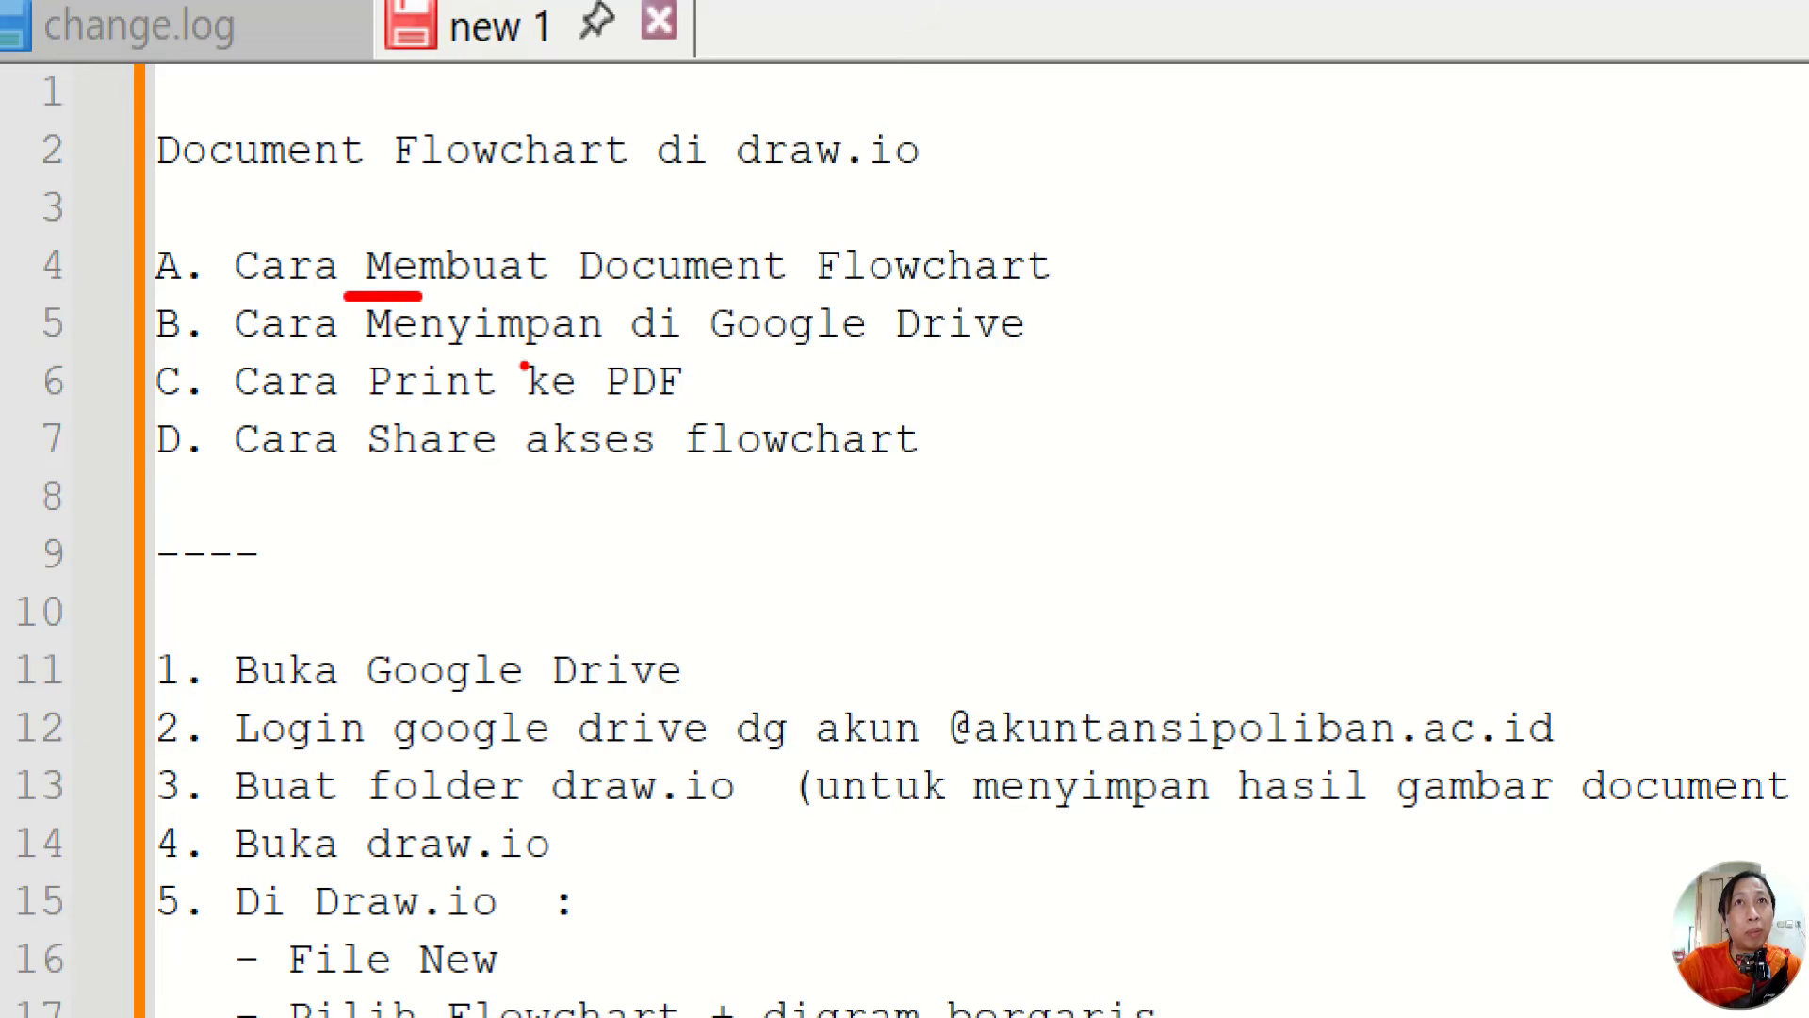
Underline topics in the notes' outline on making, saving, printing and sharing a document flowchart
{"action": "left_click_drag", "start_coordinate": [519, 367], "coordinate": [672, 347]}
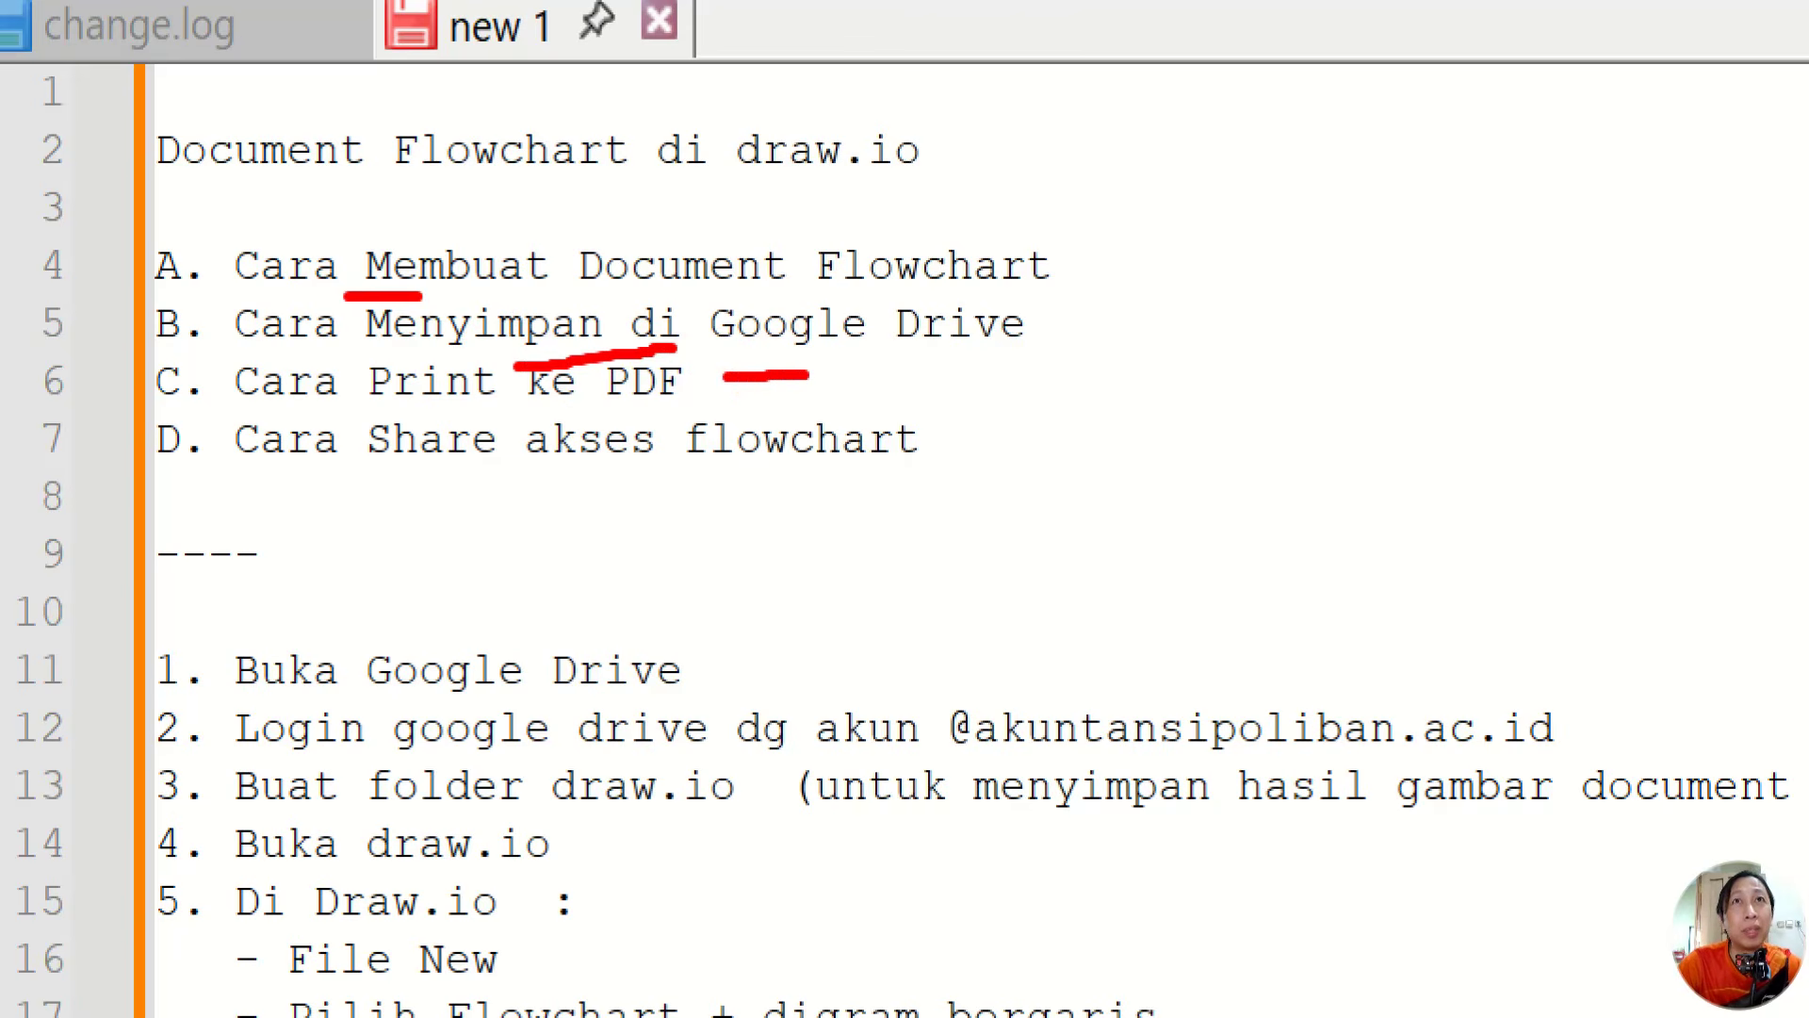
{"action": "left_click_drag", "start_coordinate": [295, 483], "coordinate": [827, 484]}
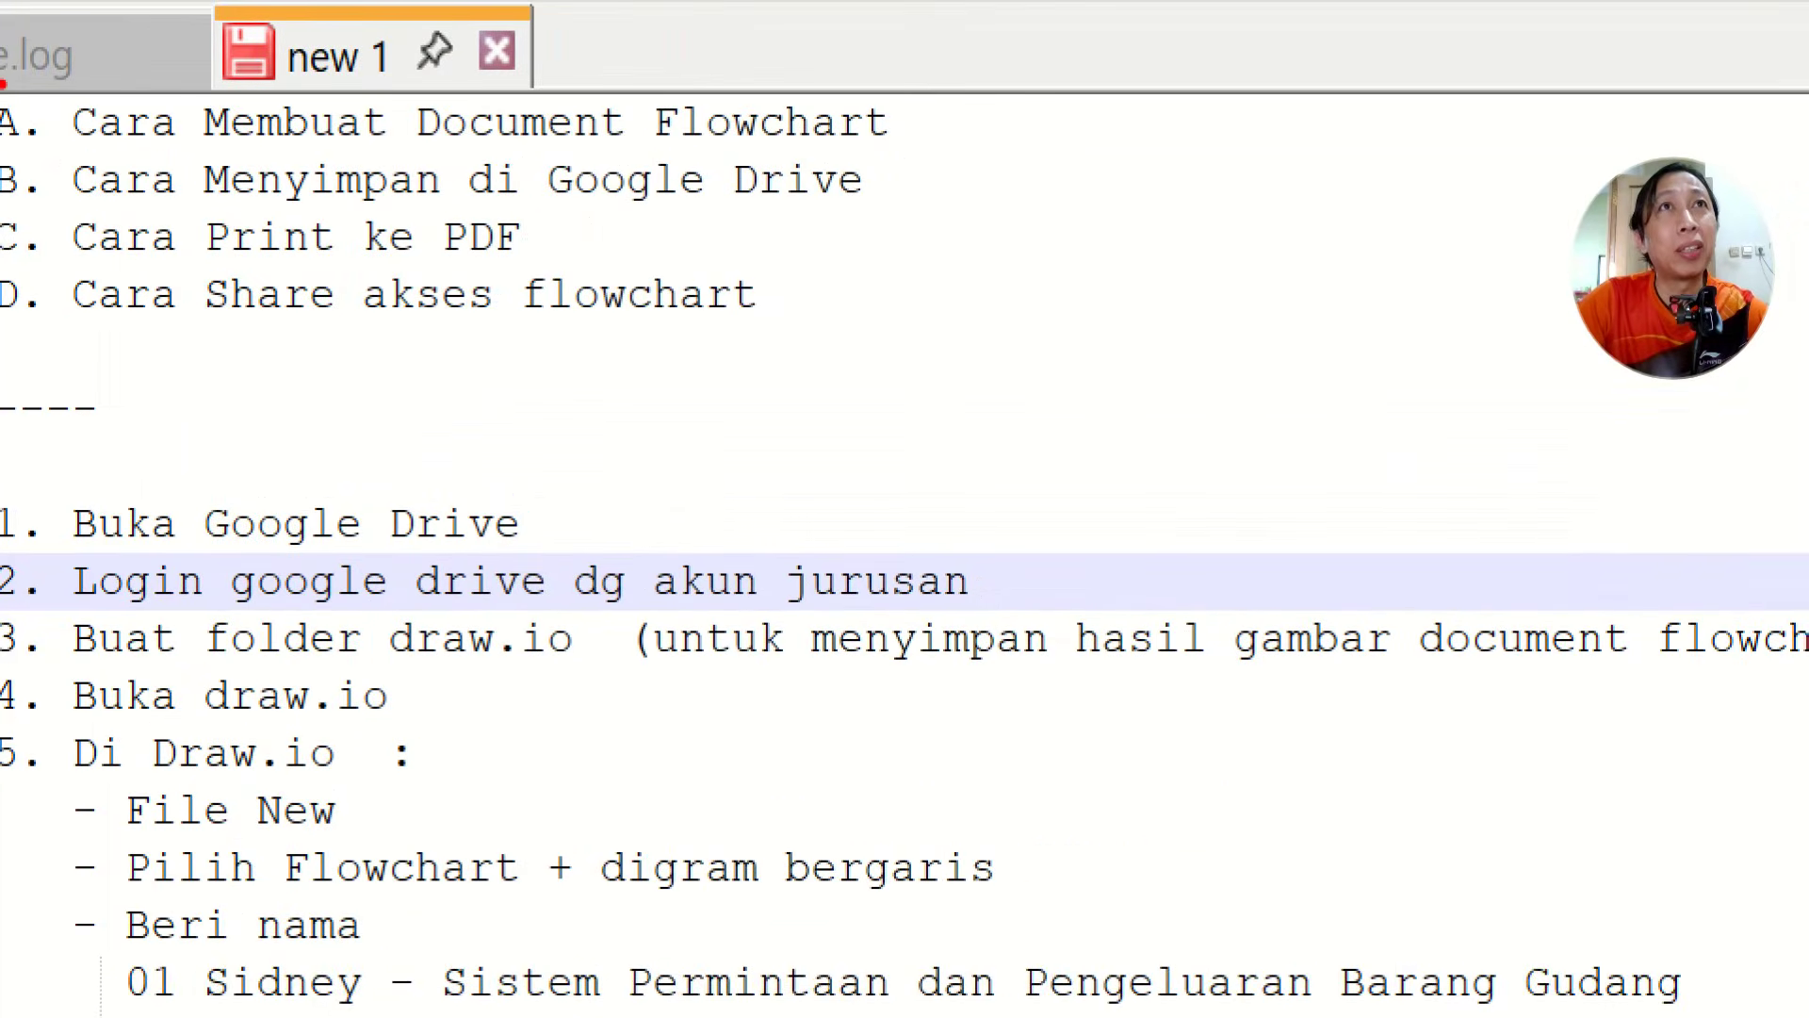
{"action": "left_click_drag", "start_coordinate": [3, 83], "coordinate": [67, 2]}
{"action": "left_click_drag", "start_coordinate": [269, 409], "coordinate": [449, 466]}
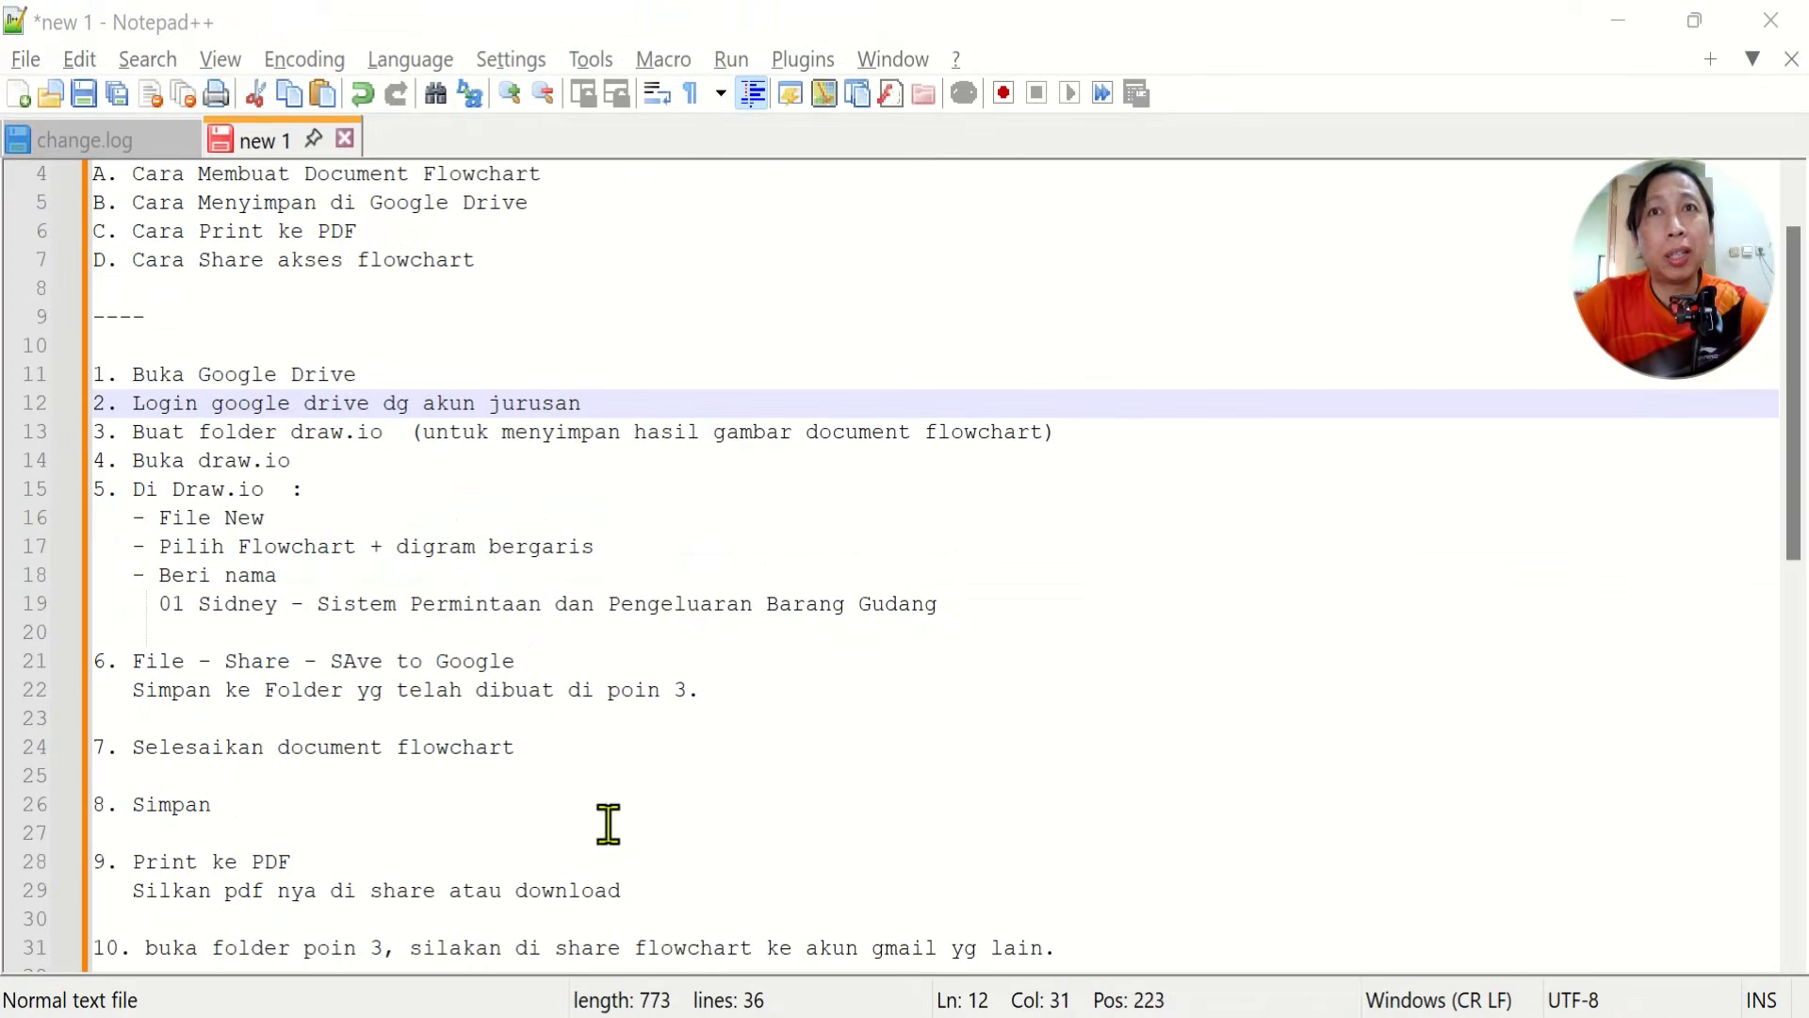
Switch to the PDF in PDF-XChange Editor and circle the chapter, book topic and page number in the page 51 header
{"action": "key", "text": "alt+Tab"}
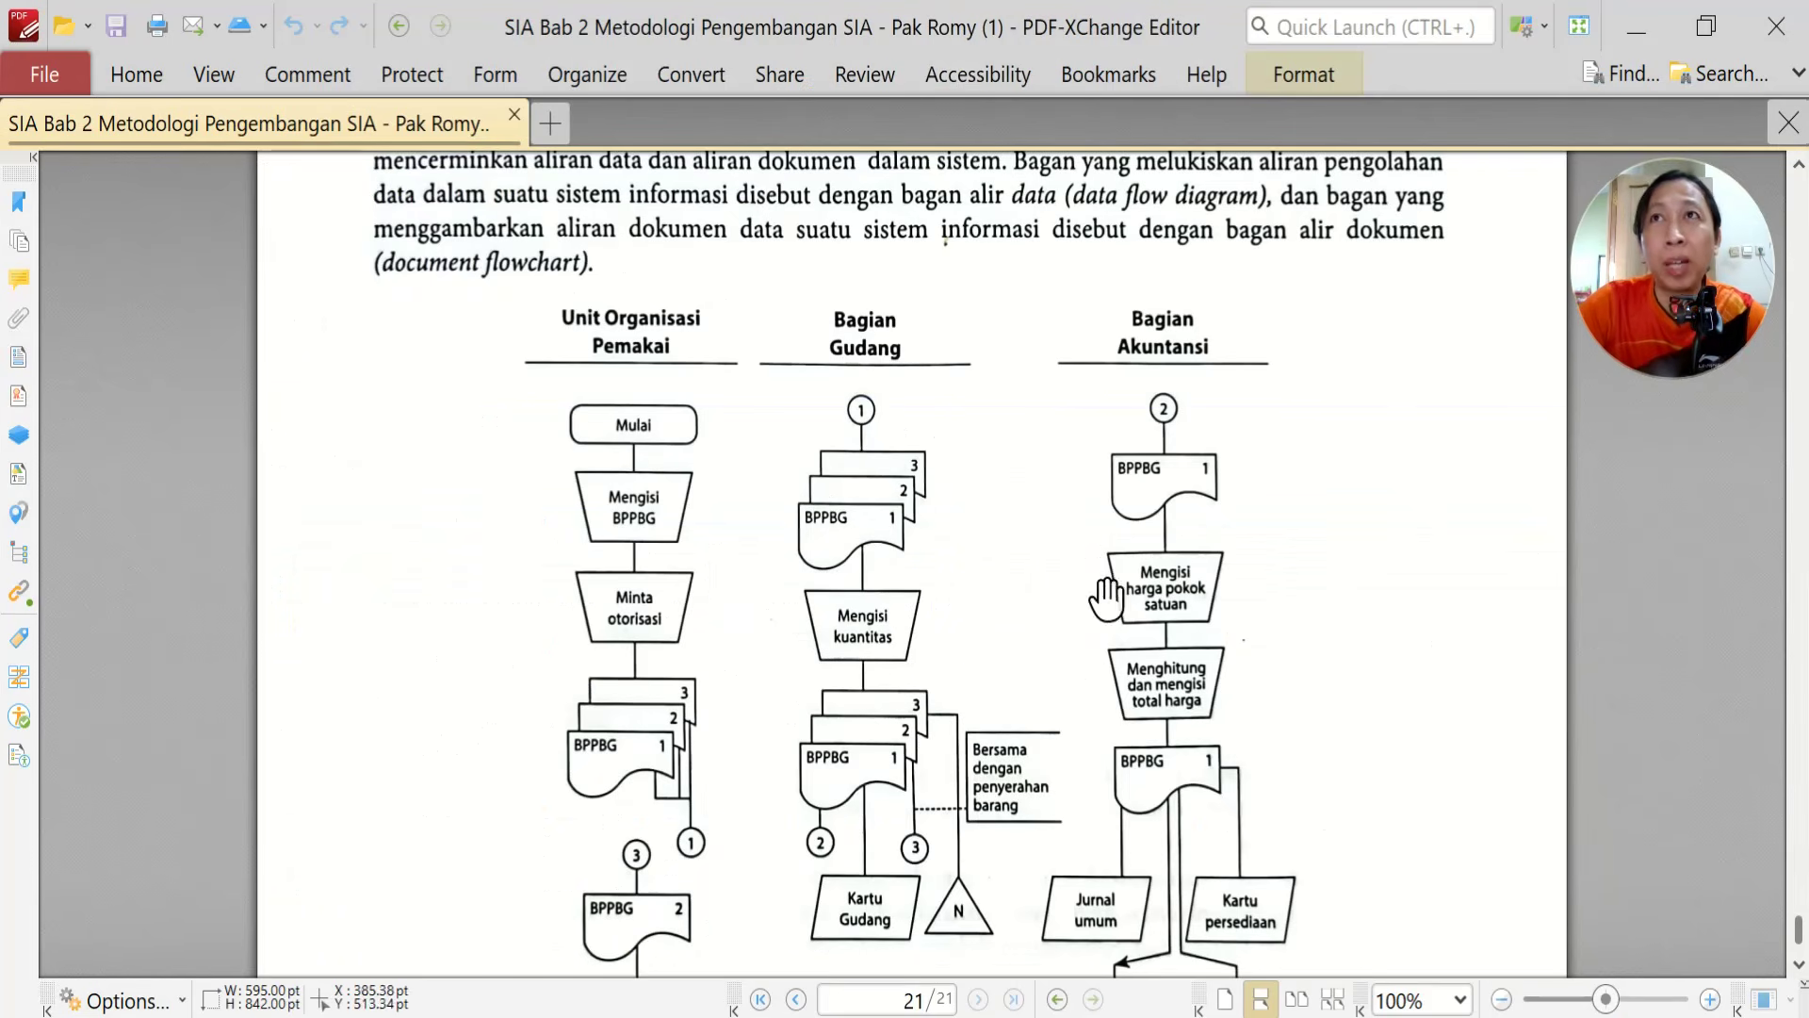
{"action": "left_click_drag", "start_coordinate": [1461, 297], "coordinate": [1452, 991]}
{"action": "left_click_drag", "start_coordinate": [1441, 648], "coordinate": [1404, 1013]}
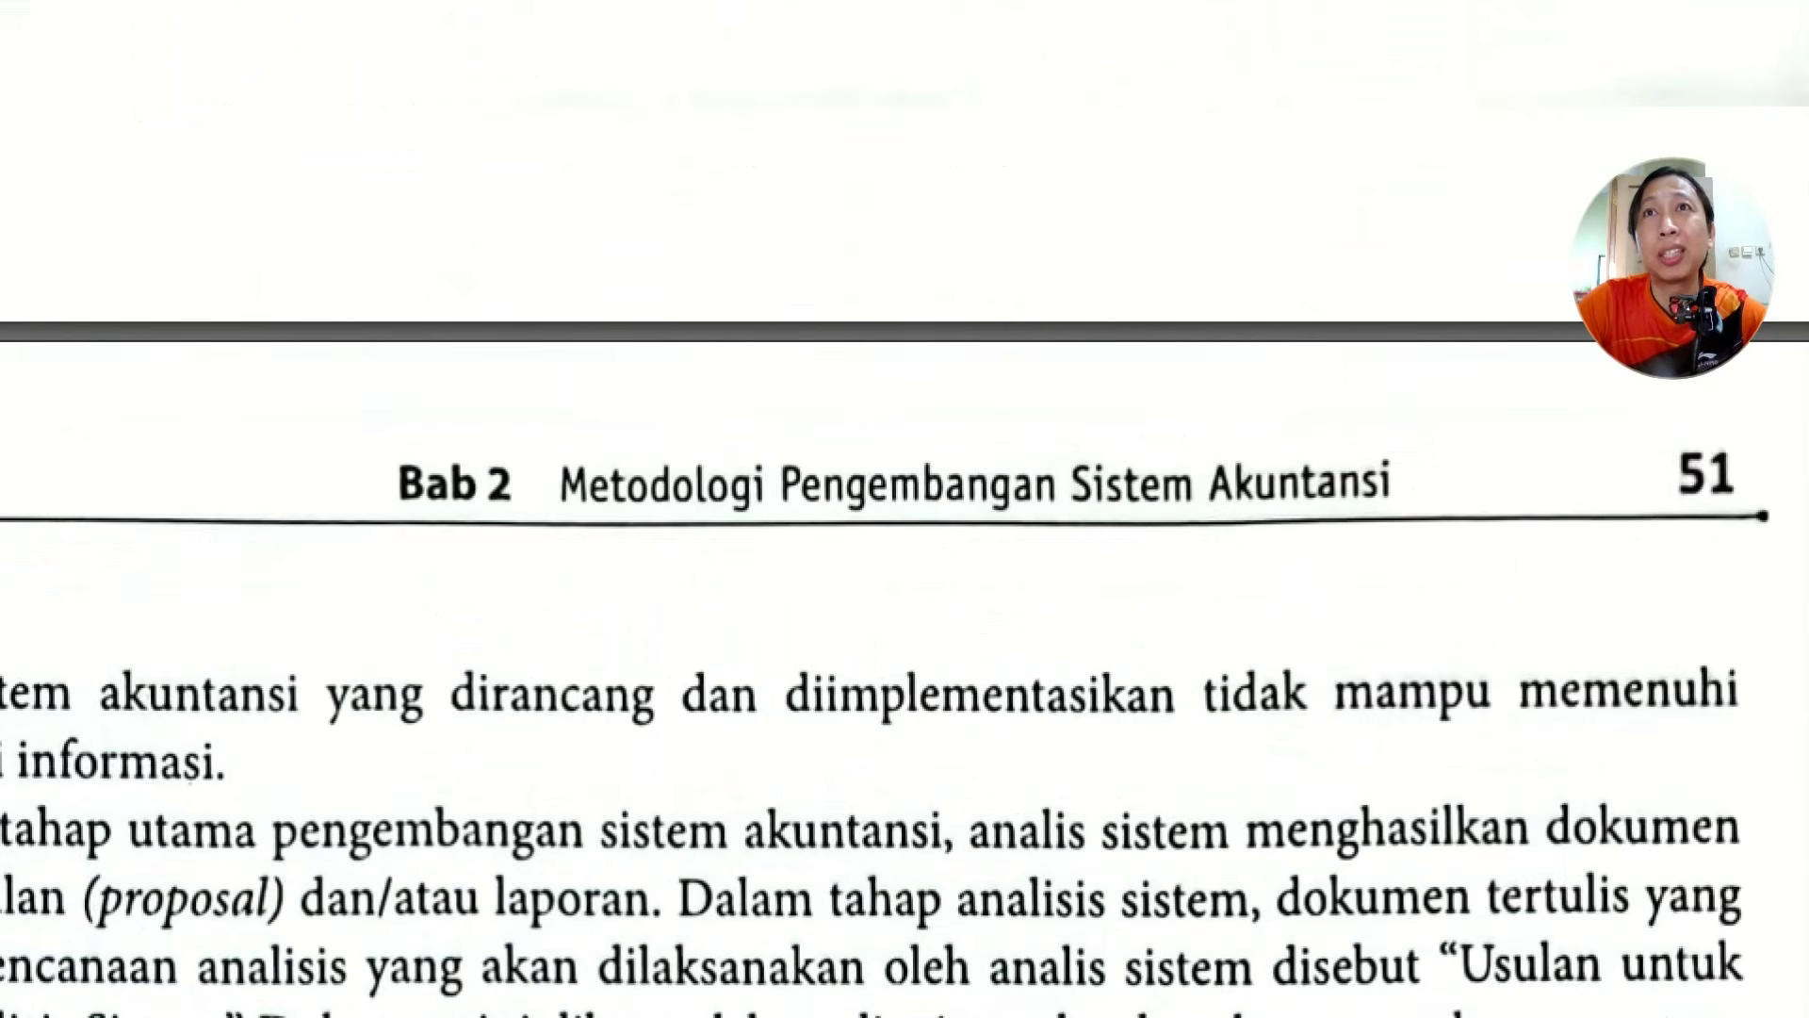
{"action": "mouse_move", "coordinate": [1065, 524]}
{"action": "left_mouse_down"}
{"action": "mouse_move", "coordinate": [1221, 575]}
{"action": "mouse_move", "coordinate": [1404, 341]}
{"action": "mouse_move", "coordinate": [1121, 634]}
{"action": "left_mouse_up"}
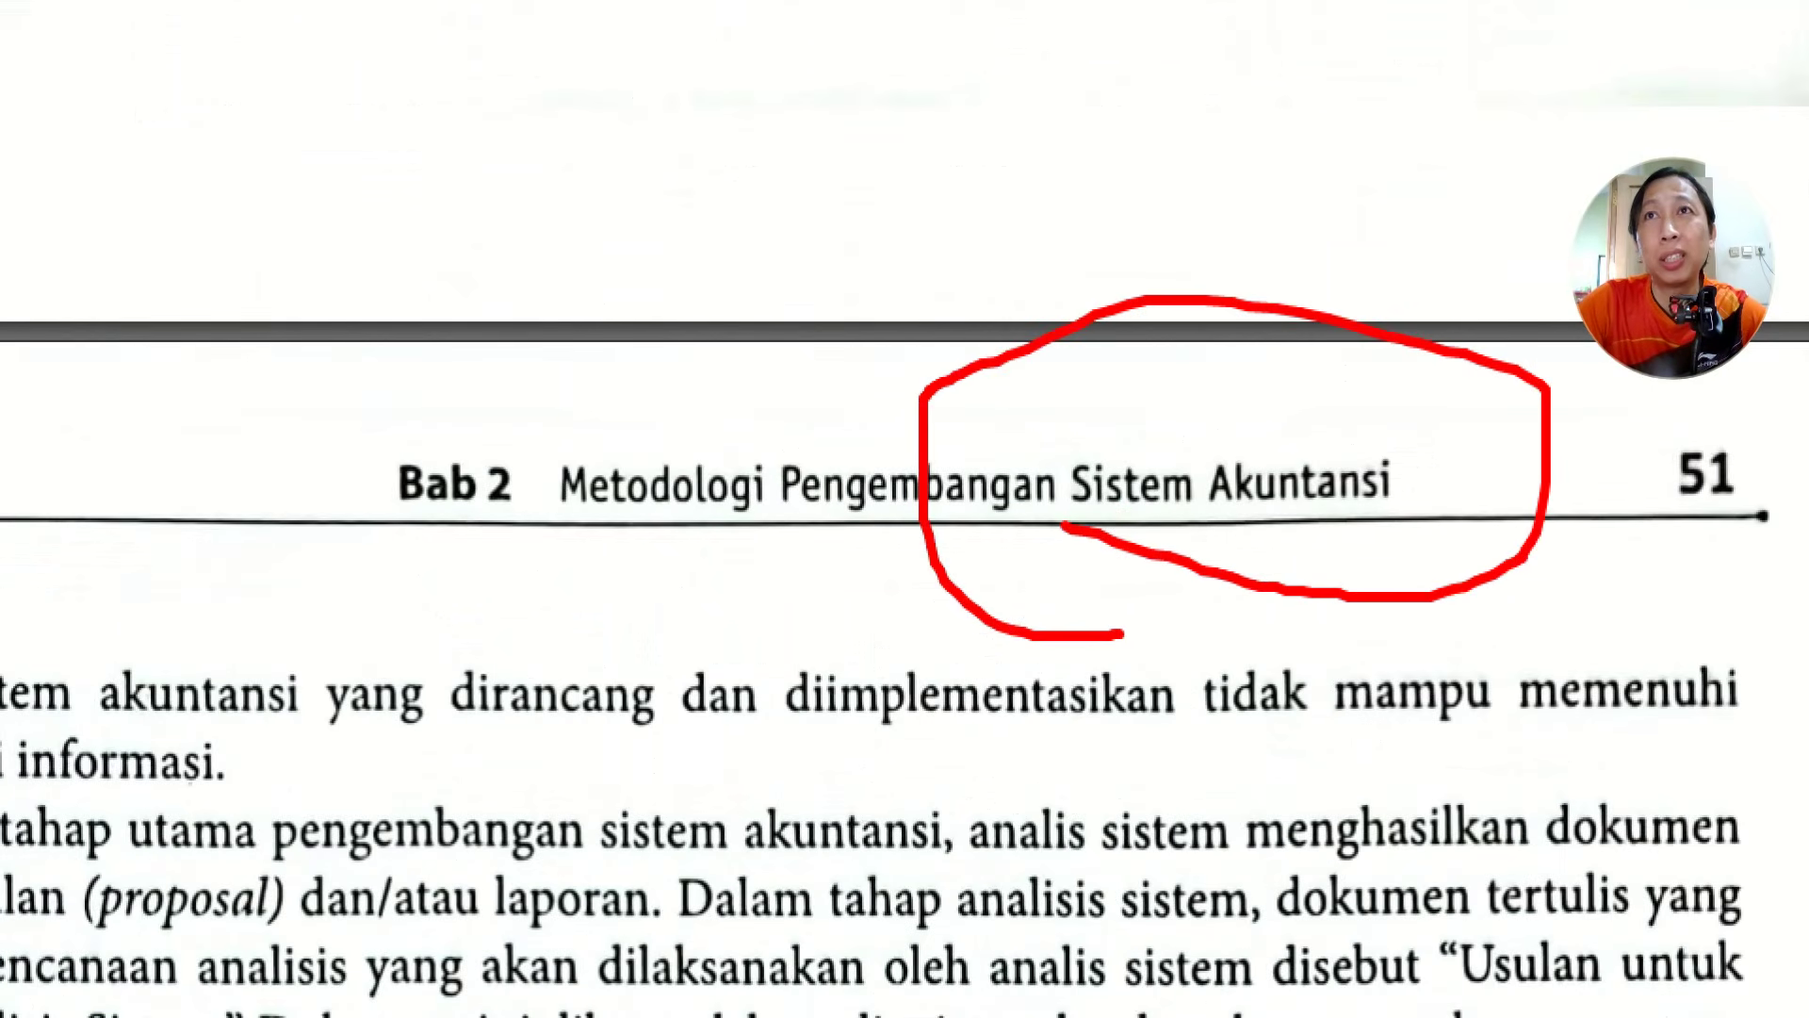
{"action": "mouse_move", "coordinate": [1651, 592]}
{"action": "left_mouse_down"}
{"action": "mouse_move", "coordinate": [1729, 452]}
{"action": "mouse_move", "coordinate": [1521, 518]}
{"action": "mouse_move", "coordinate": [1663, 592]}
{"action": "left_mouse_up"}
{"action": "mouse_move", "coordinate": [316, 521]}
{"action": "left_mouse_down"}
{"action": "mouse_move", "coordinate": [551, 397]}
{"action": "mouse_move", "coordinate": [368, 512]}
{"action": "left_mouse_up"}
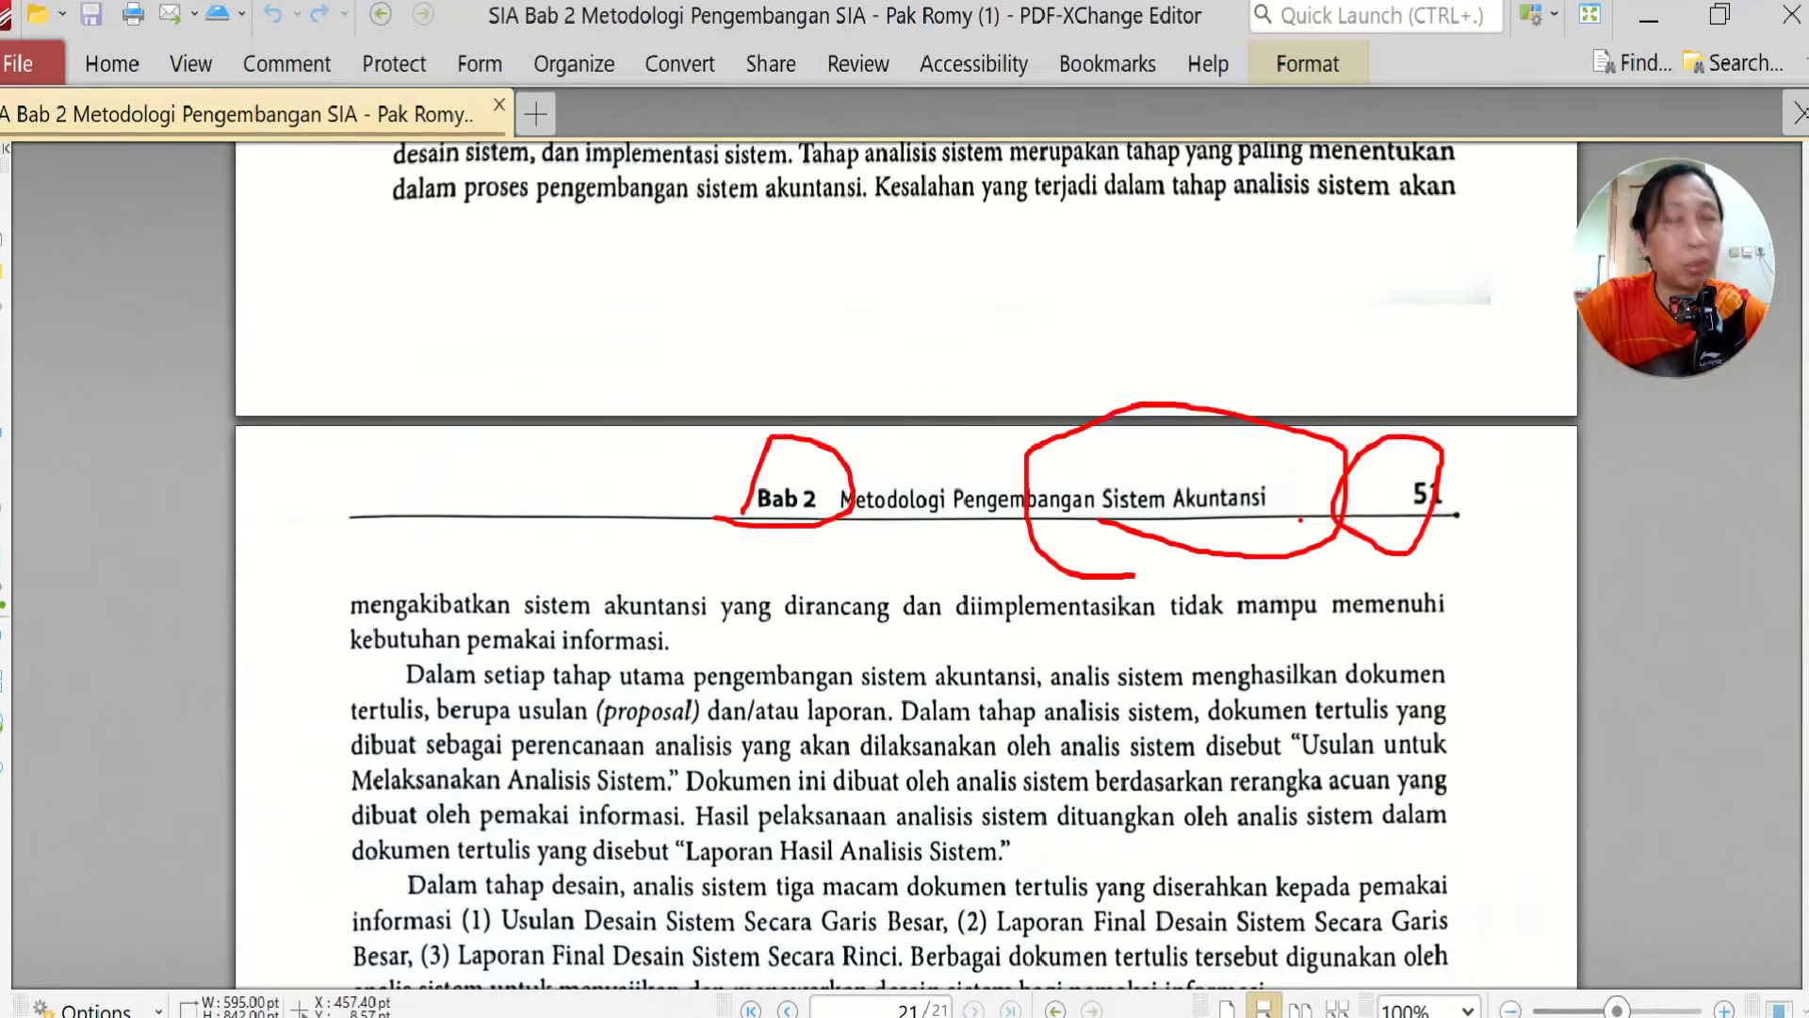
{"action": "key", "text": "Escape"}
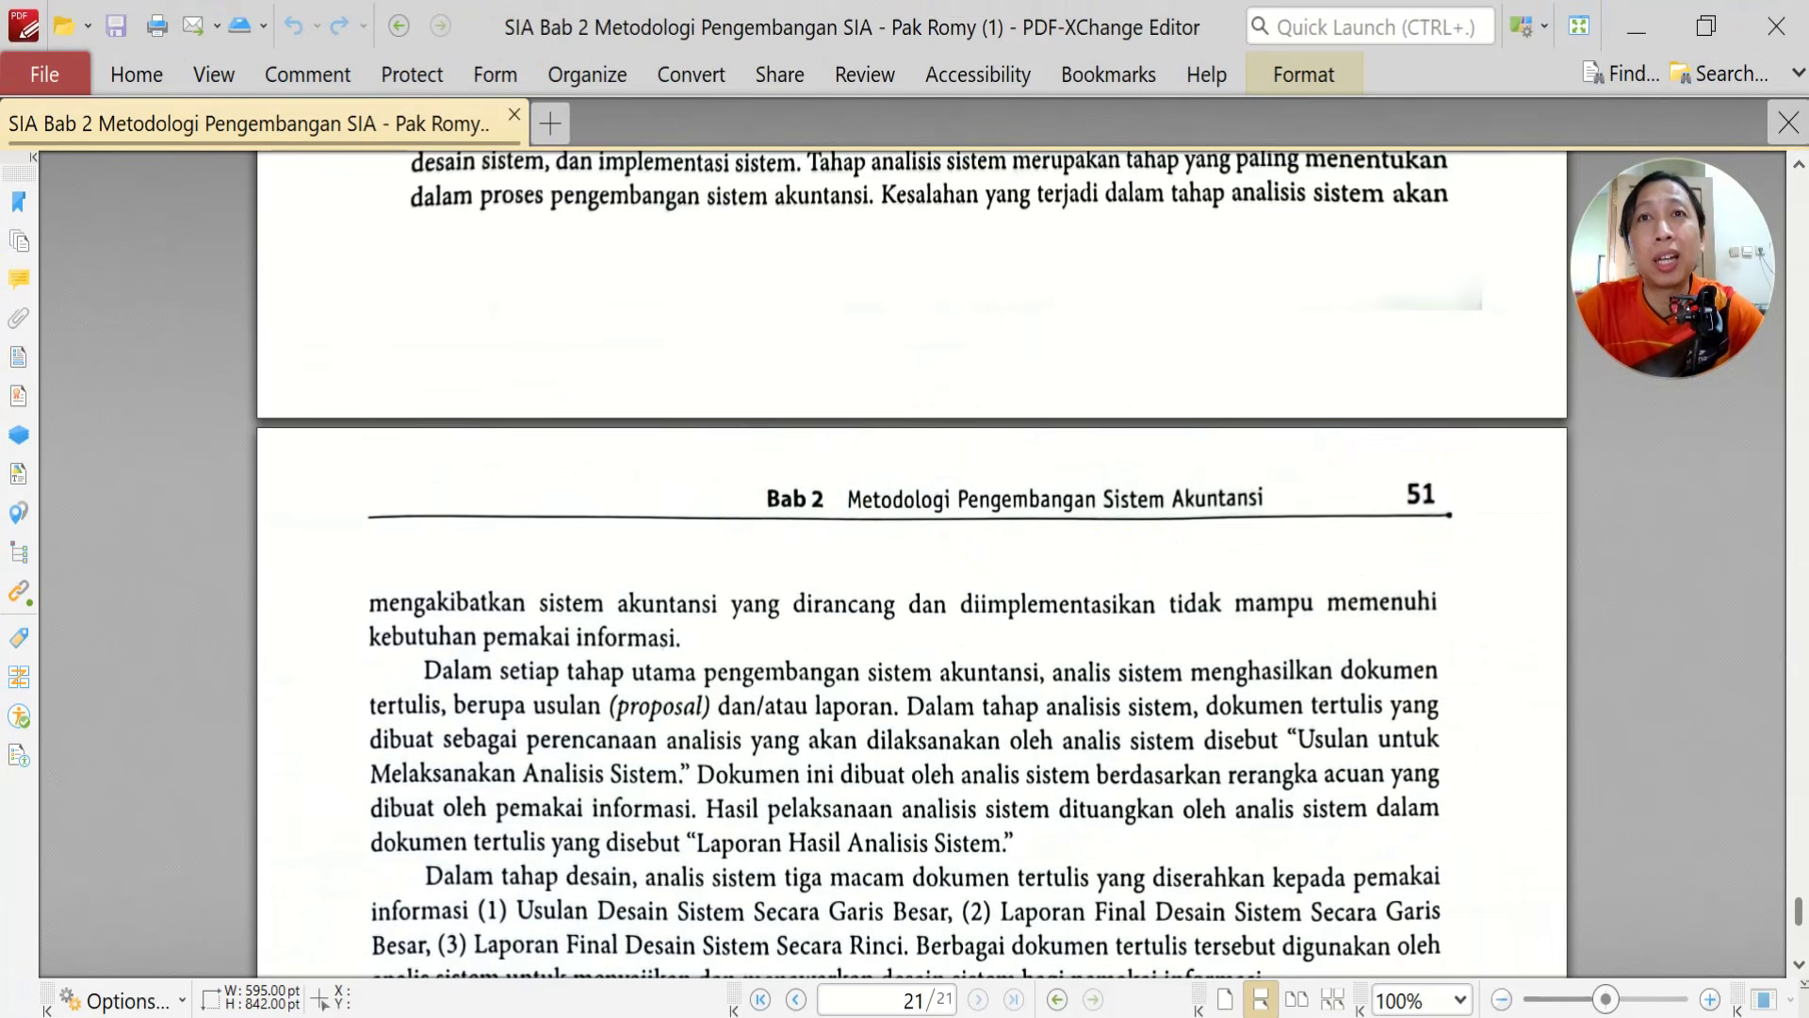
Review the notes' instructions on Google Drive login and folder creation, briefly checking the Share folder in Google Drive
{"action": "key", "text": "alt+Tab"}
{"action": "left_click_drag", "start_coordinate": [198, 374], "coordinate": [359, 377]}
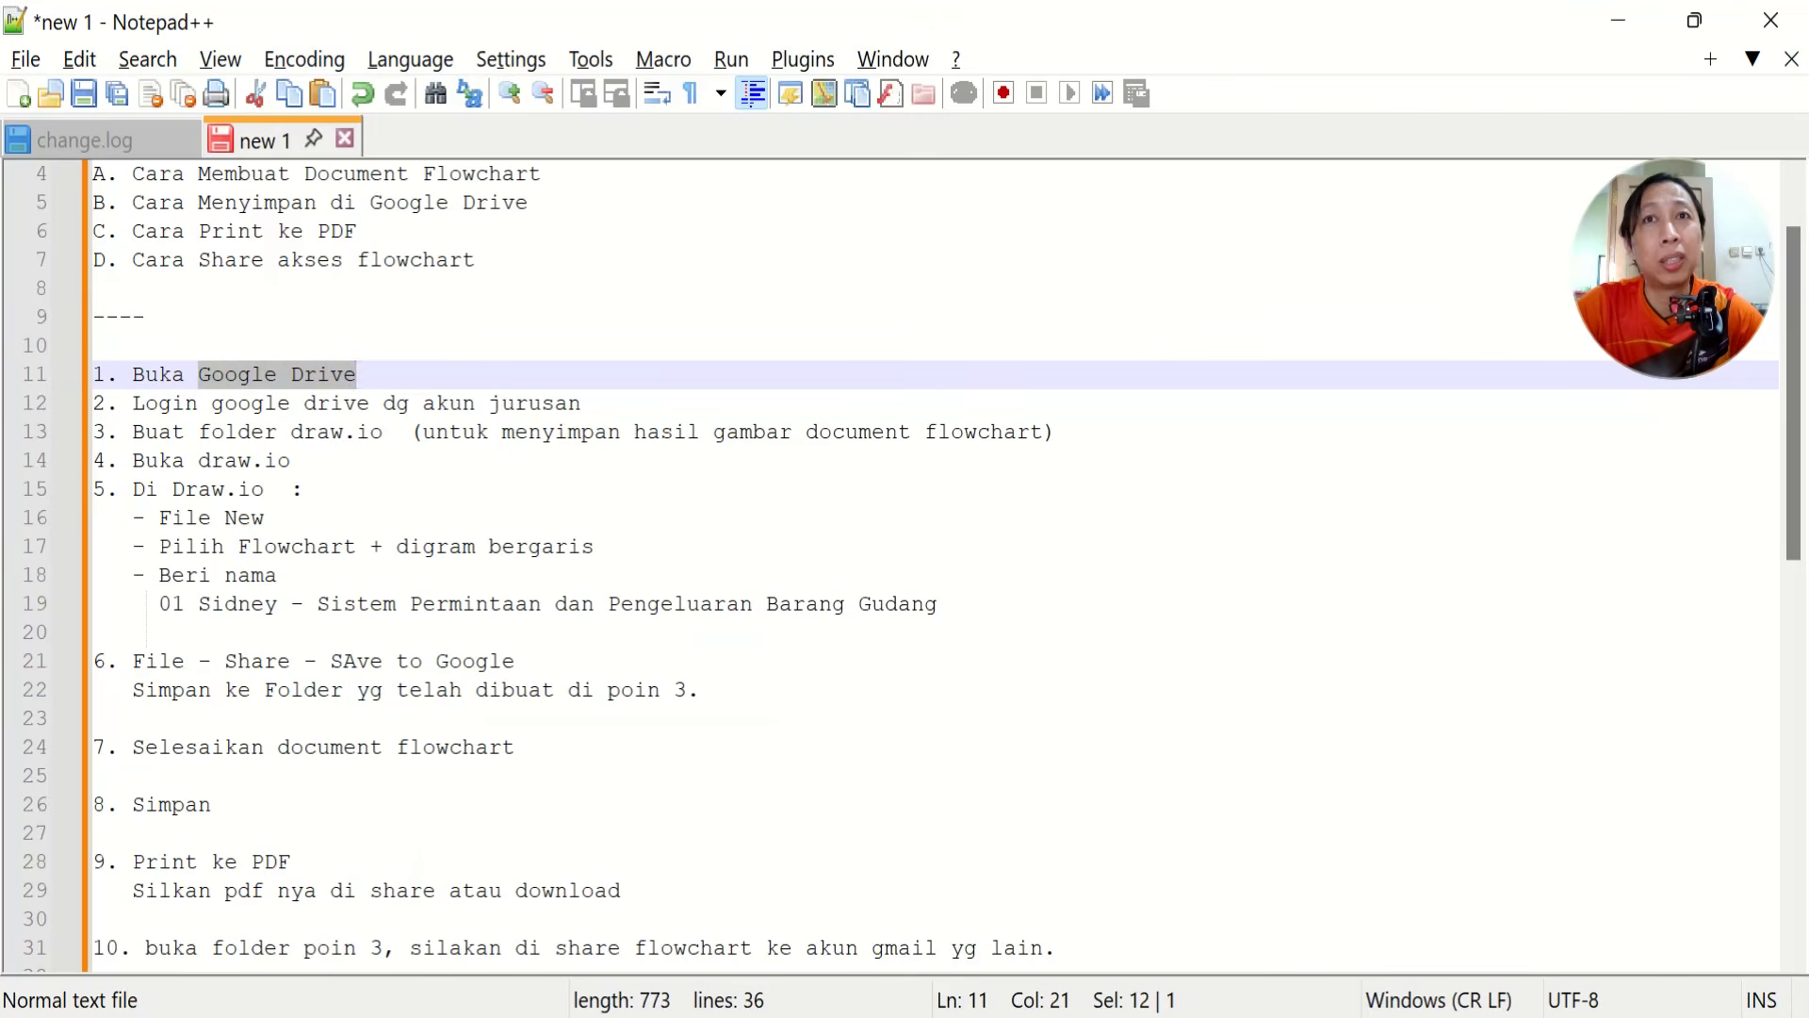
{"action": "left_click", "coordinate": [641, 1017]}
{"action": "left_click", "coordinate": [680, 40]}
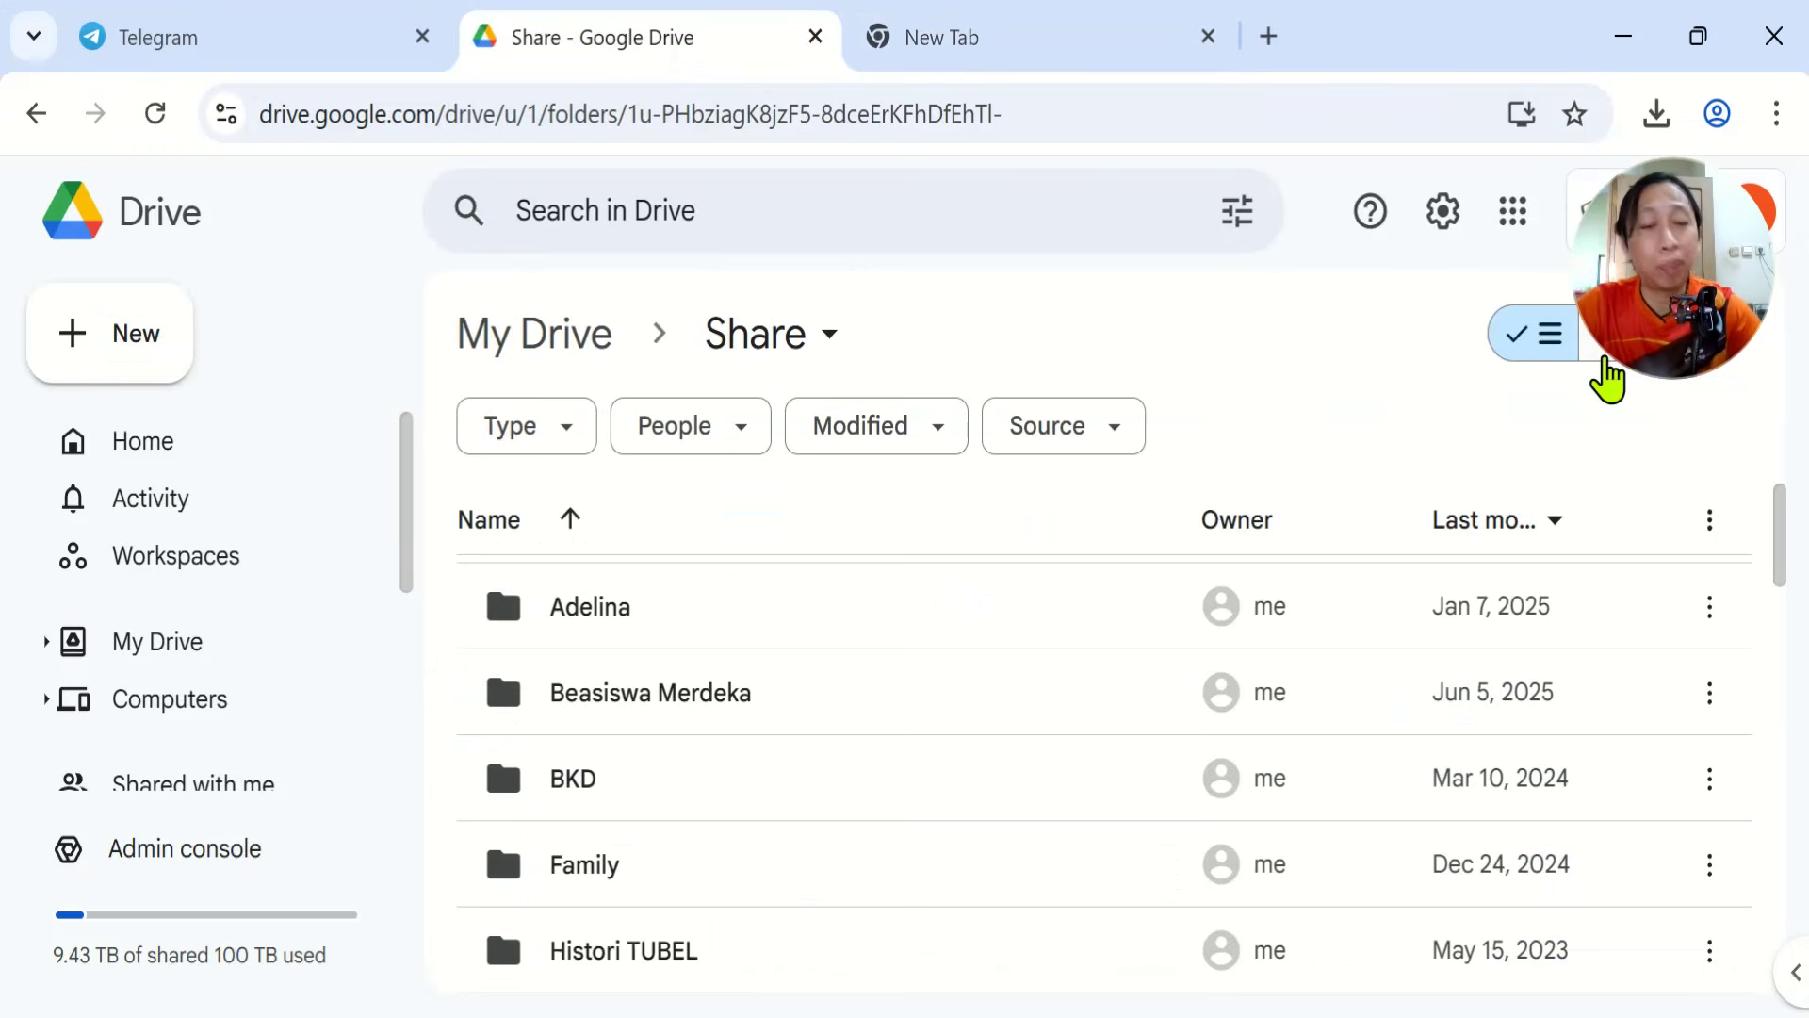
{"action": "key", "text": "alt+Tab"}
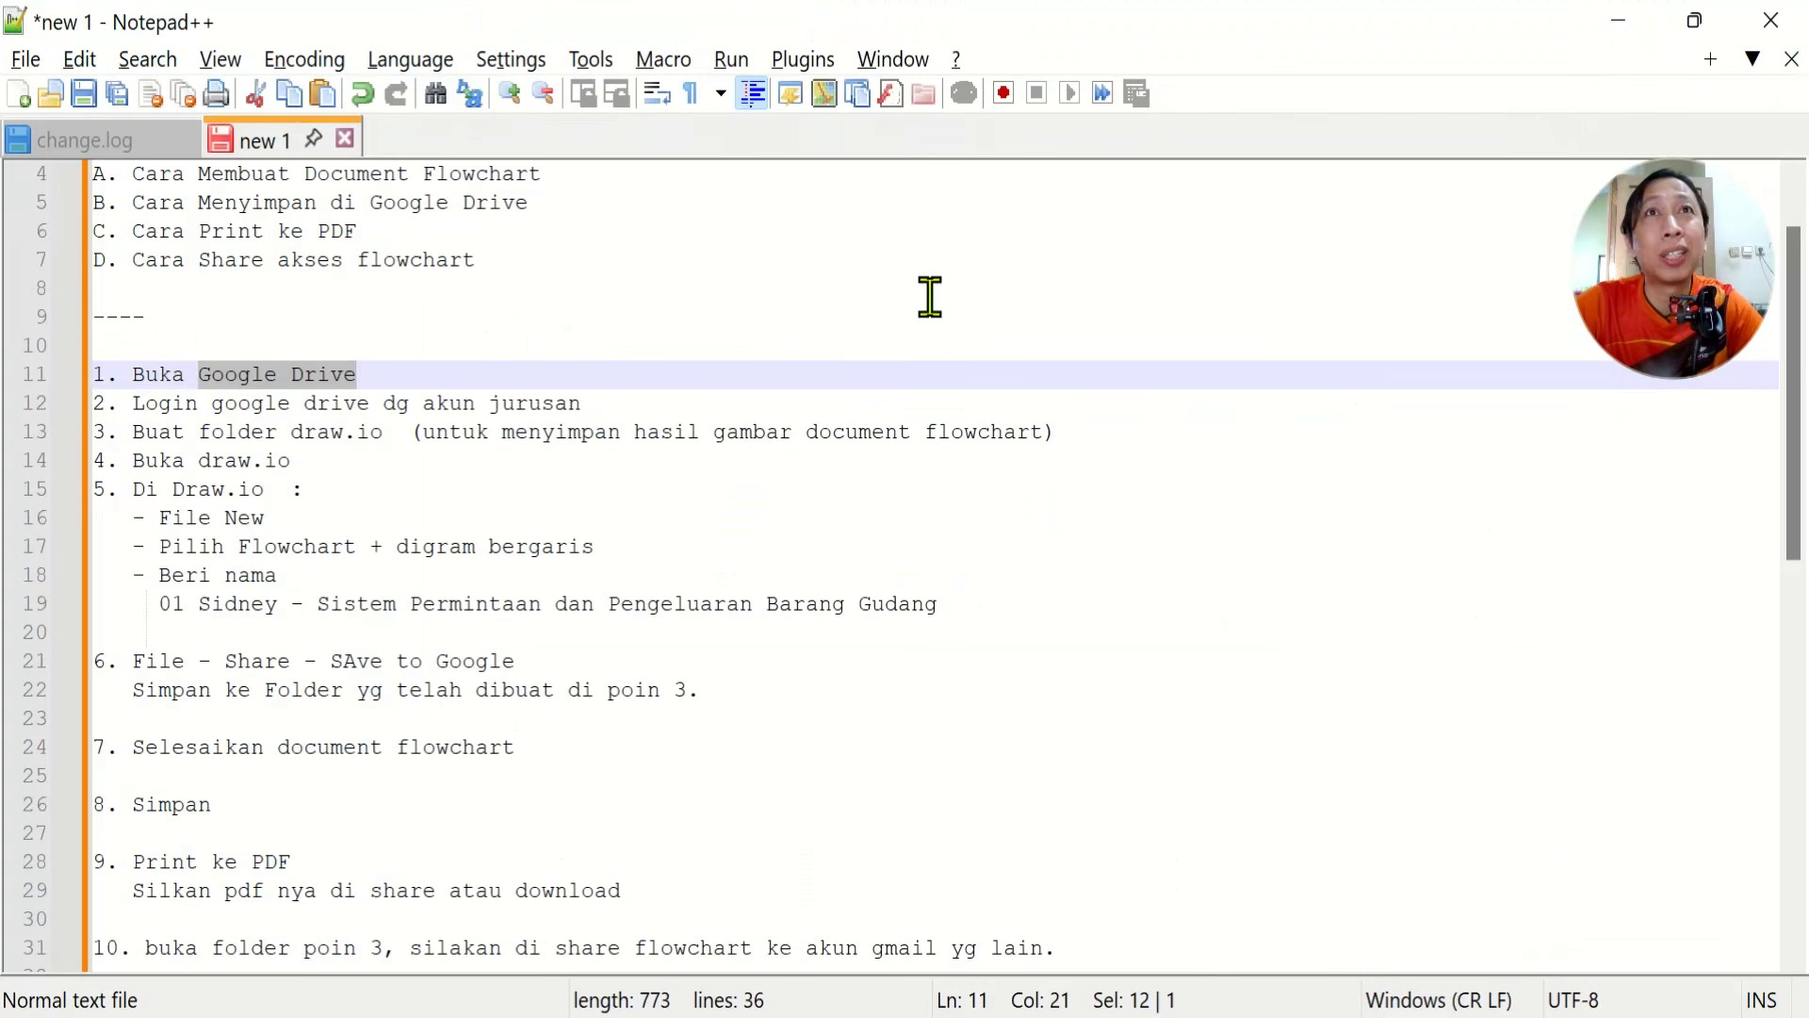
{"action": "left_click_drag", "start_coordinate": [423, 403], "coordinate": [589, 403]}
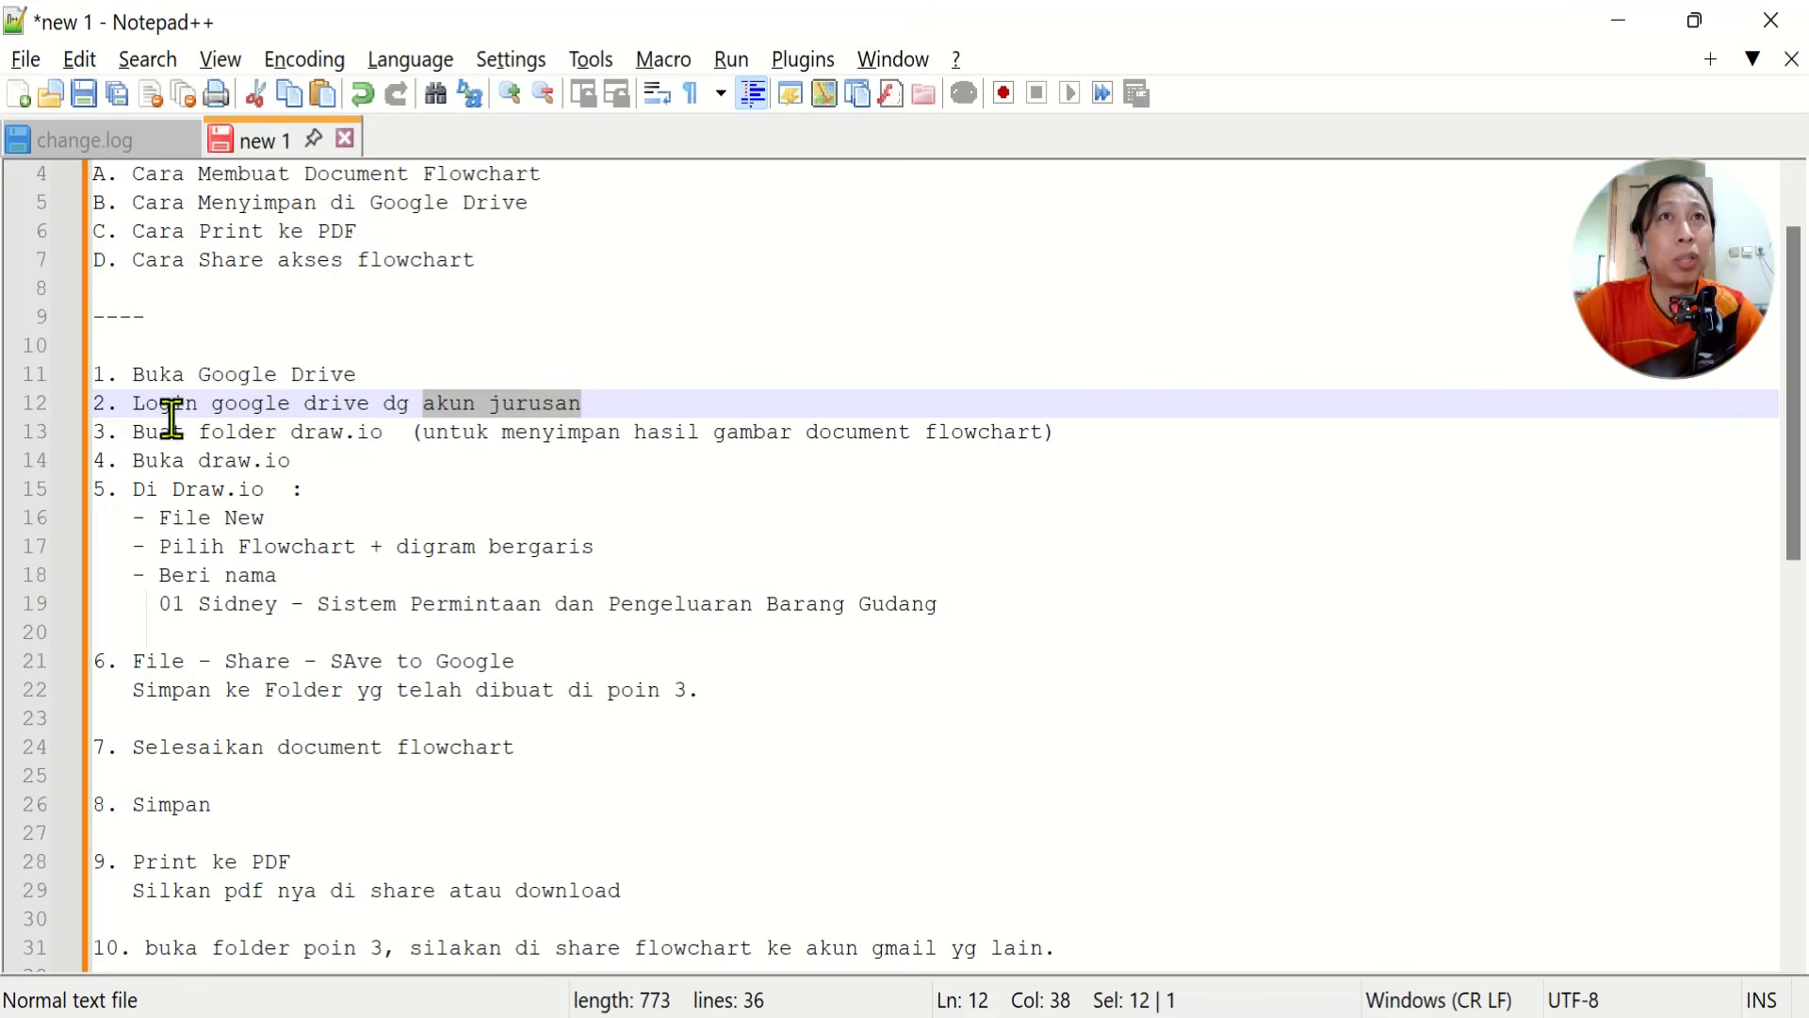
{"action": "left_click_drag", "start_coordinate": [199, 426], "coordinate": [370, 416]}
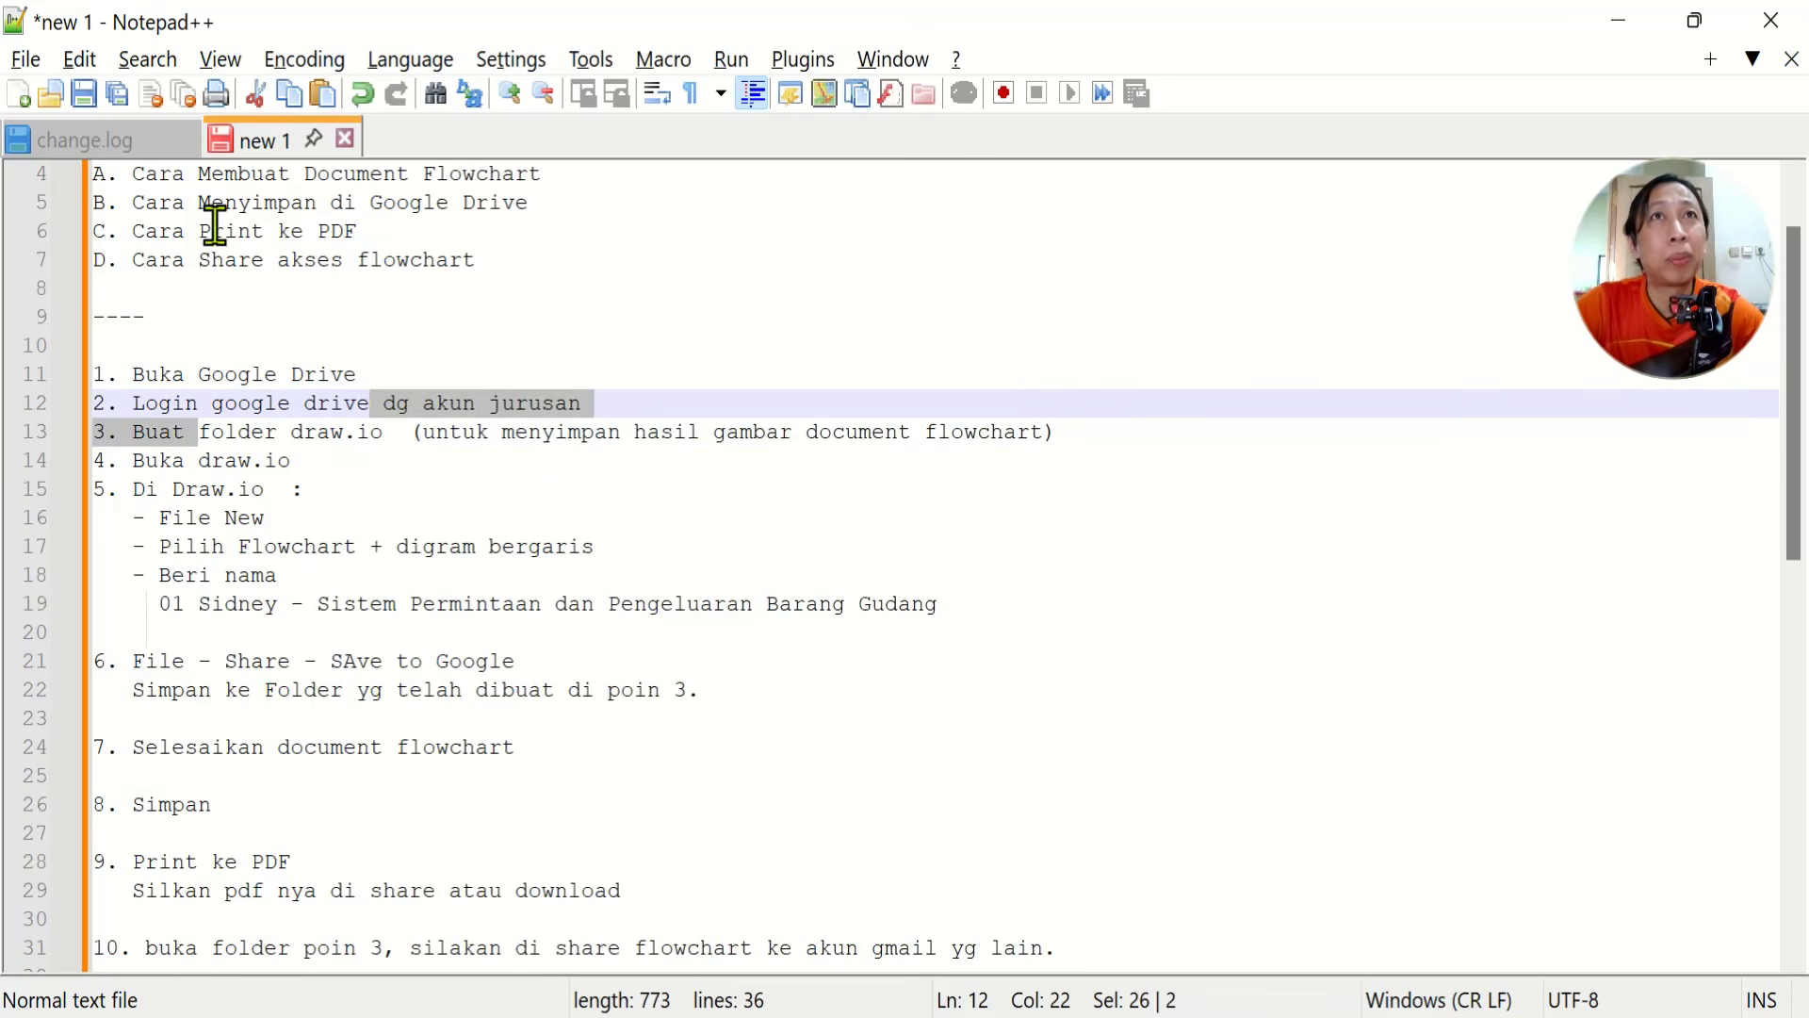
{"action": "left_click_drag", "start_coordinate": [132, 202], "coordinate": [534, 201]}
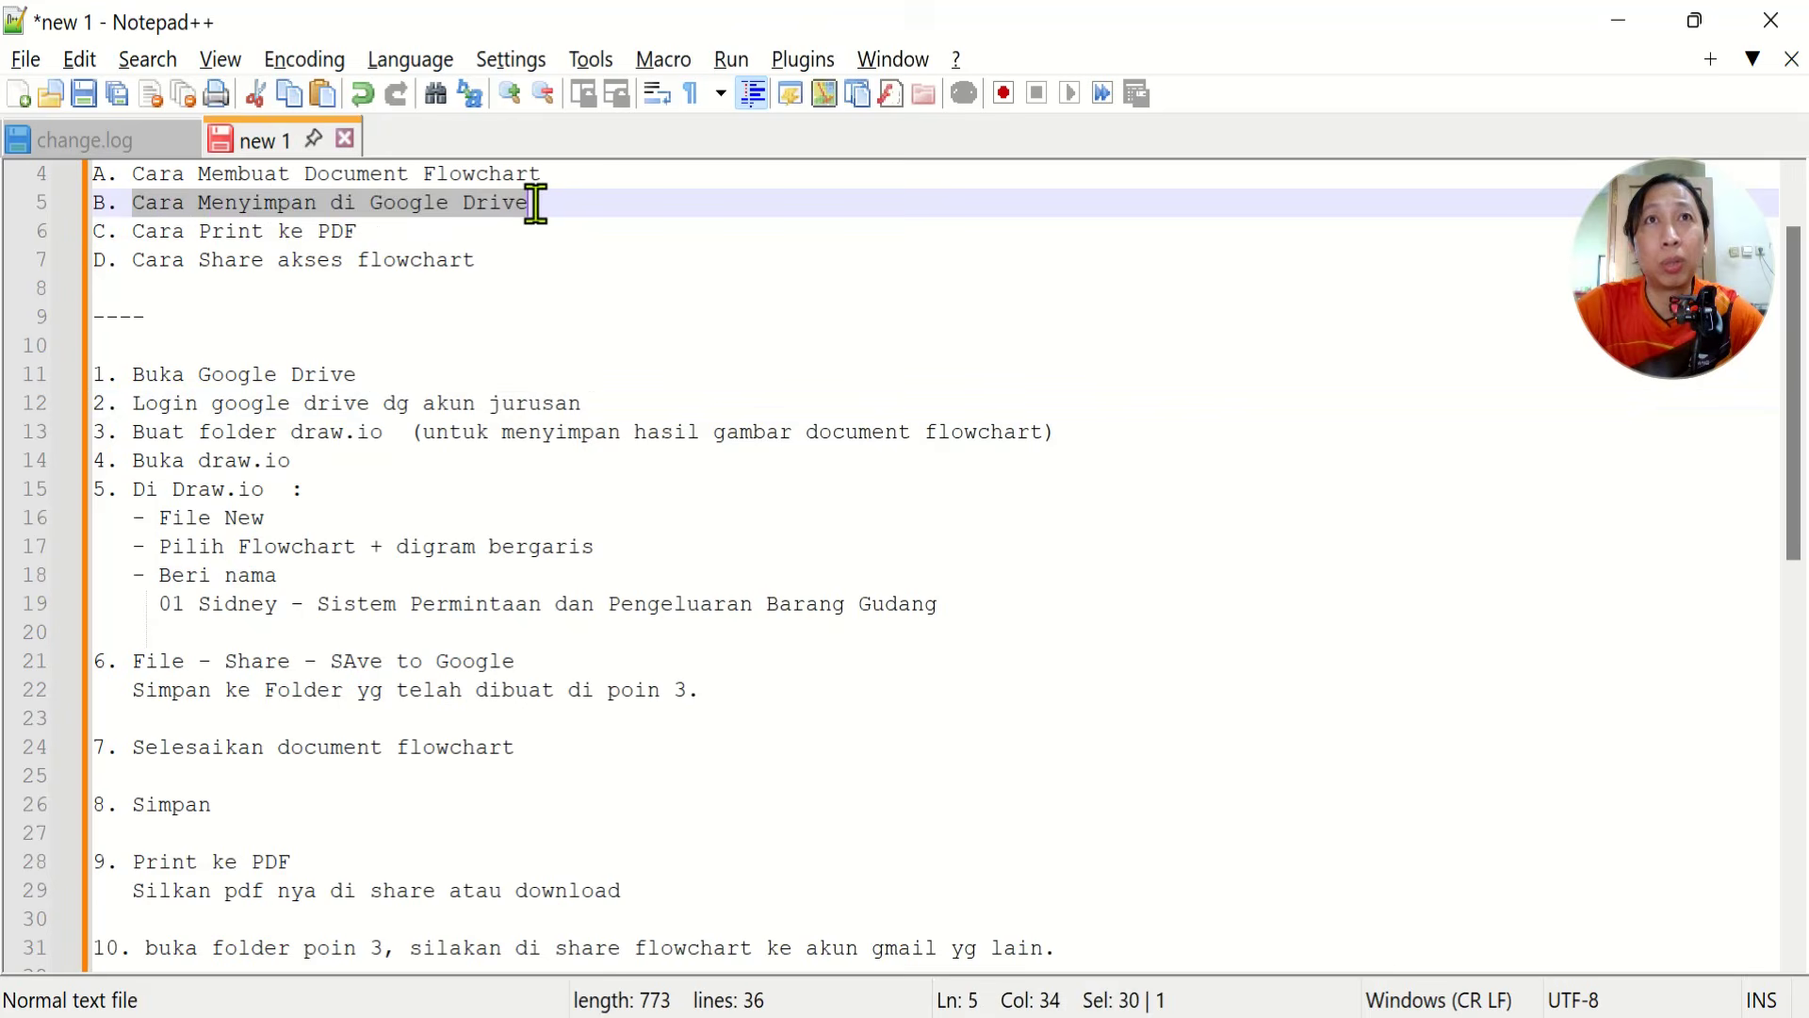
Copy the folder name "draw.io" from instruction 3 in the notes
{"action": "left_click", "coordinate": [468, 470]}
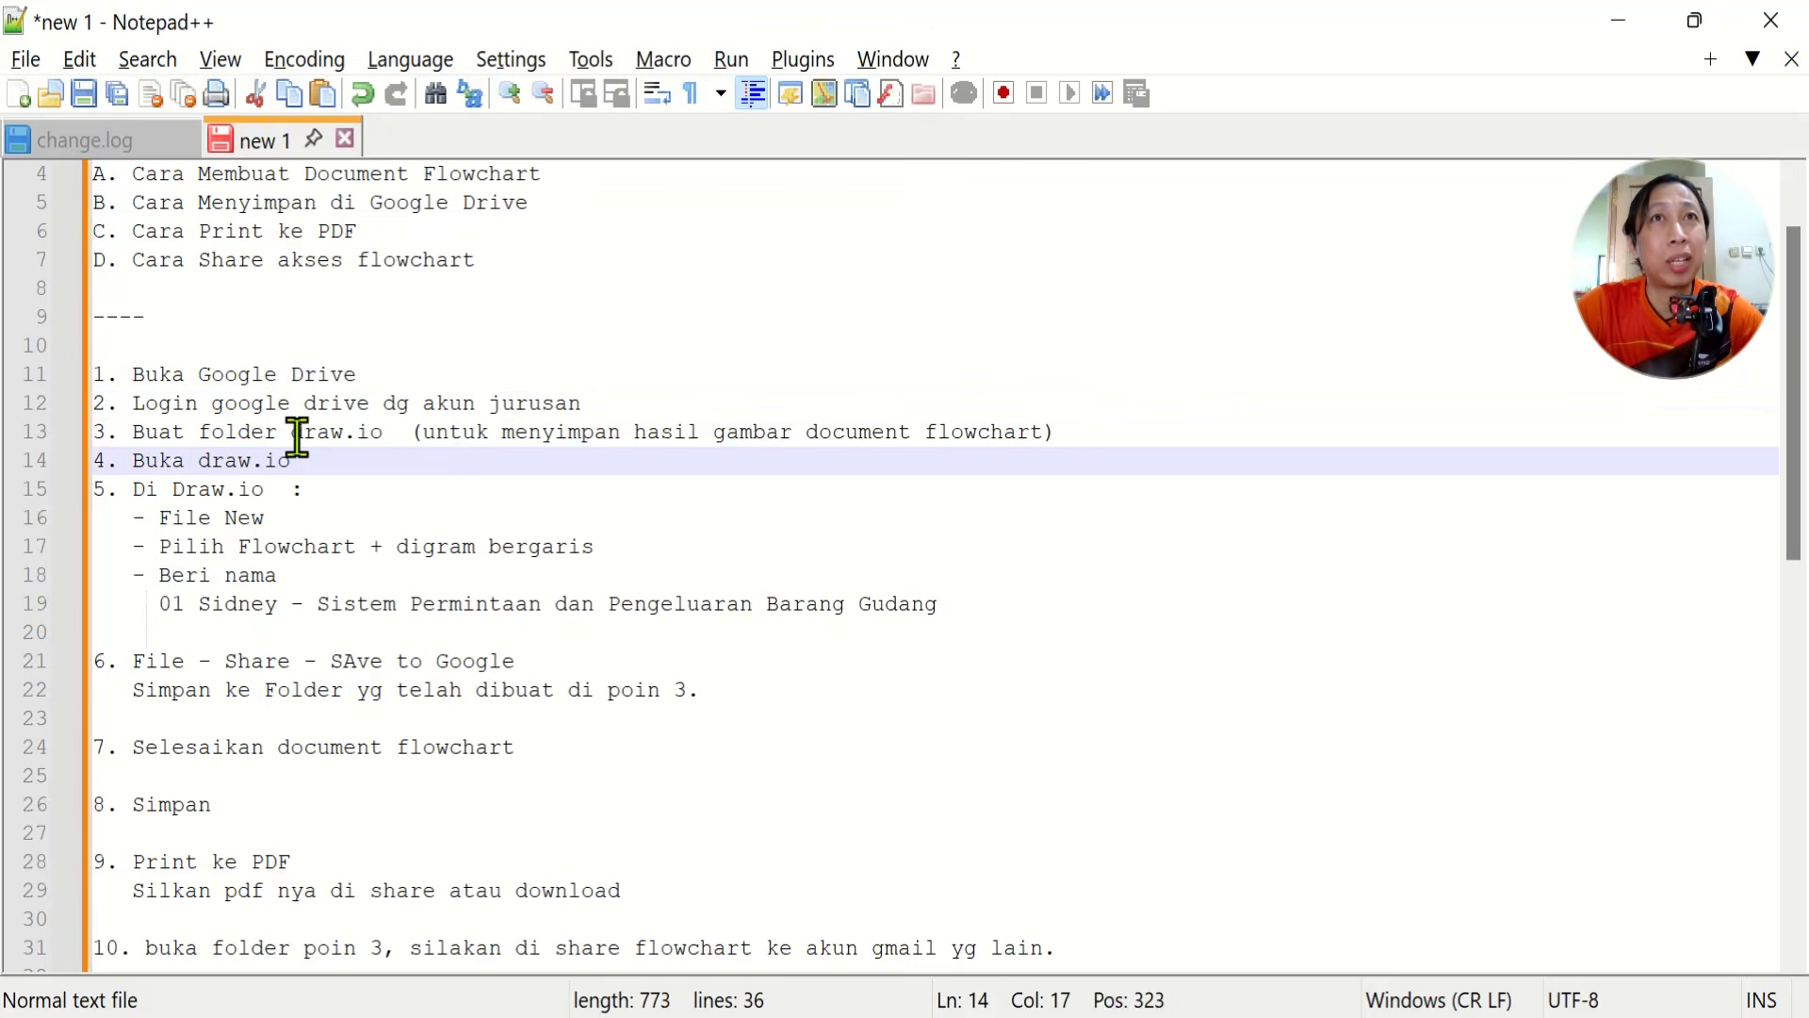
{"action": "left_click_drag", "start_coordinate": [292, 433], "coordinate": [386, 436]}
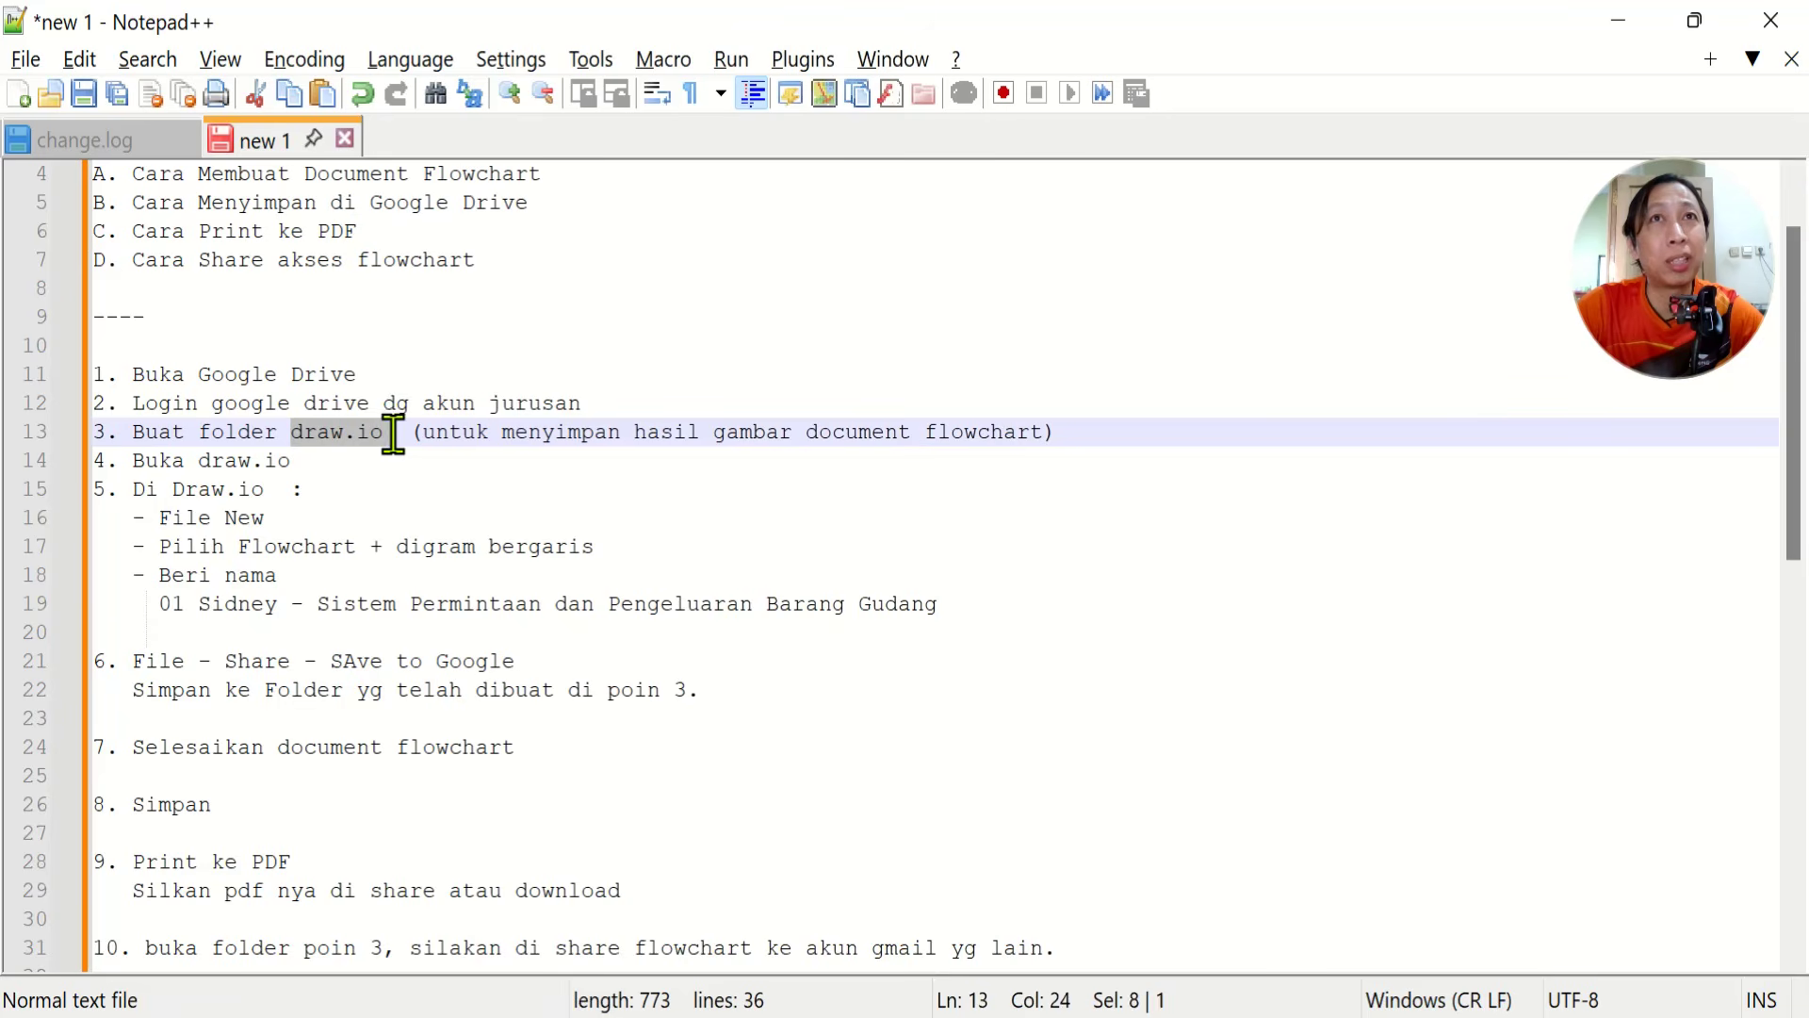
{"action": "right_click", "coordinate": [349, 460]}
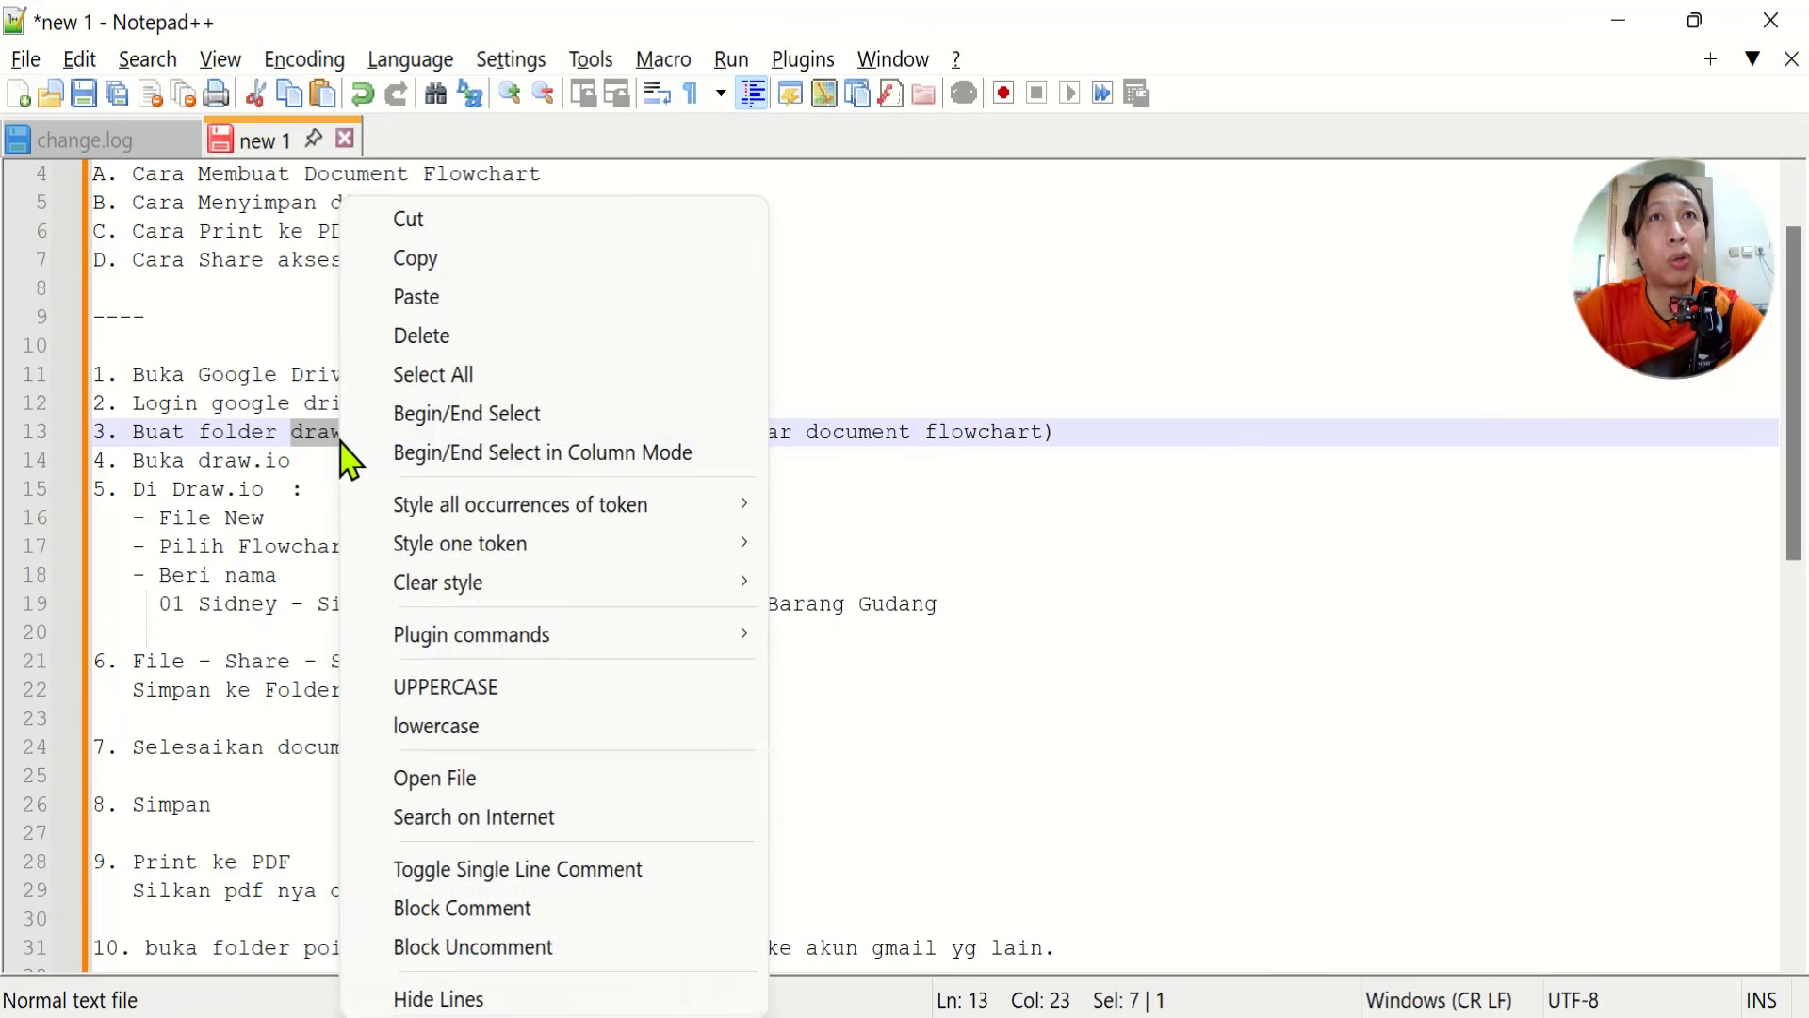
{"action": "left_click", "coordinate": [452, 259]}
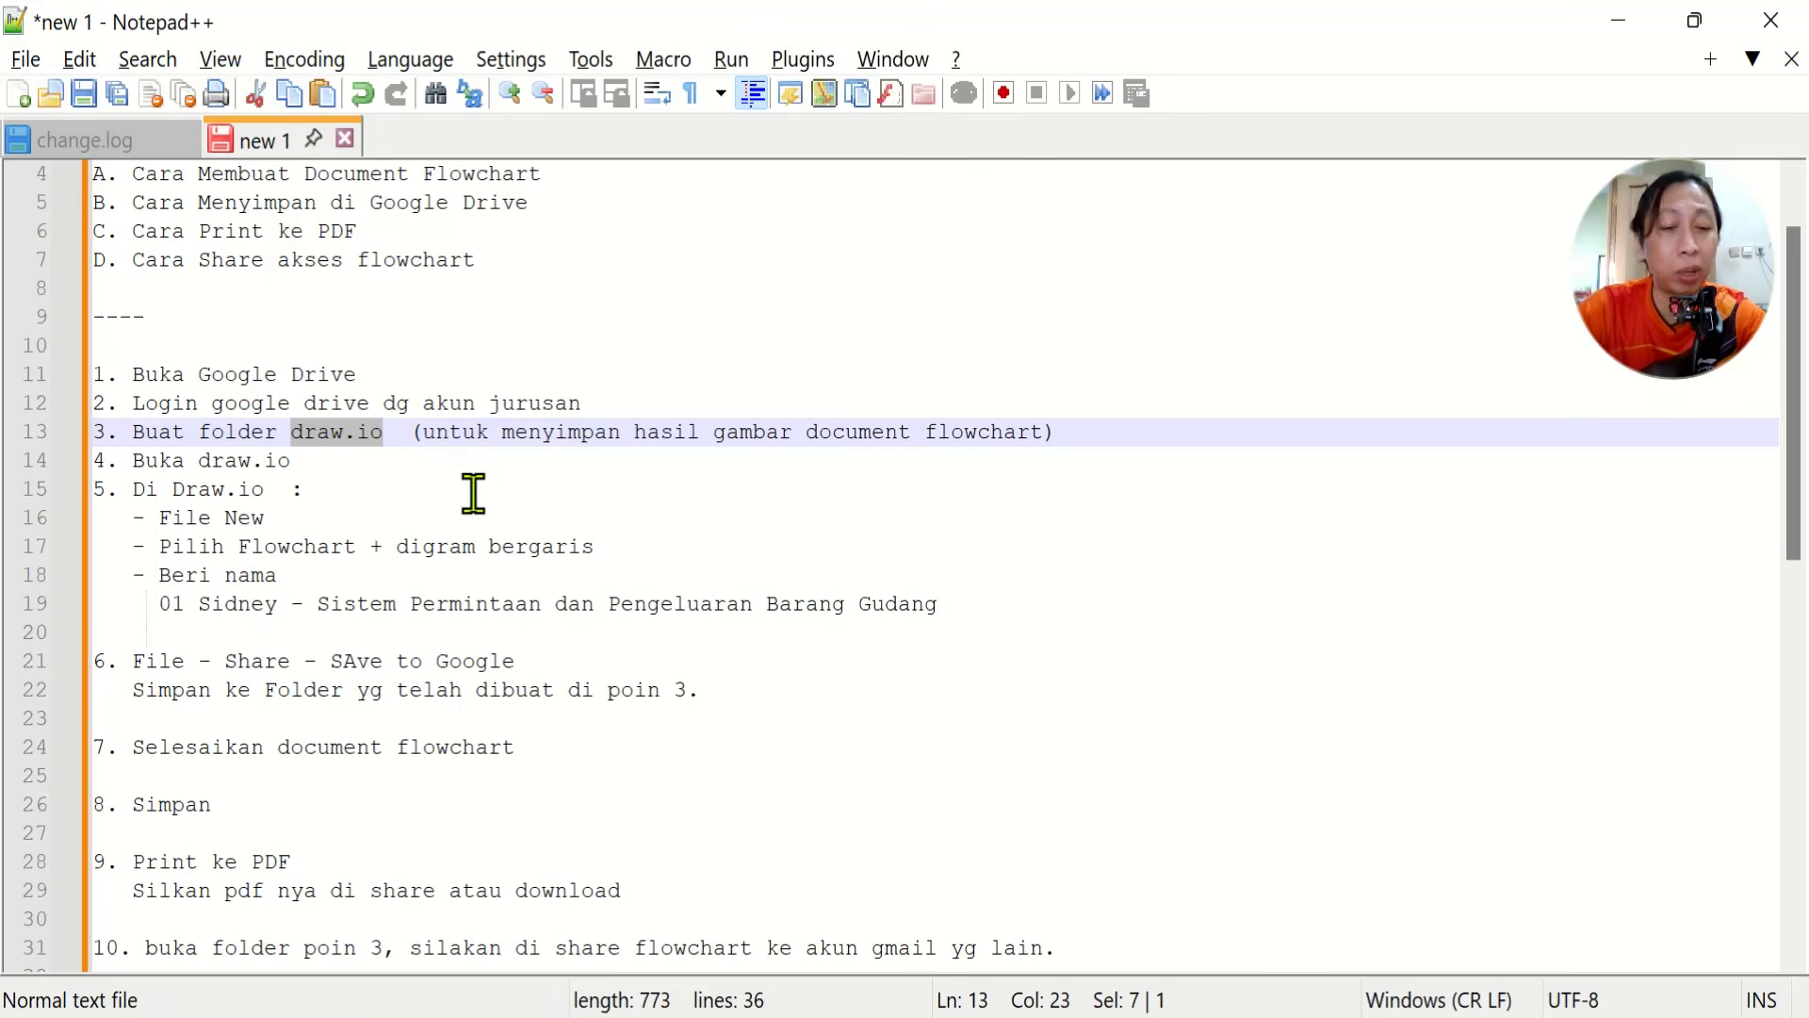
Switch to Google Drive in Chrome and create a folder named "draw.io" inside the Share folder
{"action": "key", "text": "alt+Tab"}
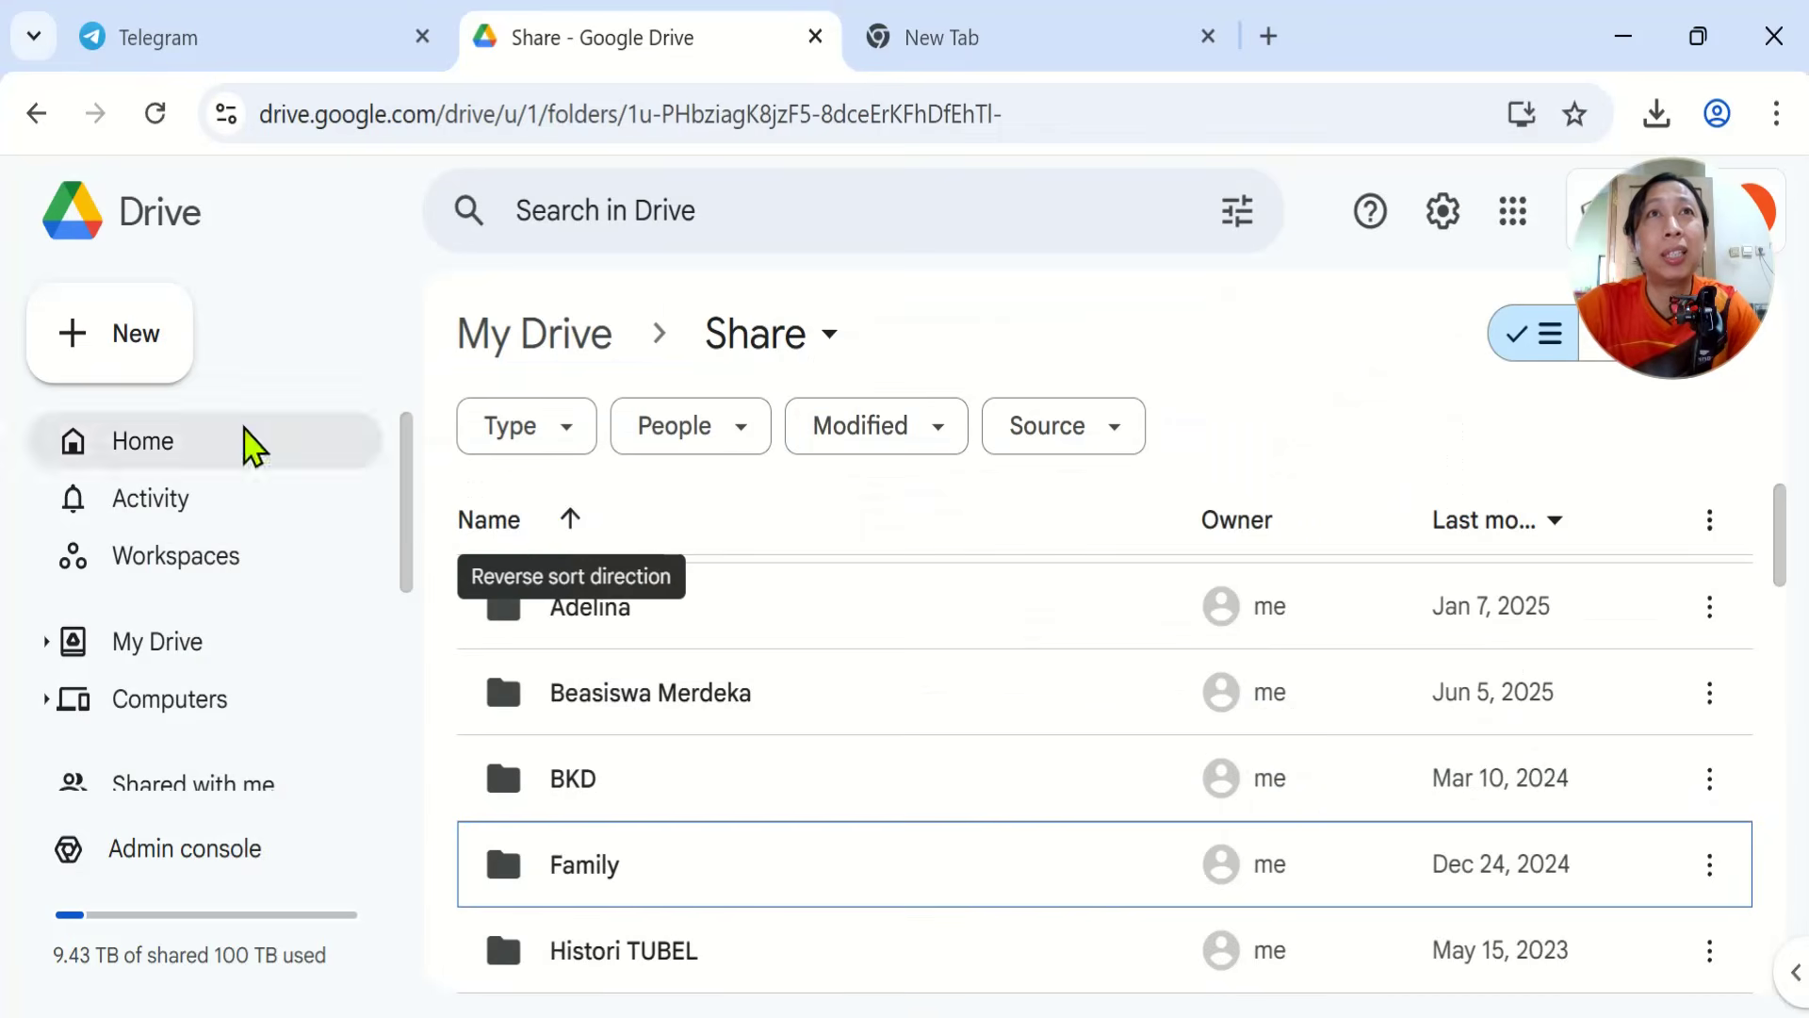
{"action": "left_click", "coordinate": [121, 341]}
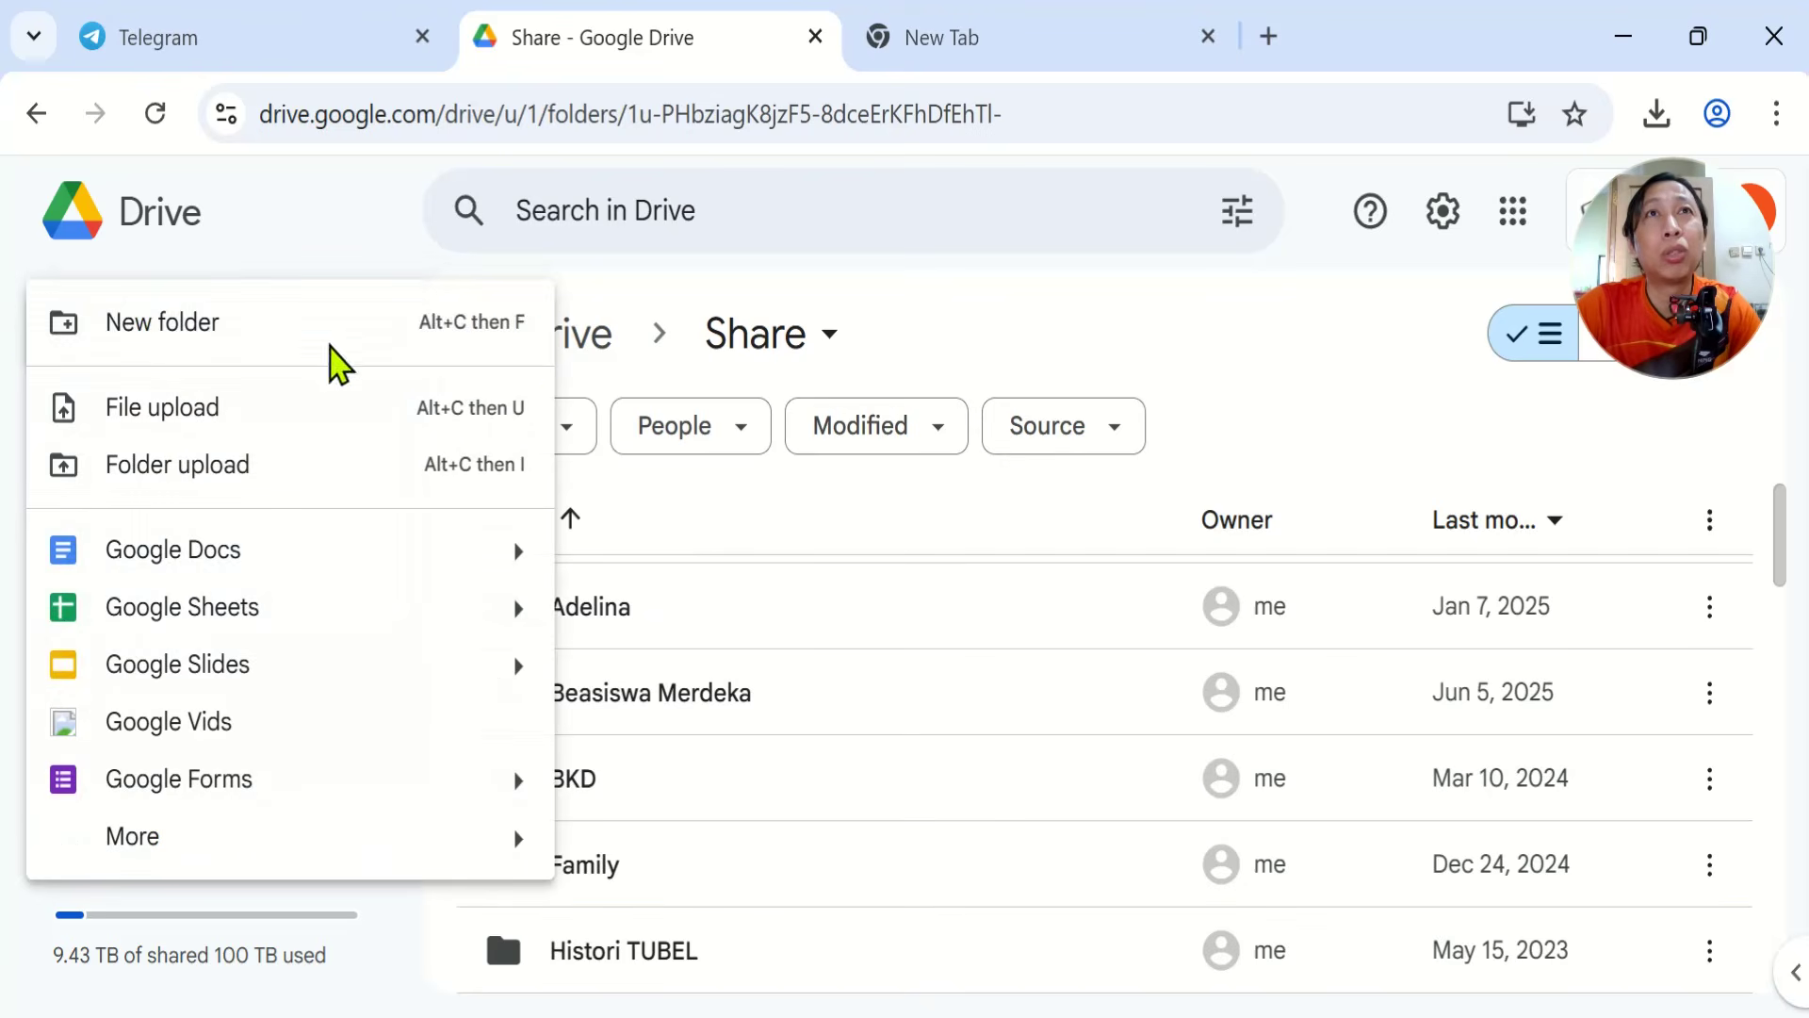
{"action": "left_click", "coordinate": [209, 342]}
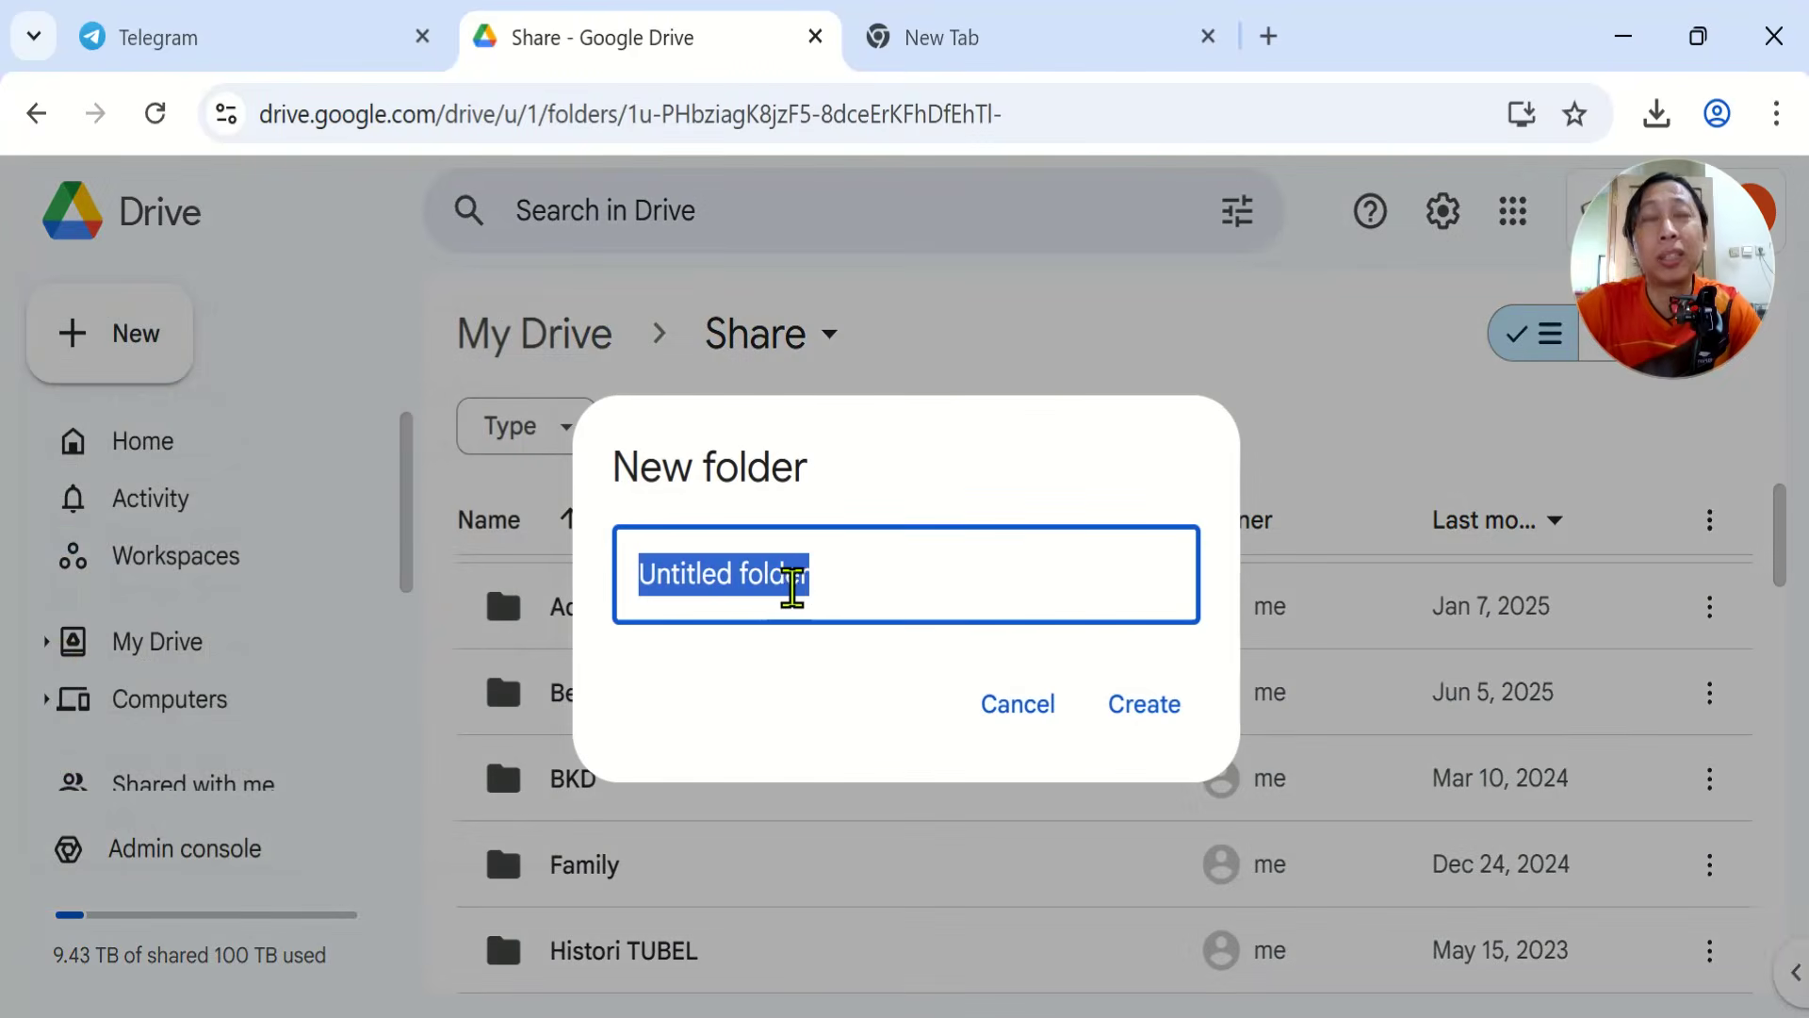
{"action": "type", "text": "draw.io"}
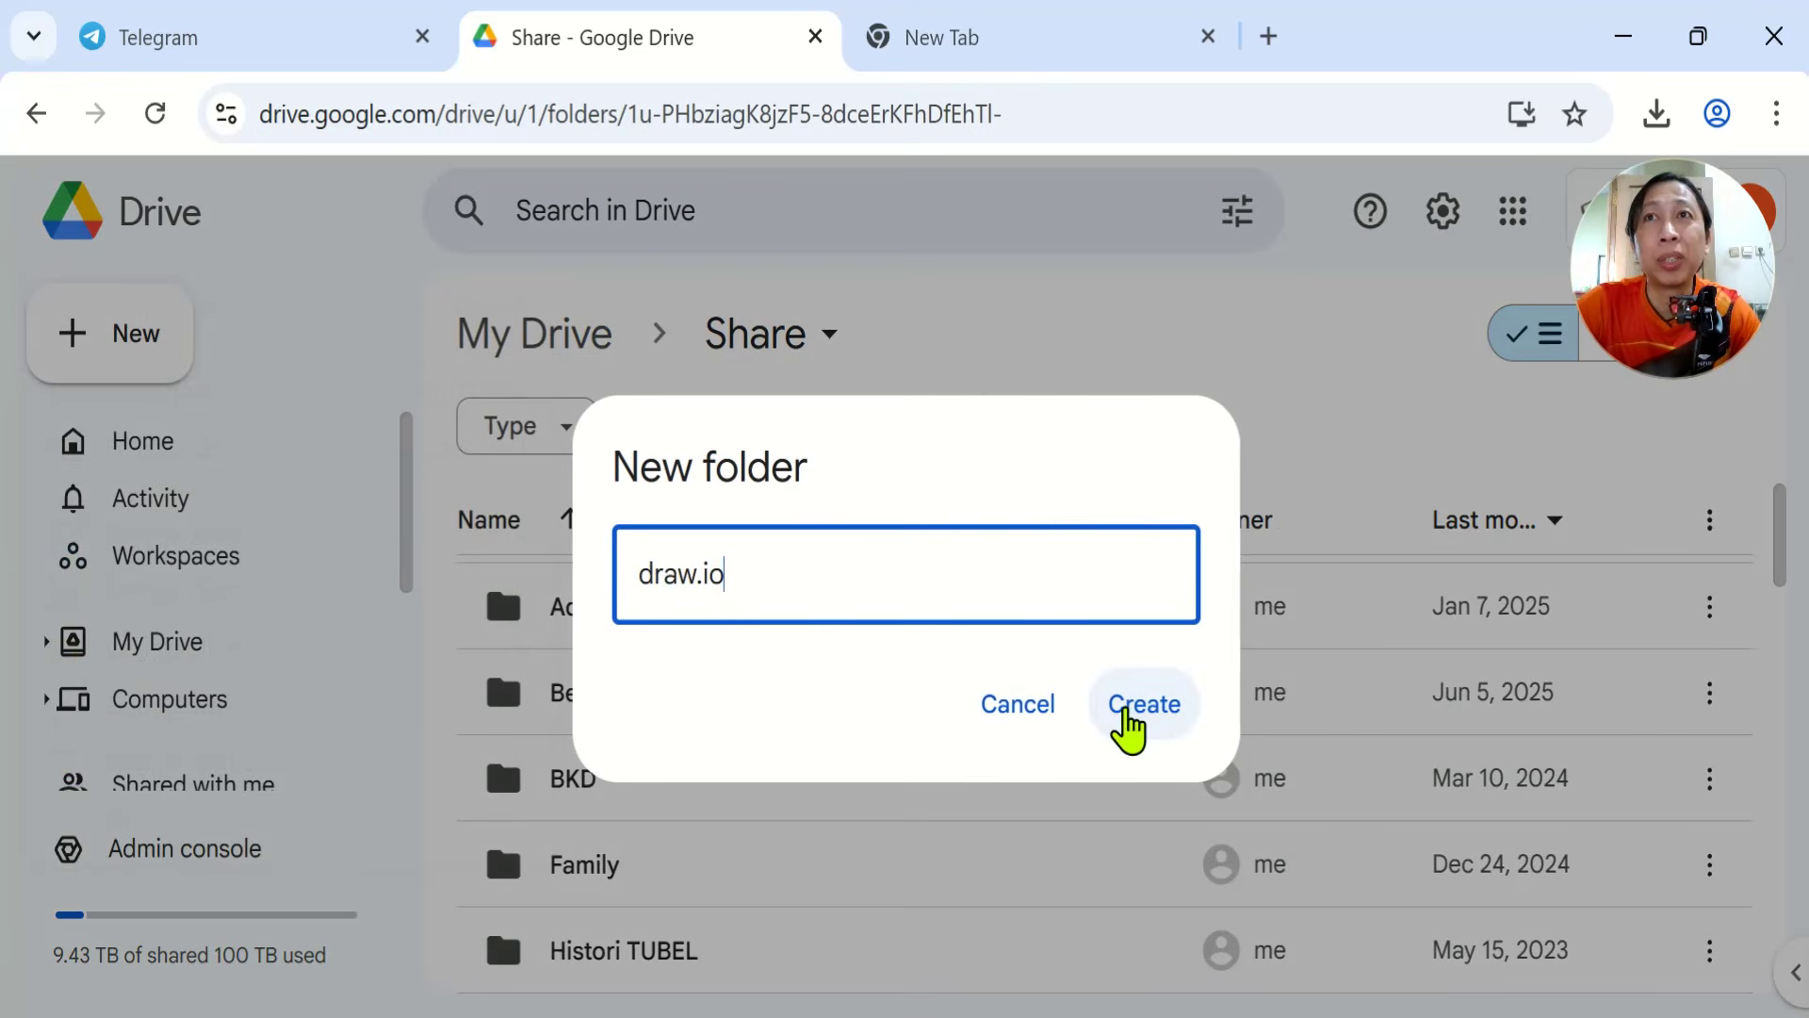
{"action": "left_click", "coordinate": [1127, 729]}
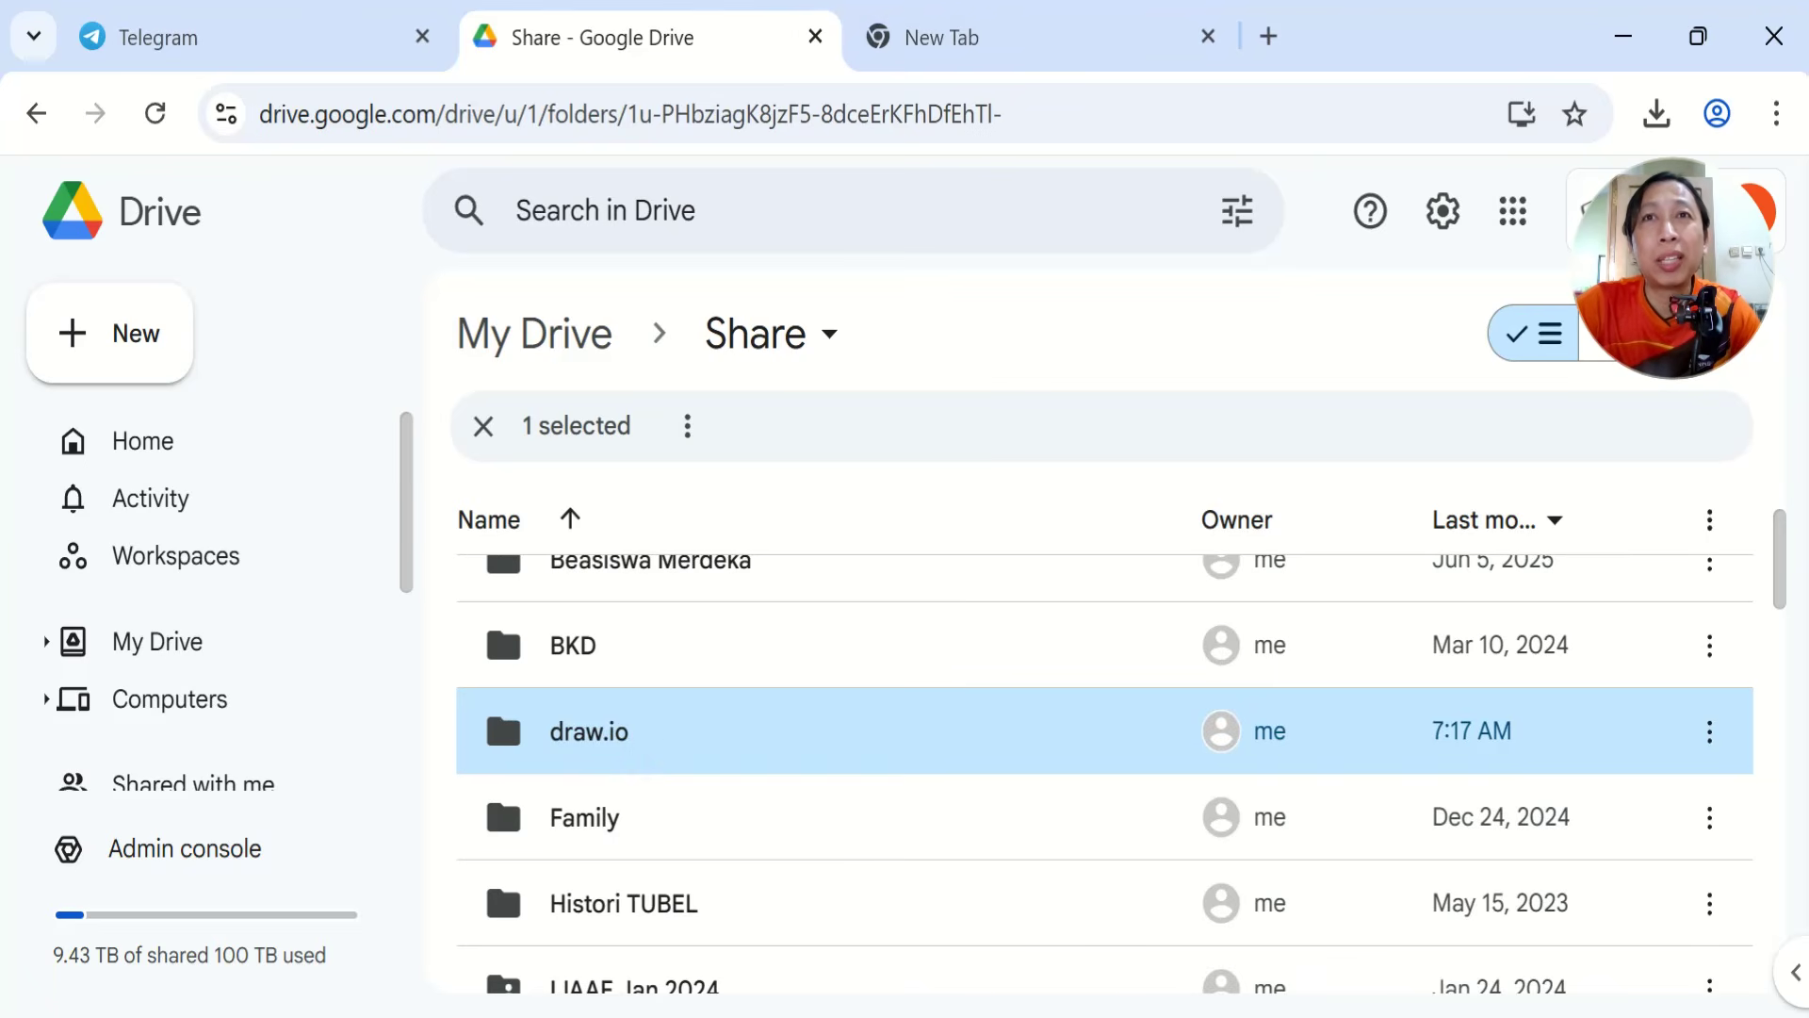
Check the notes again, and load the draw.io site in the empty Chrome tab
{"action": "key", "text": "alt+Tab"}
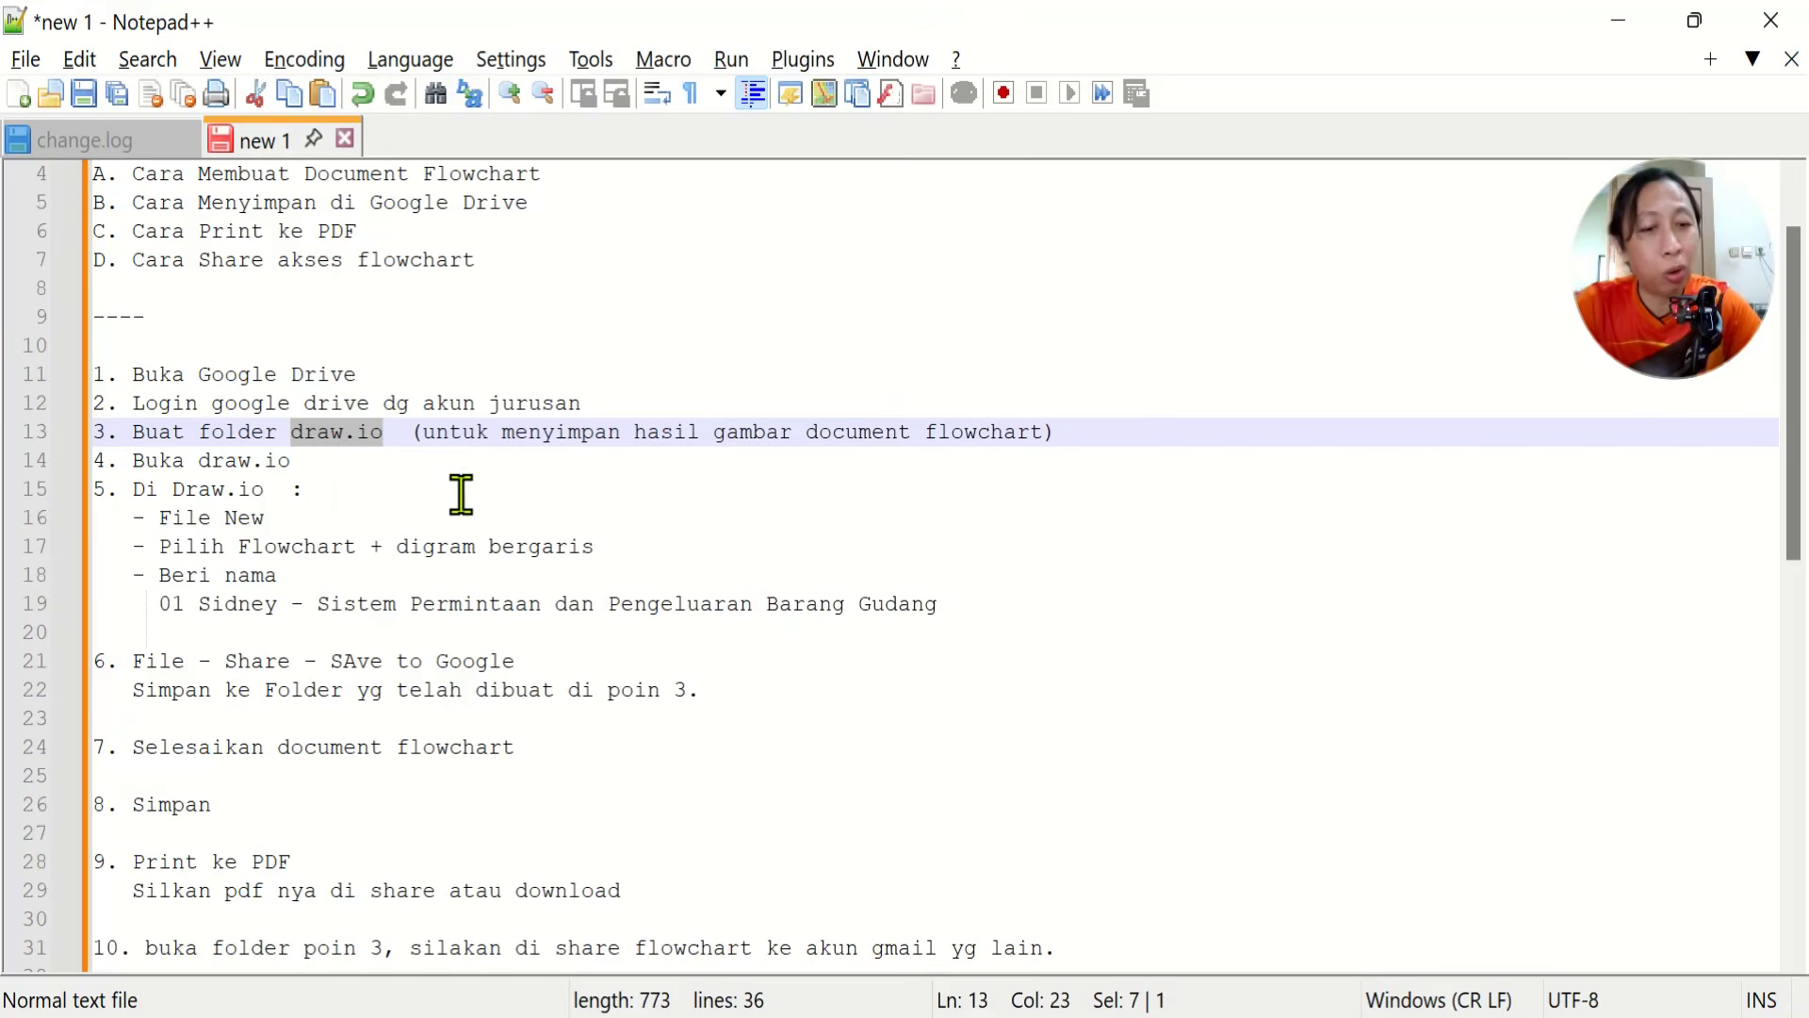
{"action": "key", "text": "alt+Tab"}
{"action": "left_click", "coordinate": [1033, 37]}
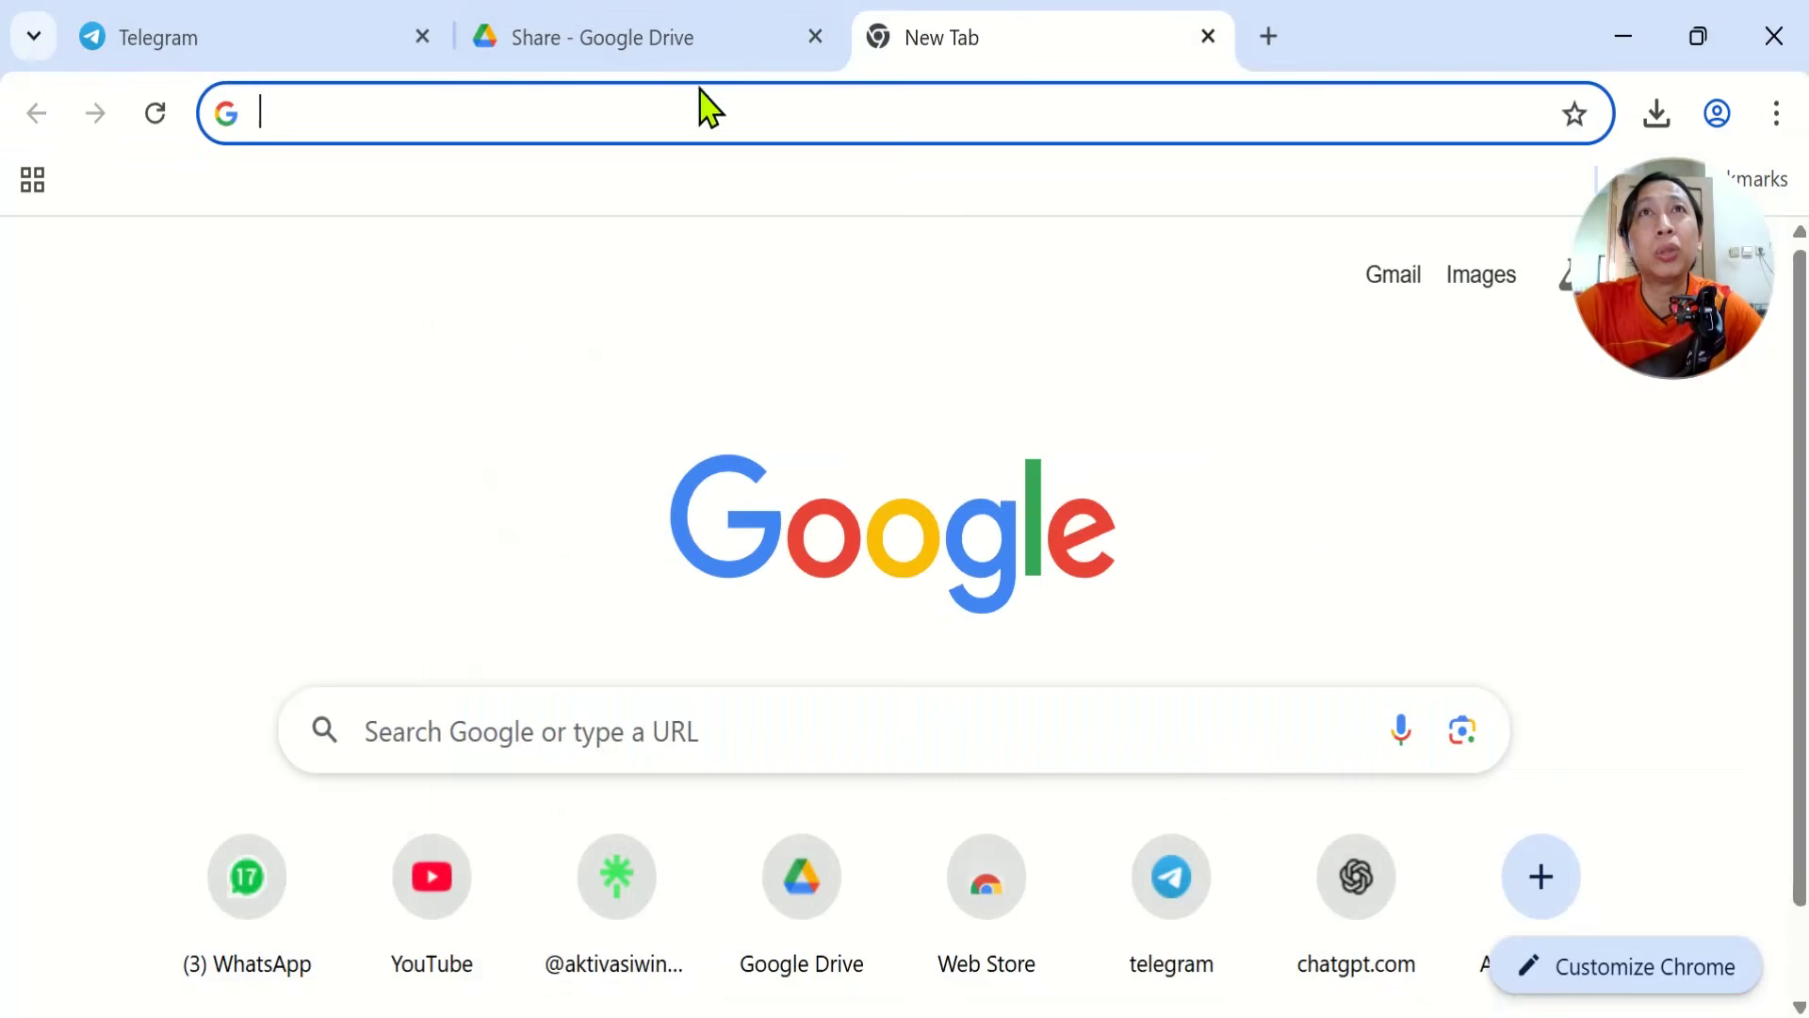
{"action": "key", "text": "ctrl+v"}
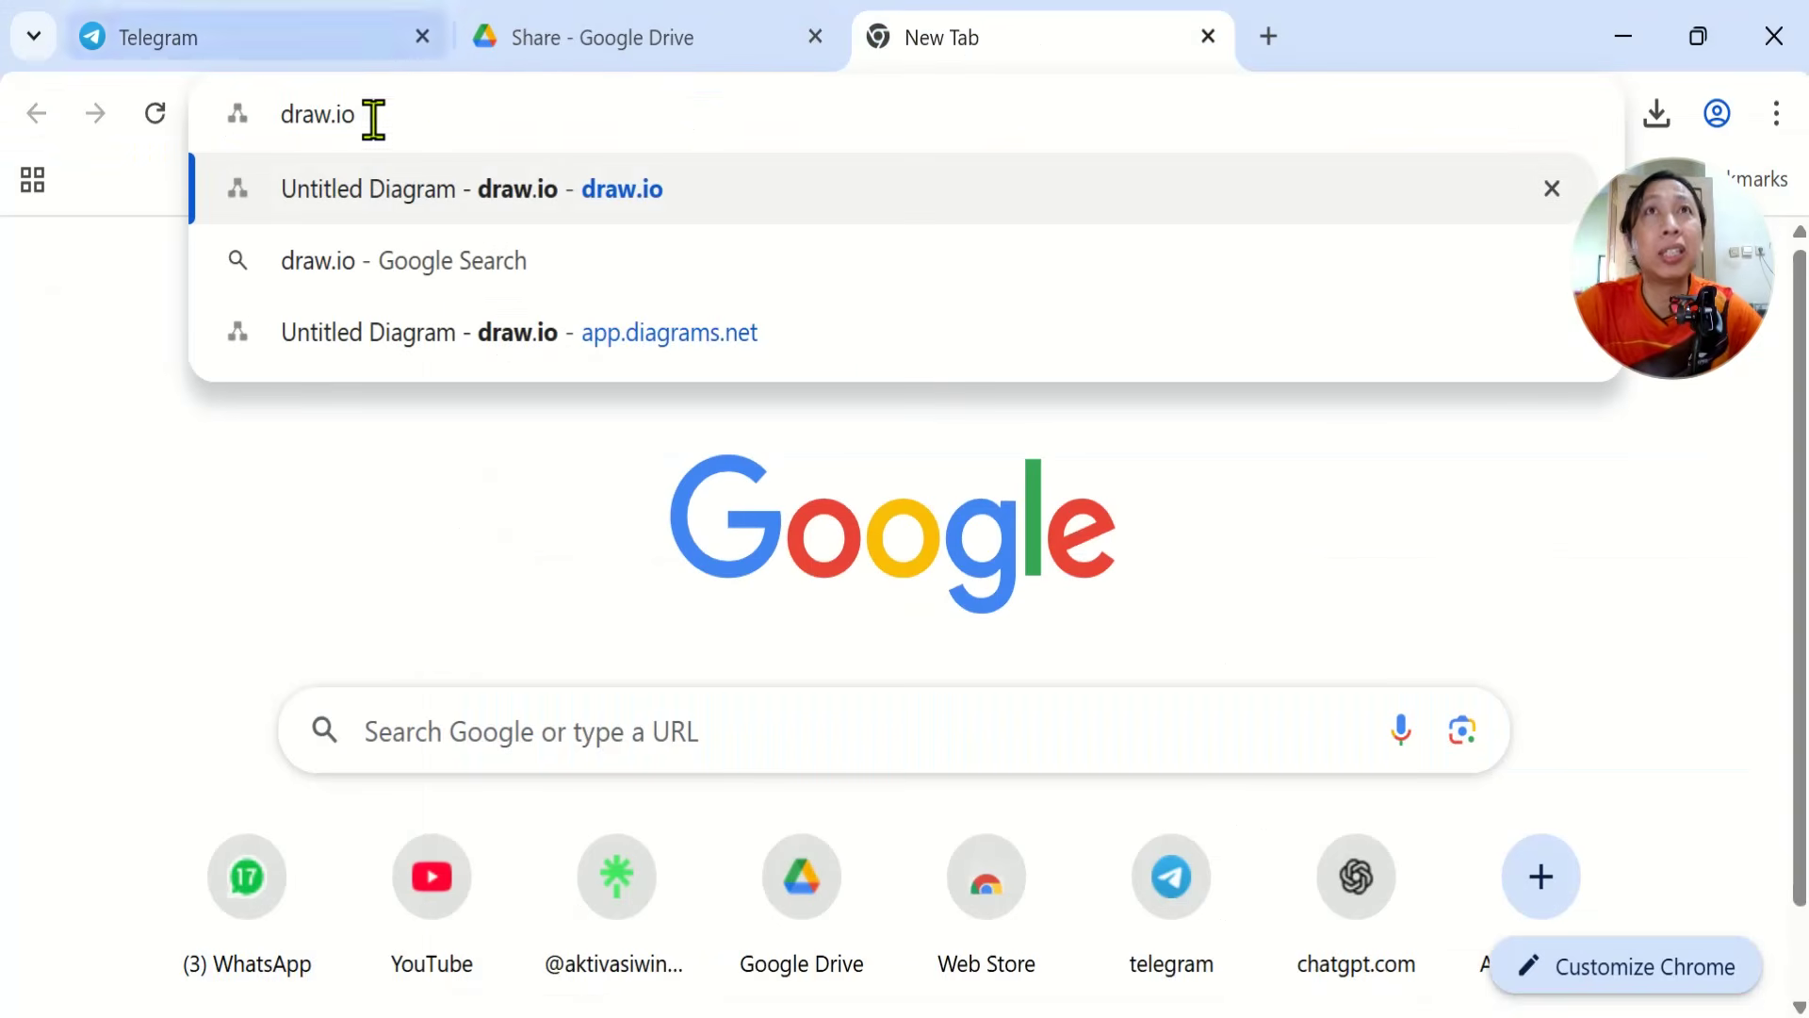
{"action": "key", "text": "Return"}
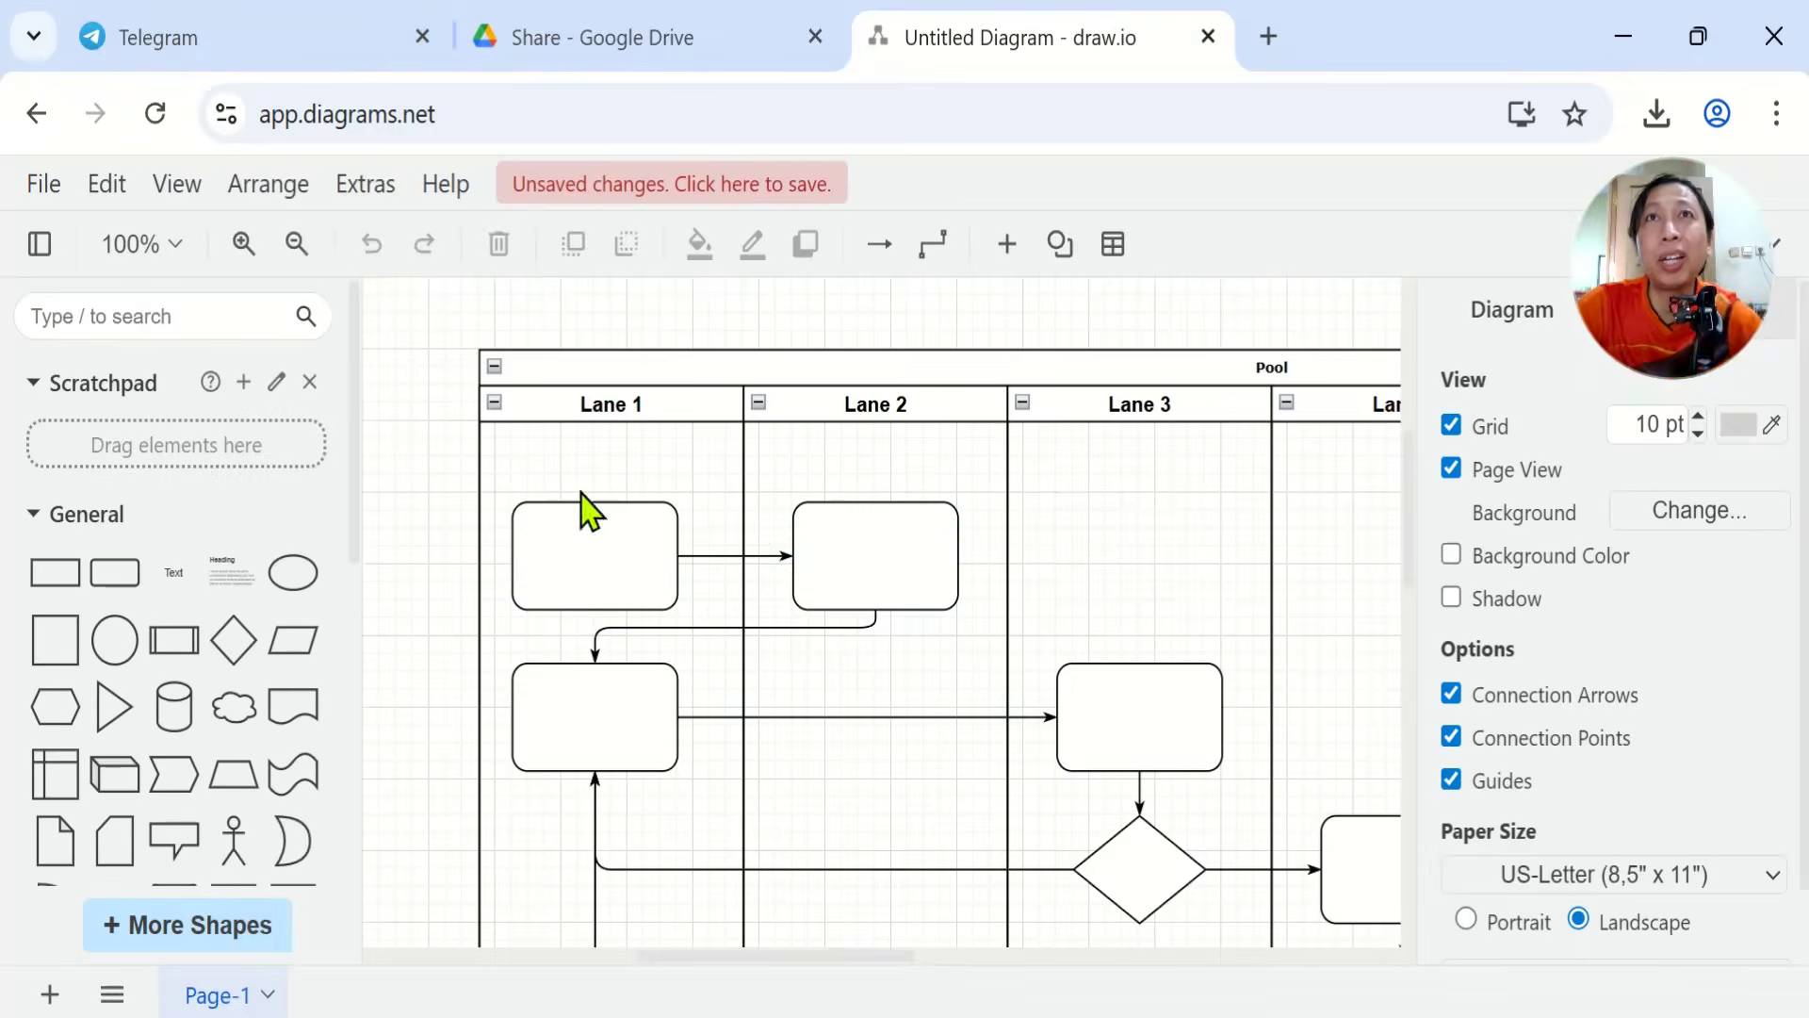
{"action": "left_click", "coordinate": [38, 188]}
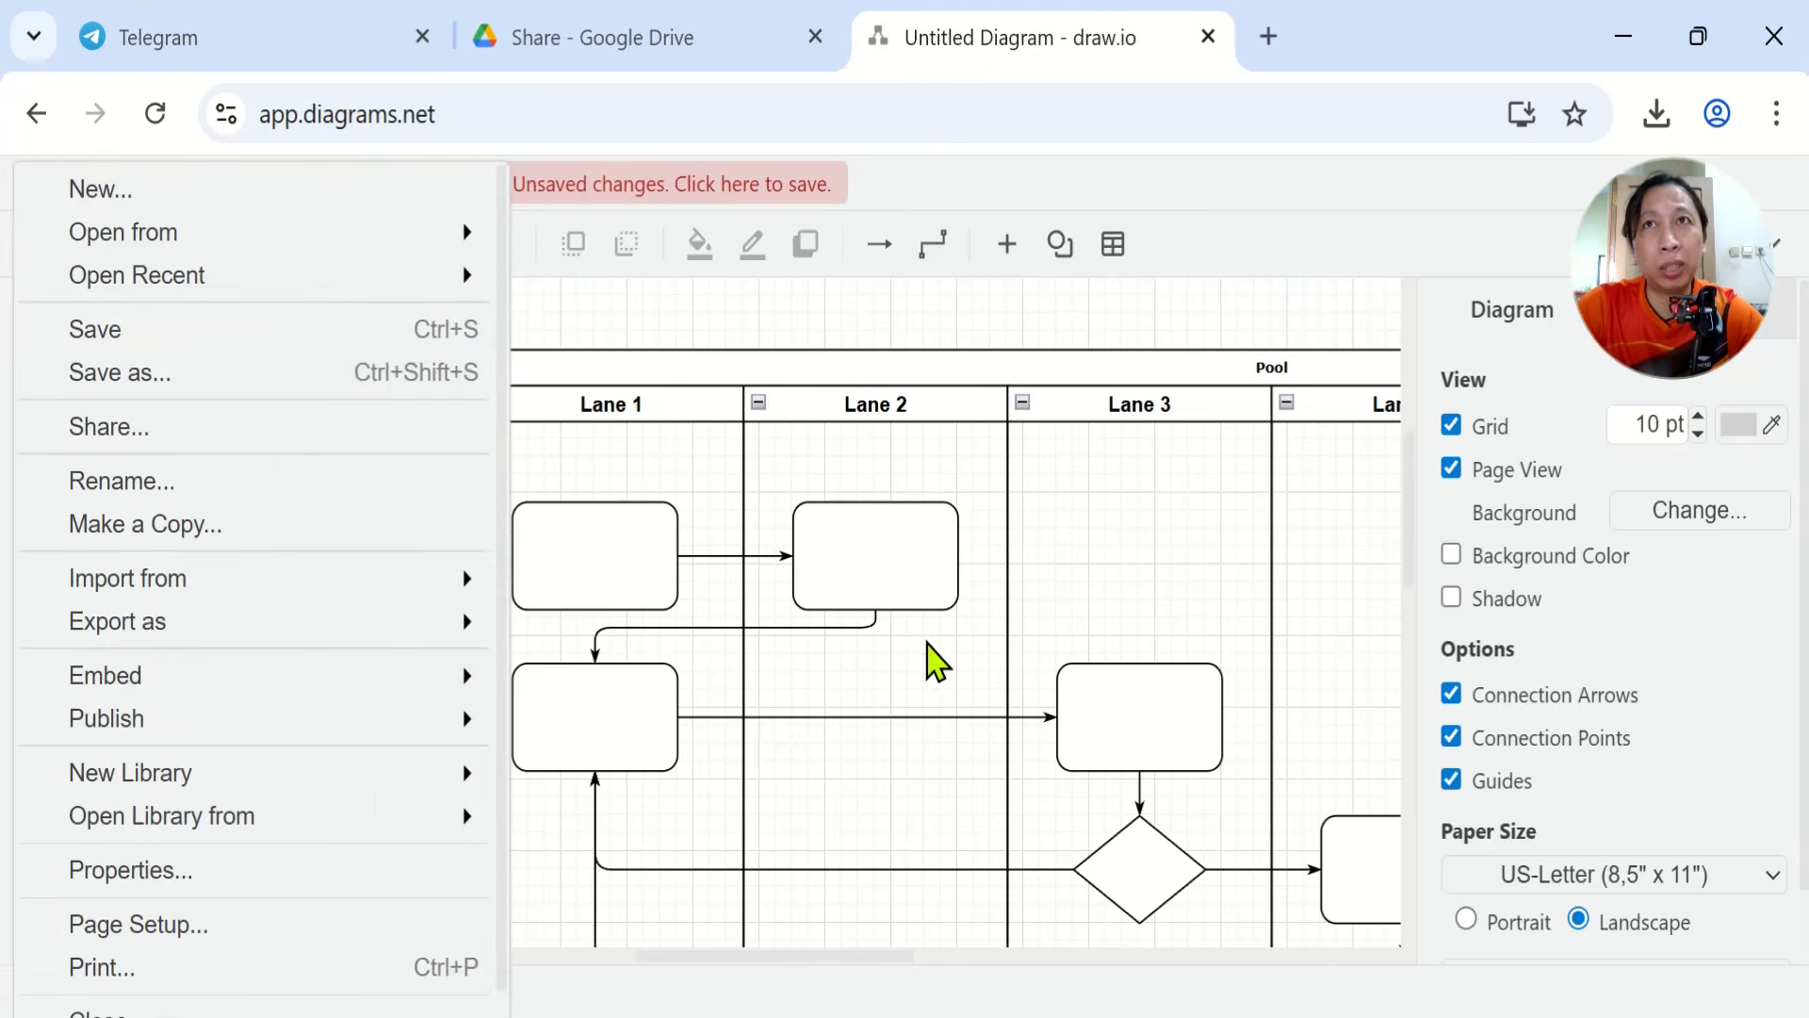
{"action": "left_click", "coordinate": [1206, 580]}
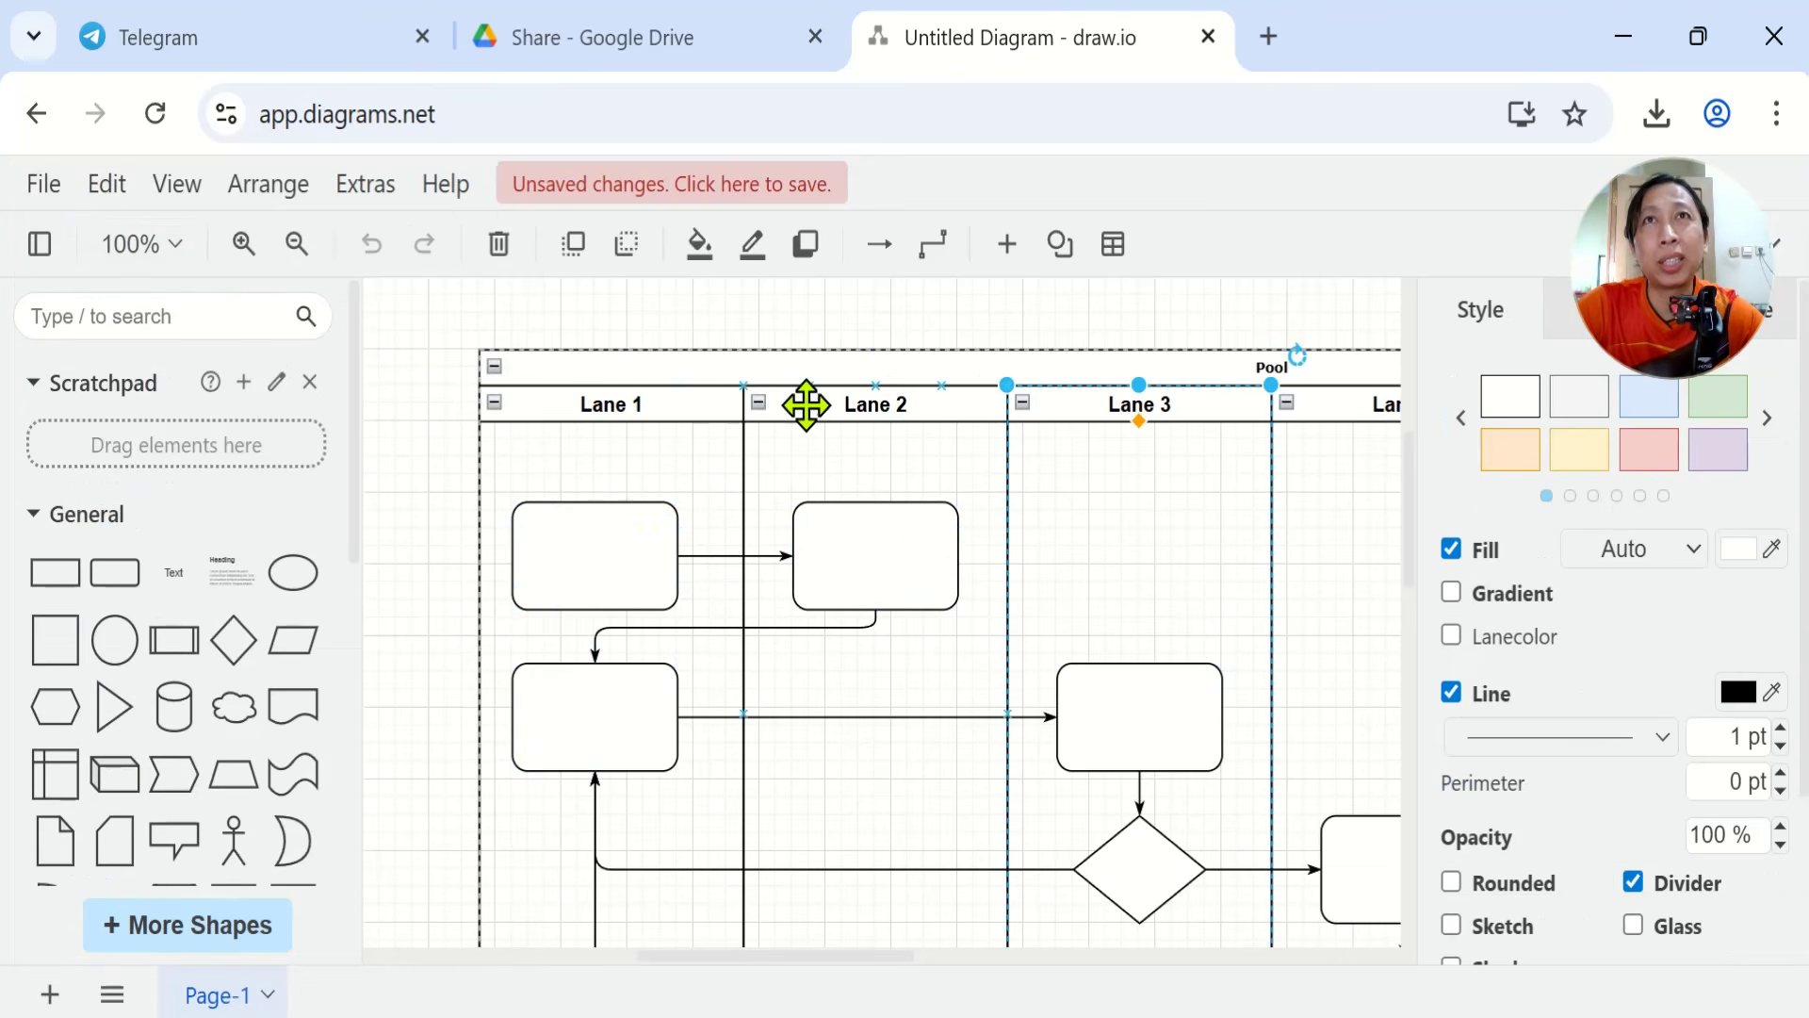
{"action": "left_click", "coordinate": [580, 187]}
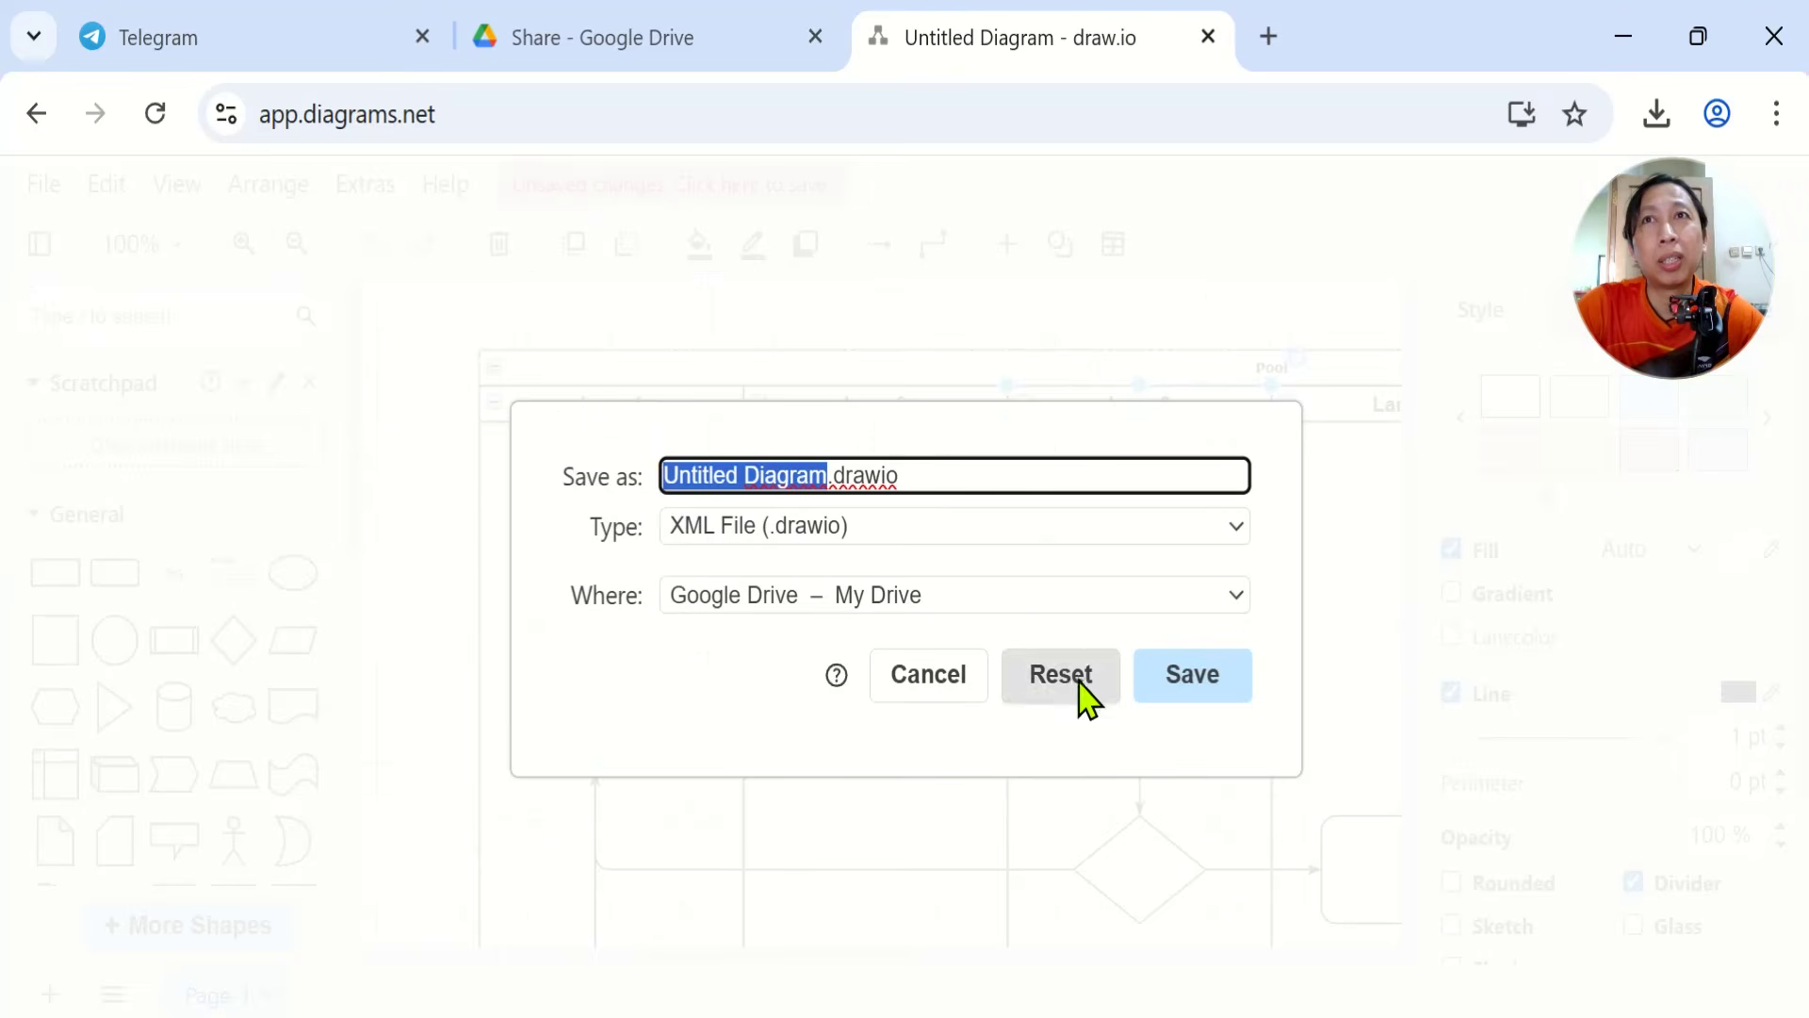
{"action": "left_click", "coordinate": [933, 676]}
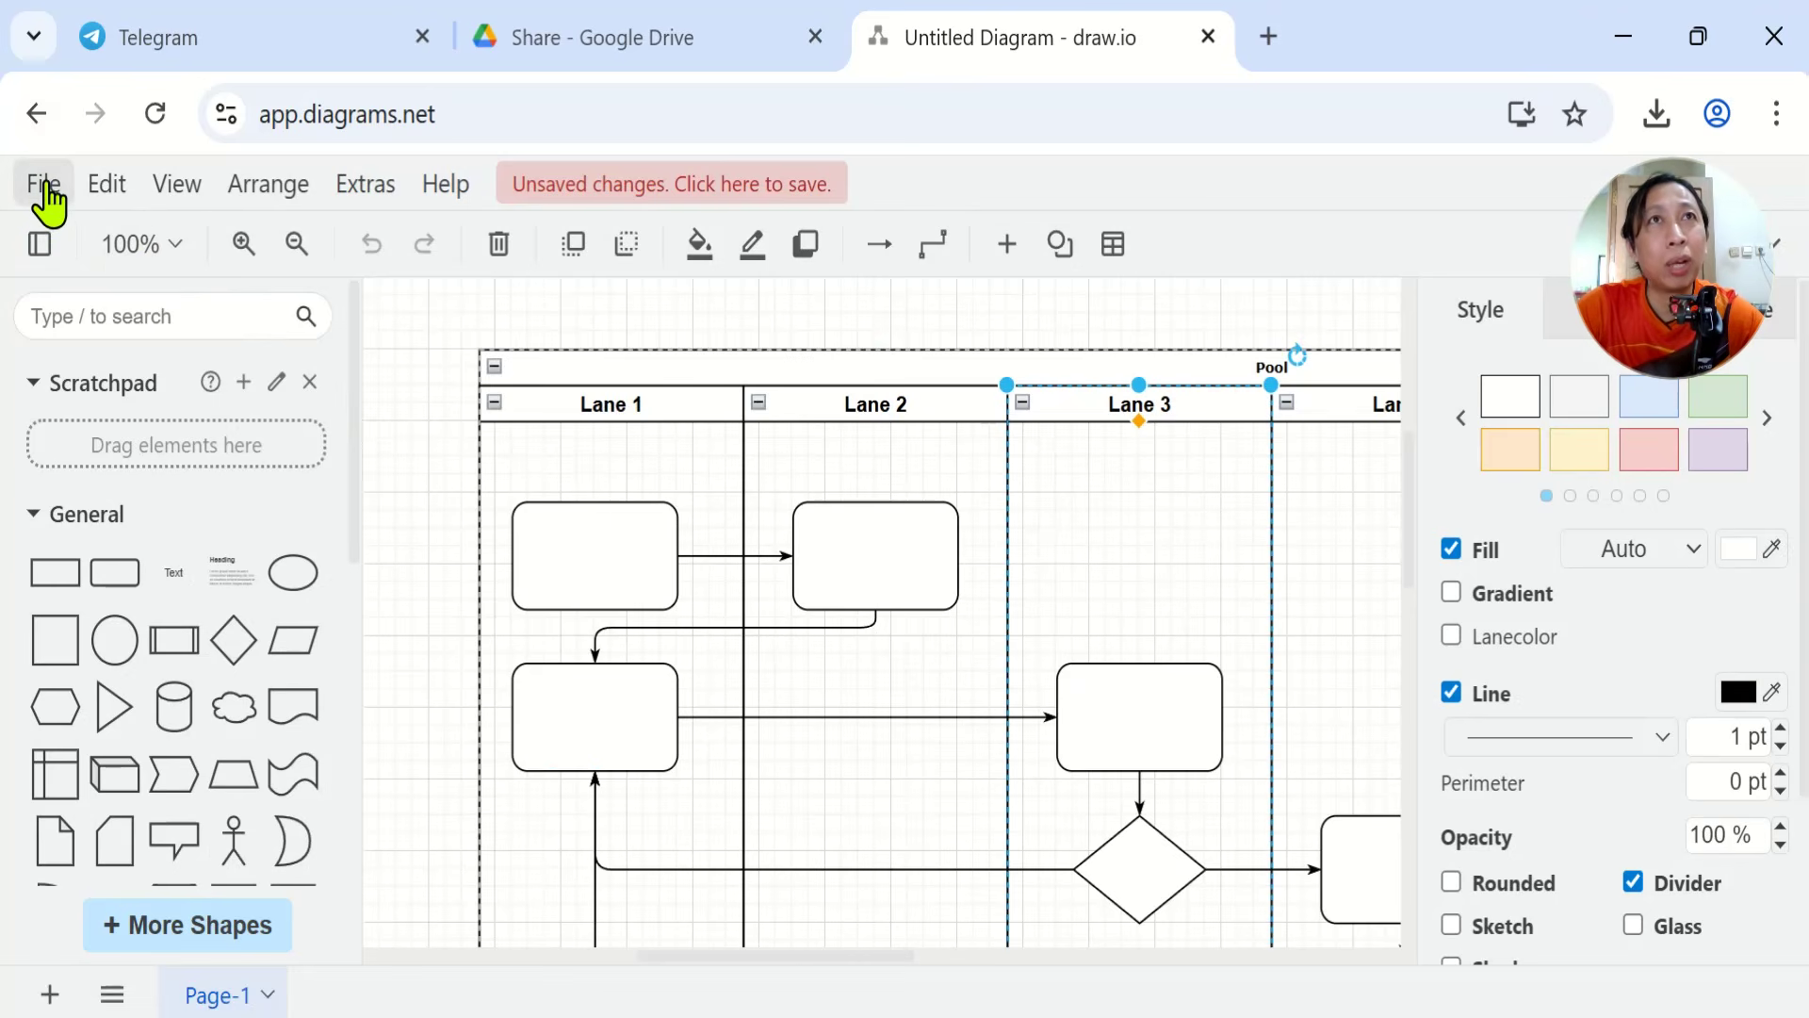
Open the new diagram dialog in draw.io and check the notes' instructions on file creation and flowchart template choice
{"action": "left_click", "coordinate": [45, 186]}
{"action": "left_click", "coordinate": [144, 195]}
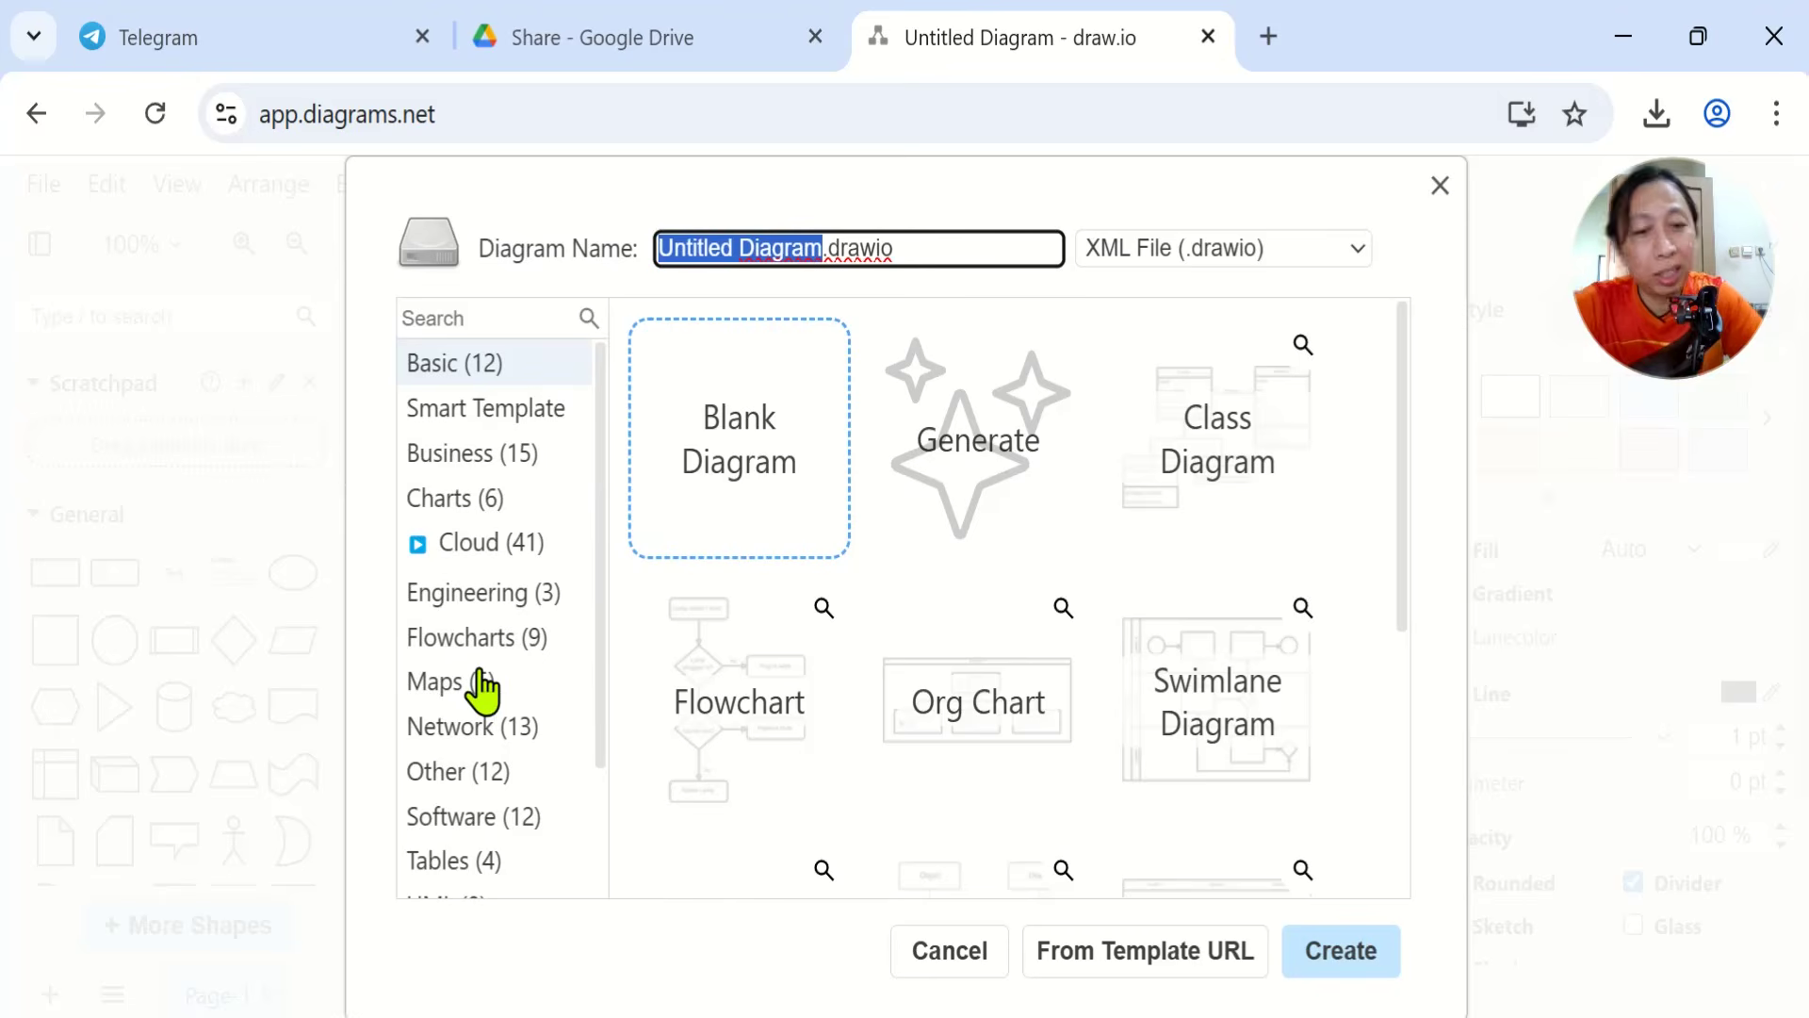
{"action": "key", "text": "alt+Tab"}
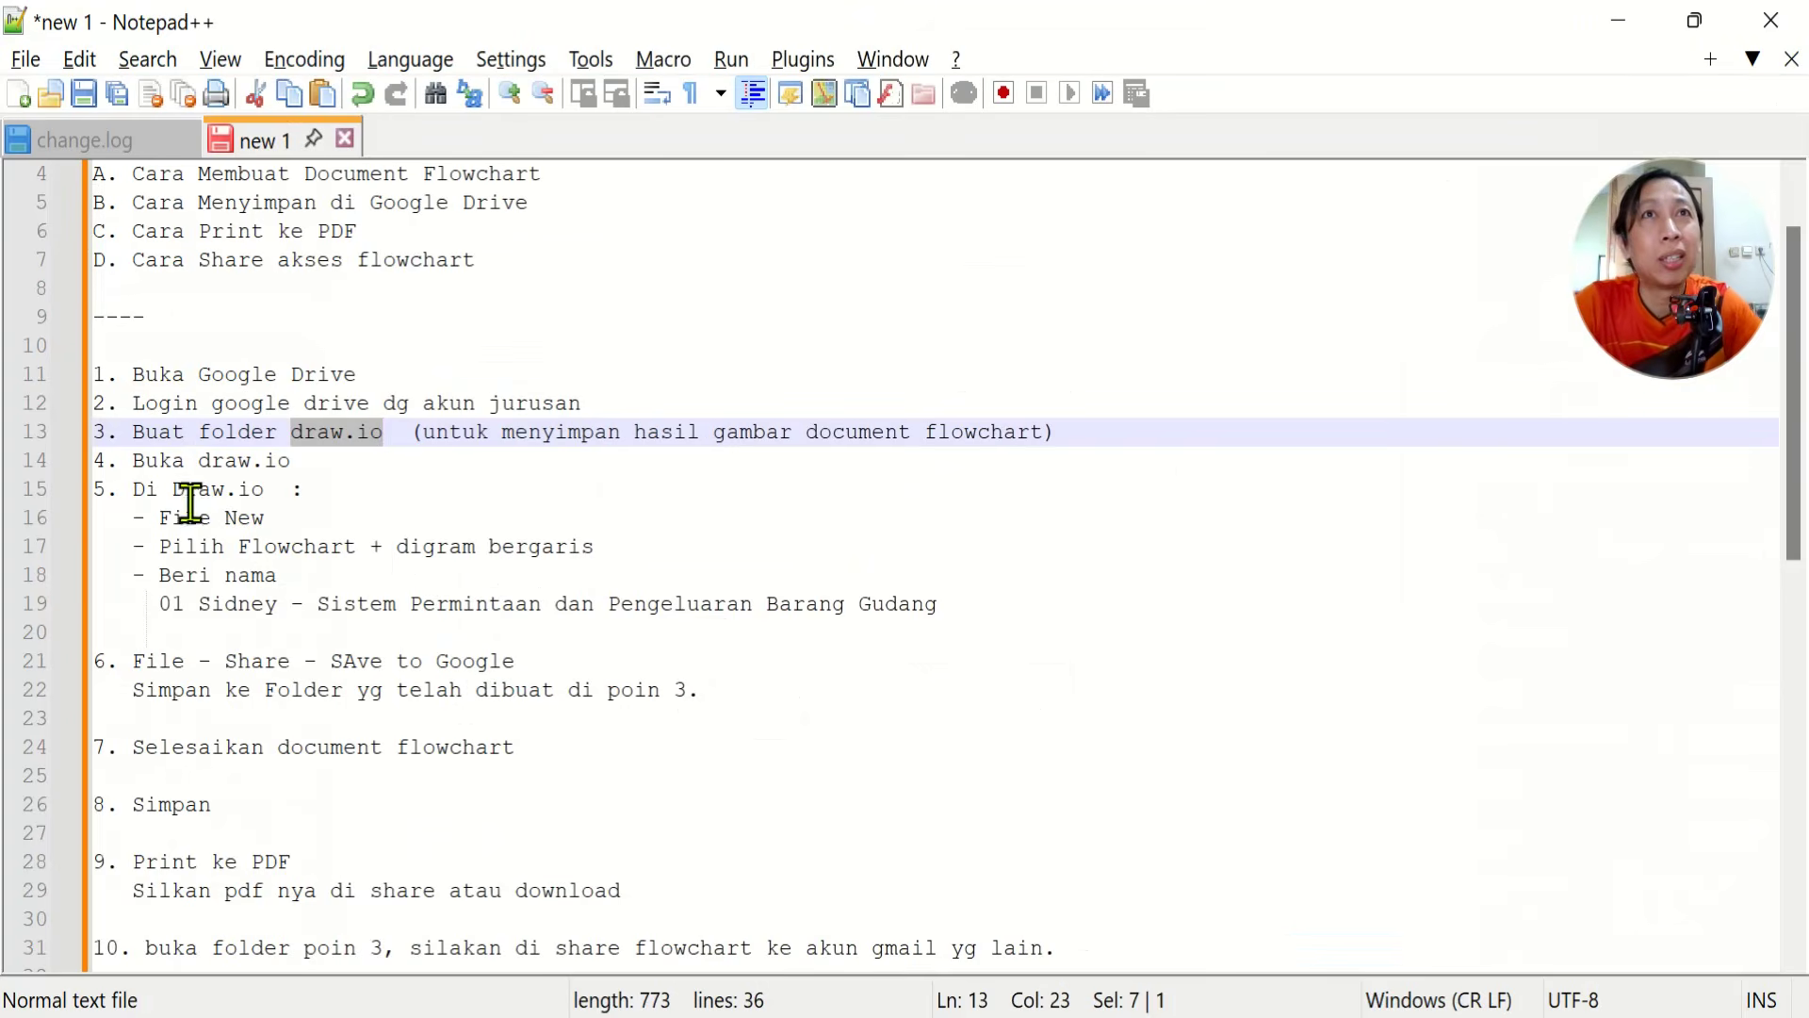
{"action": "left_click_drag", "start_coordinate": [164, 516], "coordinate": [262, 516]}
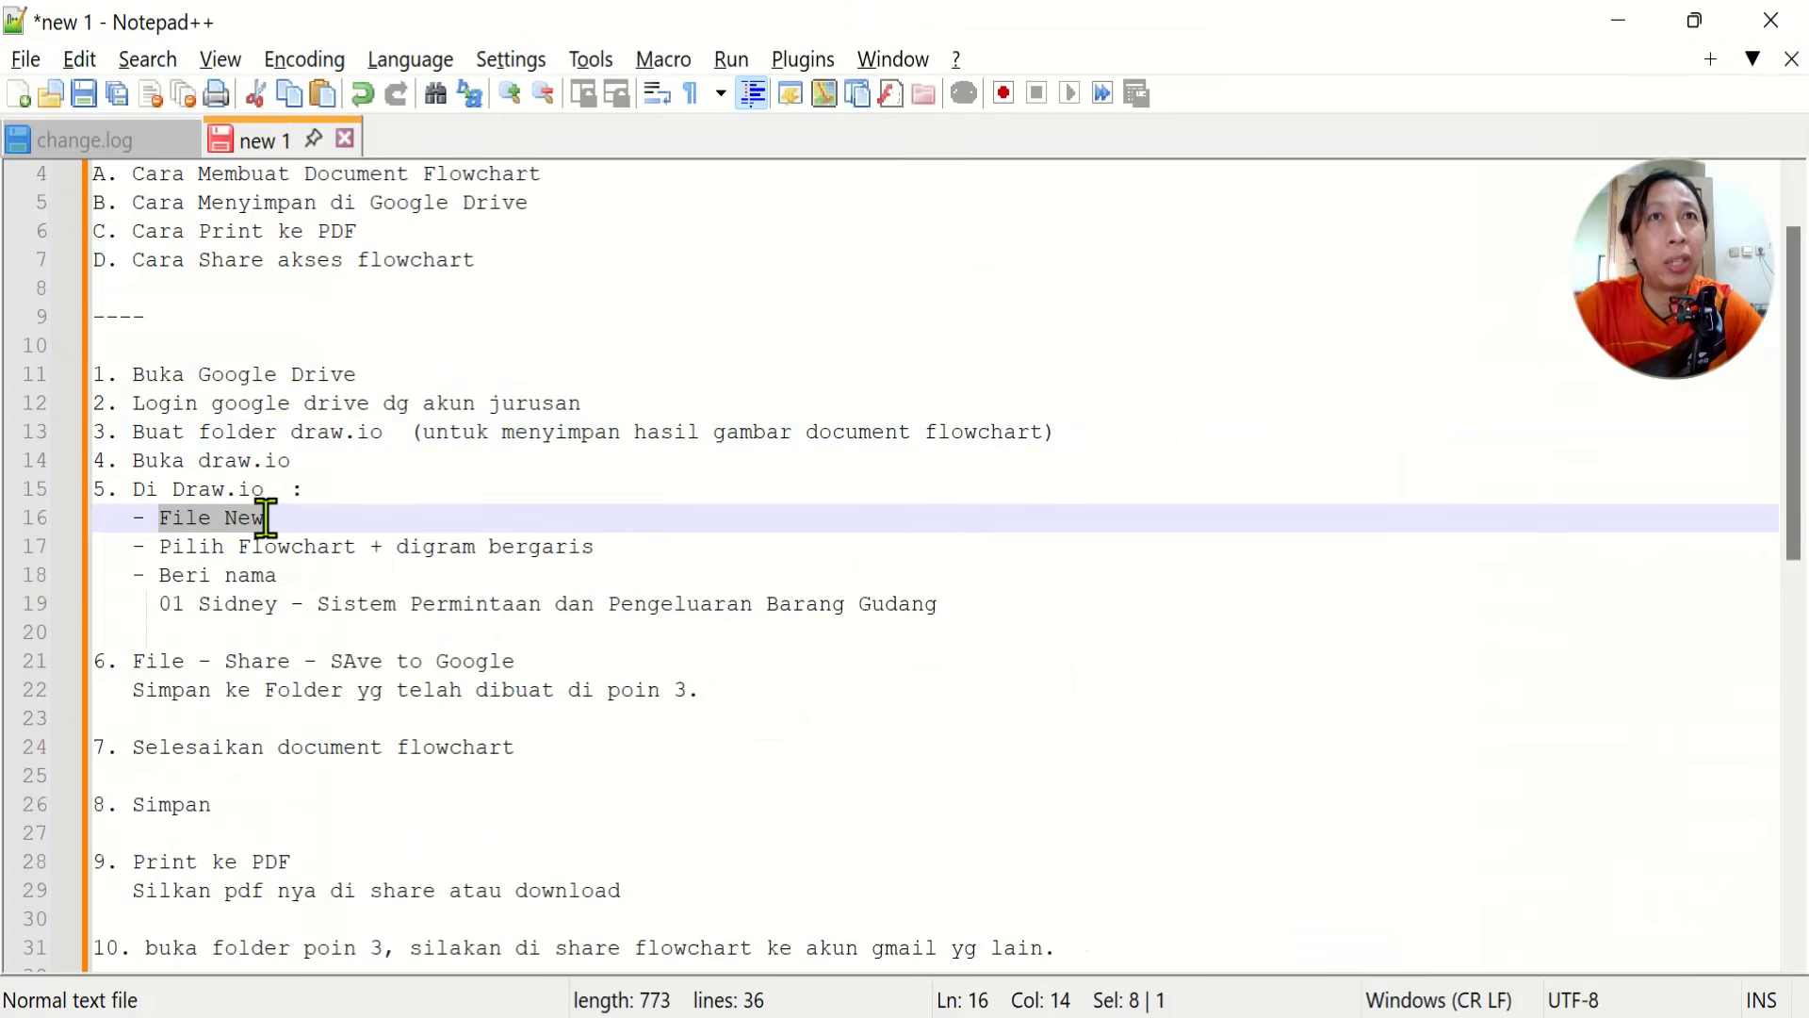
{"action": "left_click", "coordinate": [165, 545]}
{"action": "left_click_drag", "start_coordinate": [165, 545], "coordinate": [664, 545]}
{"action": "key", "text": "alt+Tab"}
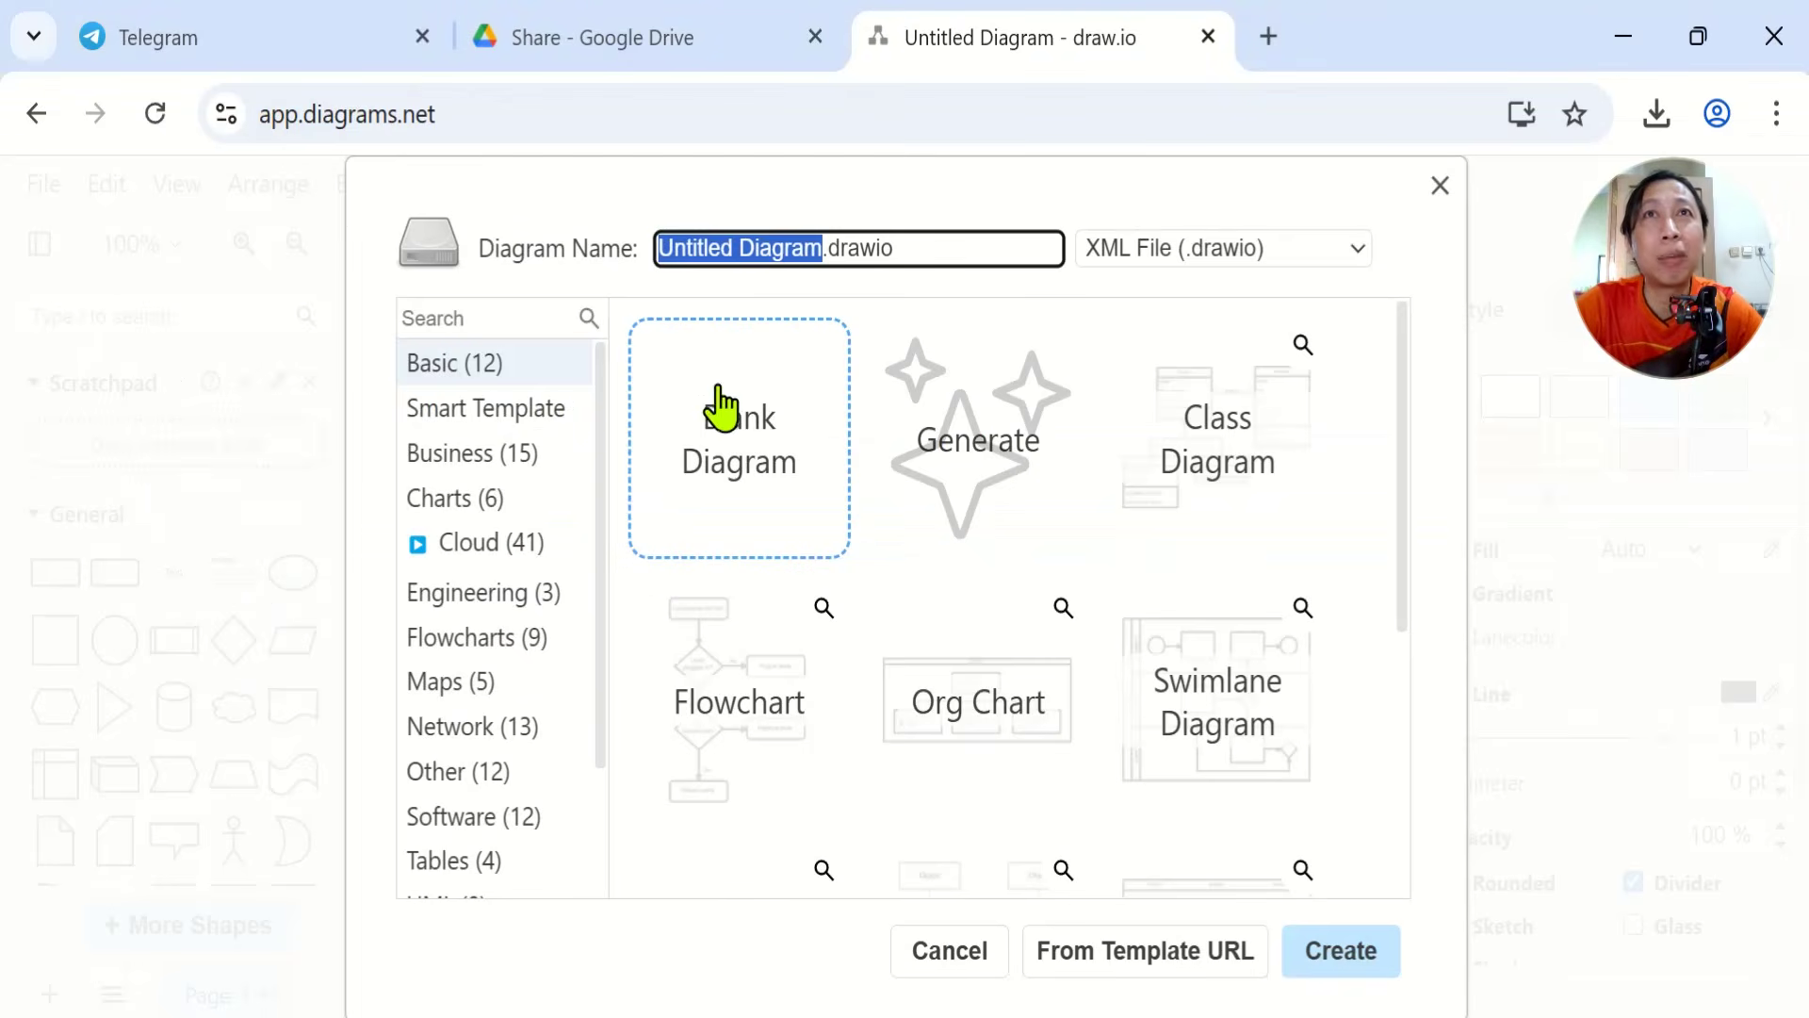
Show the Flowcharts templates in the new diagram dialog, and view the reference document flowchart in the PDF
{"action": "left_click", "coordinate": [510, 644]}
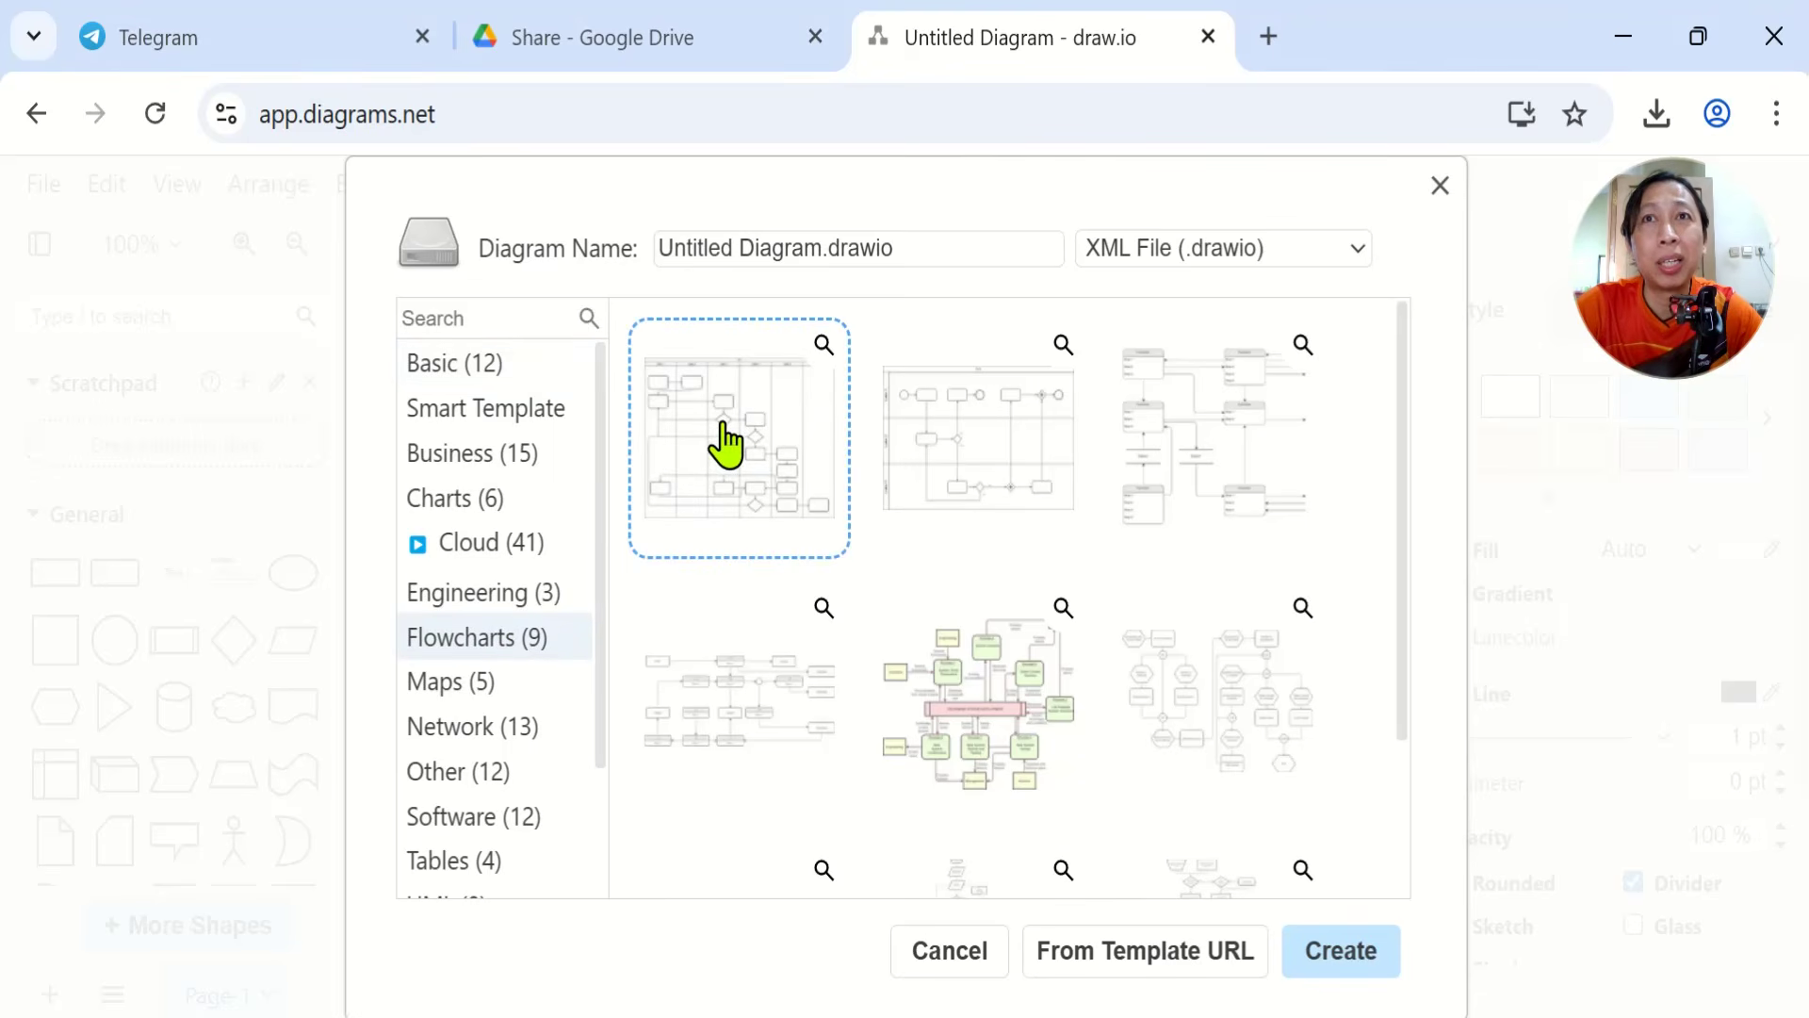
{"action": "left_click", "coordinate": [818, 1016]}
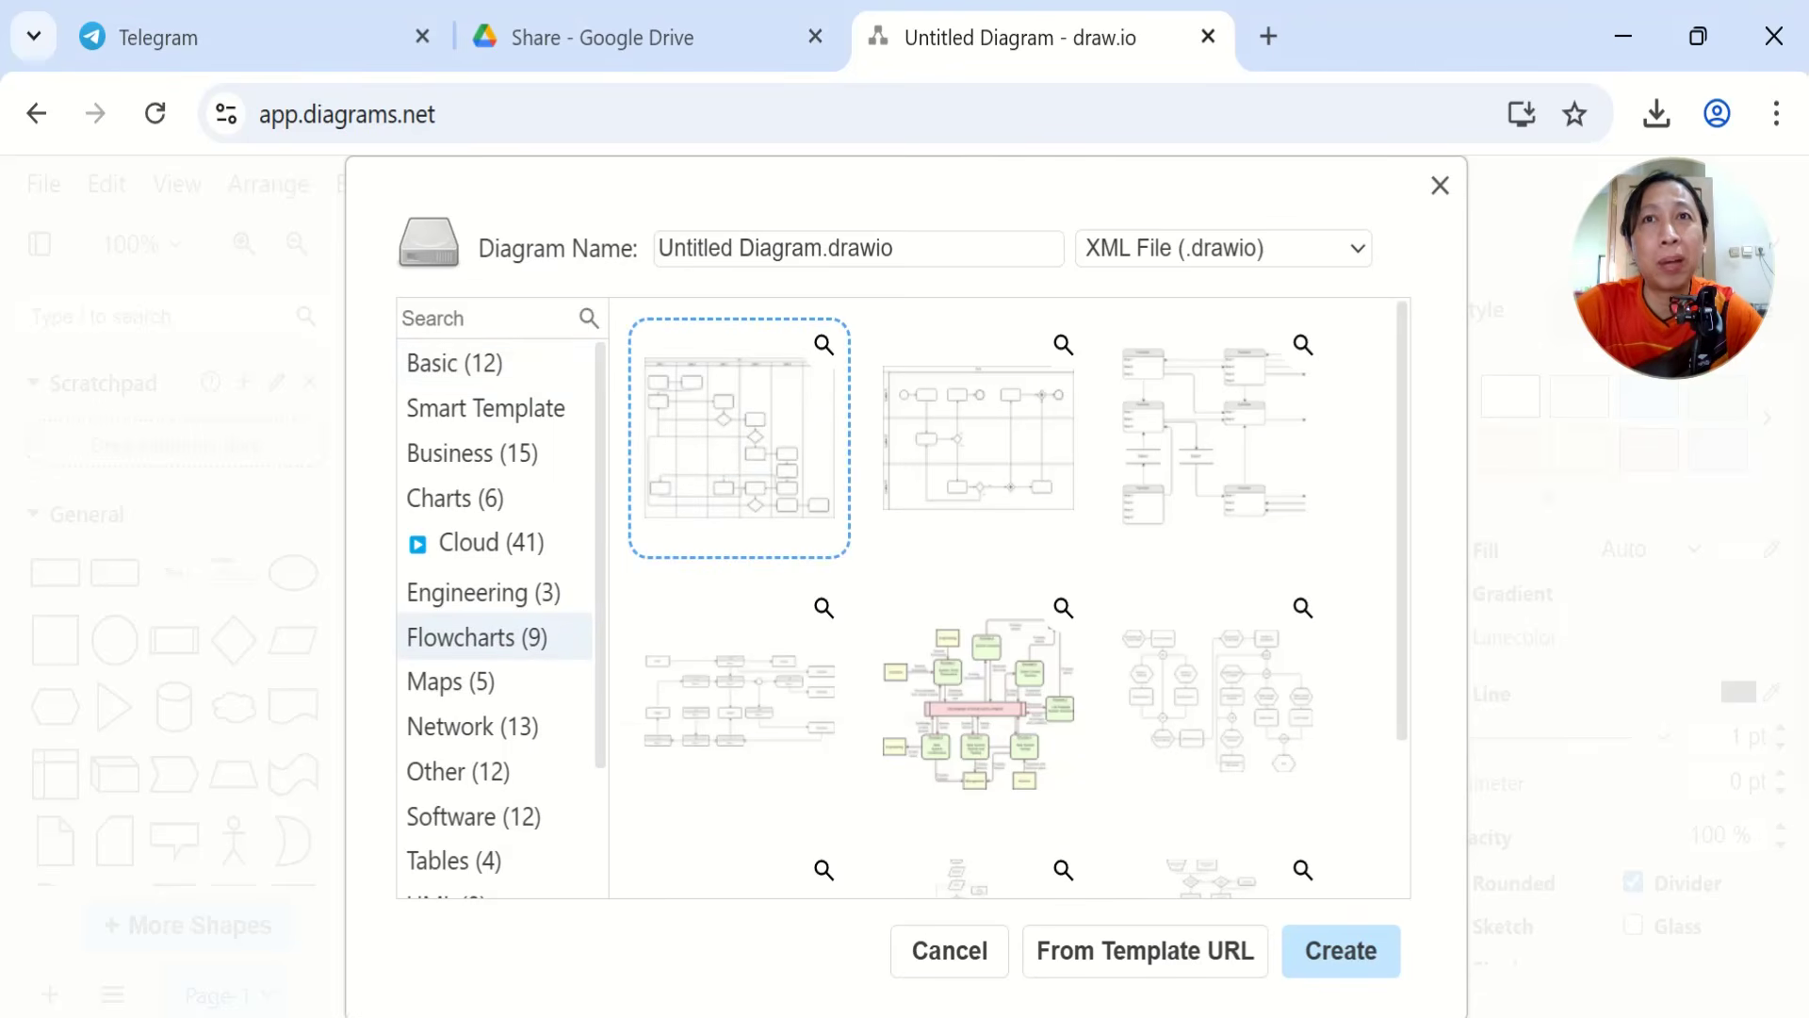
{"action": "scroll", "coordinate": [941, 643], "scroll_direction": "down", "scroll_amount": 10}
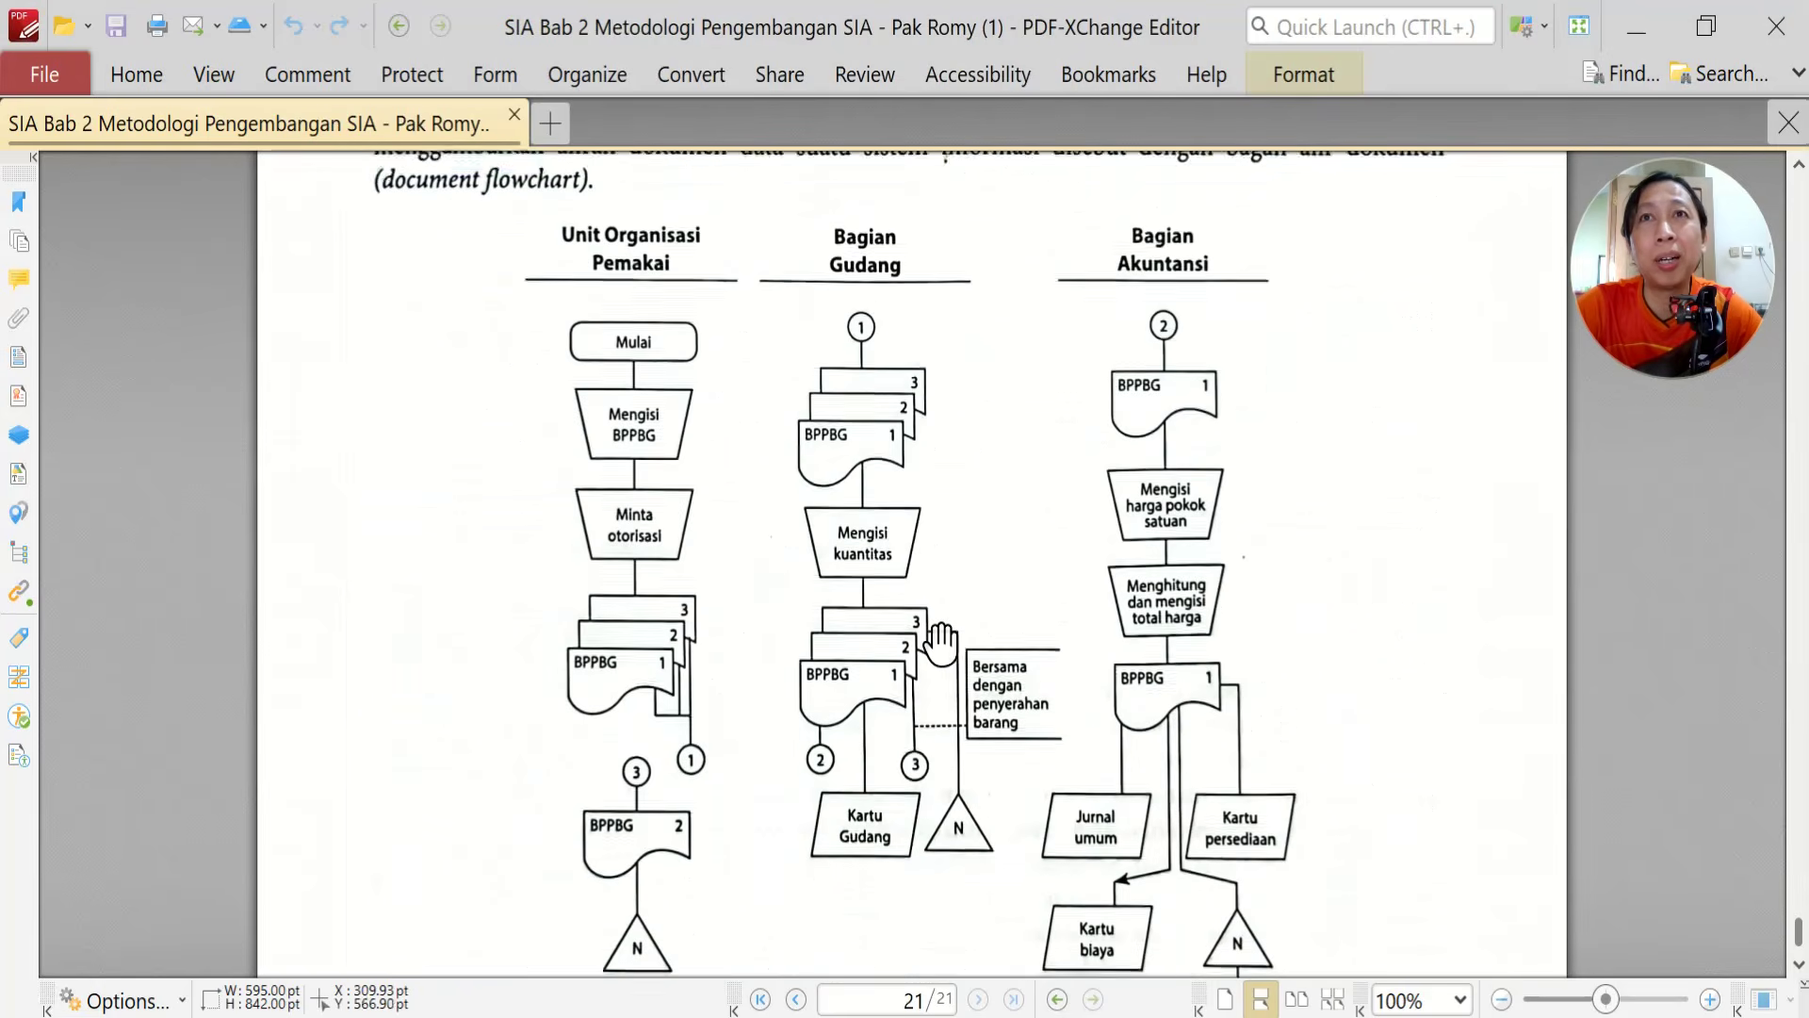
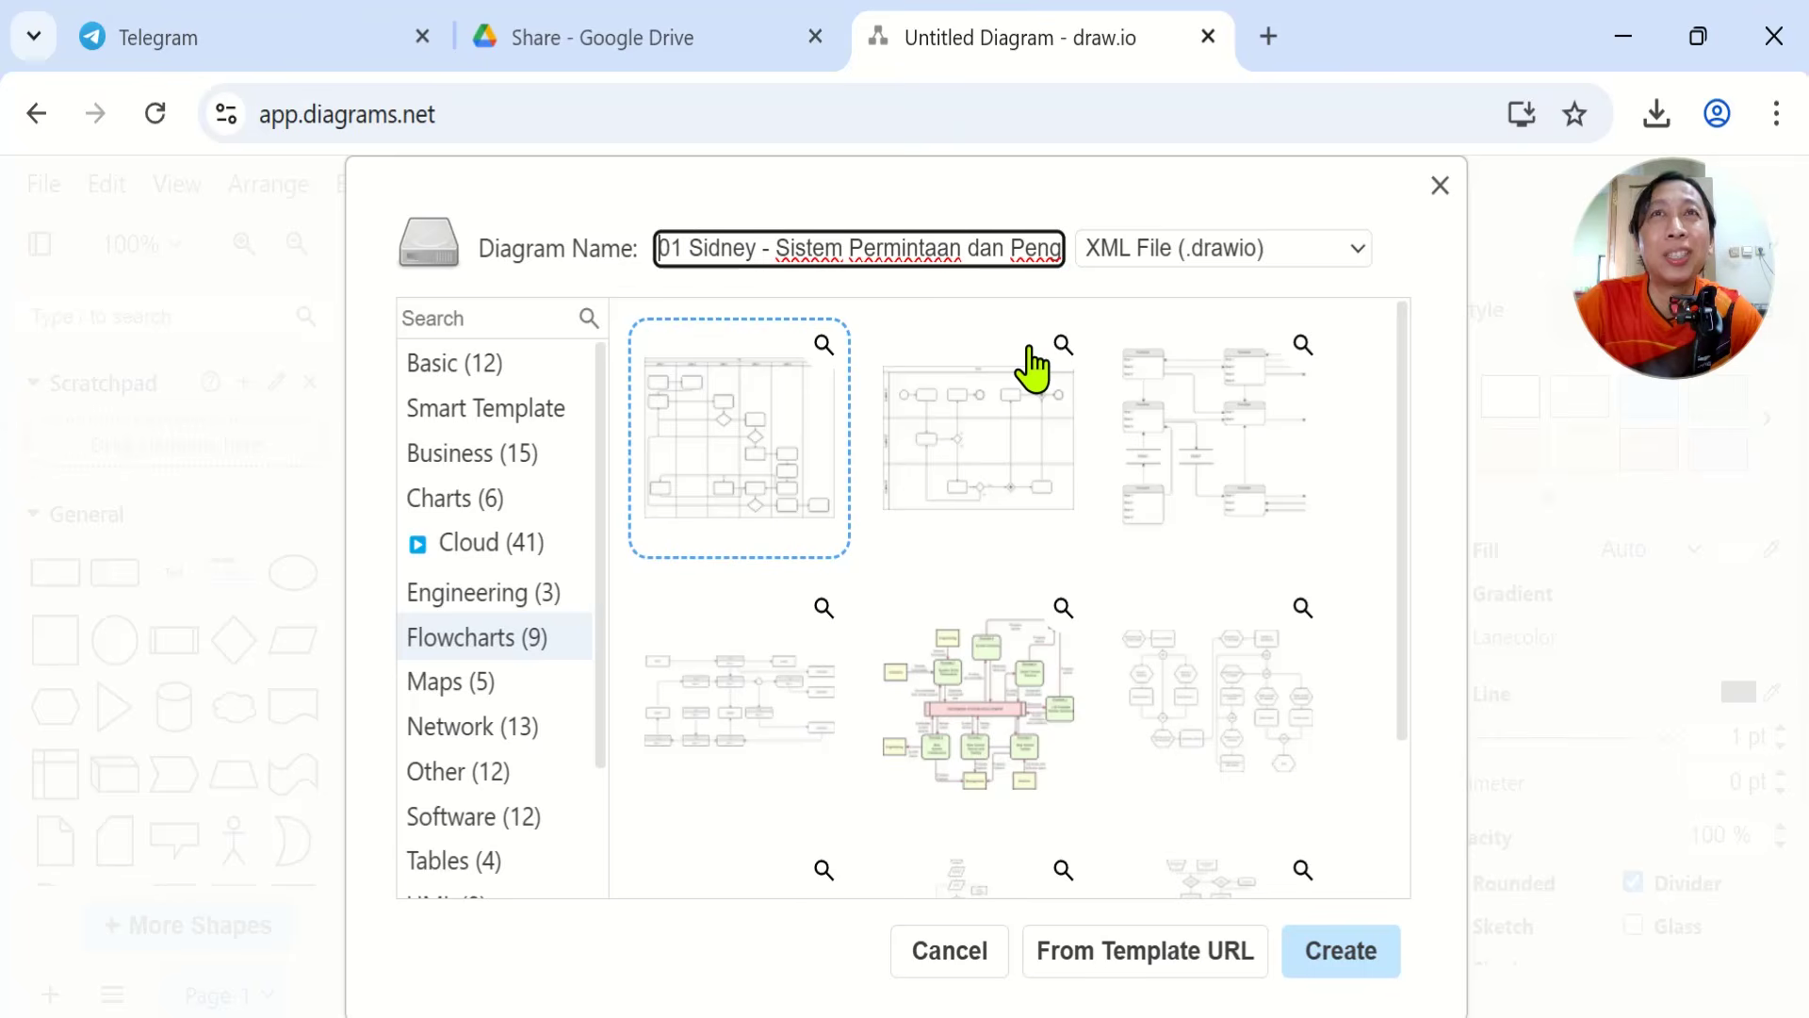
Check the naming instruction in the notes, and create the diagram from the first flowchart template with vertical lanes
{"action": "key", "text": "alt+Tab"}
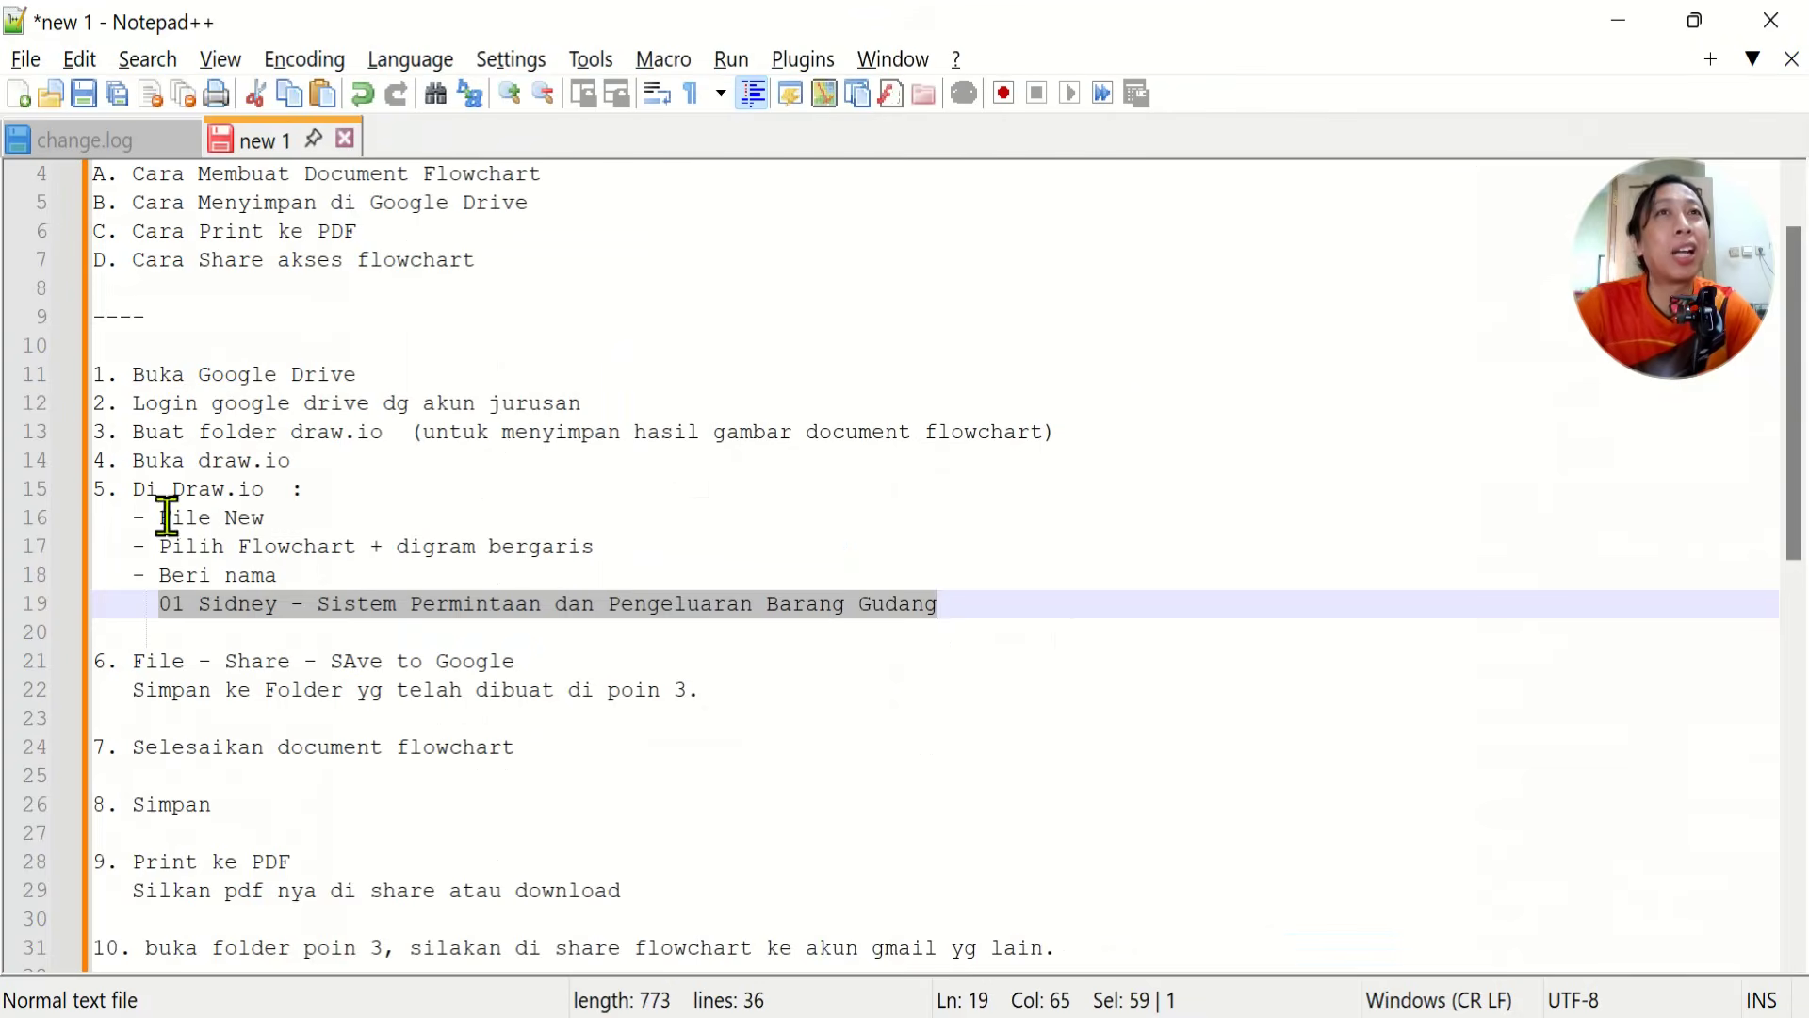
{"action": "key", "text": "alt+Tab"}
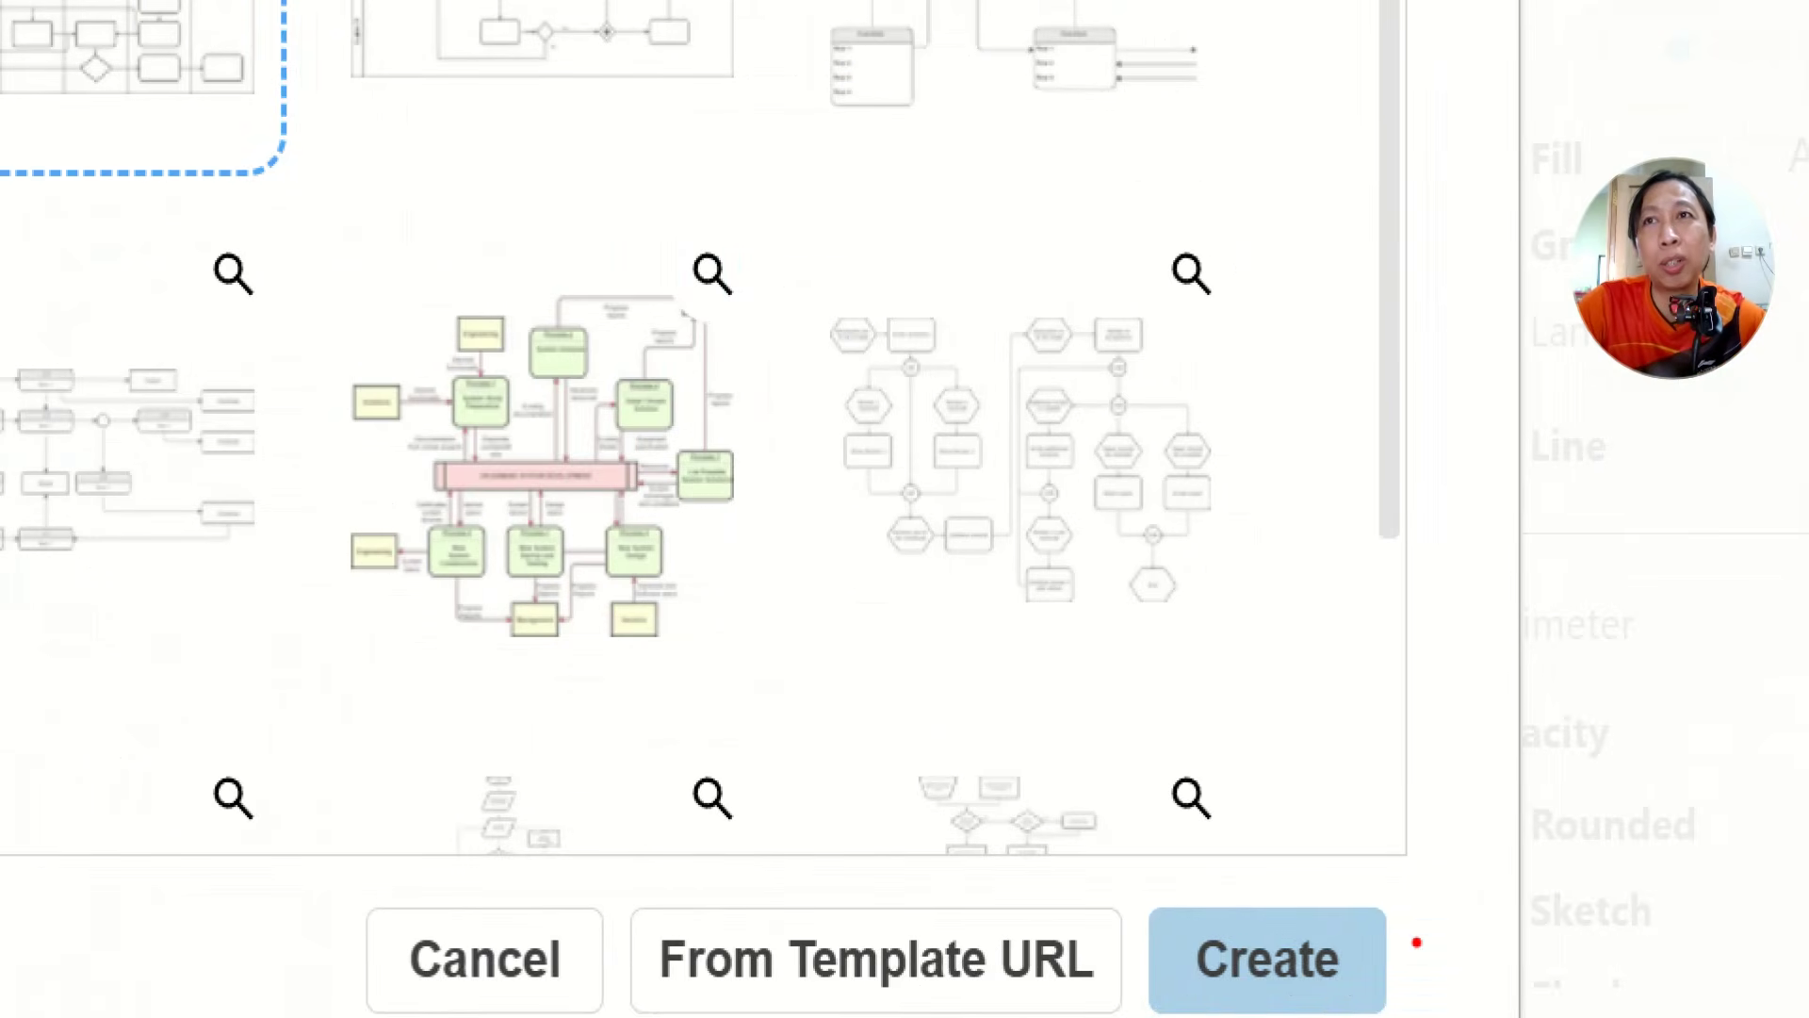
{"action": "left_click_drag", "start_coordinate": [1390, 925], "coordinate": [1042, 1016]}
{"action": "left_click_drag", "start_coordinate": [1333, 911], "coordinate": [1508, 1013]}
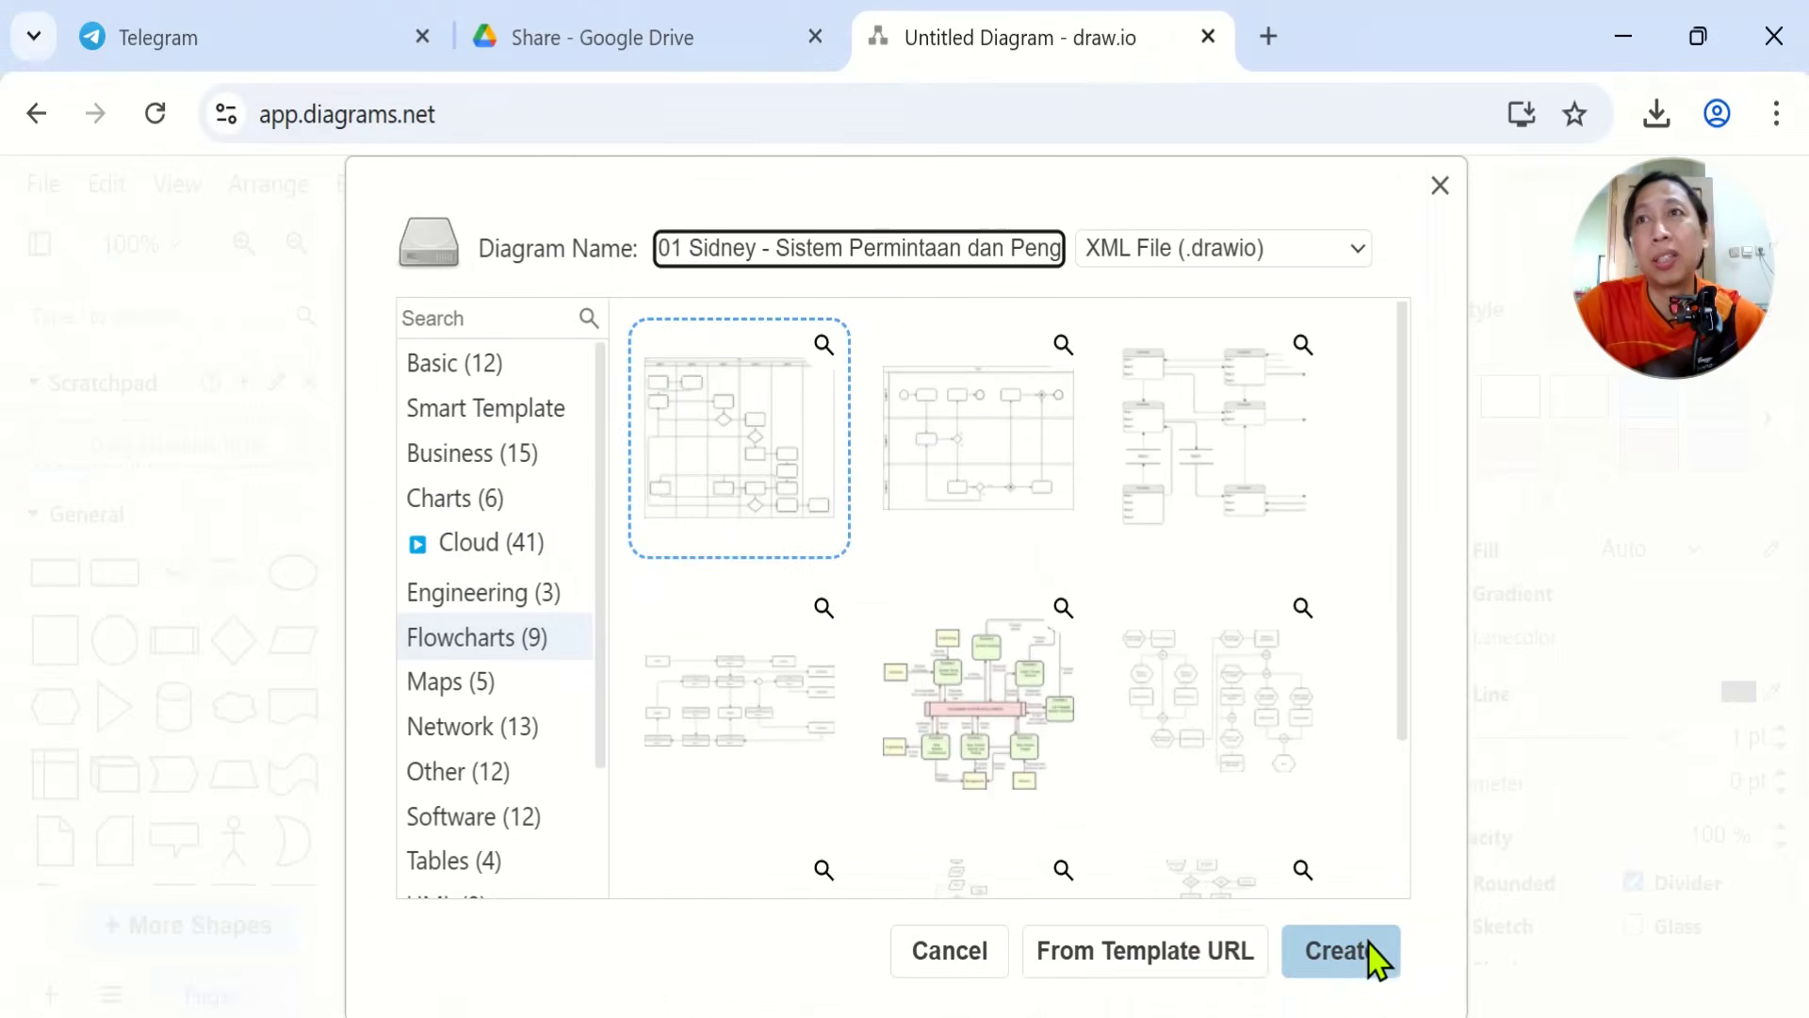
{"action": "left_click", "coordinate": [1366, 952]}
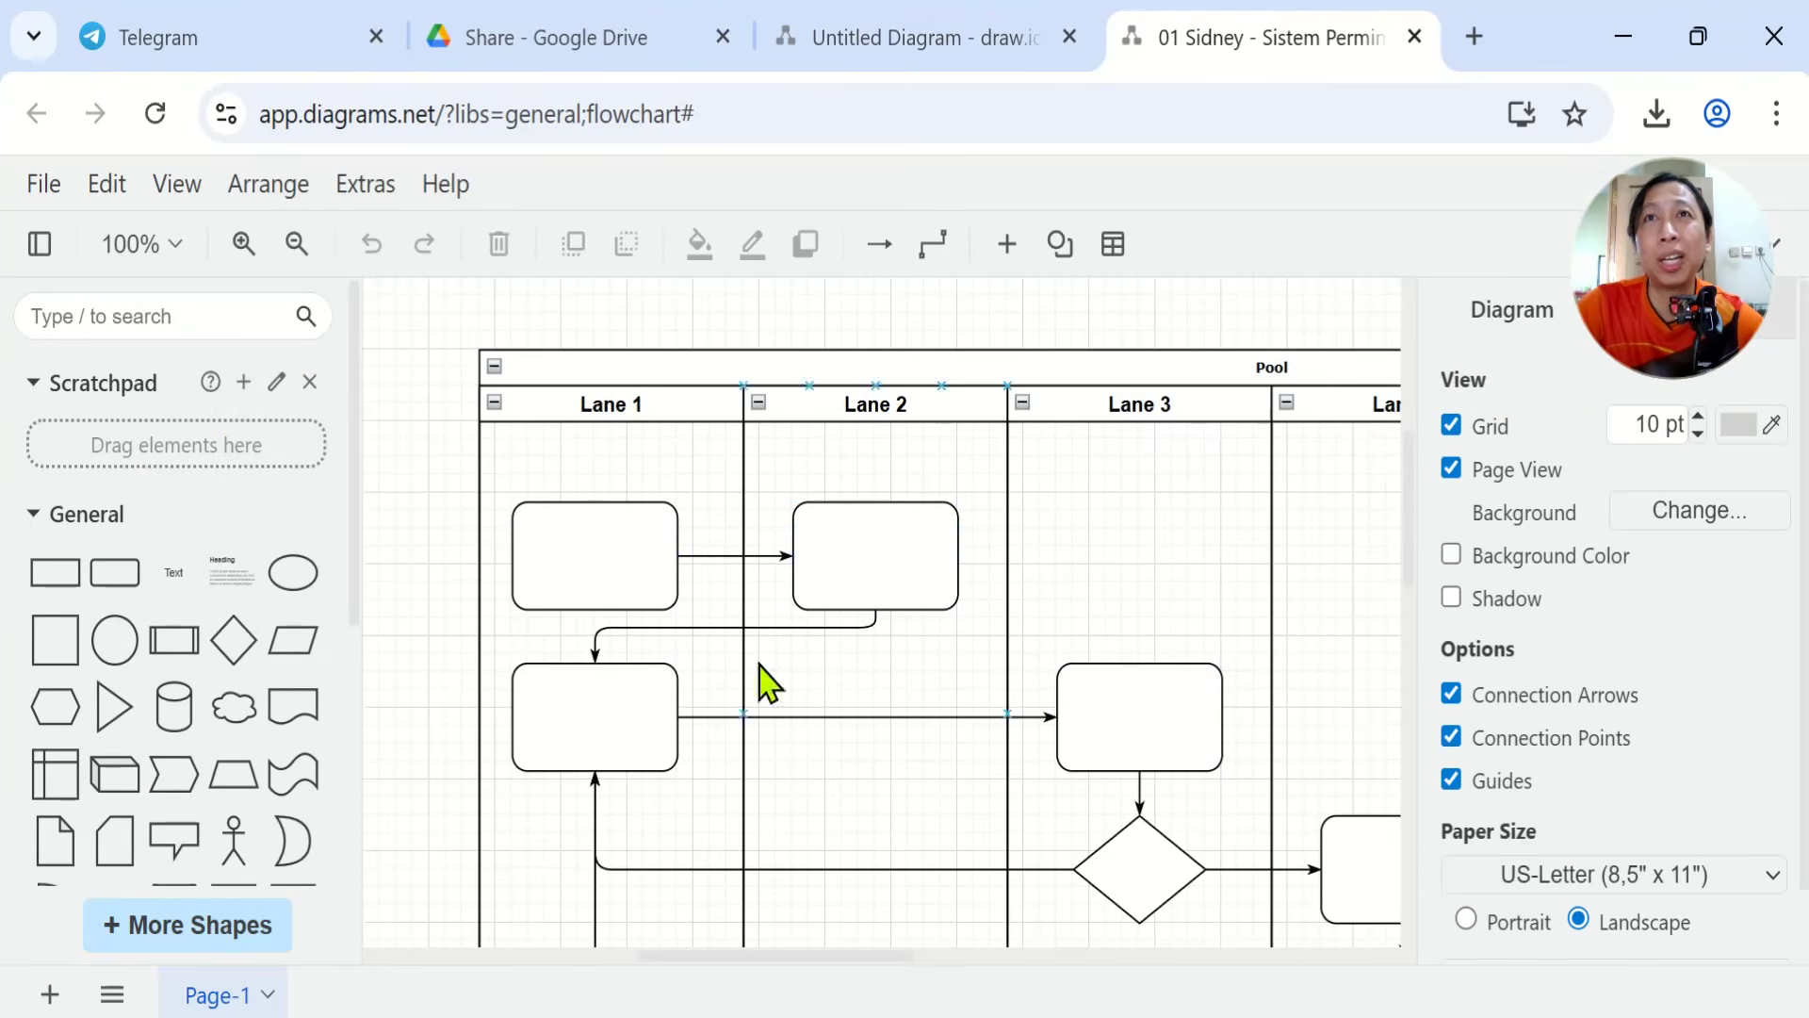
Examine the template's shapes in Lane 1 and Lane 2 of the new diagram against instruction 5 in the notes
{"action": "left_click", "coordinate": [868, 608]}
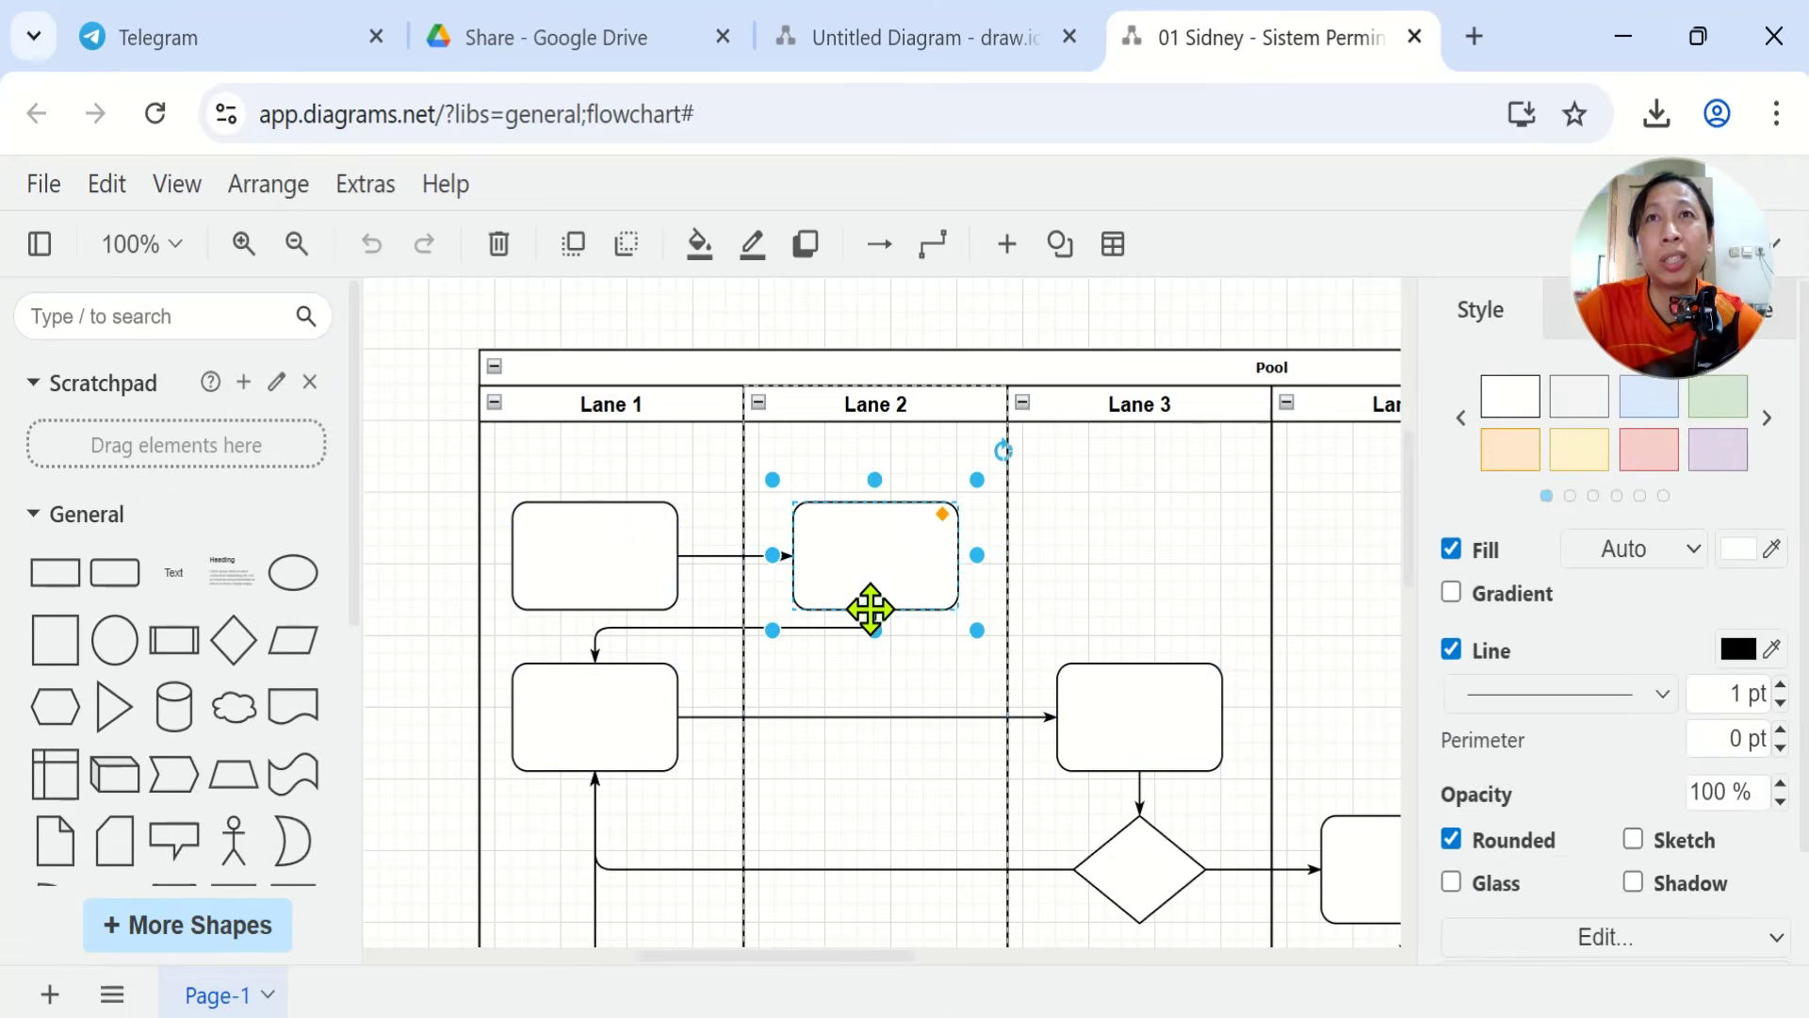
{"action": "left_click", "coordinate": [630, 594]}
{"action": "key", "text": "alt+Tab"}
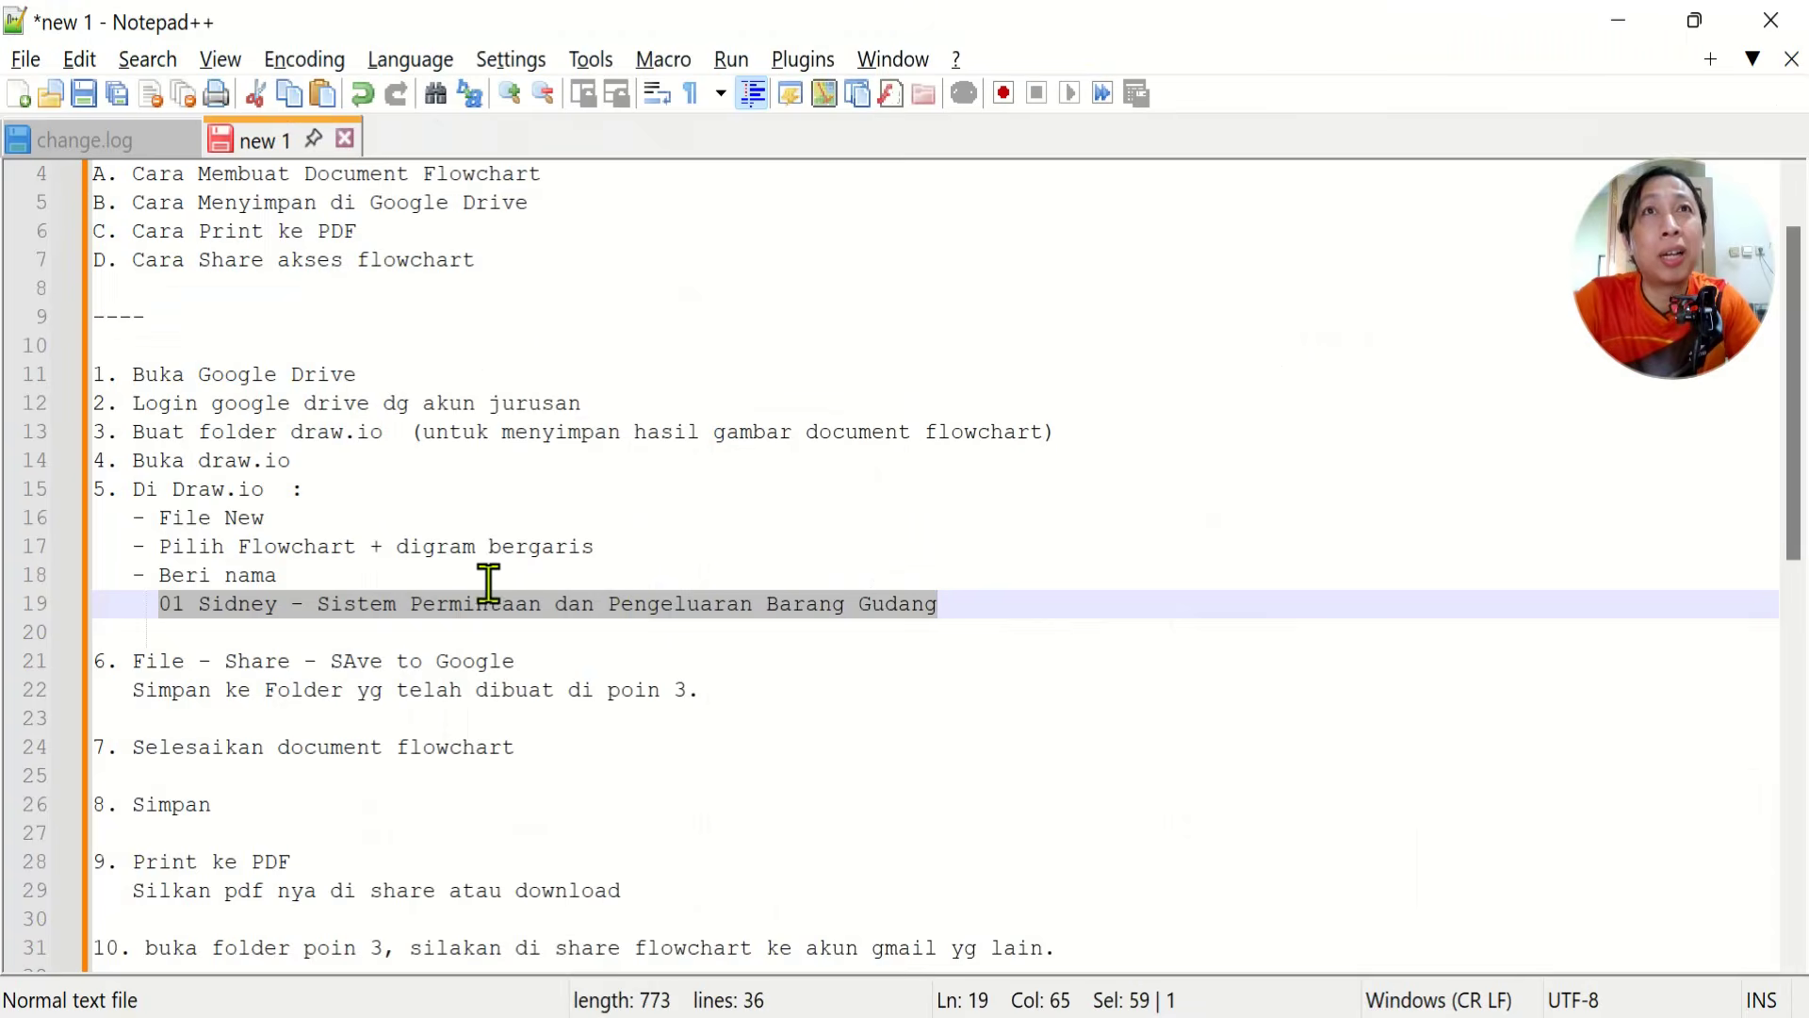
{"action": "key", "text": "alt+Tab"}
{"action": "scroll", "coordinate": [66, 659], "scroll_direction": "down", "scroll_amount": 2}
{"action": "scroll", "coordinate": [80, 693], "scroll_direction": "up", "scroll_amount": 4}
{"action": "key", "text": "alt+Tab"}
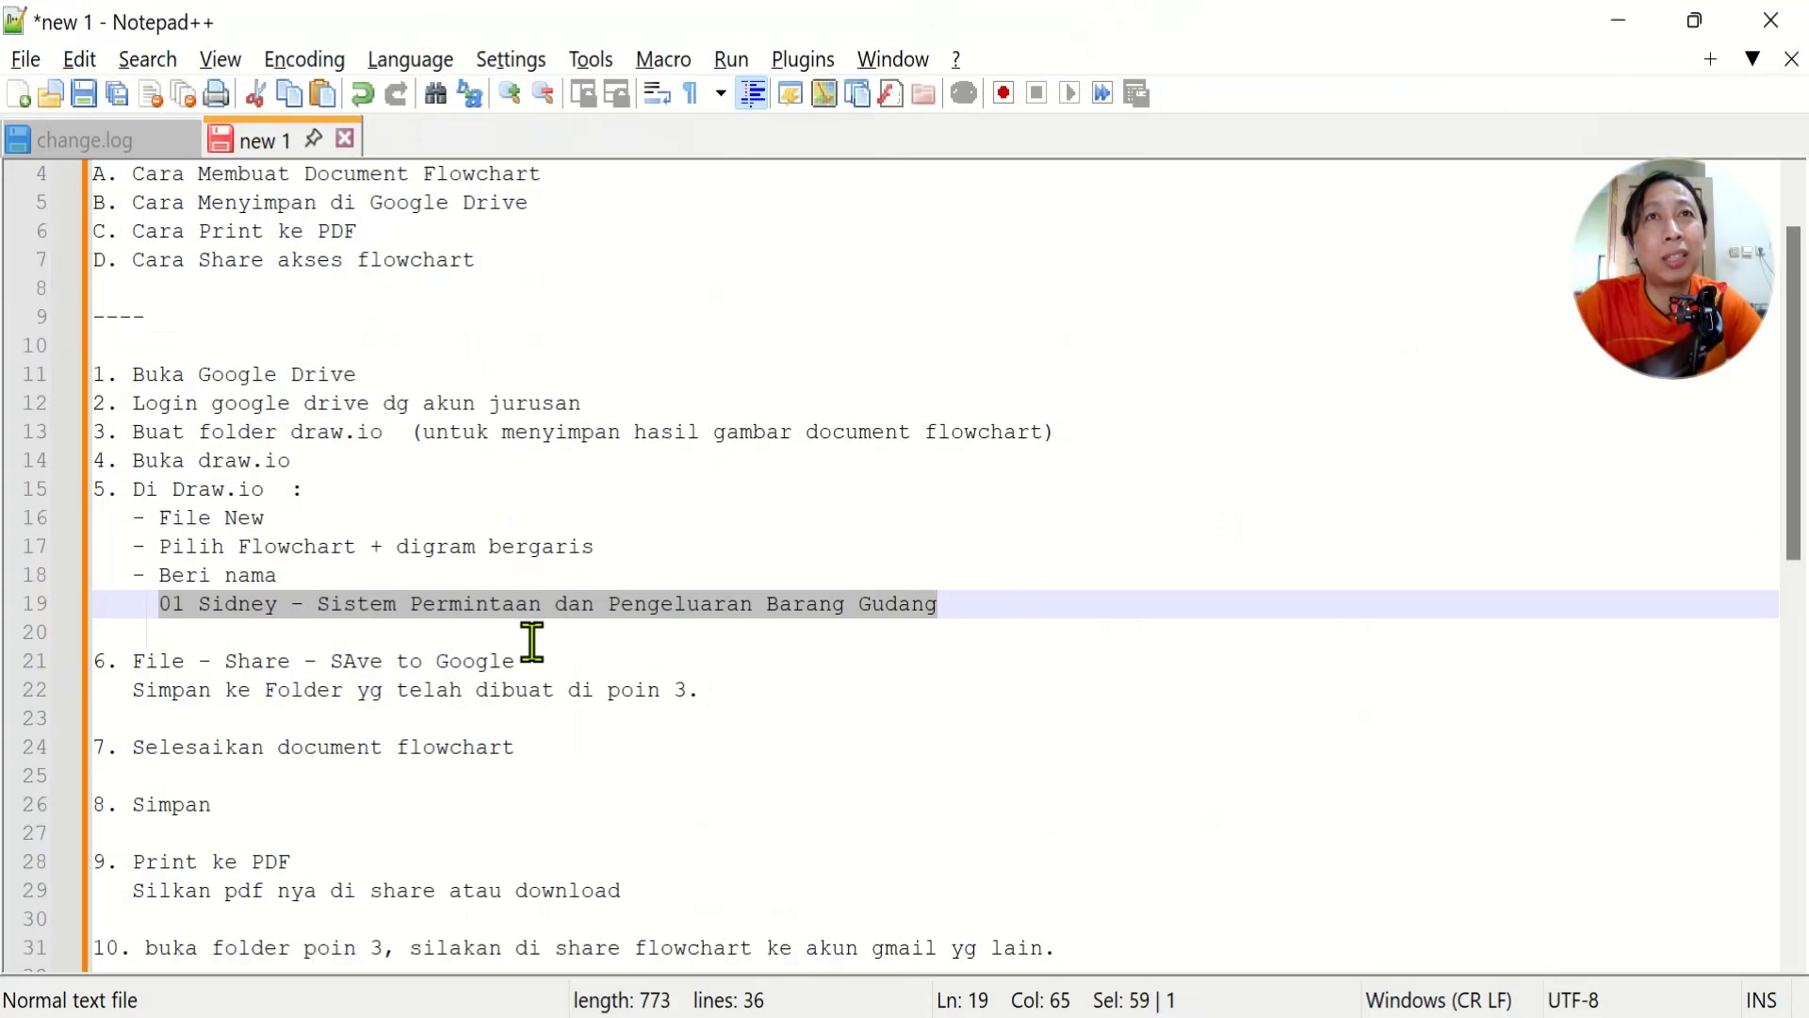
Switch to the PDF in PDF-XChange Editor and review the flowchart symbol definitions and the sample document flowchart on page 21
{"action": "key", "text": "alt+Tab"}
{"action": "key", "text": "alt+Tab"}
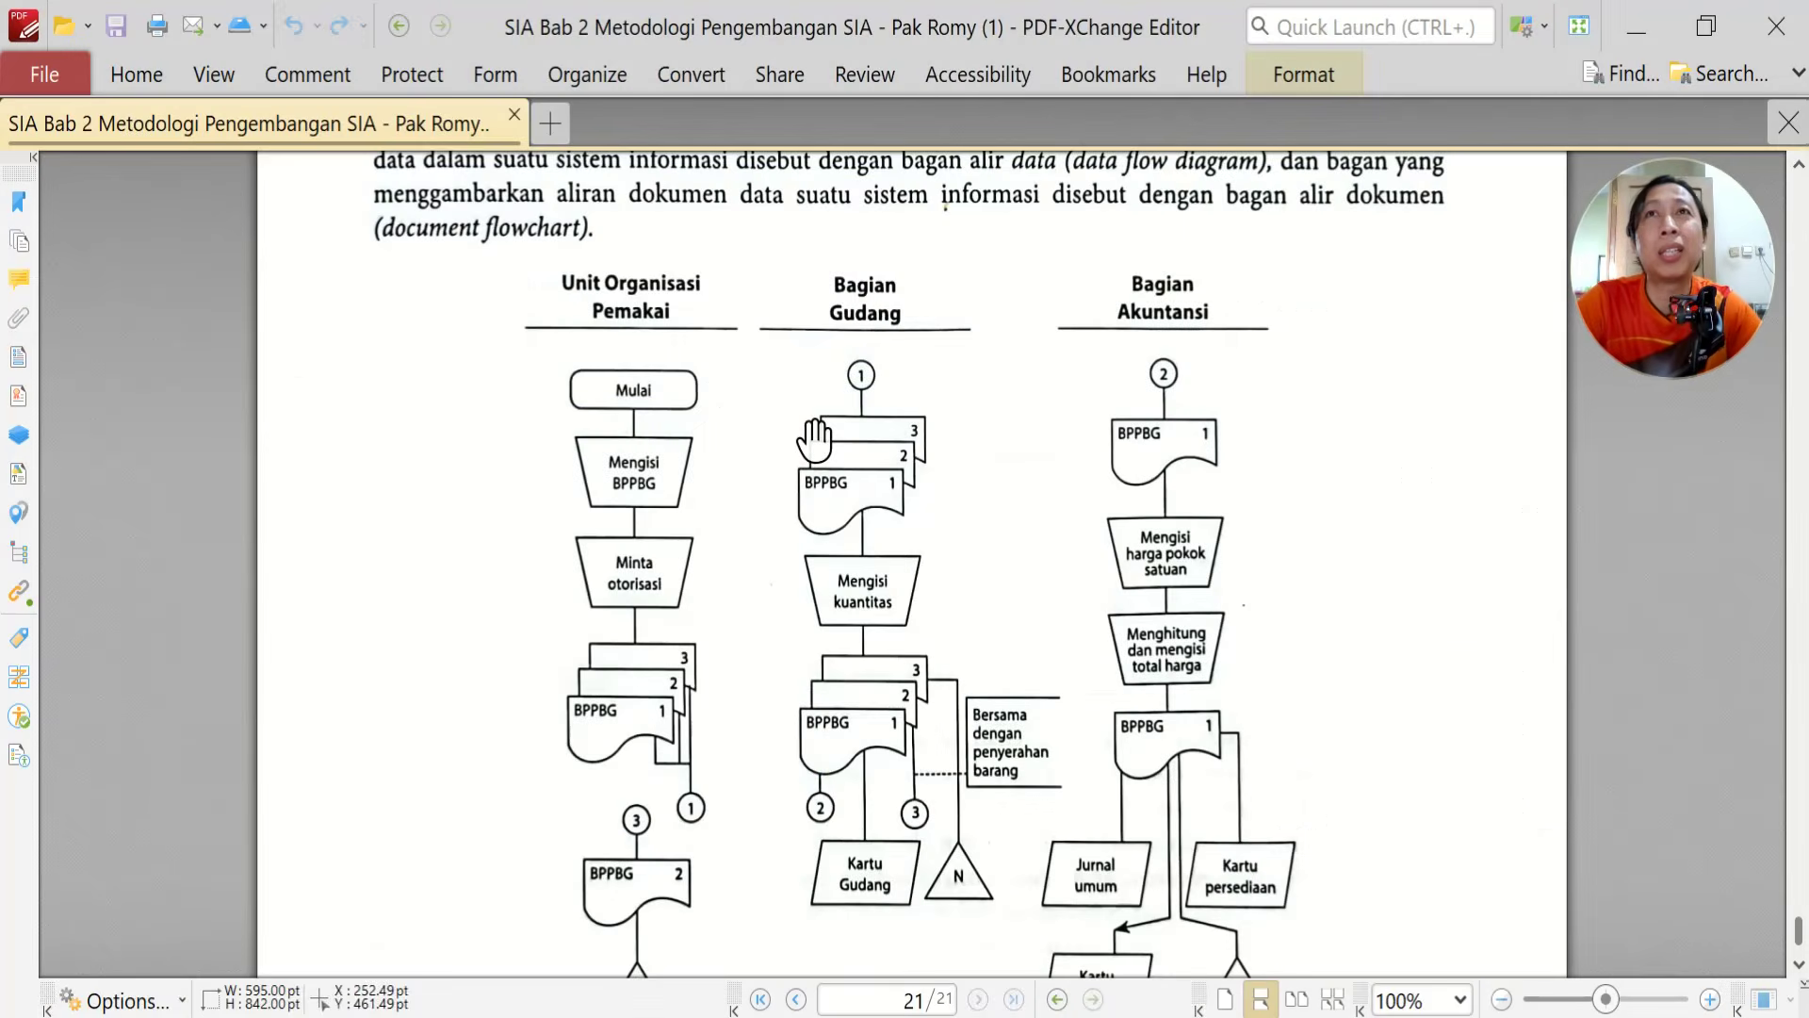
{"action": "scroll", "coordinate": [815, 439], "scroll_direction": "up", "scroll_amount": 20}
{"action": "scroll", "coordinate": [815, 439], "scroll_direction": "up", "scroll_amount": 12}
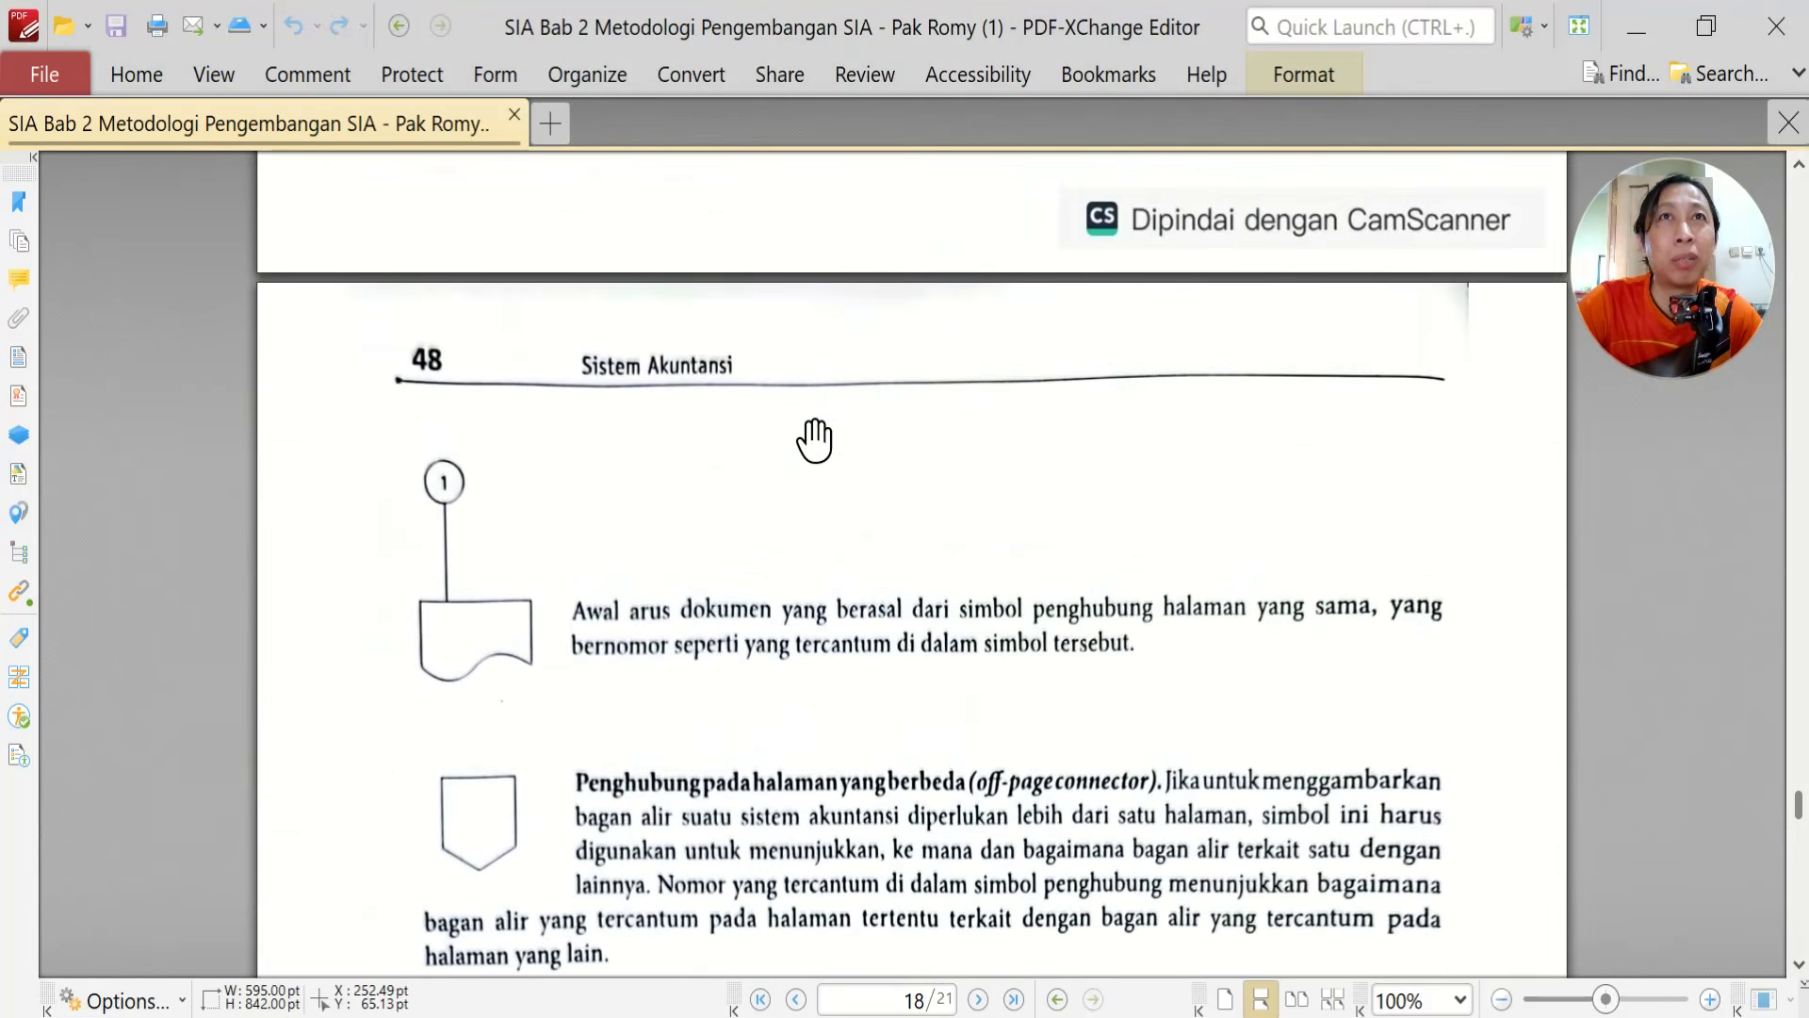
{"action": "scroll", "coordinate": [784, 511], "scroll_direction": "up", "scroll_amount": 20}
{"action": "scroll", "coordinate": [784, 511], "scroll_direction": "down", "scroll_amount": 15}
{"action": "scroll", "coordinate": [784, 511], "scroll_direction": "down", "scroll_amount": 6}
{"action": "left_click_drag", "start_coordinate": [909, 589], "coordinate": [1107, 9]}
{"action": "left_click_drag", "start_coordinate": [1079, 521], "coordinate": [1156, 5]}
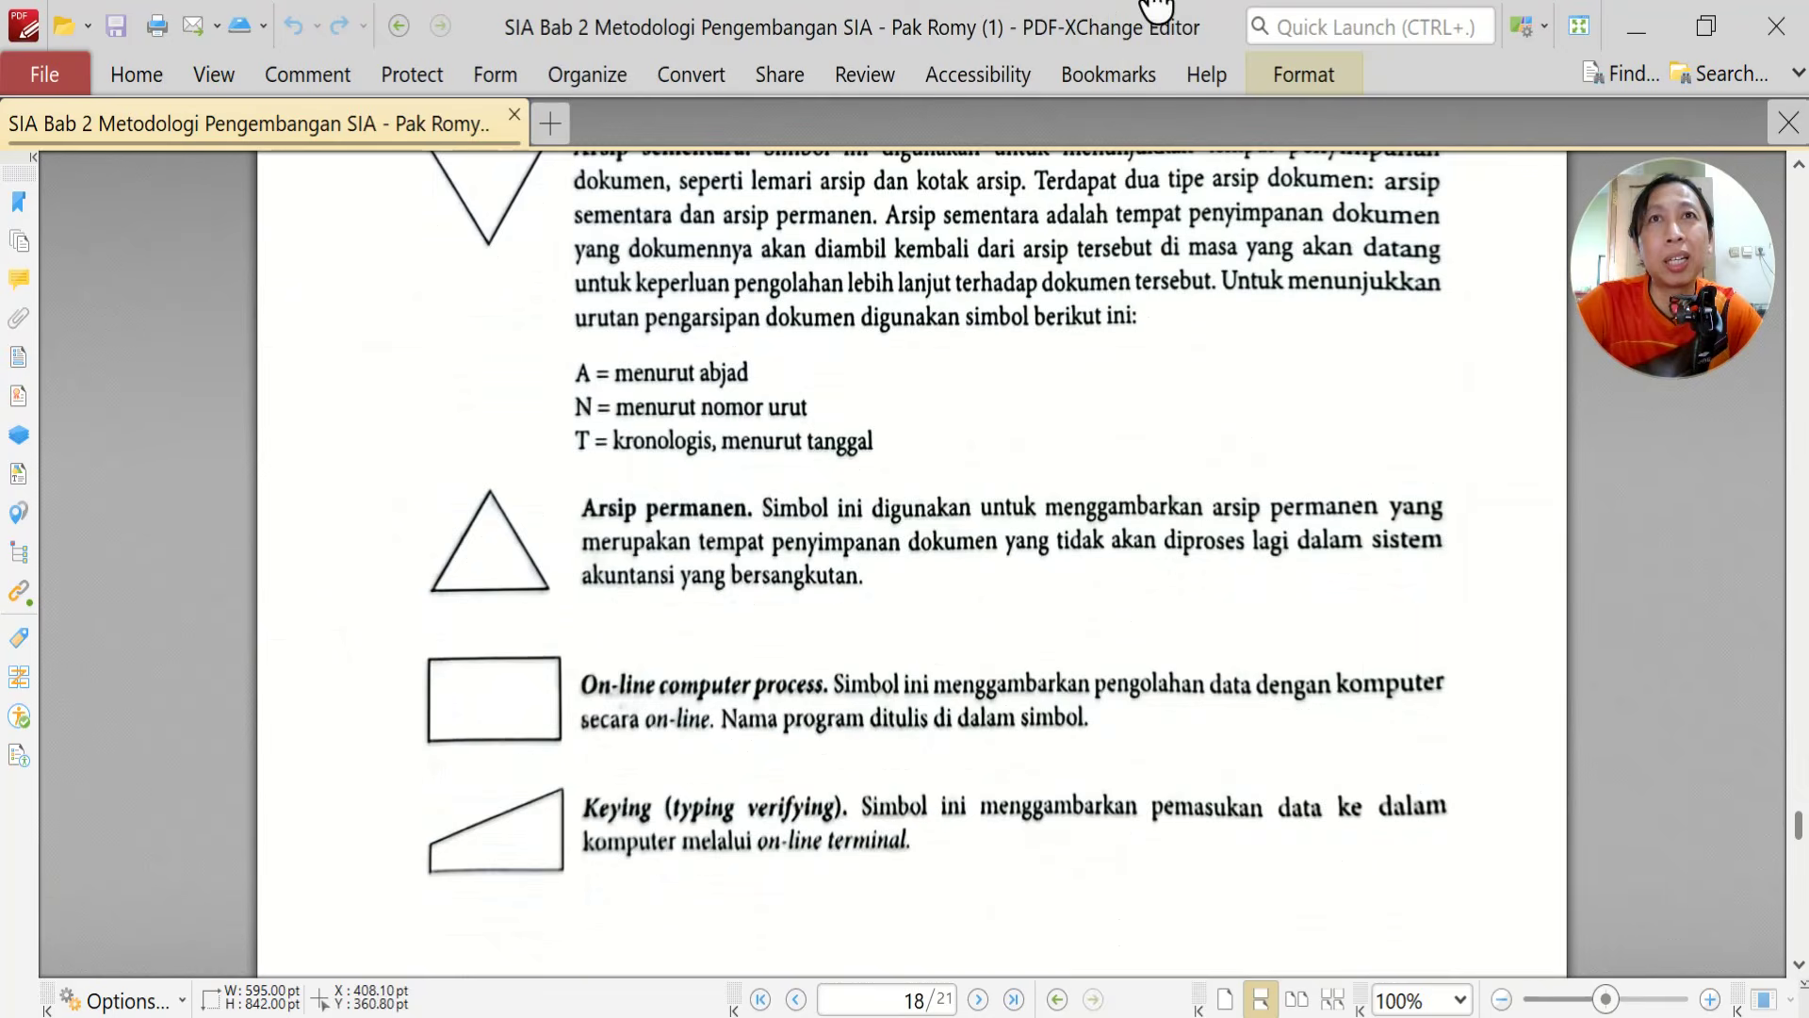
{"action": "scroll", "coordinate": [1117, 341], "scroll_direction": "down", "scroll_amount": 3}
{"action": "scroll", "coordinate": [1116, 342], "scroll_direction": "up", "scroll_amount": 10}
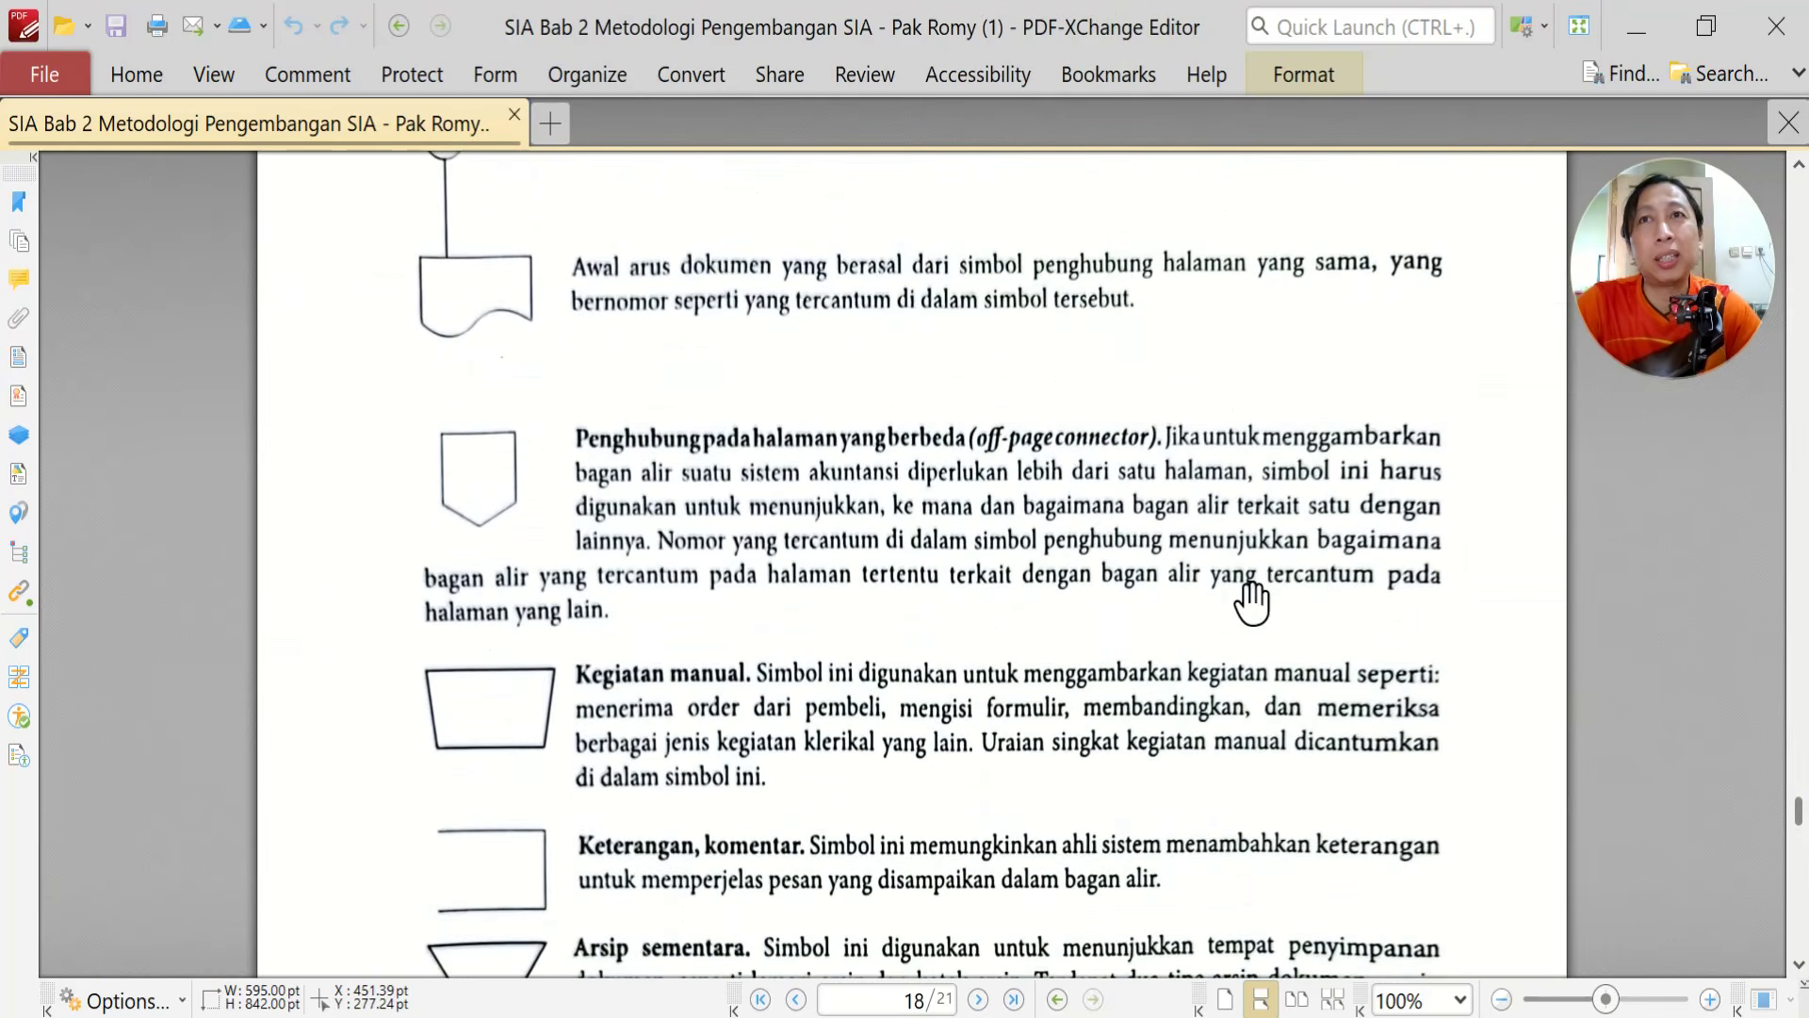
{"action": "scroll", "coordinate": [1244, 597], "scroll_direction": "down", "scroll_amount": 20}
{"action": "scroll", "coordinate": [1253, 603], "scroll_direction": "up", "scroll_amount": 8}
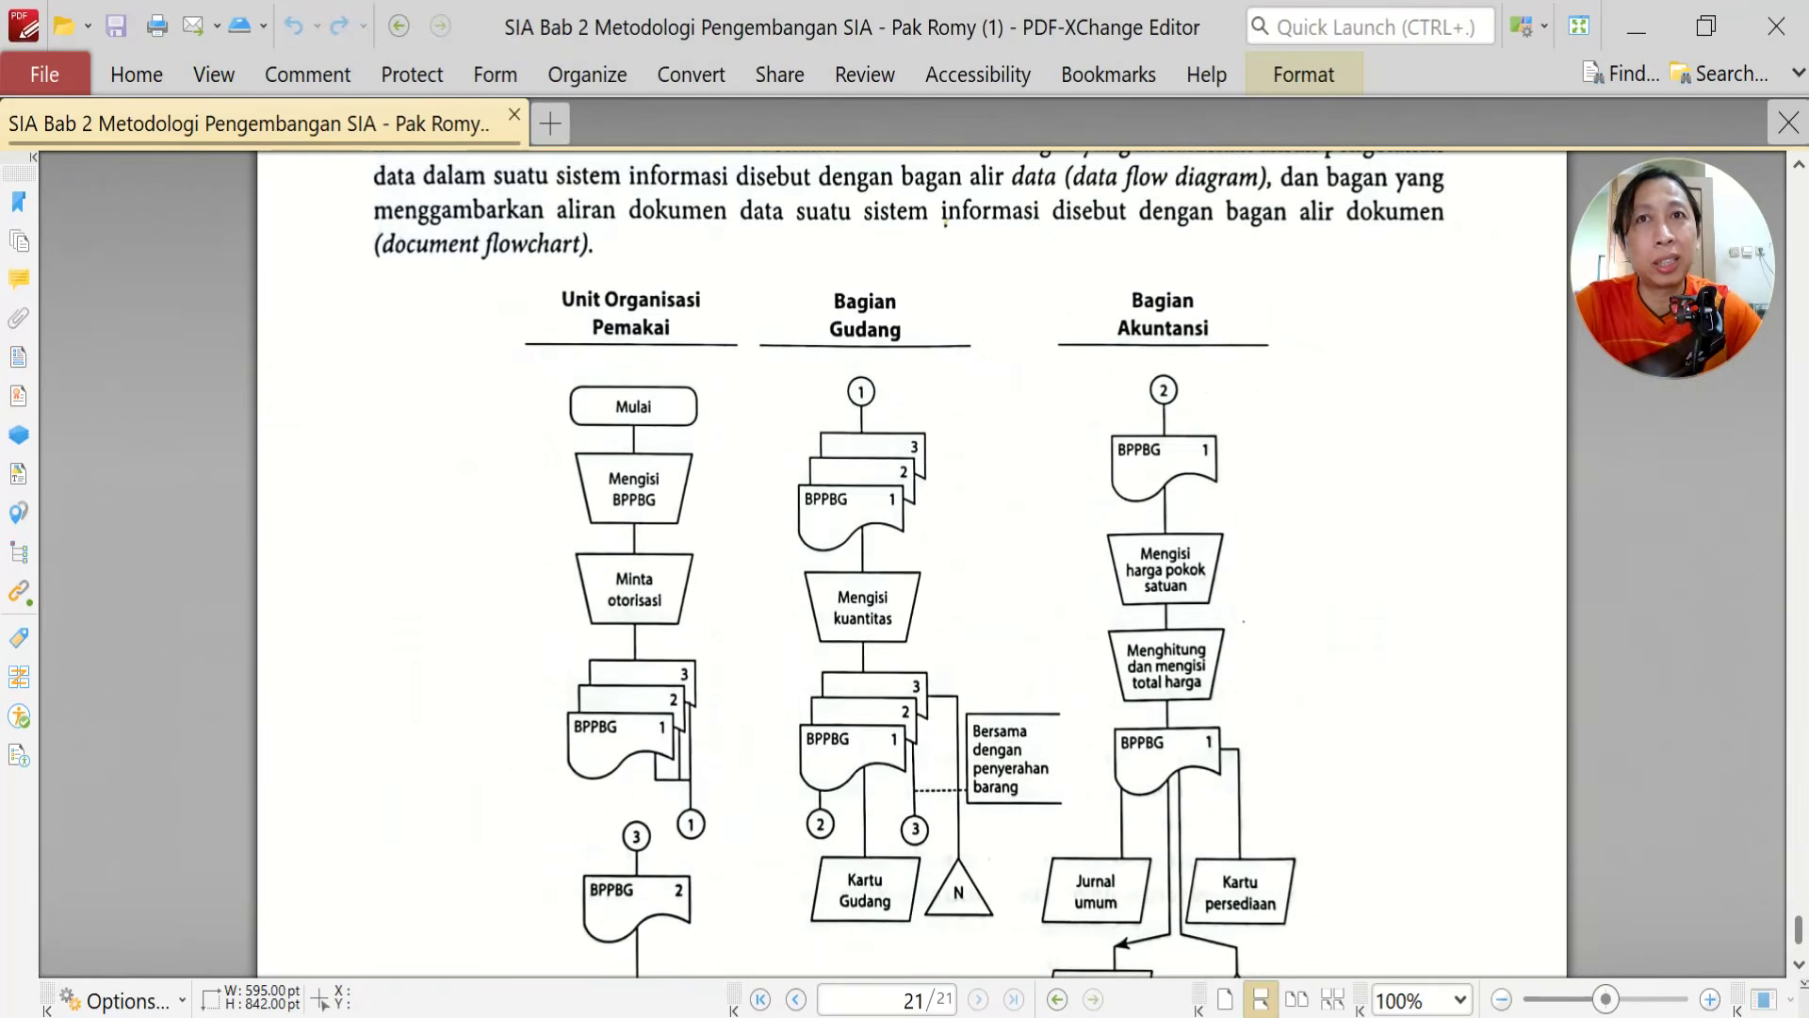
Switch to the notes in Notepad++ and read instruction 6 on sharing and saving the diagram to the Google Drive folder
{"action": "key", "text": "alt+Tab"}
{"action": "left_click_drag", "start_coordinate": [128, 659], "coordinate": [539, 668]}
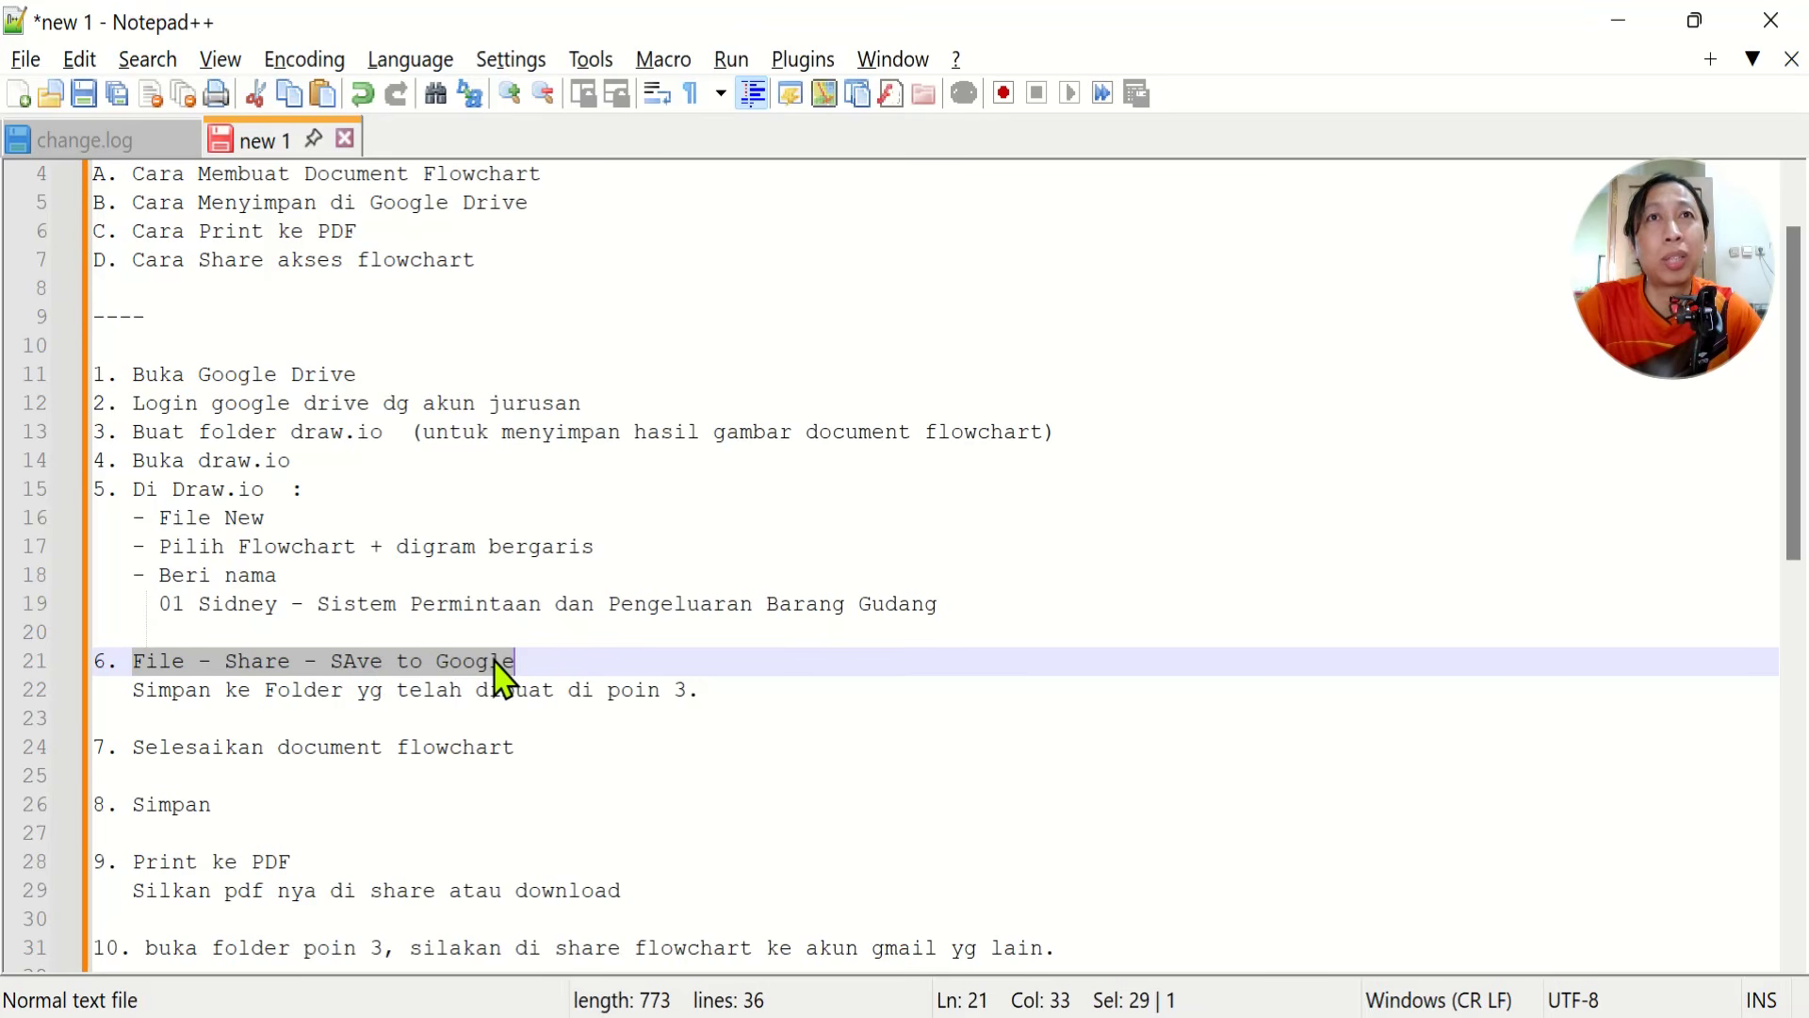
{"action": "left_click_drag", "start_coordinate": [201, 694], "coordinate": [658, 716]}
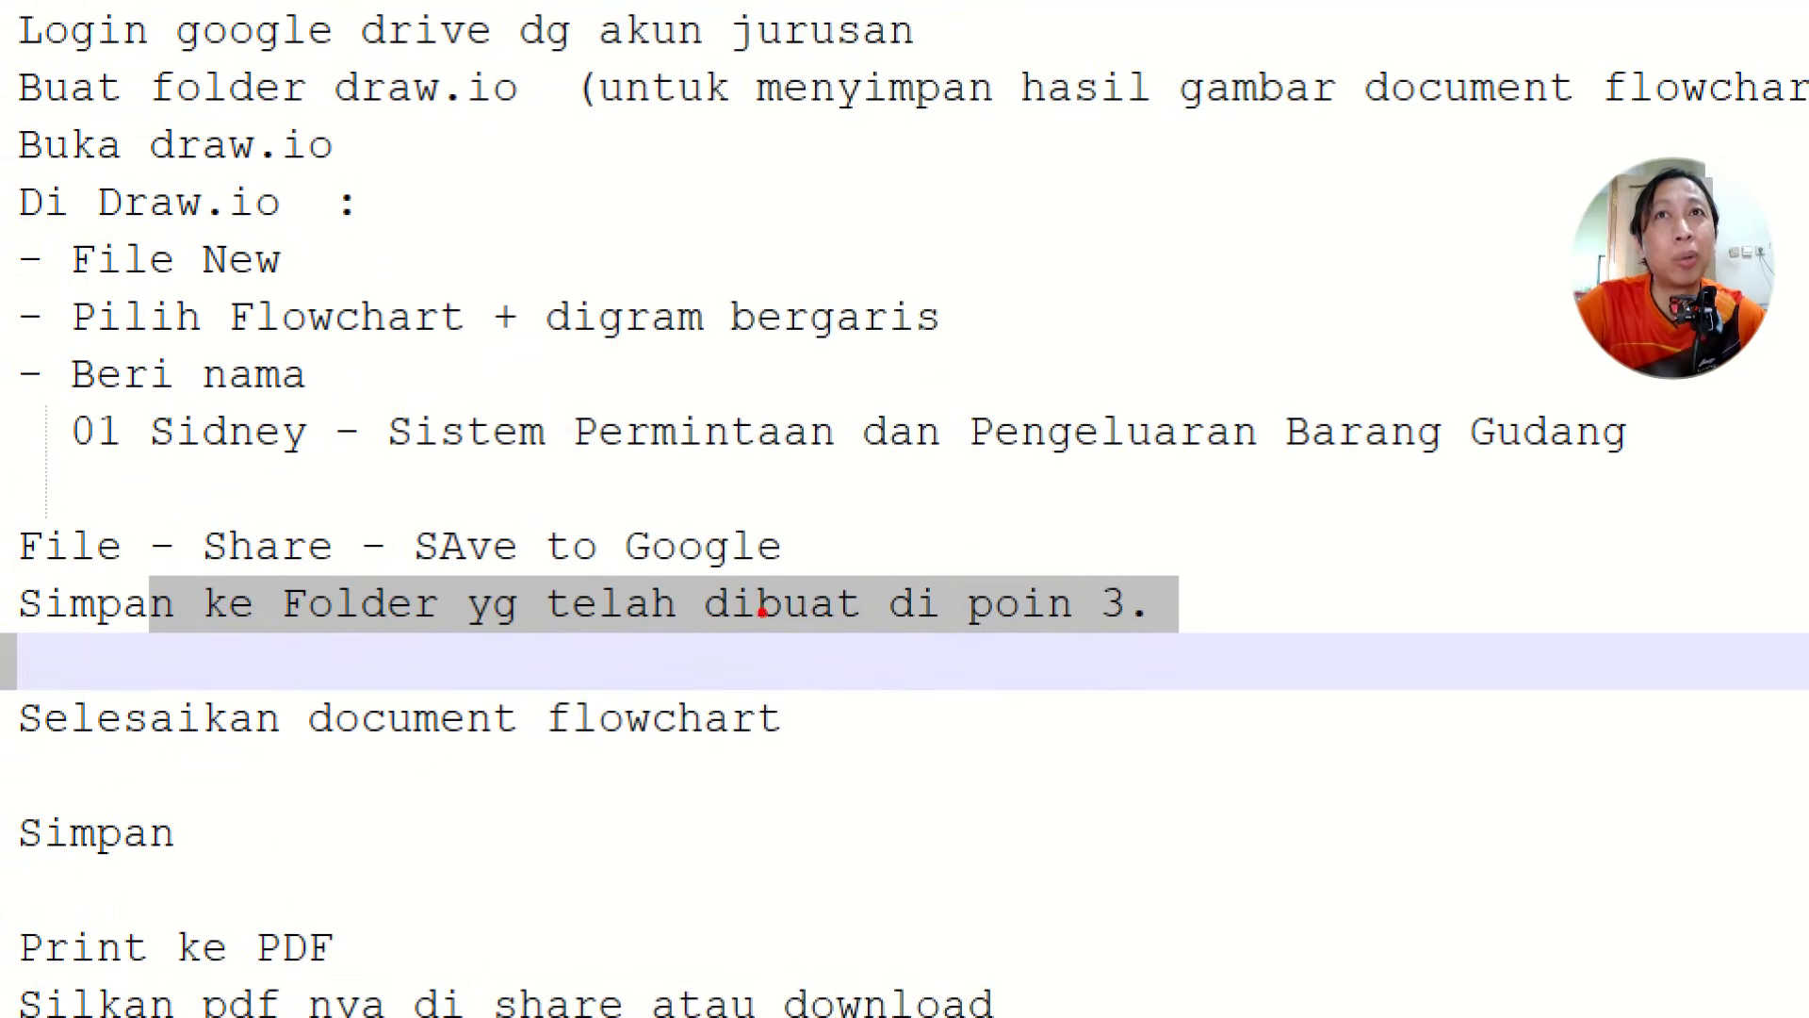
{"action": "mouse_move", "coordinate": [596, 655]}
{"action": "left_mouse_down"}
{"action": "mouse_move", "coordinate": [933, 677]}
{"action": "mouse_move", "coordinate": [1402, 644]}
{"action": "mouse_move", "coordinate": [959, 577]}
{"action": "left_mouse_up"}
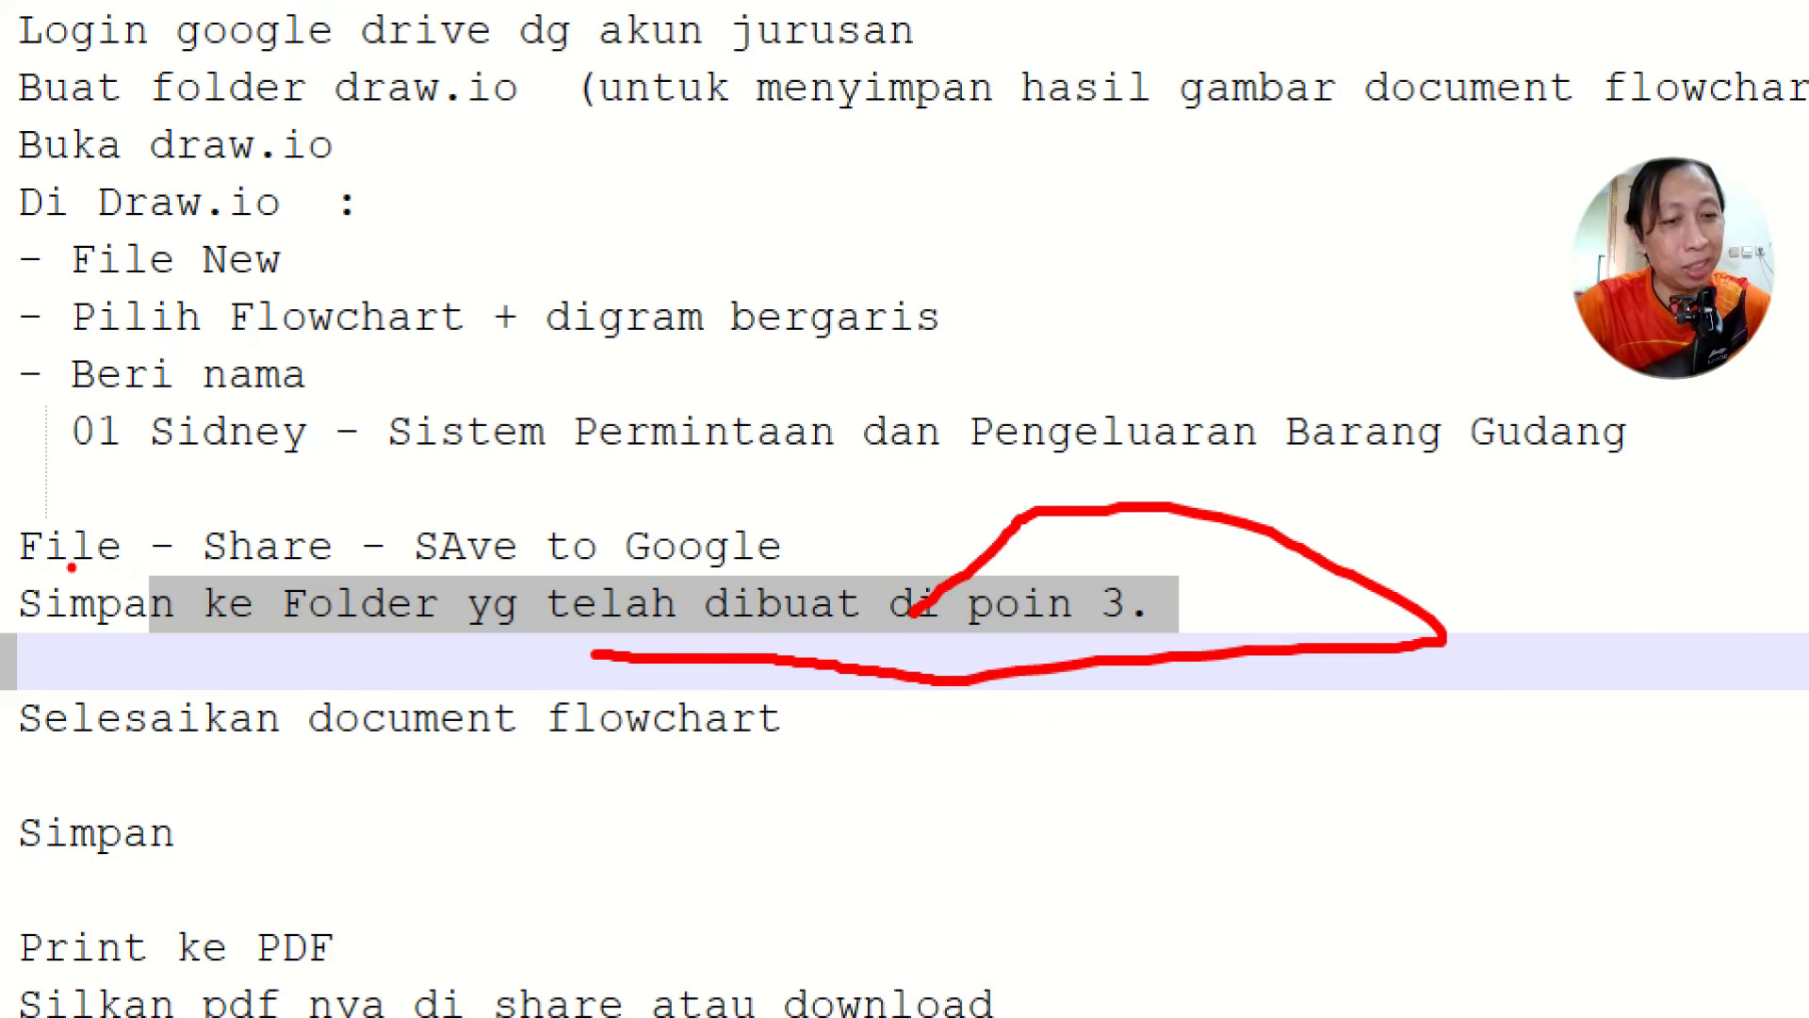
{"action": "key", "text": "Escape"}
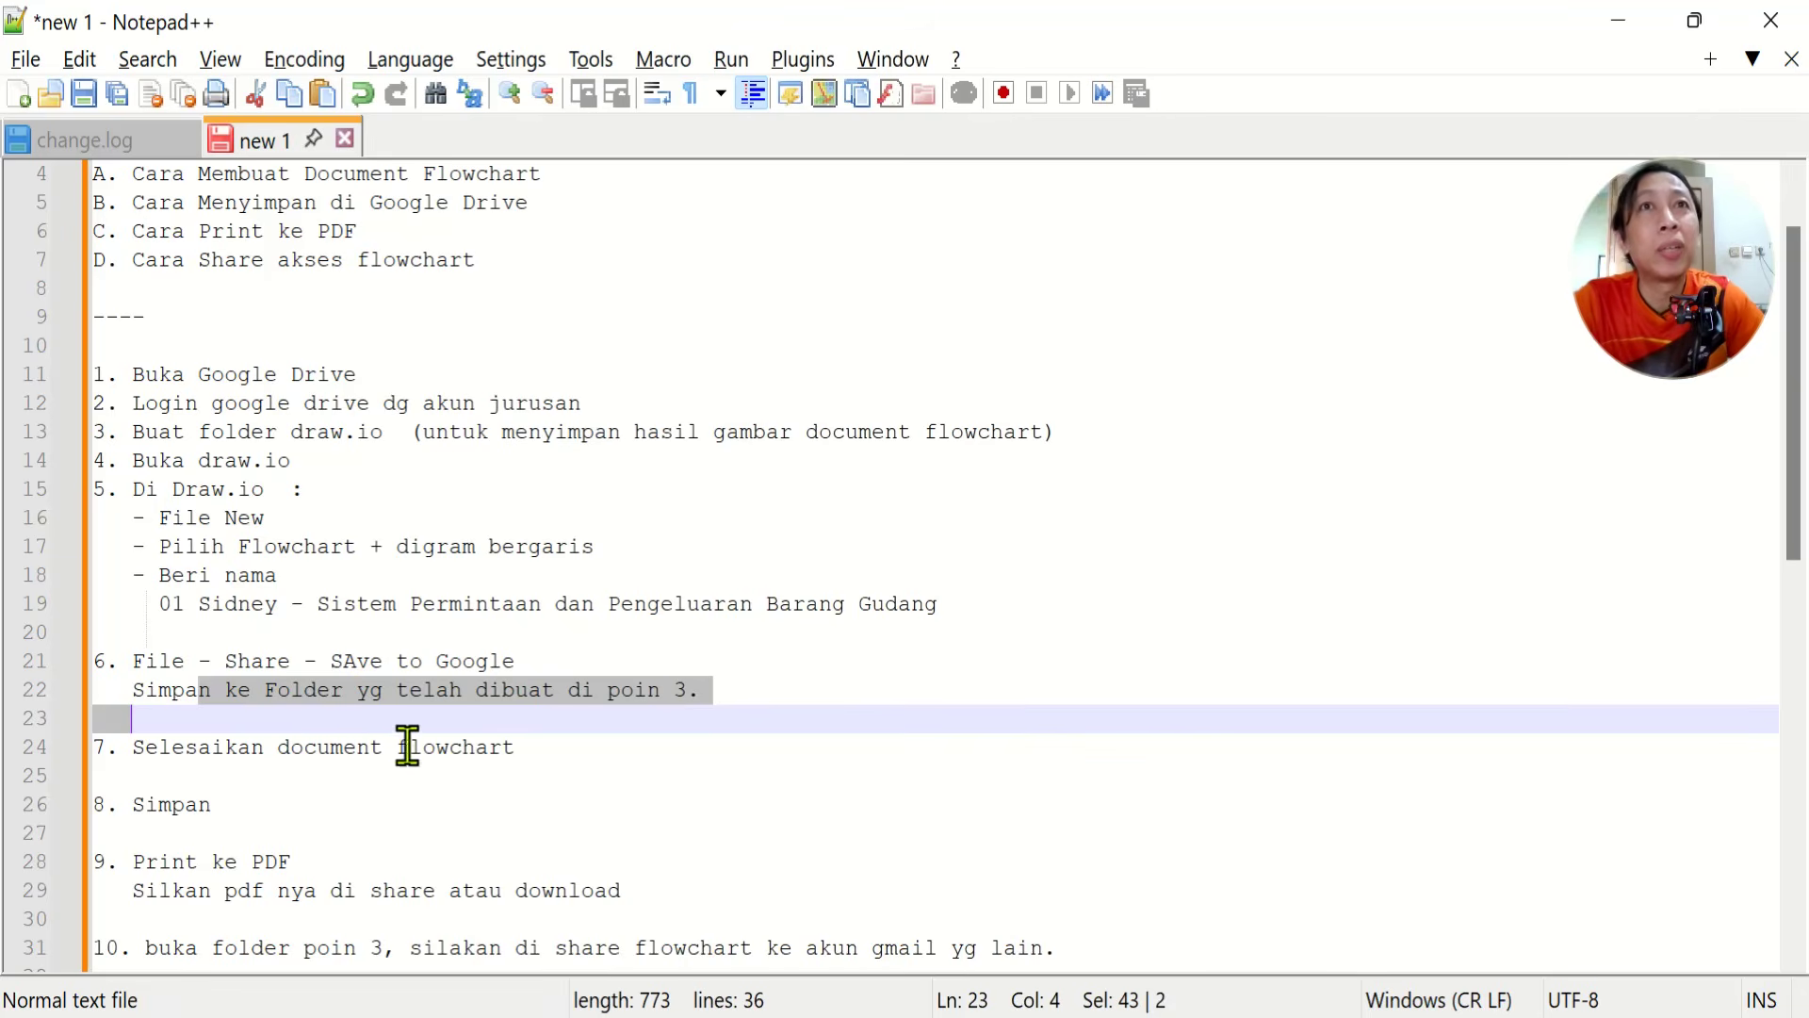
{"action": "left_click_drag", "start_coordinate": [132, 661], "coordinate": [533, 664]}
Switch back to draw.io in Chrome and close the leftover Untitled Diagram tab, discarding its changes
{"action": "key", "text": "alt+Tab"}
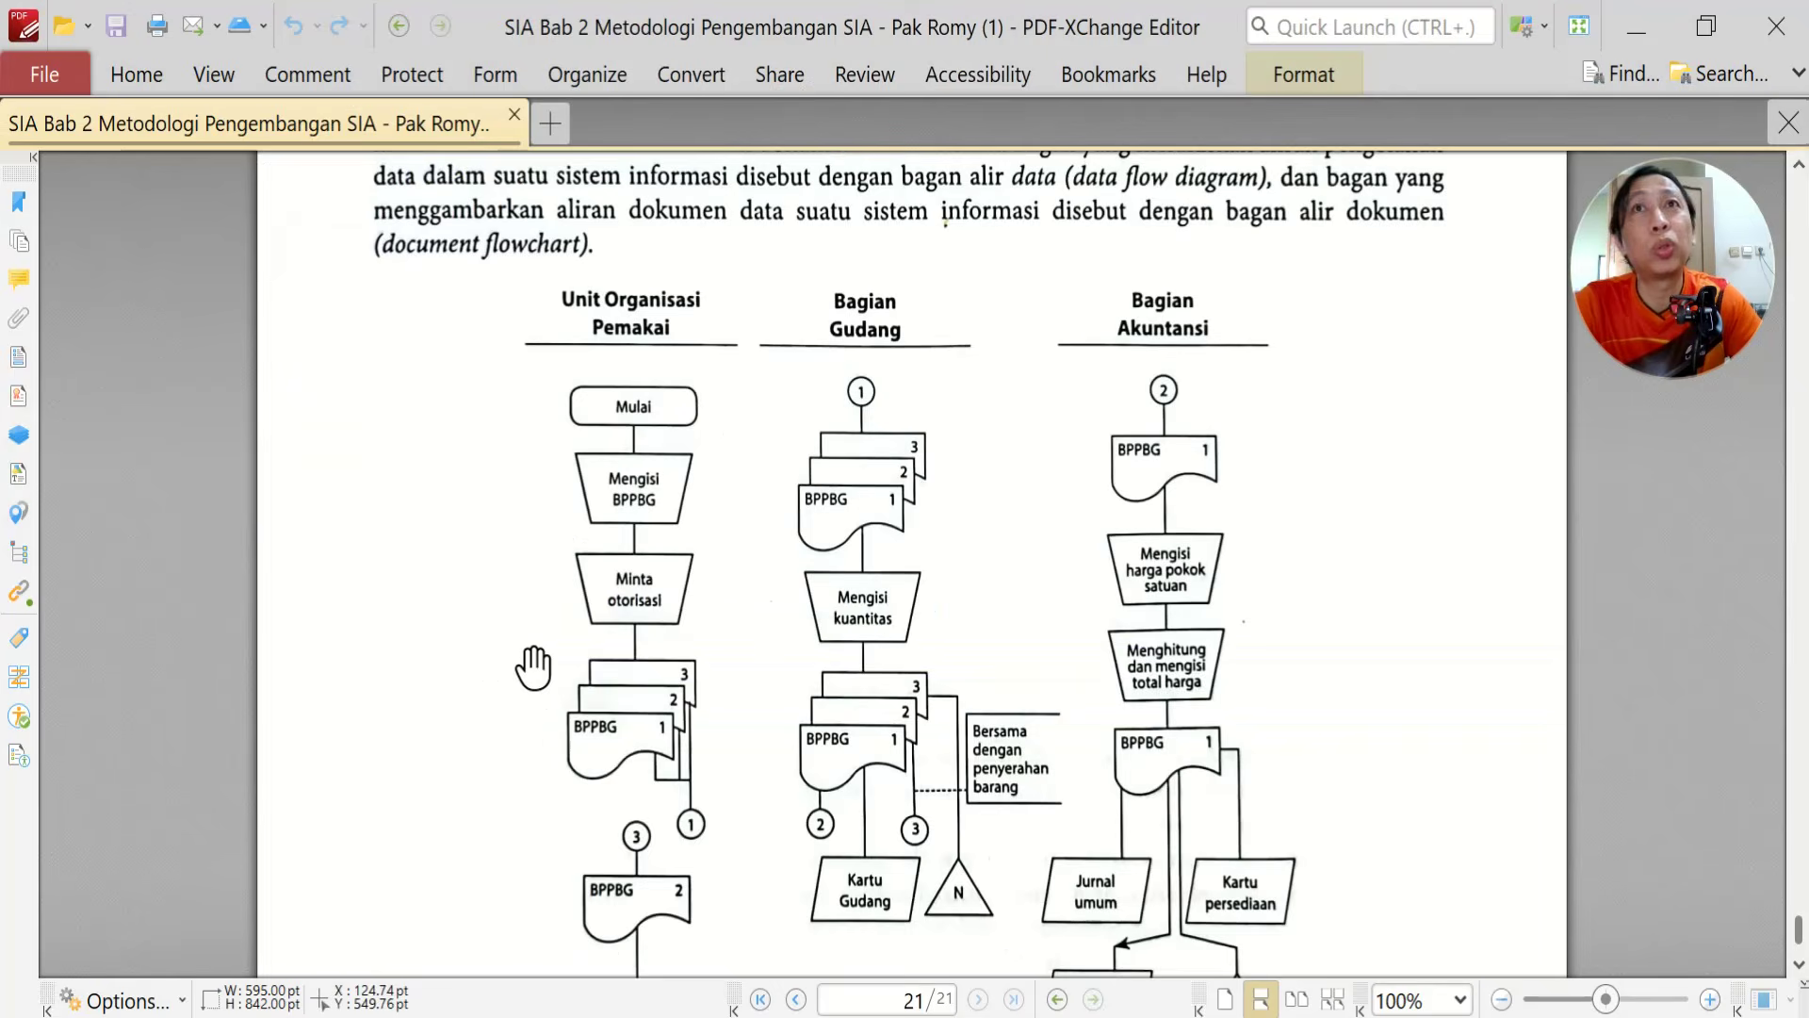
{"action": "key", "text": "alt+Tab"}
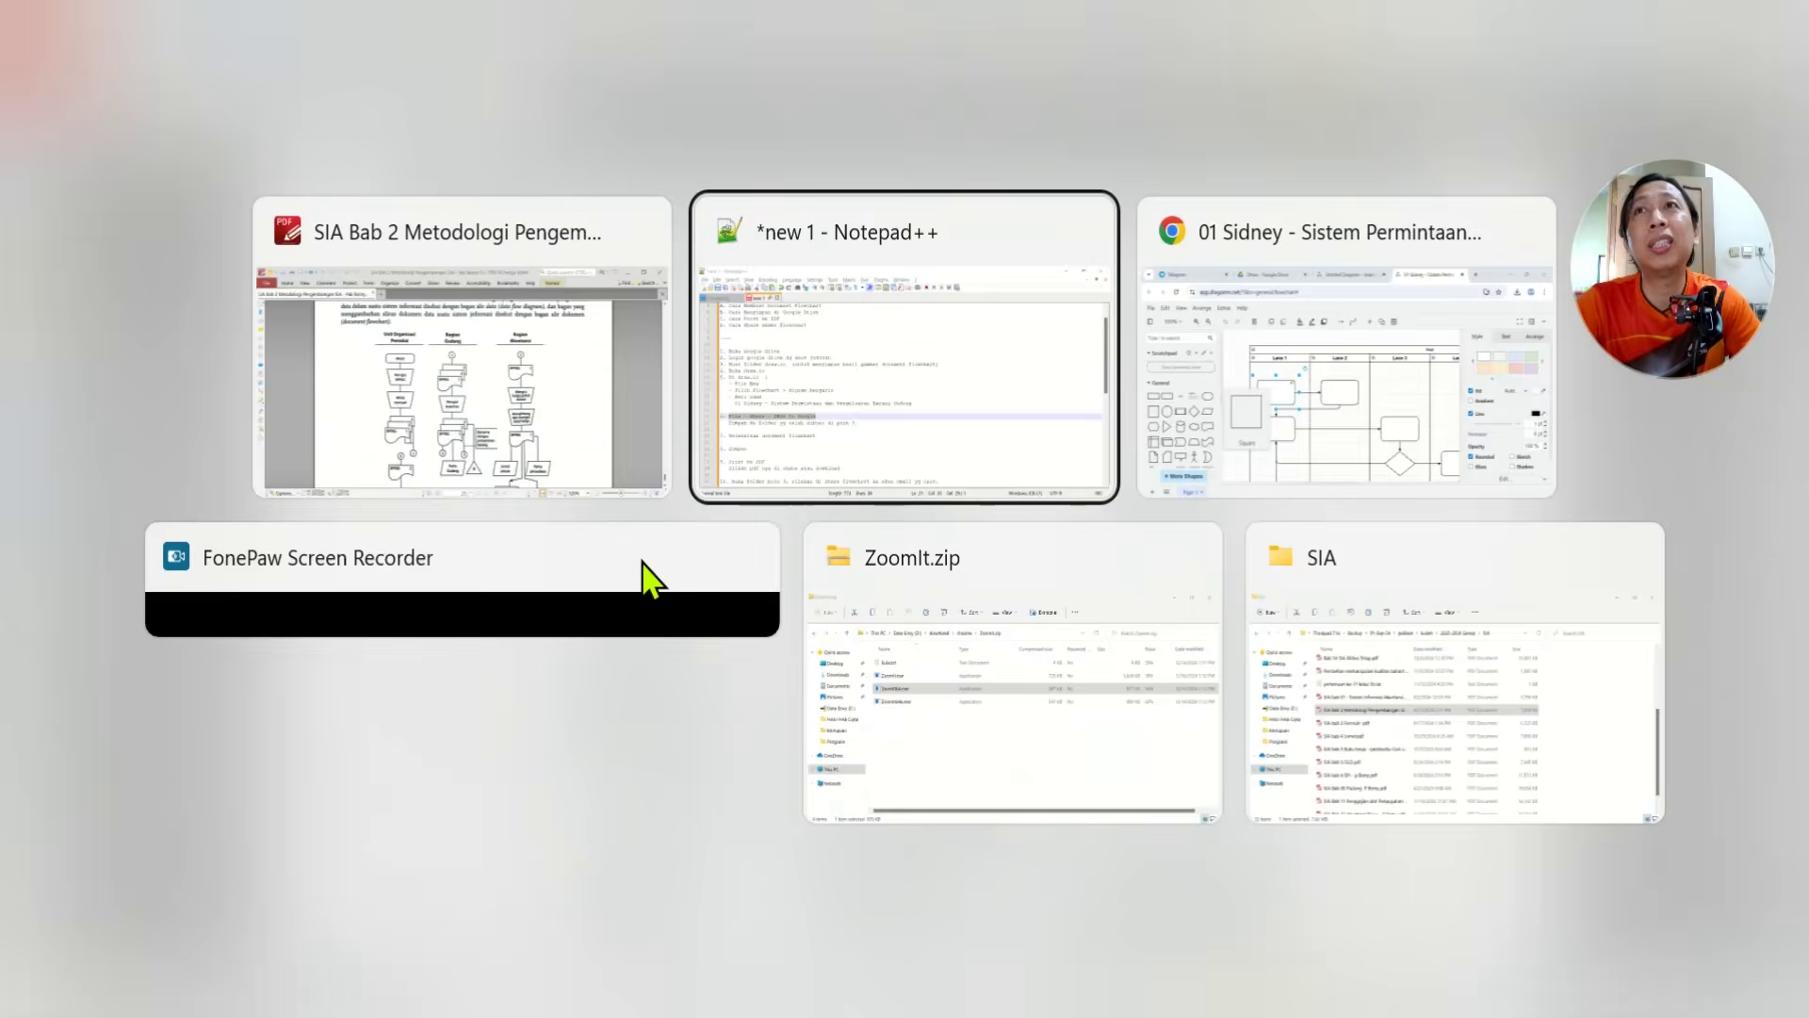
{"action": "key", "text": "alt+Tab"}
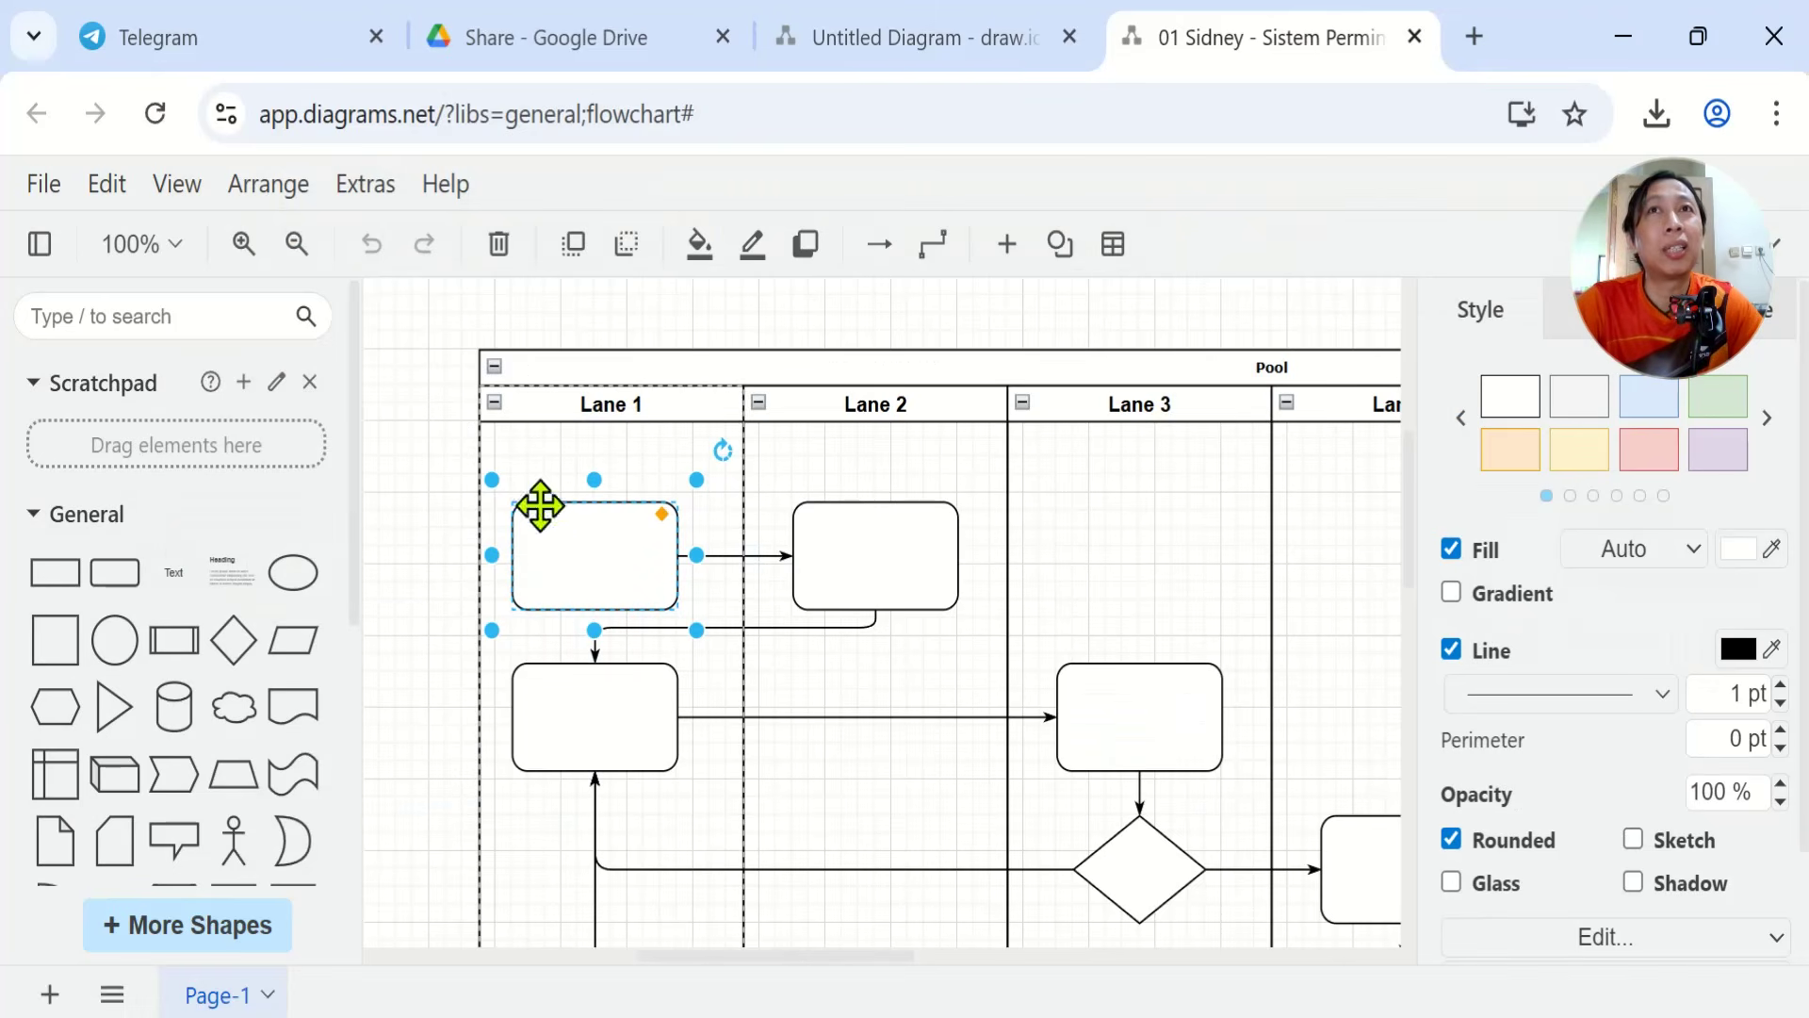
{"action": "left_click", "coordinate": [424, 448]}
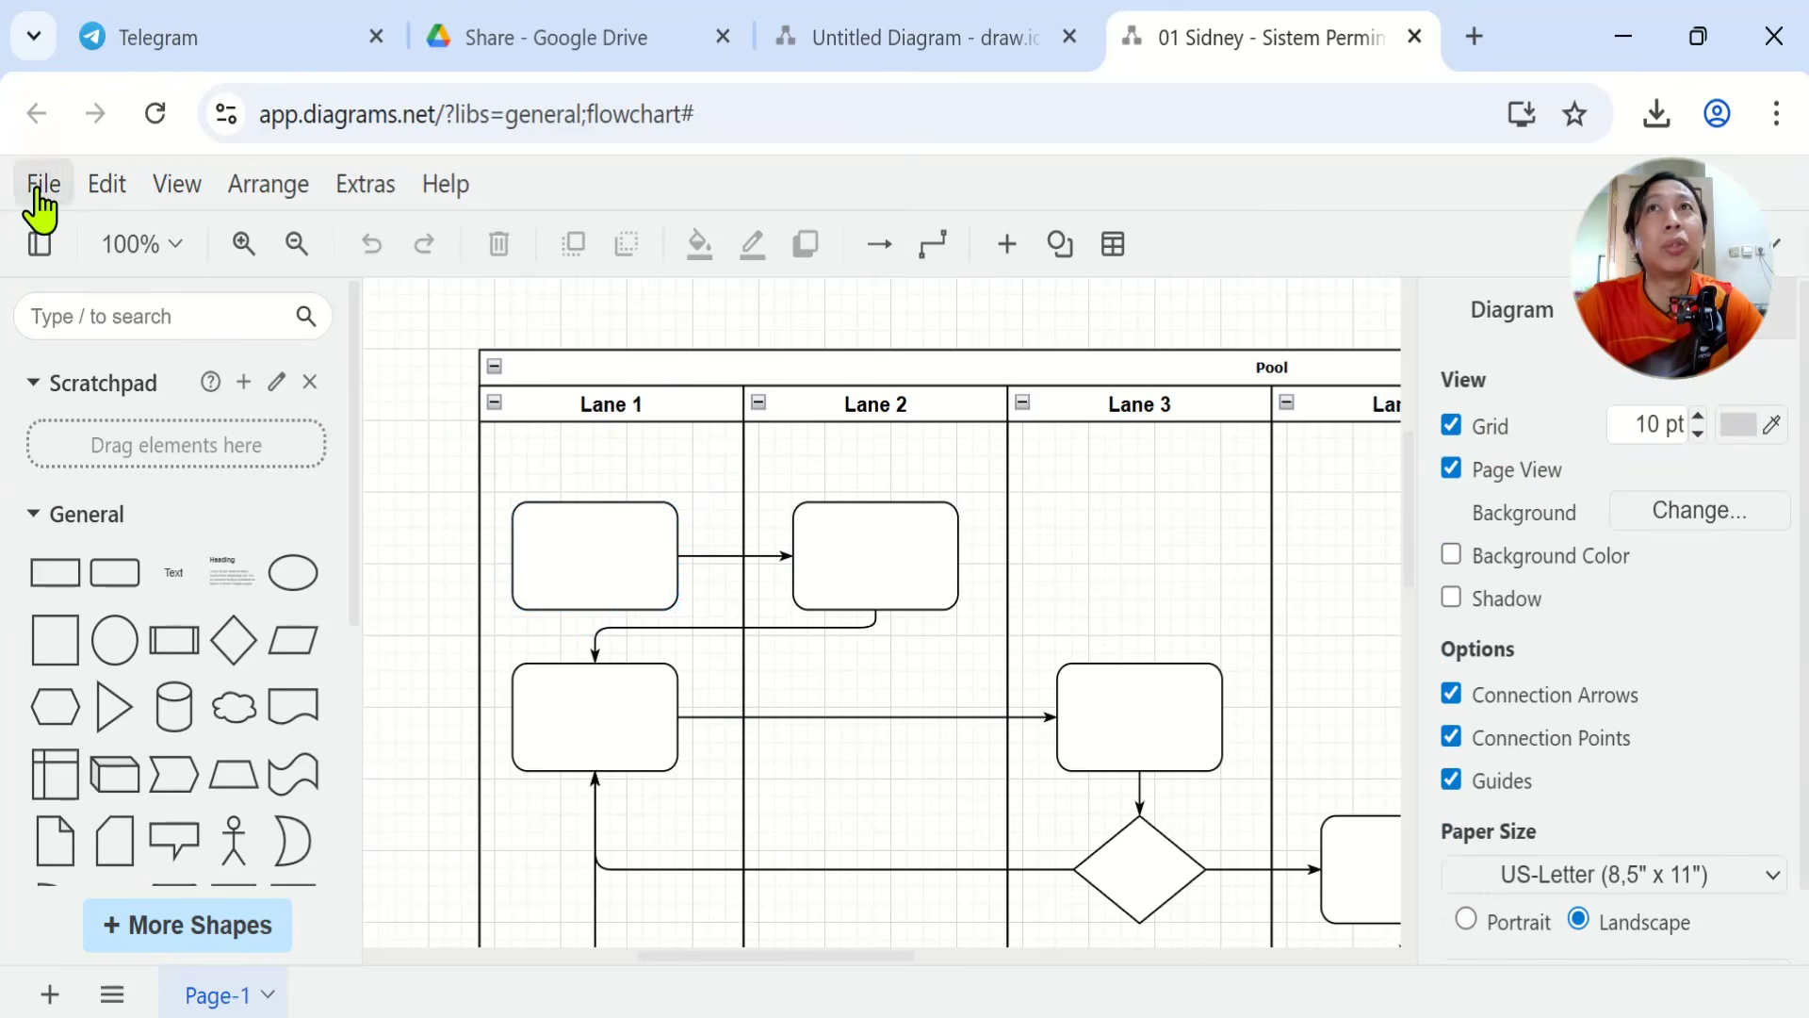
{"action": "left_click", "coordinate": [1069, 36]}
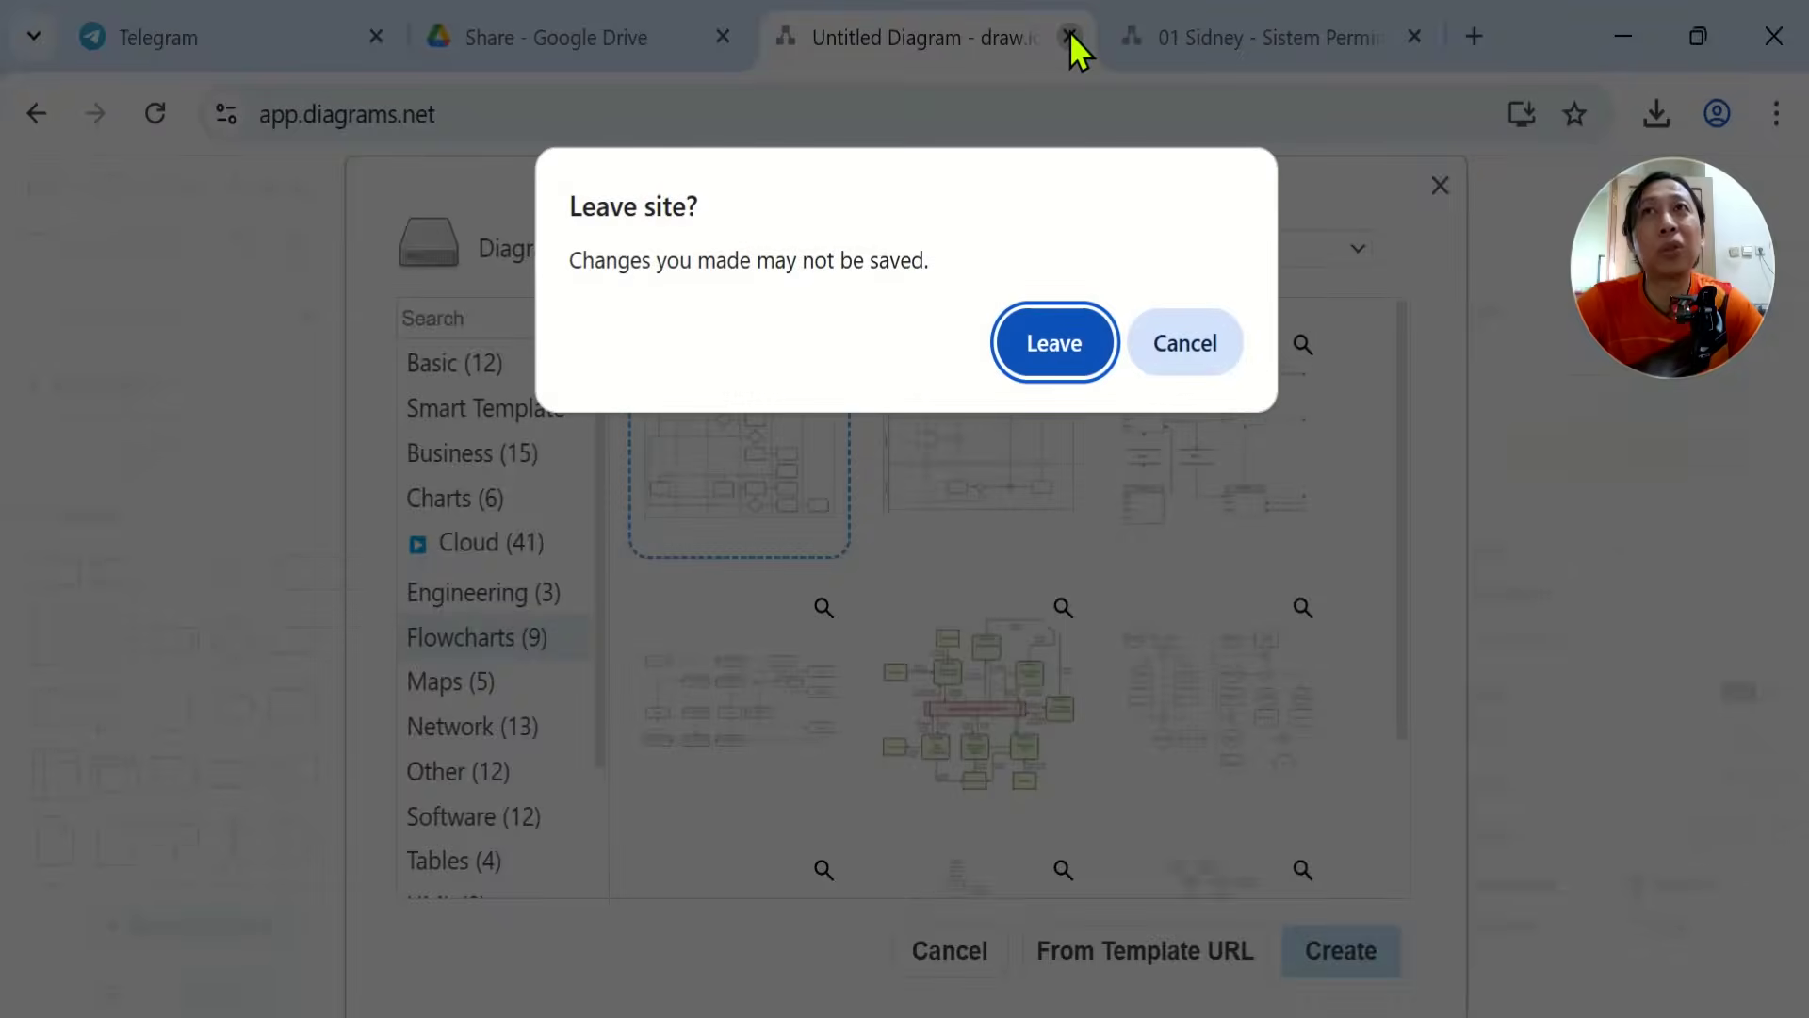
{"action": "left_click", "coordinate": [1185, 375]}
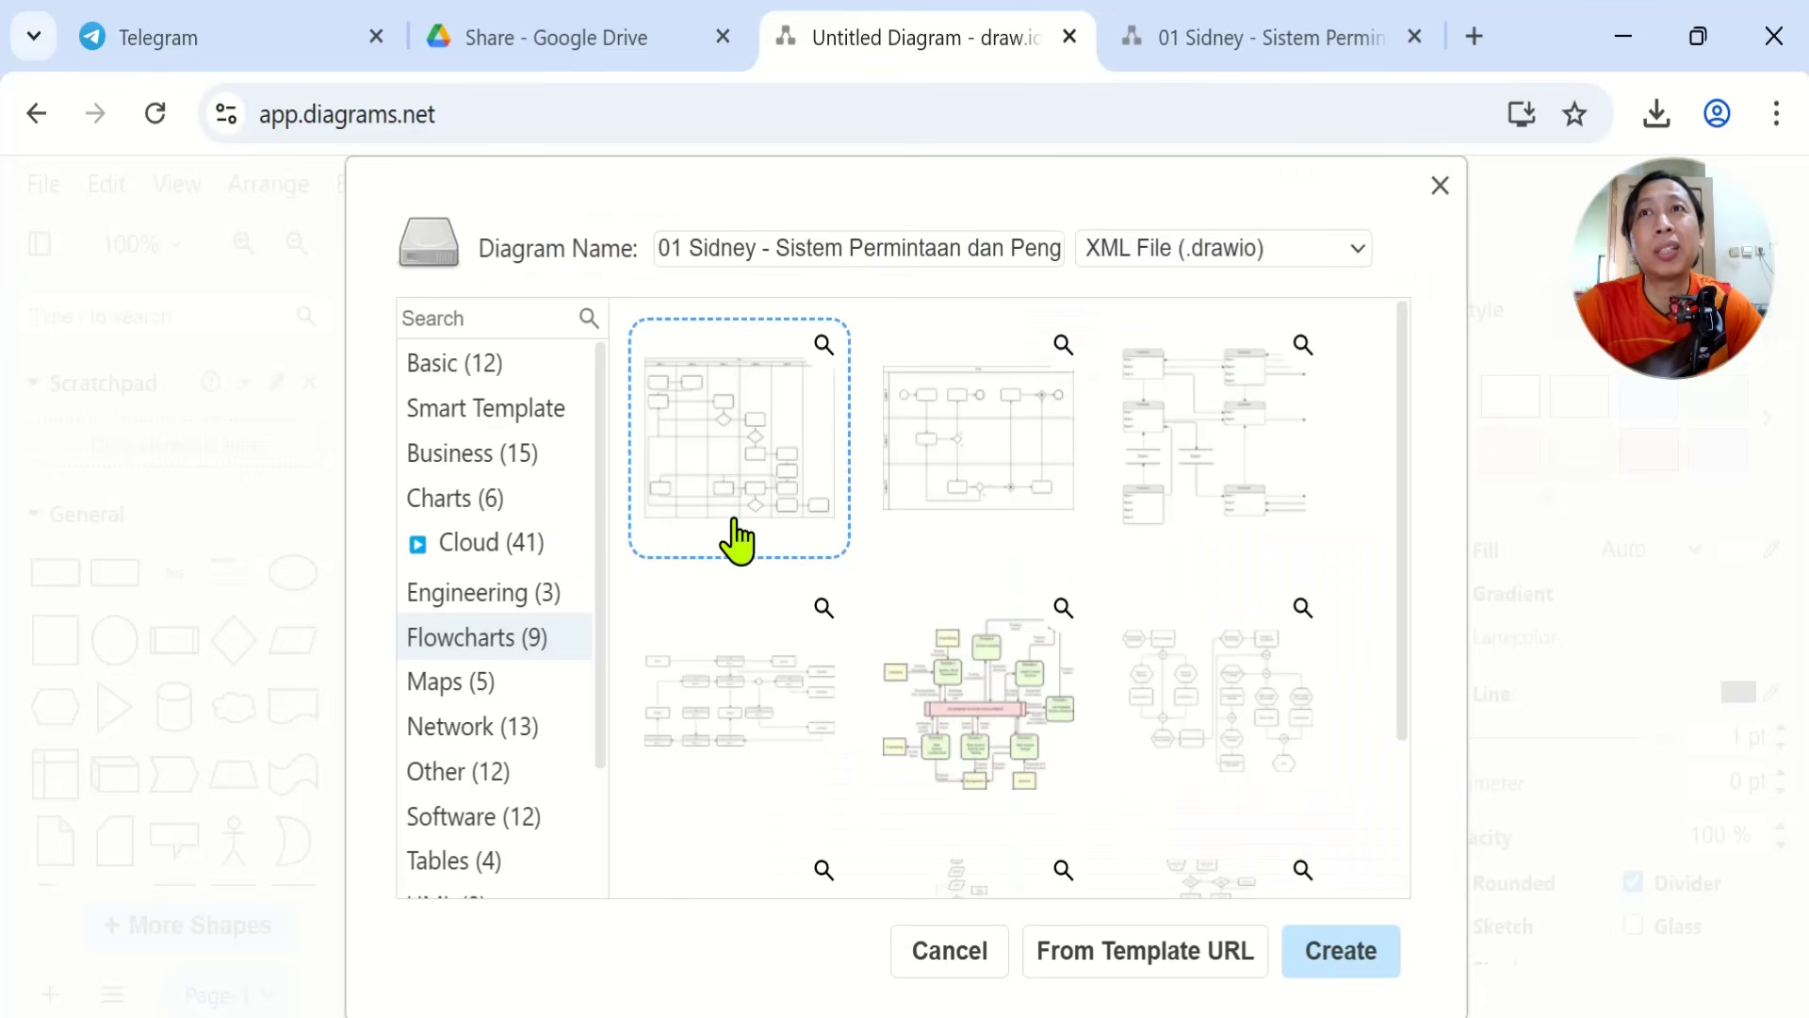
{"action": "left_click", "coordinate": [1071, 38]}
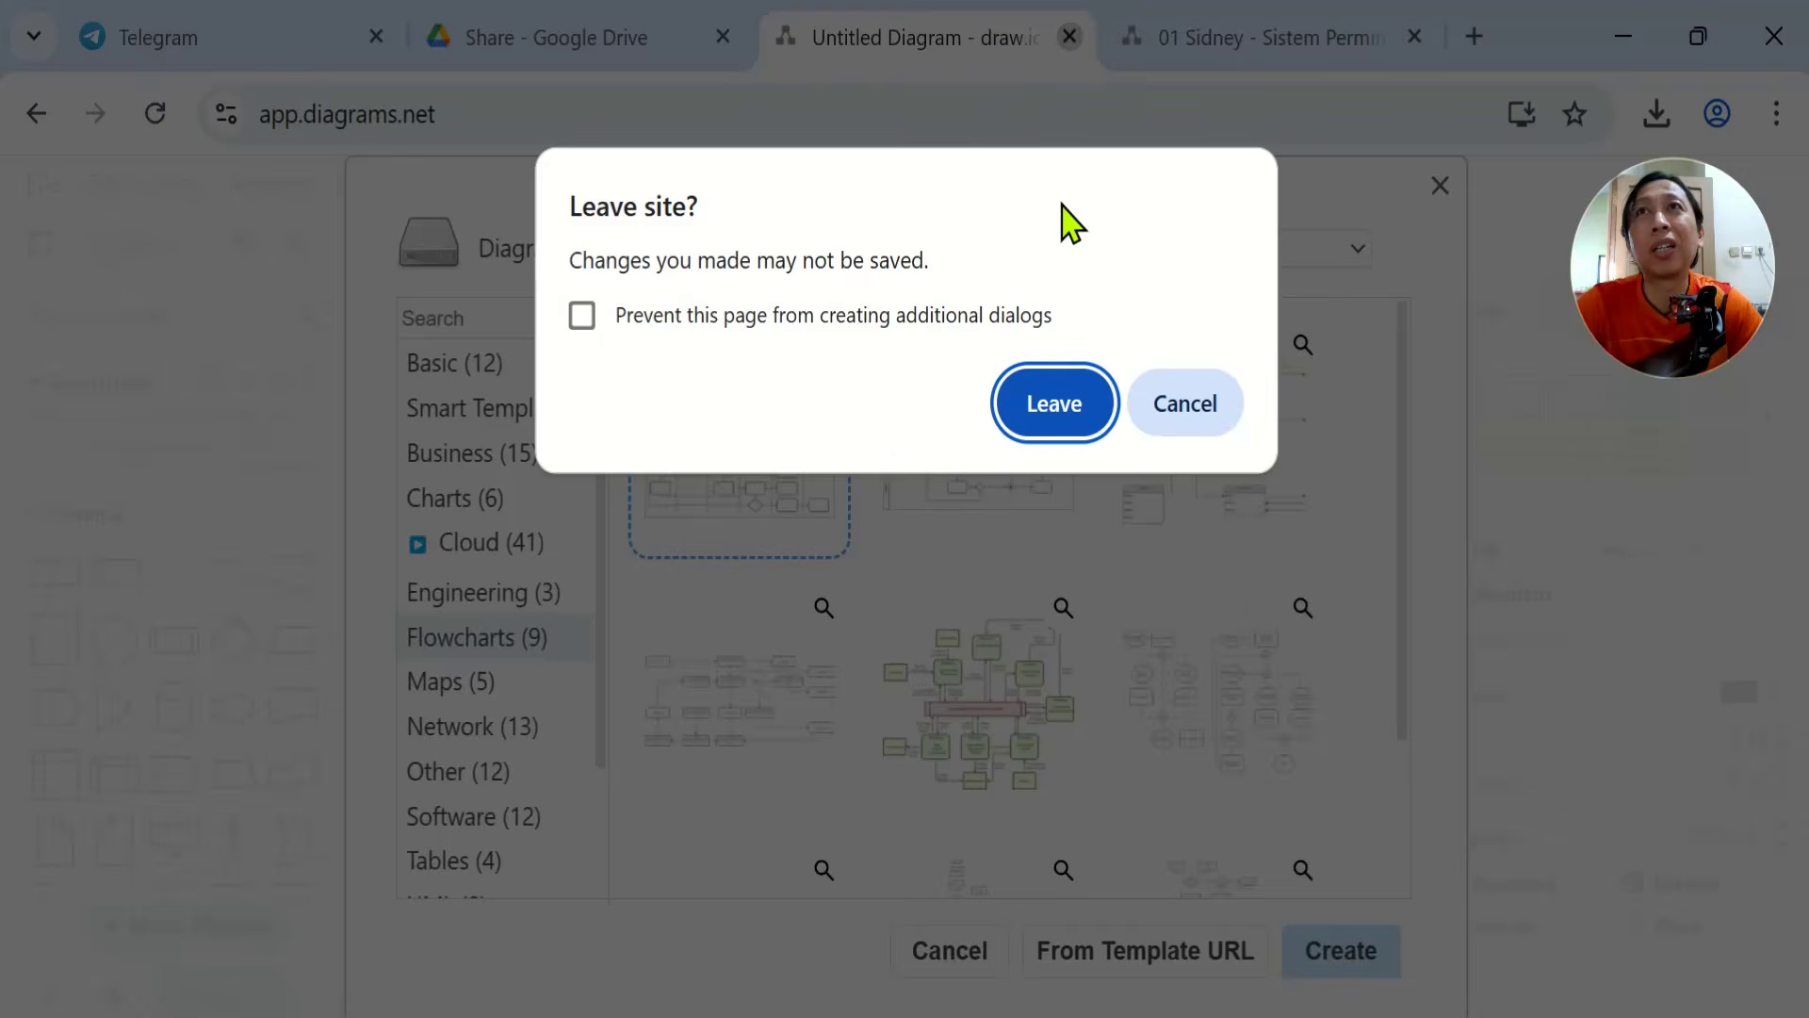
{"action": "left_click", "coordinate": [1082, 396]}
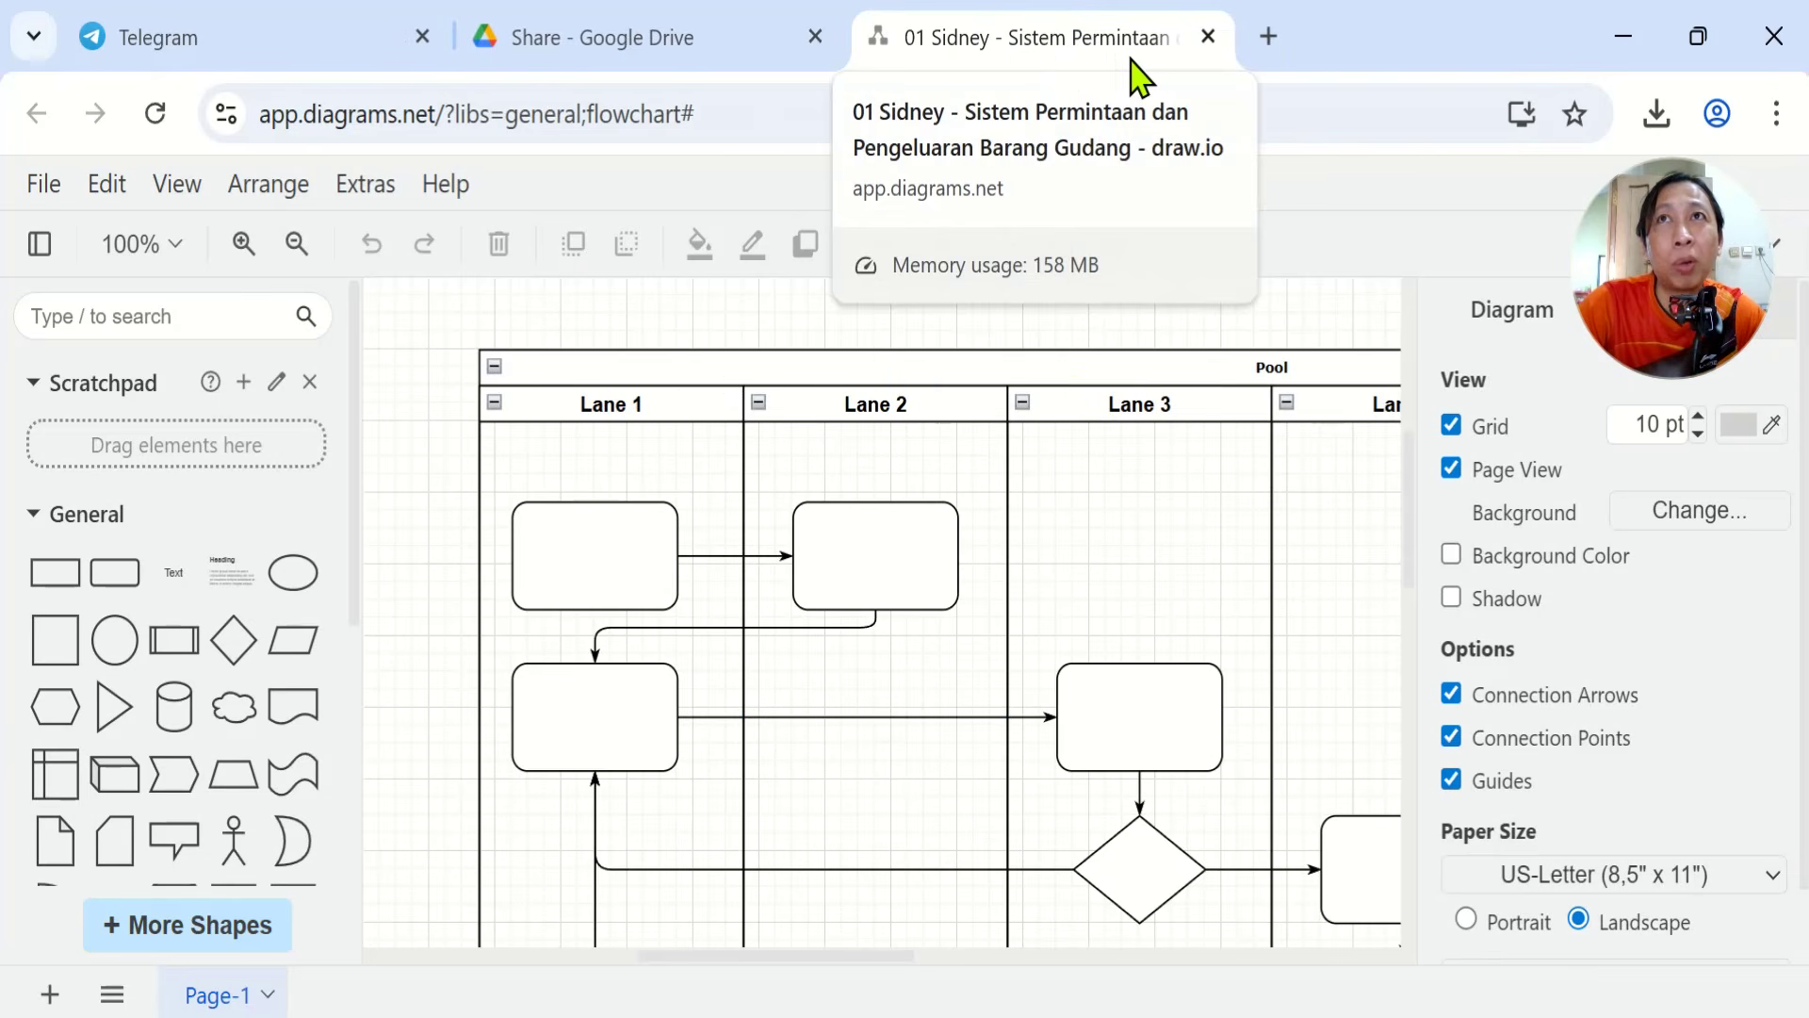
Share the flowchart diagram and choose to save it to Google Drive
{"action": "left_click", "coordinate": [52, 186]}
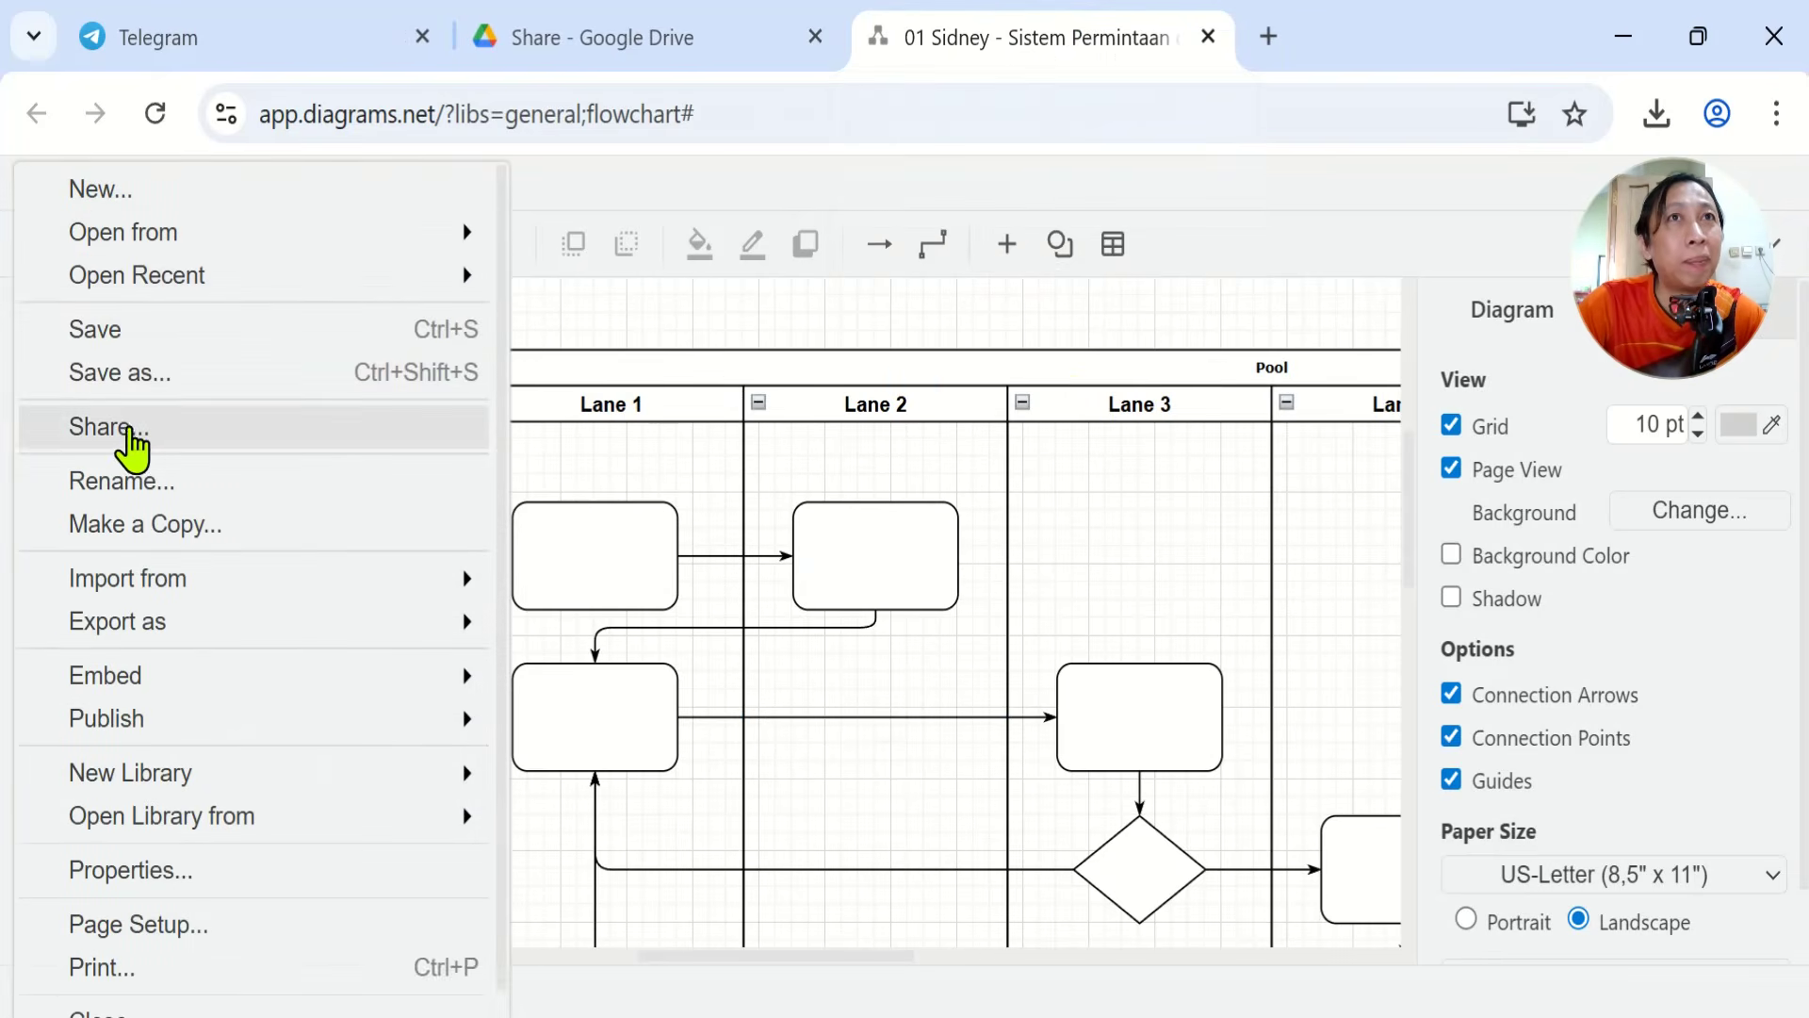
{"action": "left_click", "coordinate": [132, 435]}
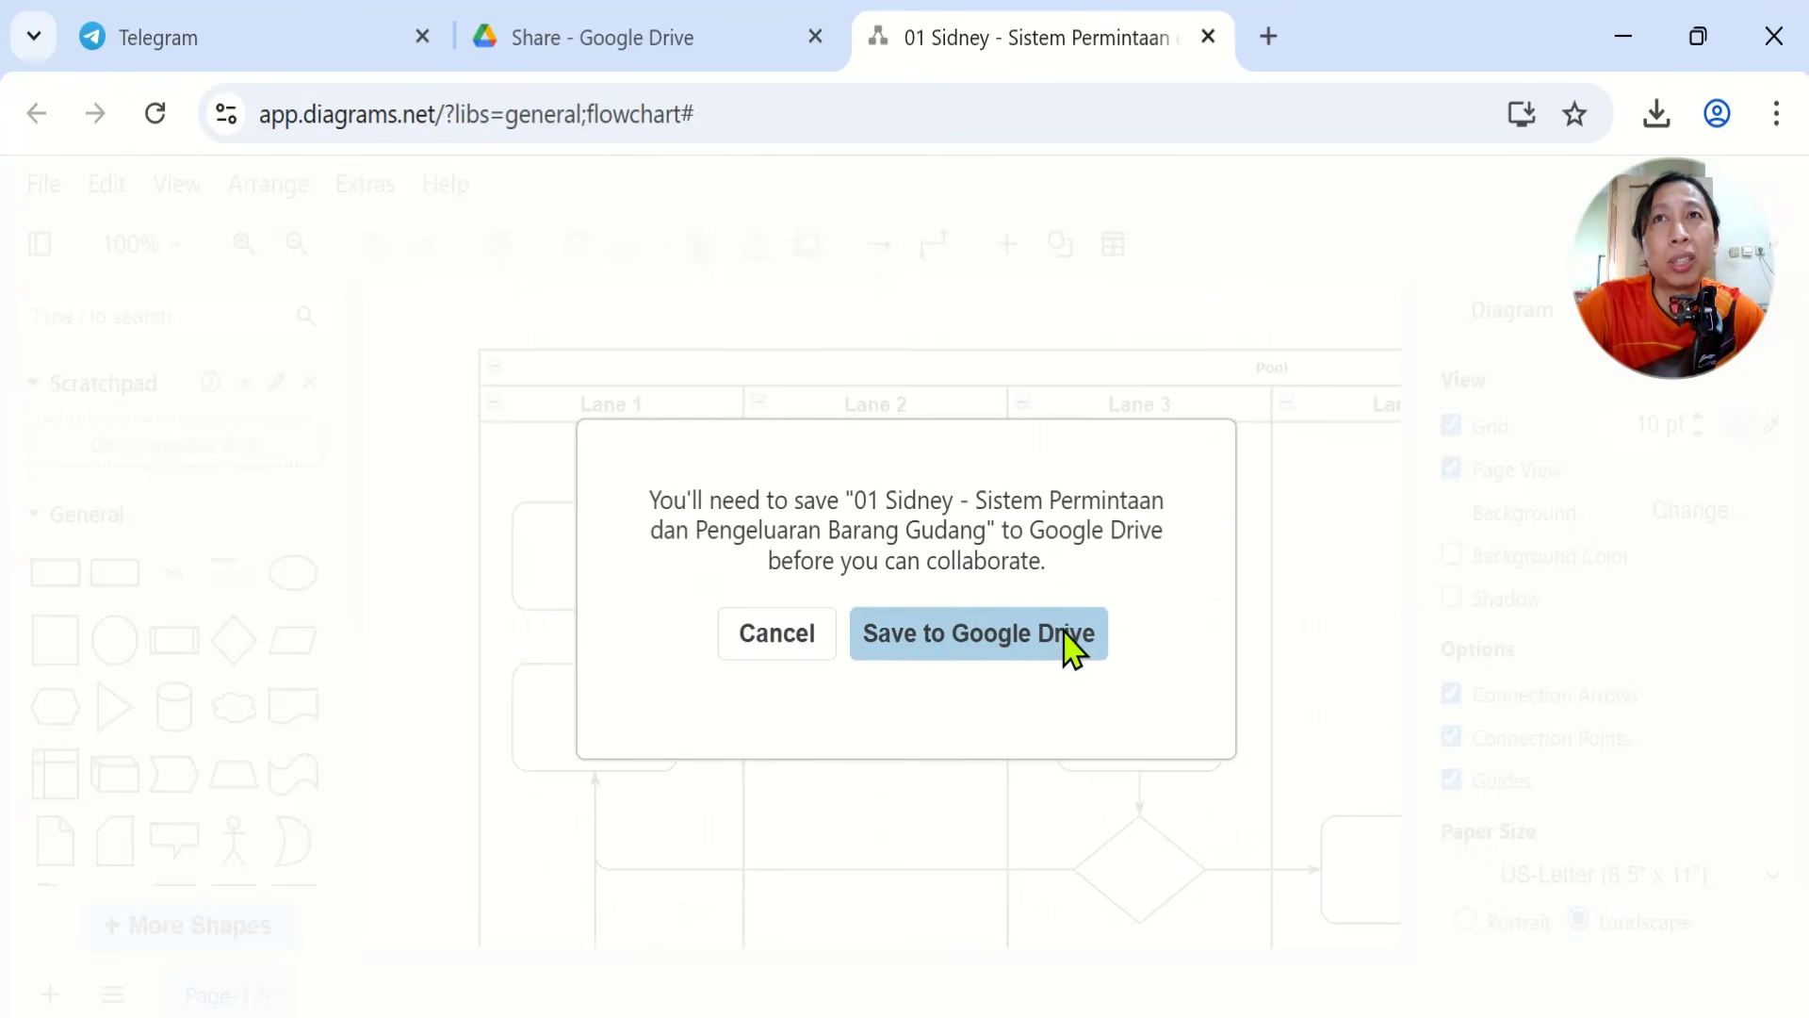
{"action": "left_click", "coordinate": [985, 648]}
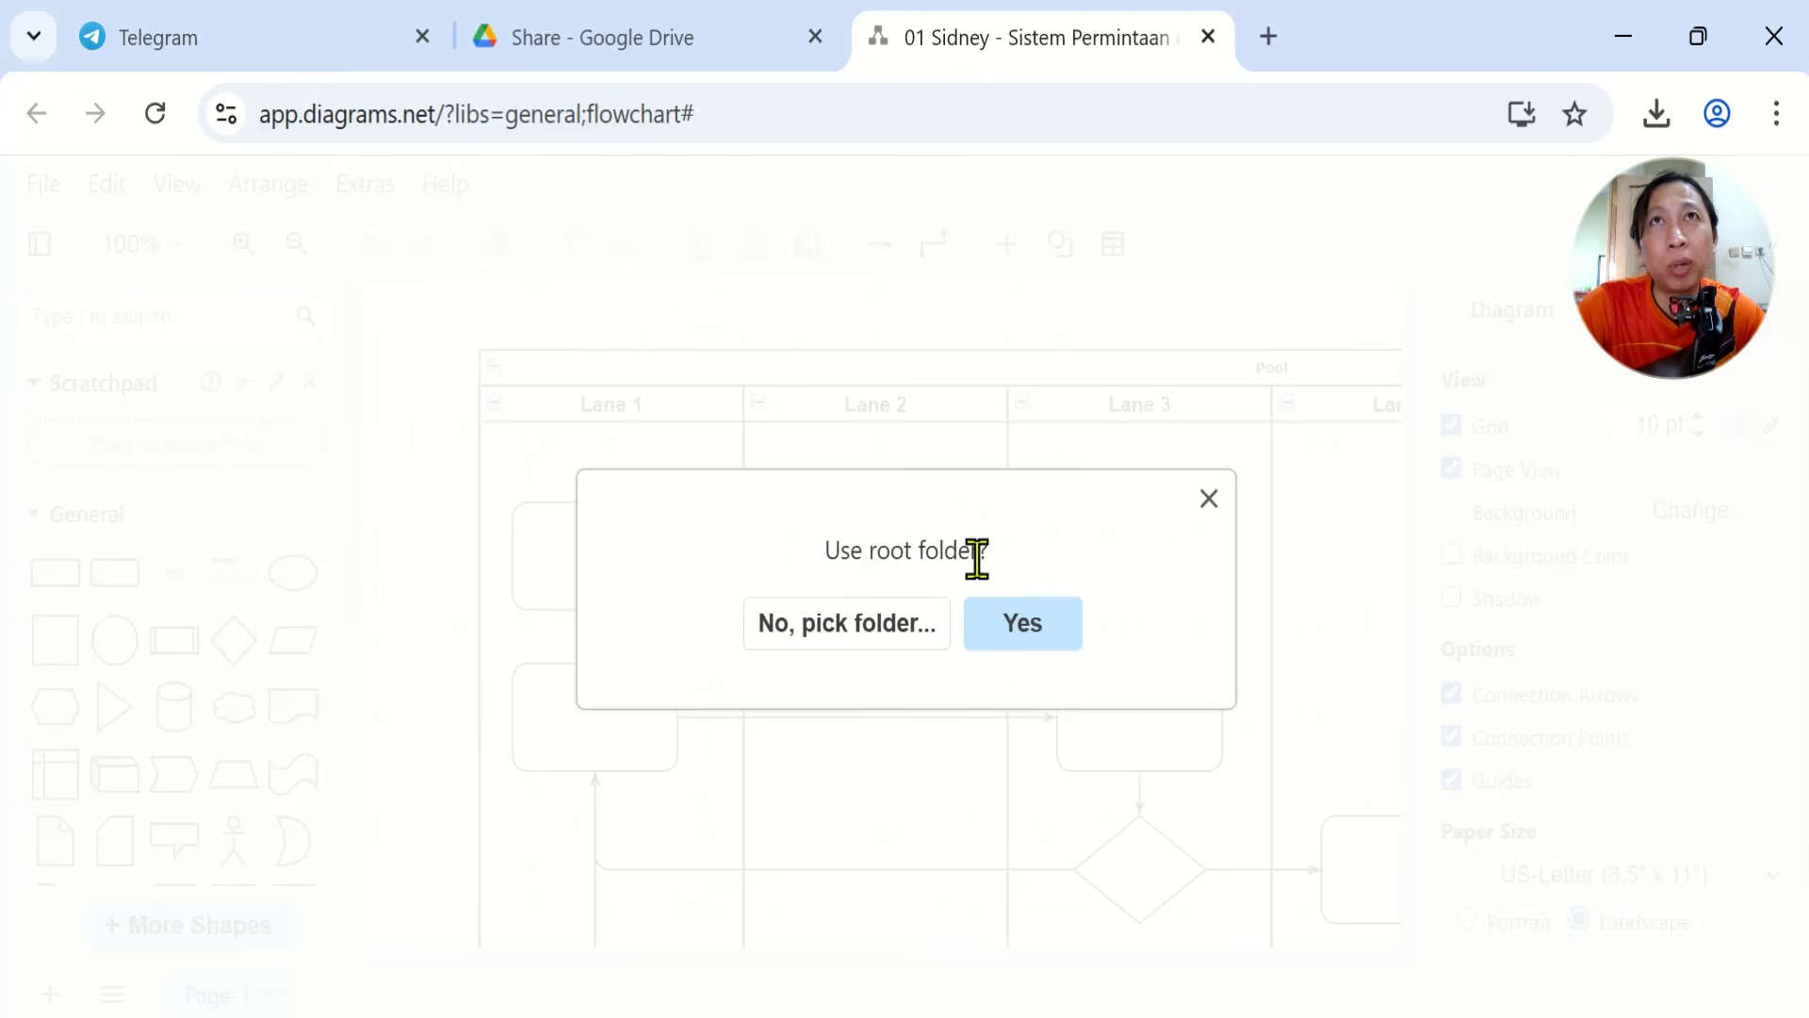
Check the draw.io folder within the Share folder in Google Drive, and reread instruction 3 in the notes
{"action": "left_click", "coordinate": [634, 42]}
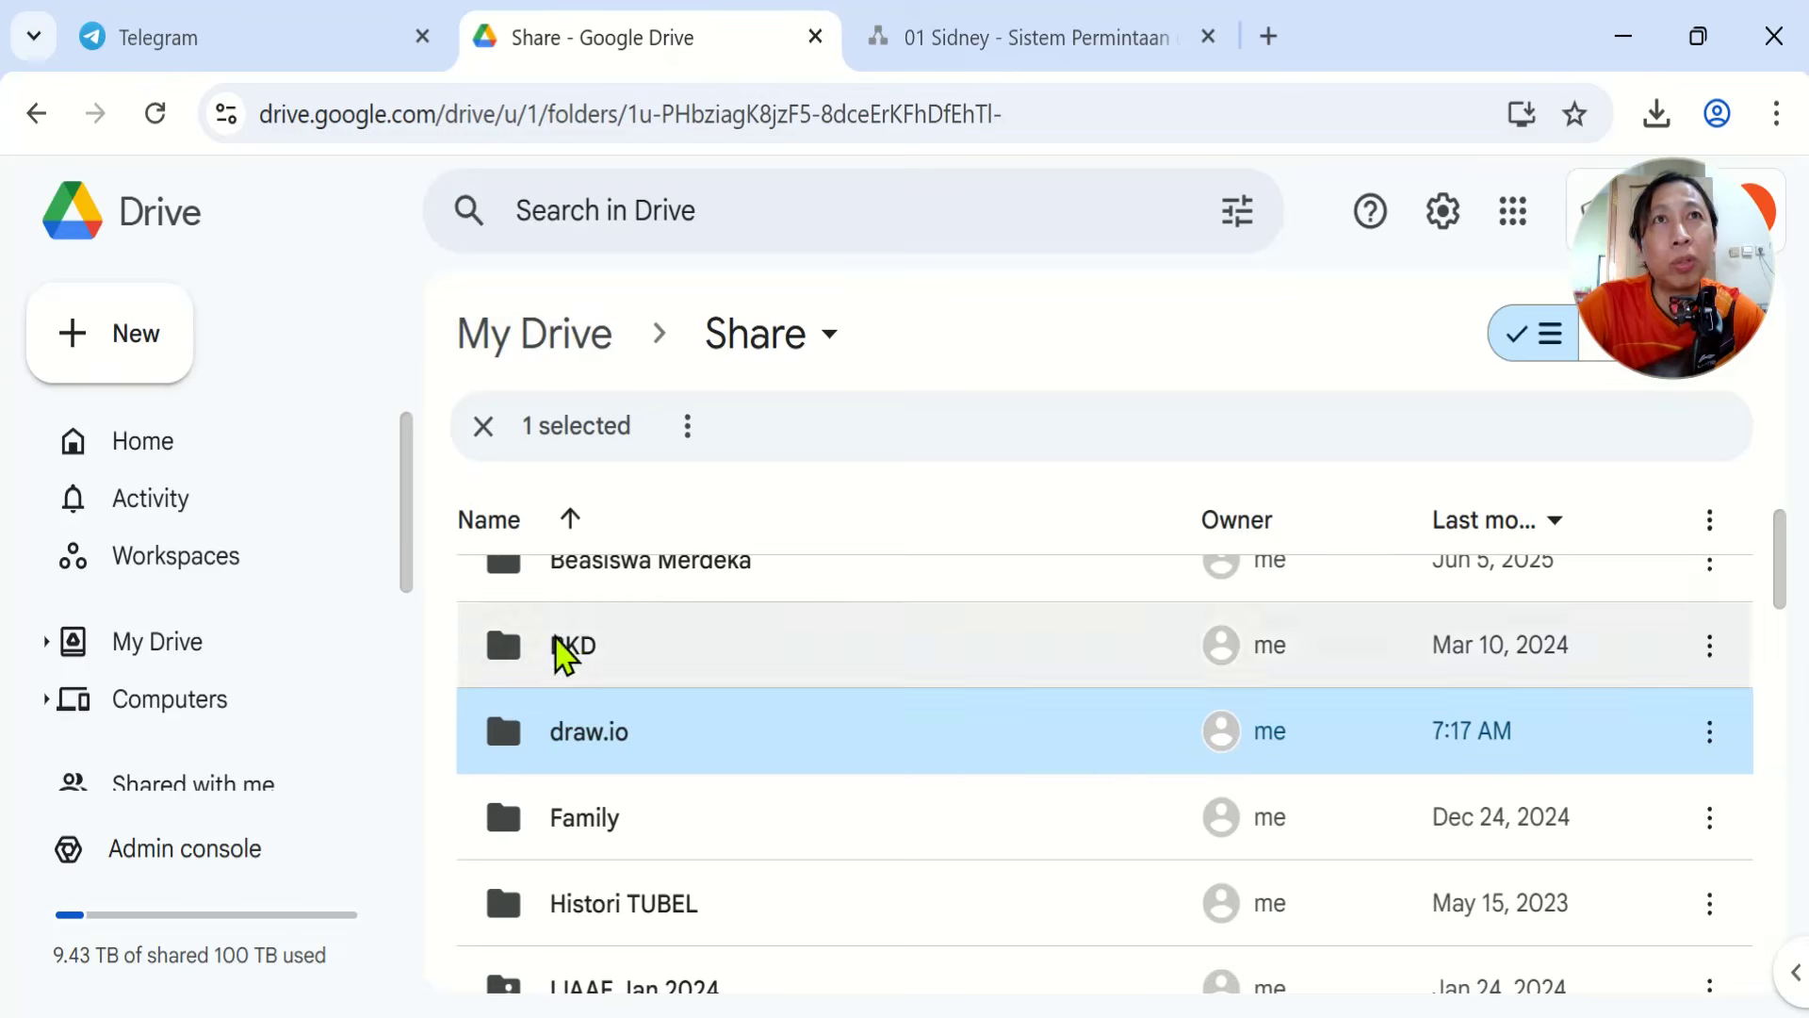
{"action": "left_click", "coordinate": [1010, 35]}
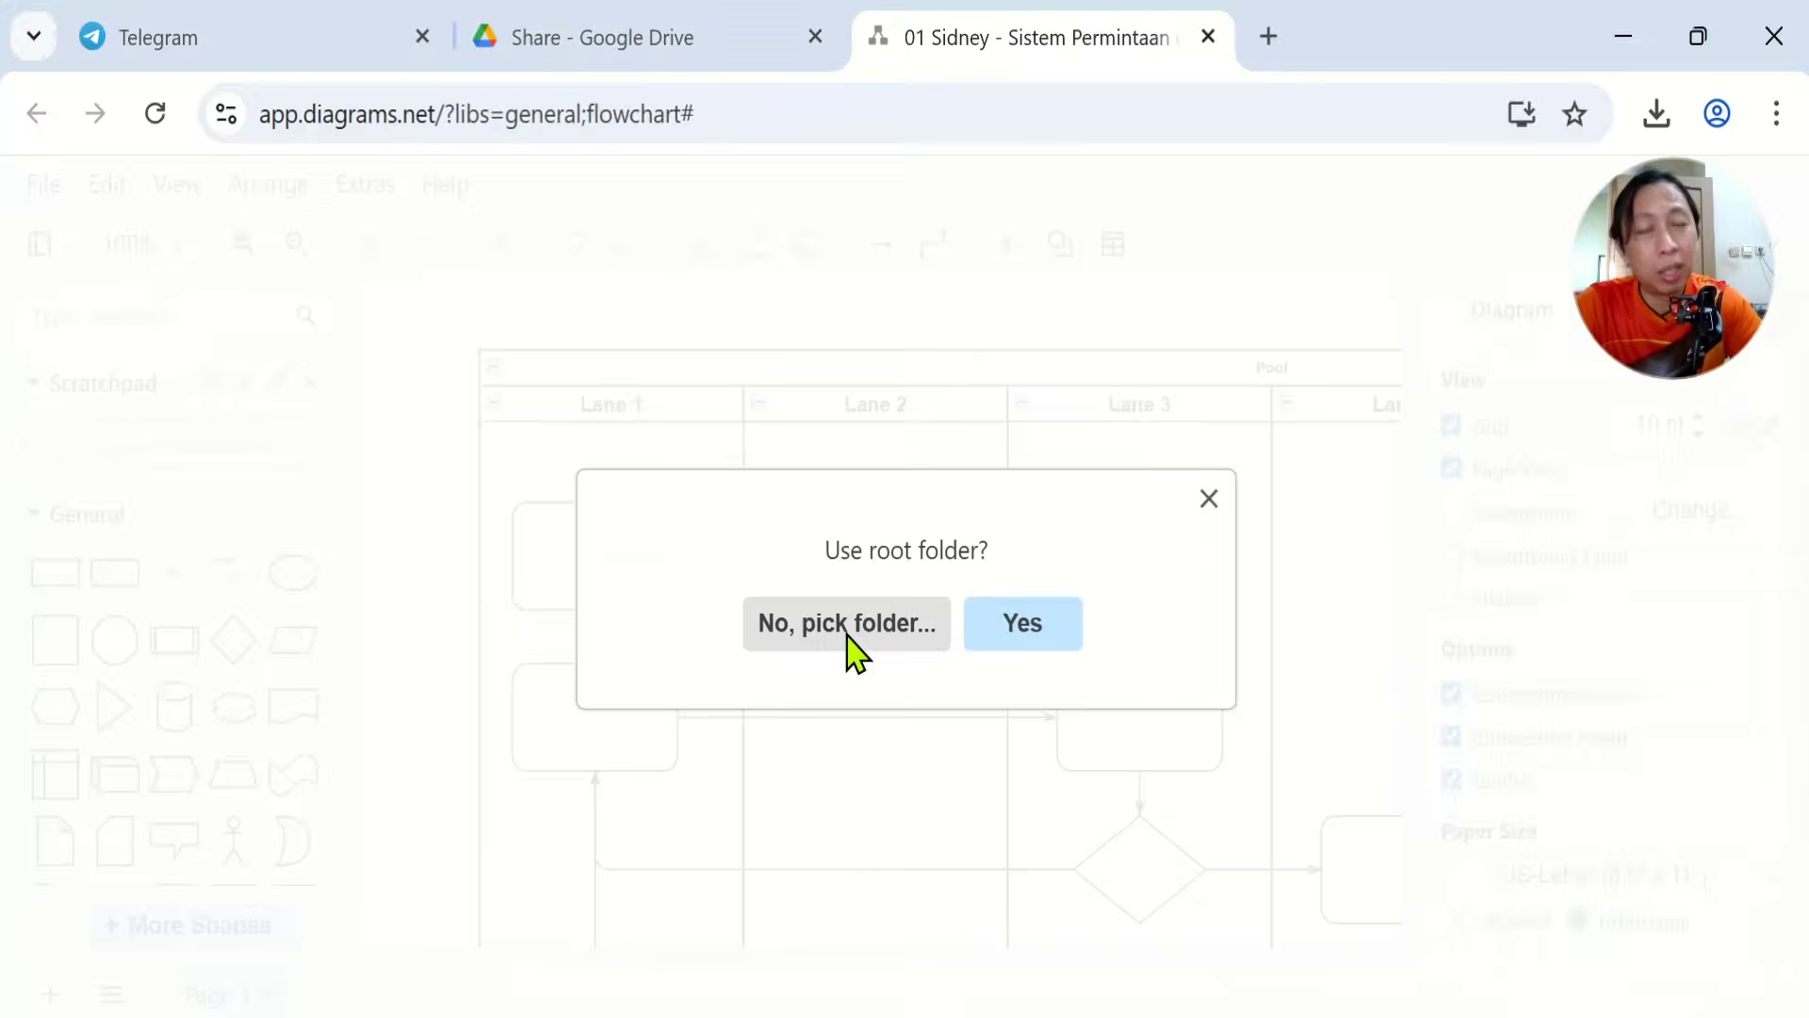
{"action": "key", "text": "alt+Tab"}
{"action": "key", "text": "alt+Tab"}
{"action": "key", "text": "alt+Tab"}
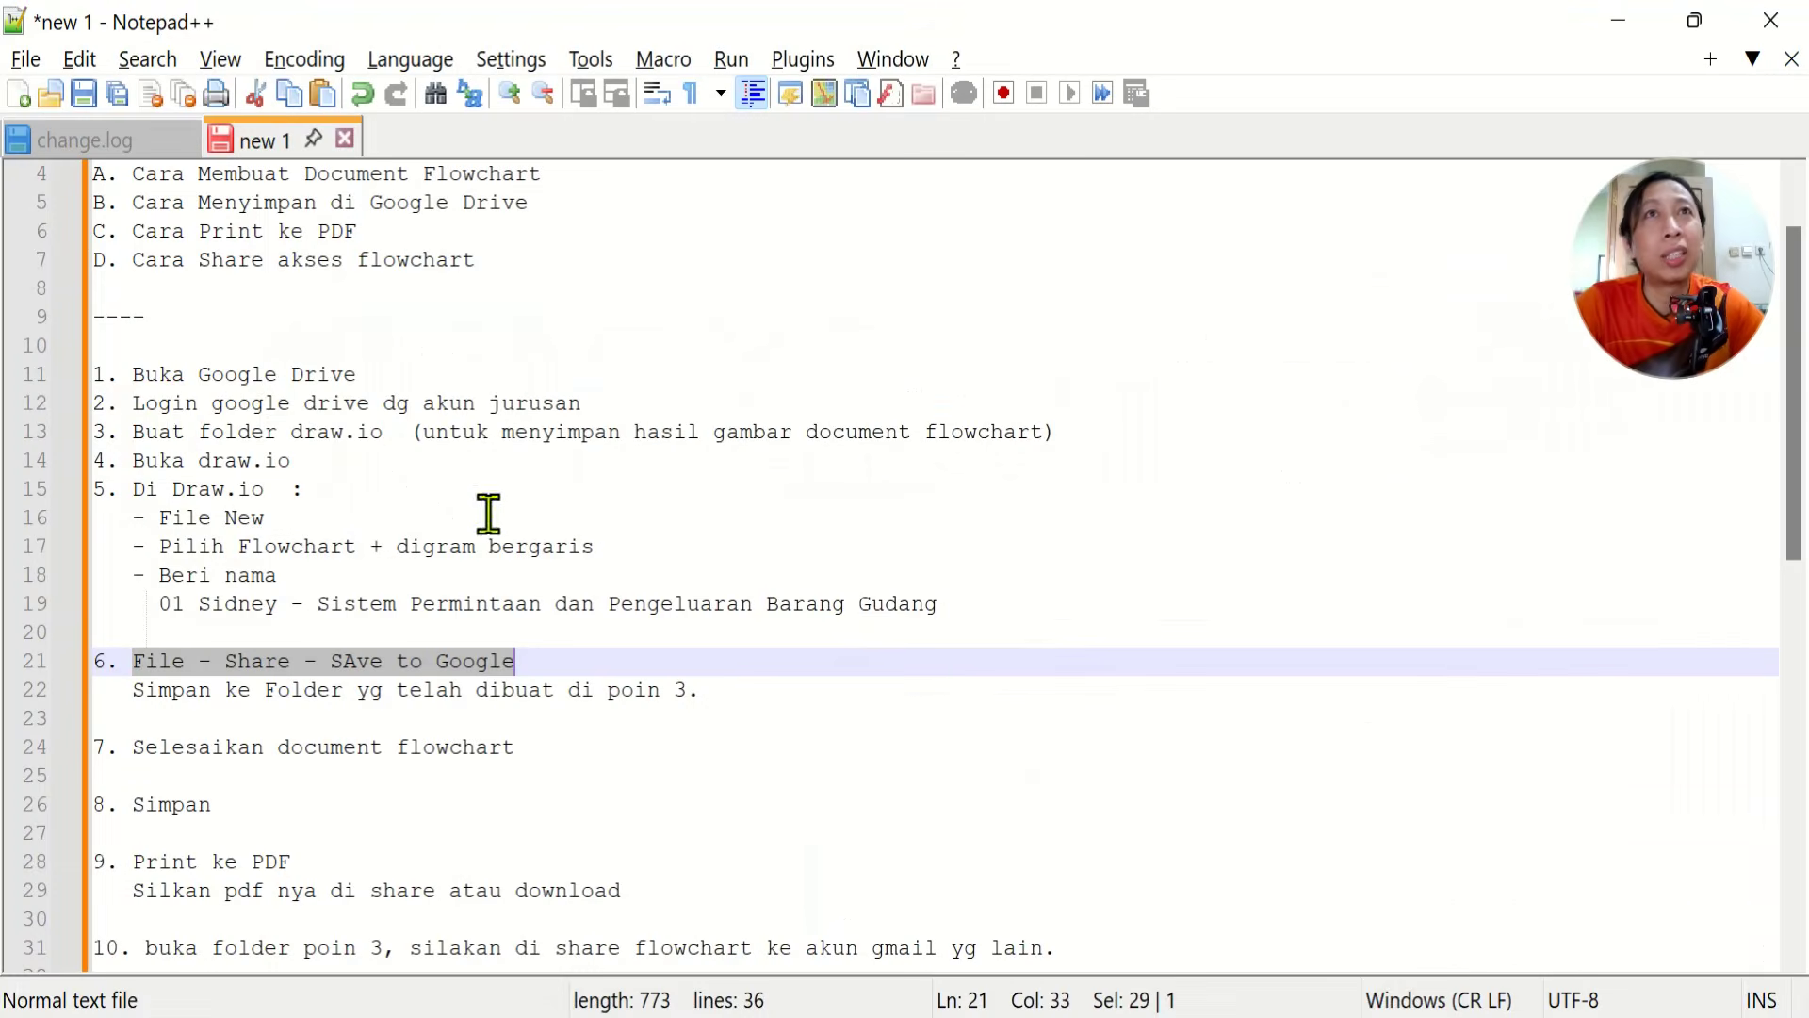
{"action": "left_click_drag", "start_coordinate": [177, 431], "coordinate": [535, 432]}
{"action": "key", "text": "alt+Tab"}
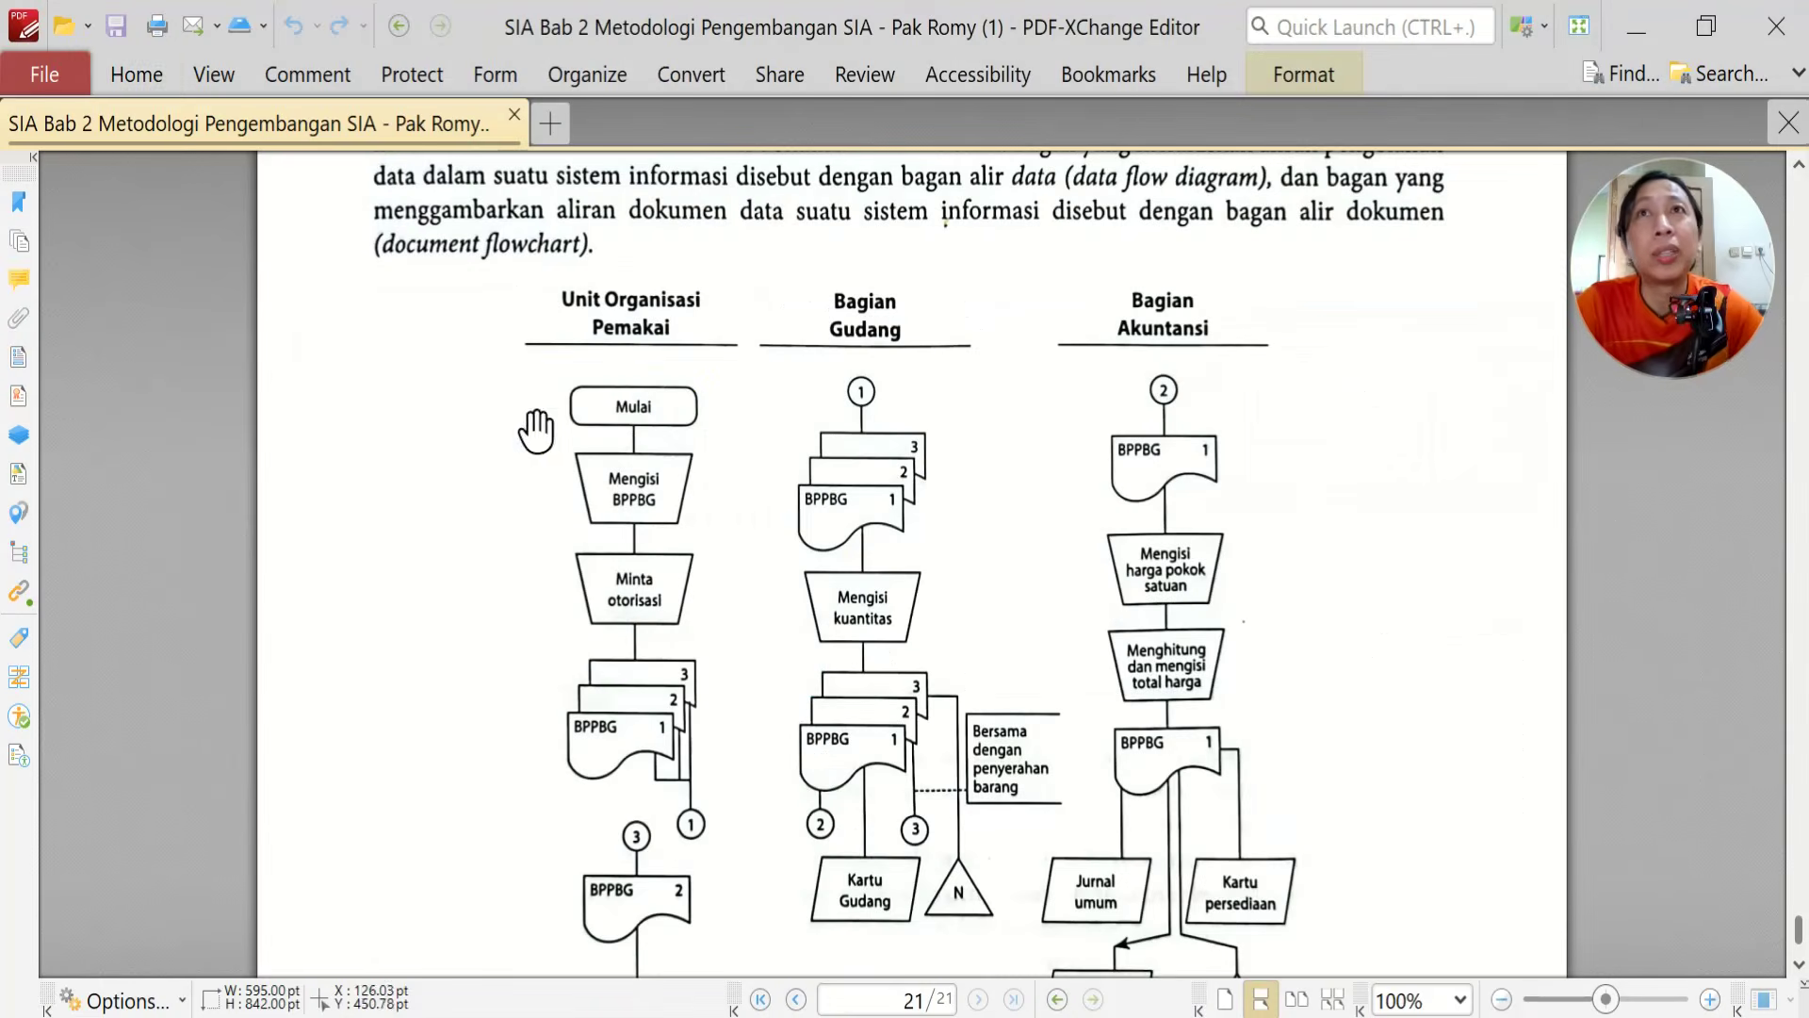
Switch back to draw.io in Chrome, choose to pick a folder instead of the root folder, and browse the Folders list
{"action": "key", "text": "alt+Tab"}
{"action": "key", "text": "alt+Tab"}
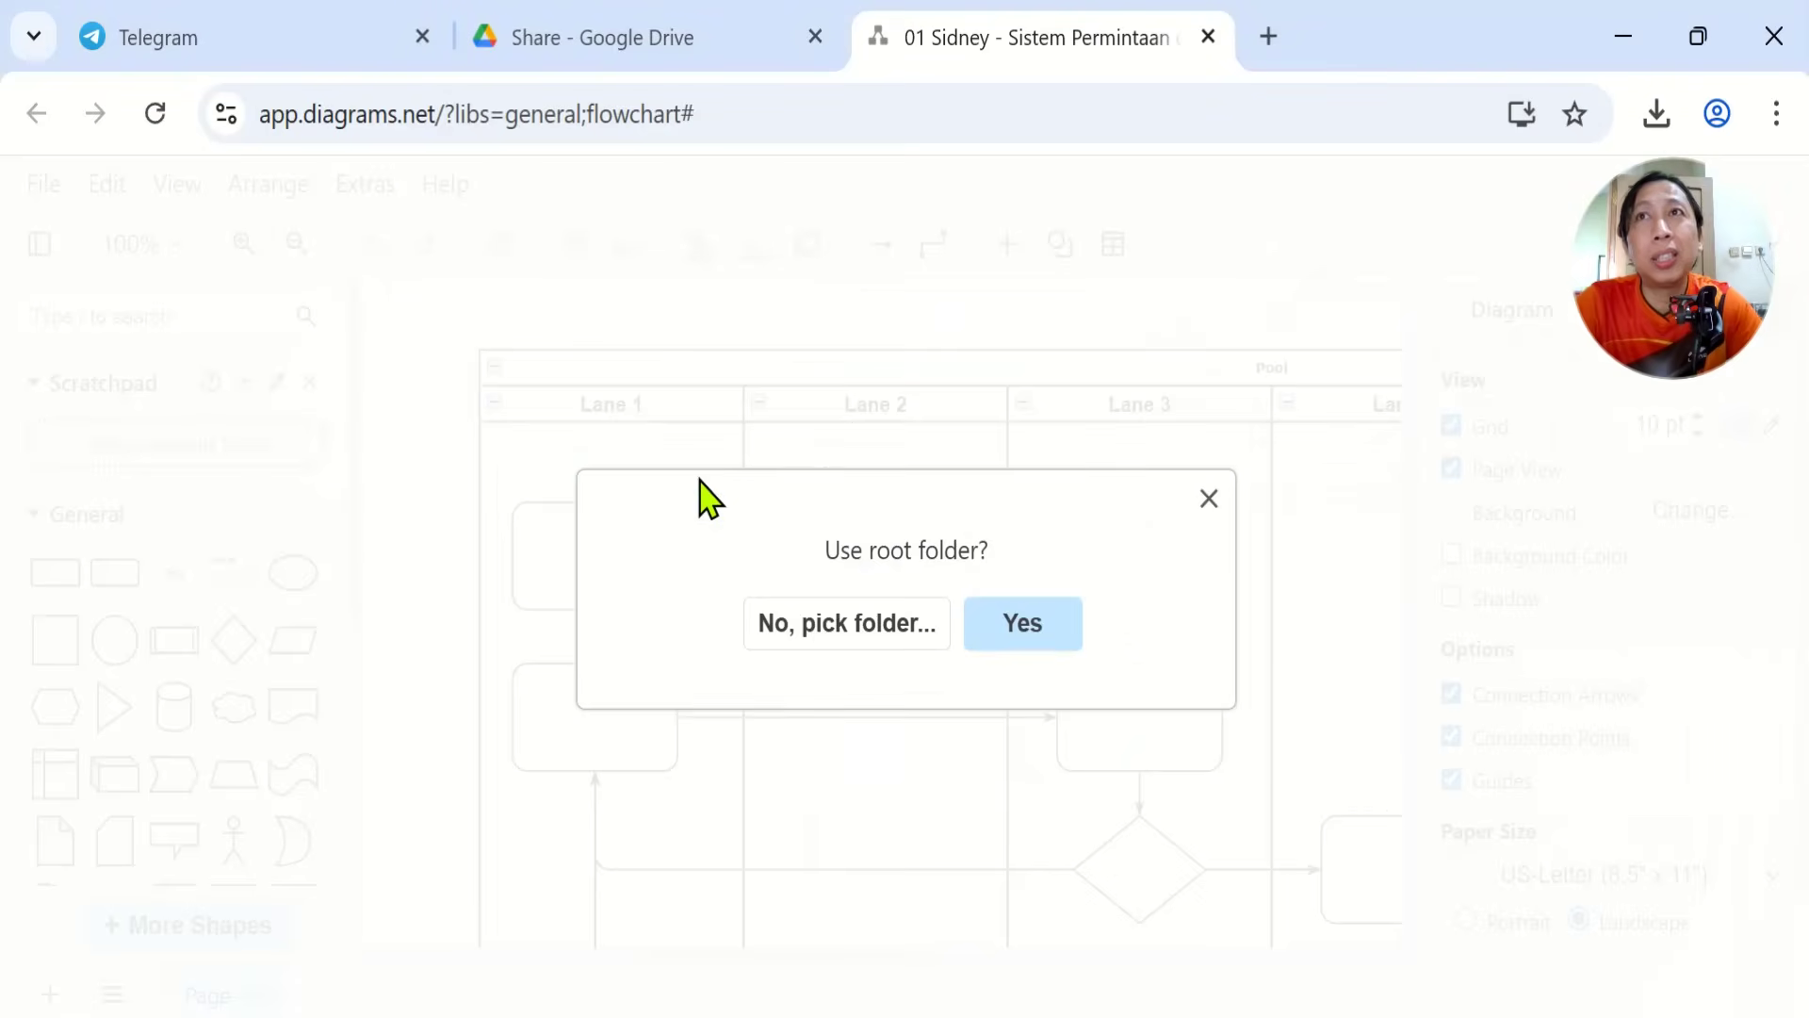
{"action": "left_click", "coordinate": [885, 631]}
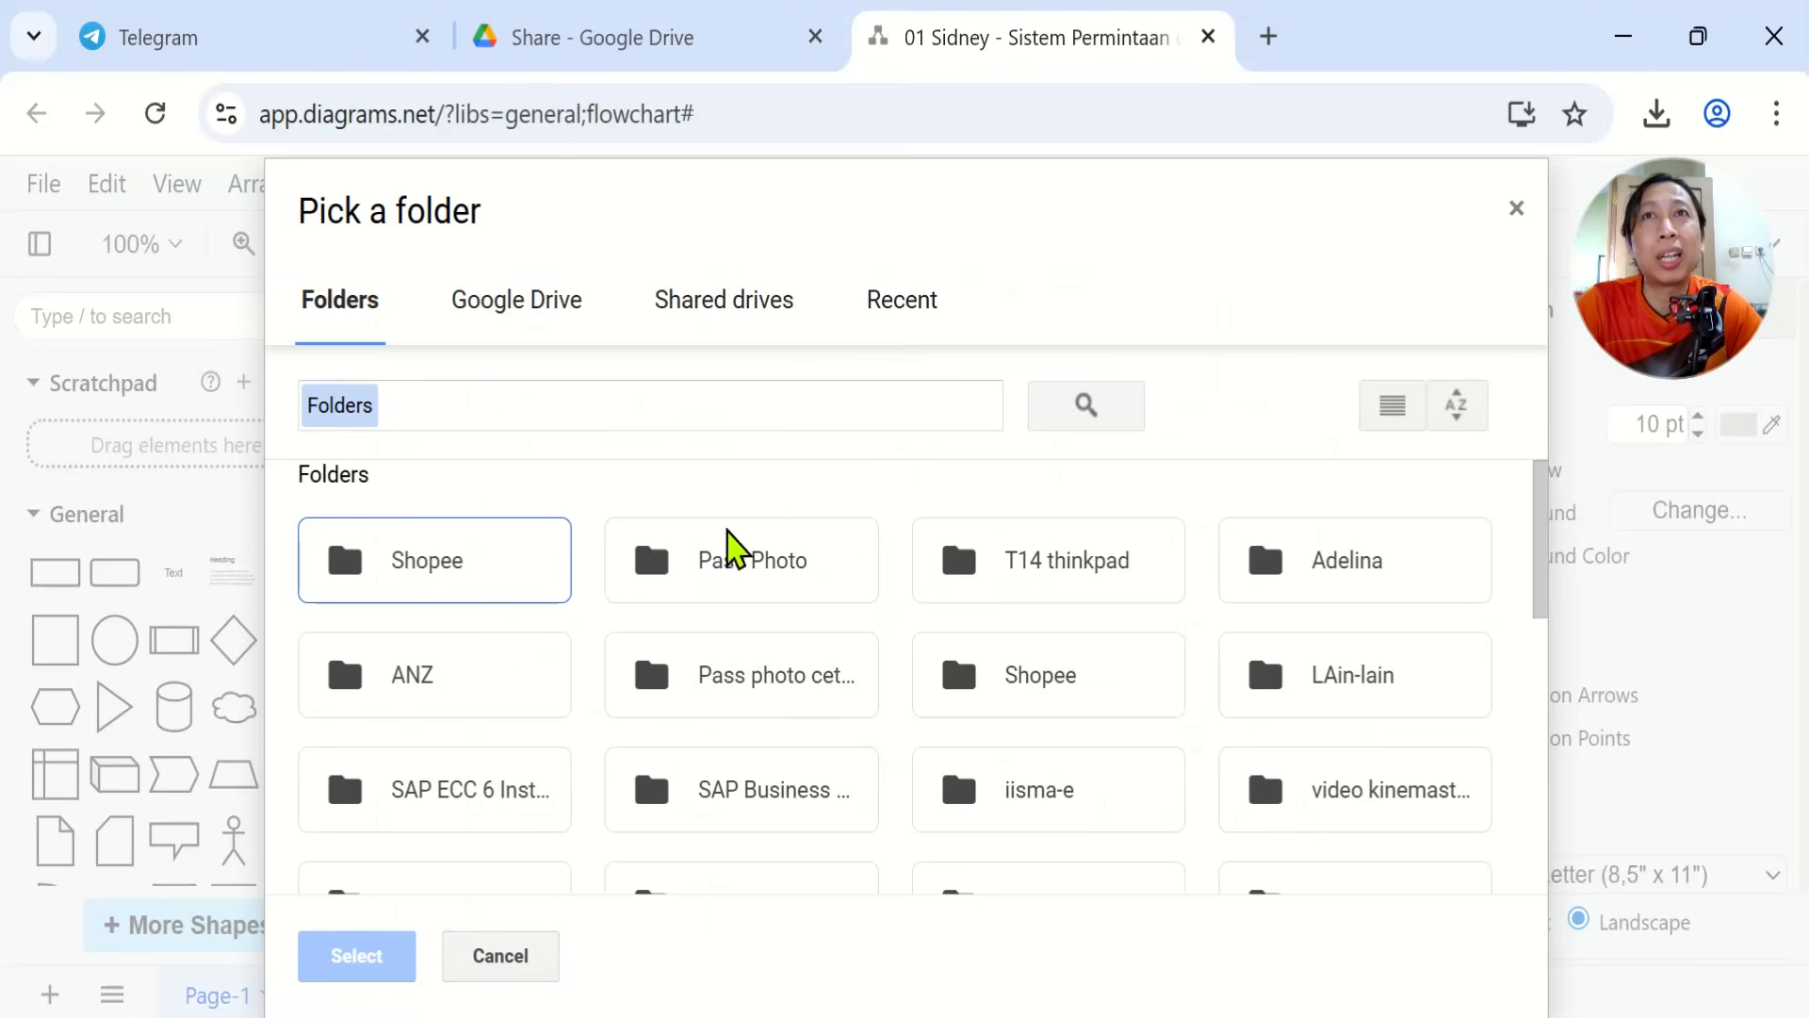
{"action": "scroll", "coordinate": [980, 697], "scroll_direction": "down", "scroll_amount": 5}
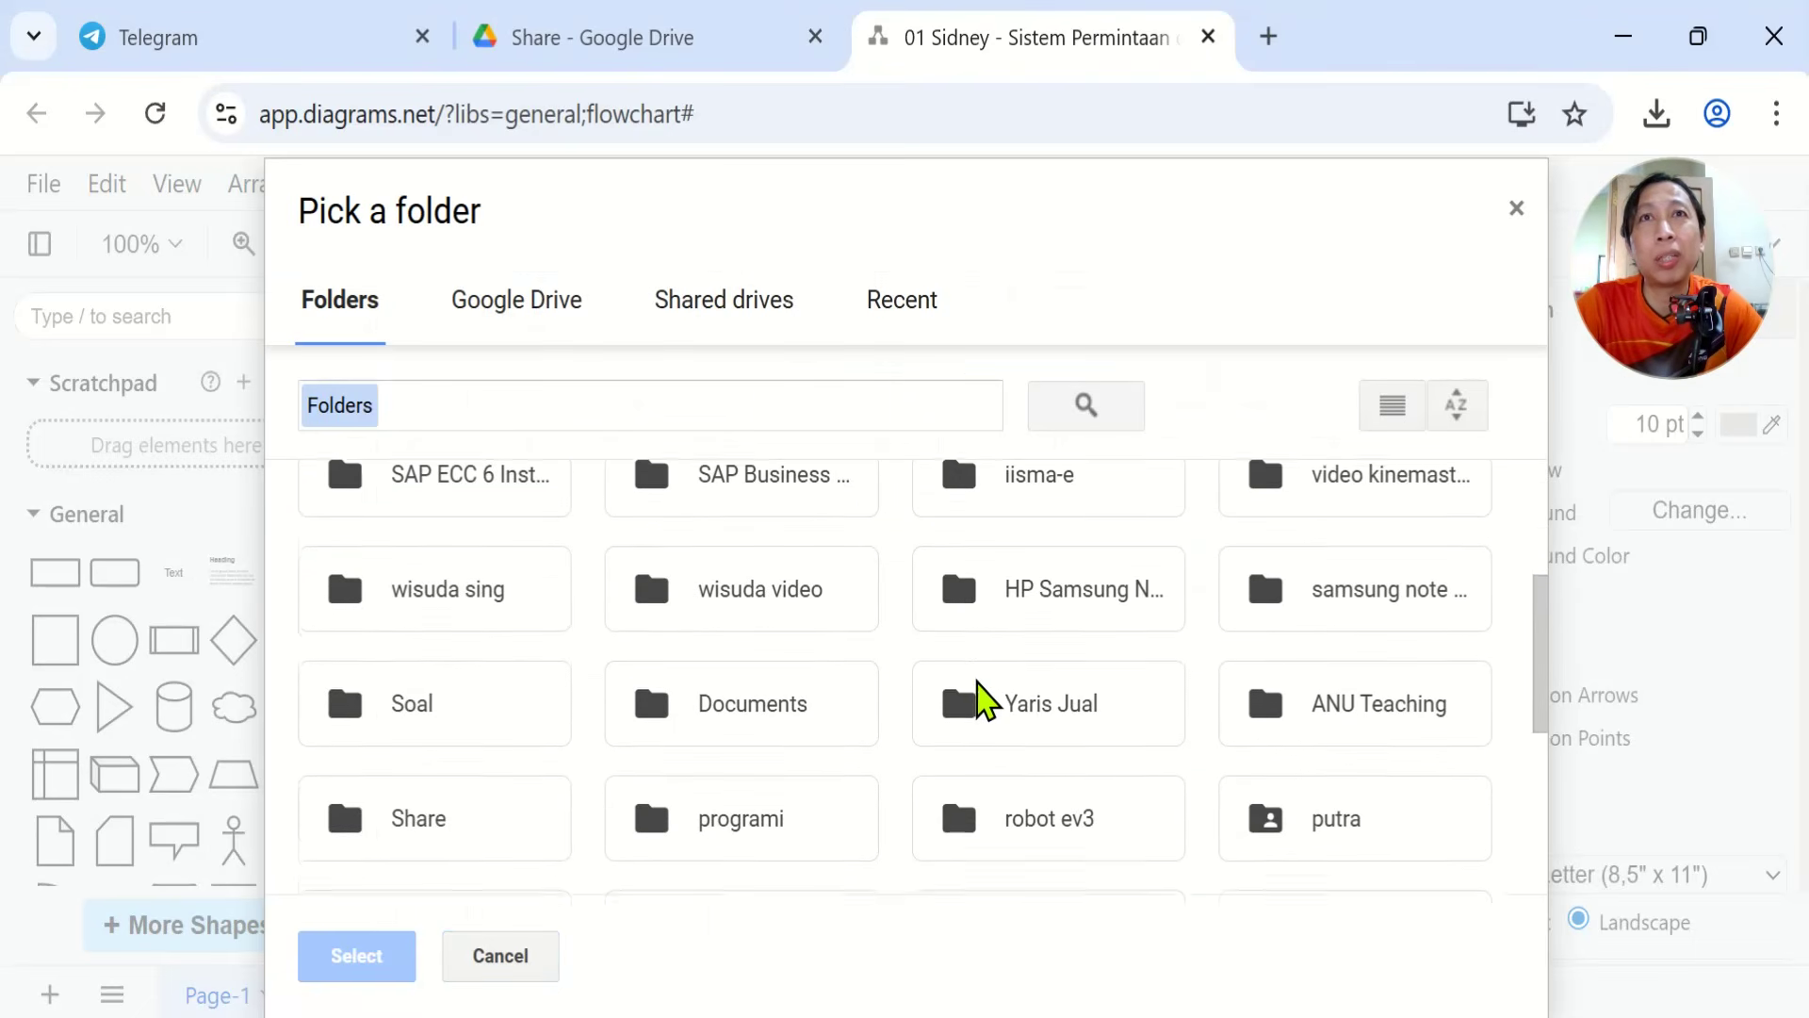
{"action": "scroll", "coordinate": [980, 698], "scroll_direction": "up", "scroll_amount": 5}
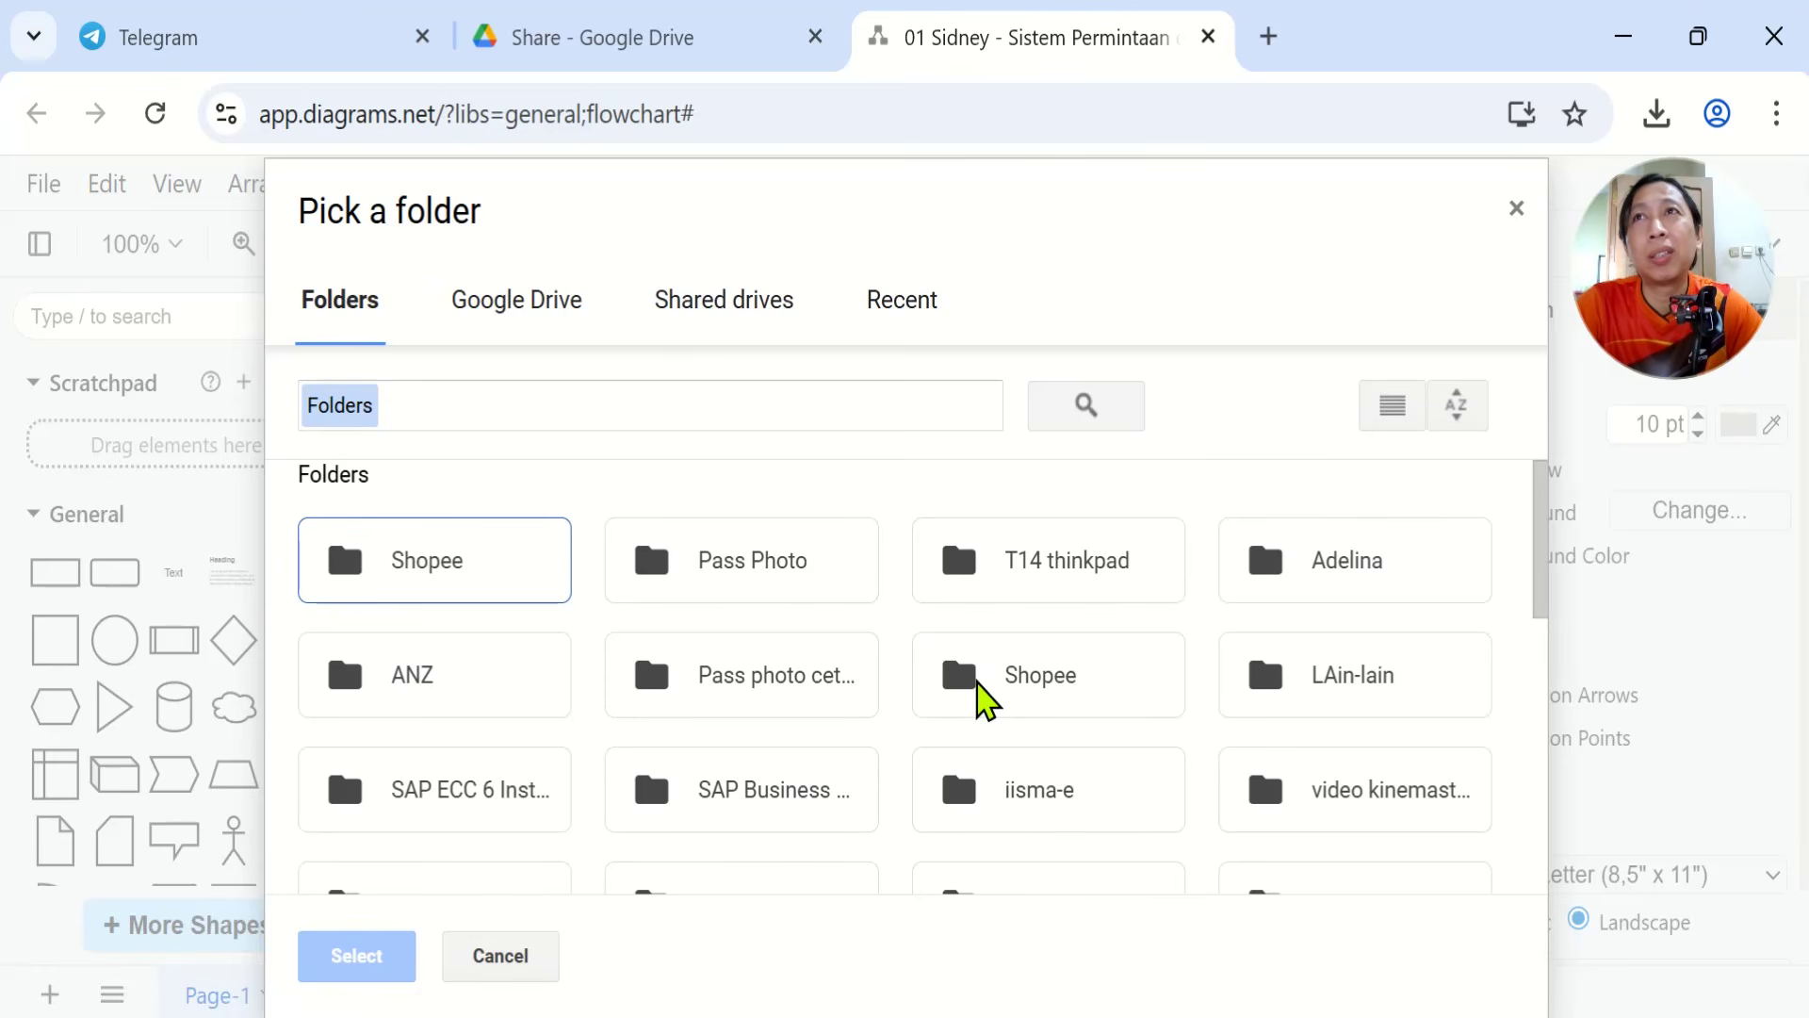
{"action": "scroll", "coordinate": [1101, 596], "scroll_direction": "down", "scroll_amount": 2}
{"action": "scroll", "coordinate": [1100, 595], "scroll_direction": "up", "scroll_amount": 2}
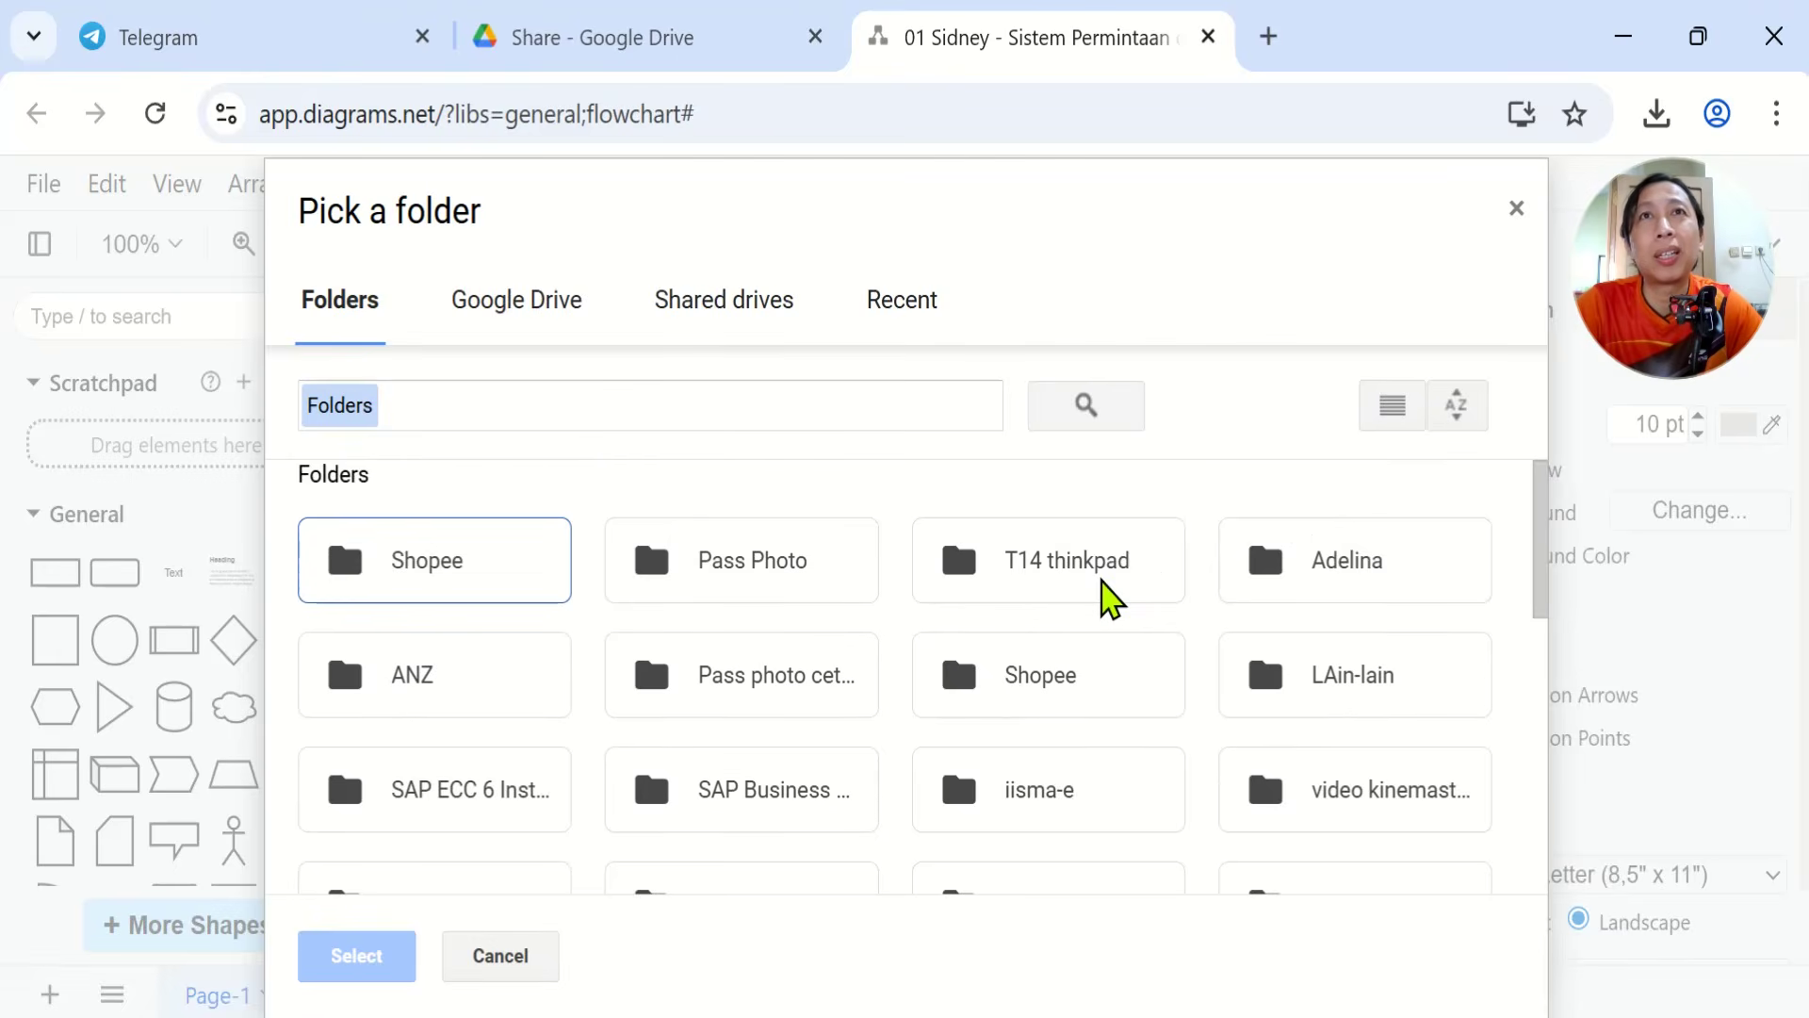
{"action": "scroll", "coordinate": [1108, 598], "scroll_direction": "down", "scroll_amount": 1}
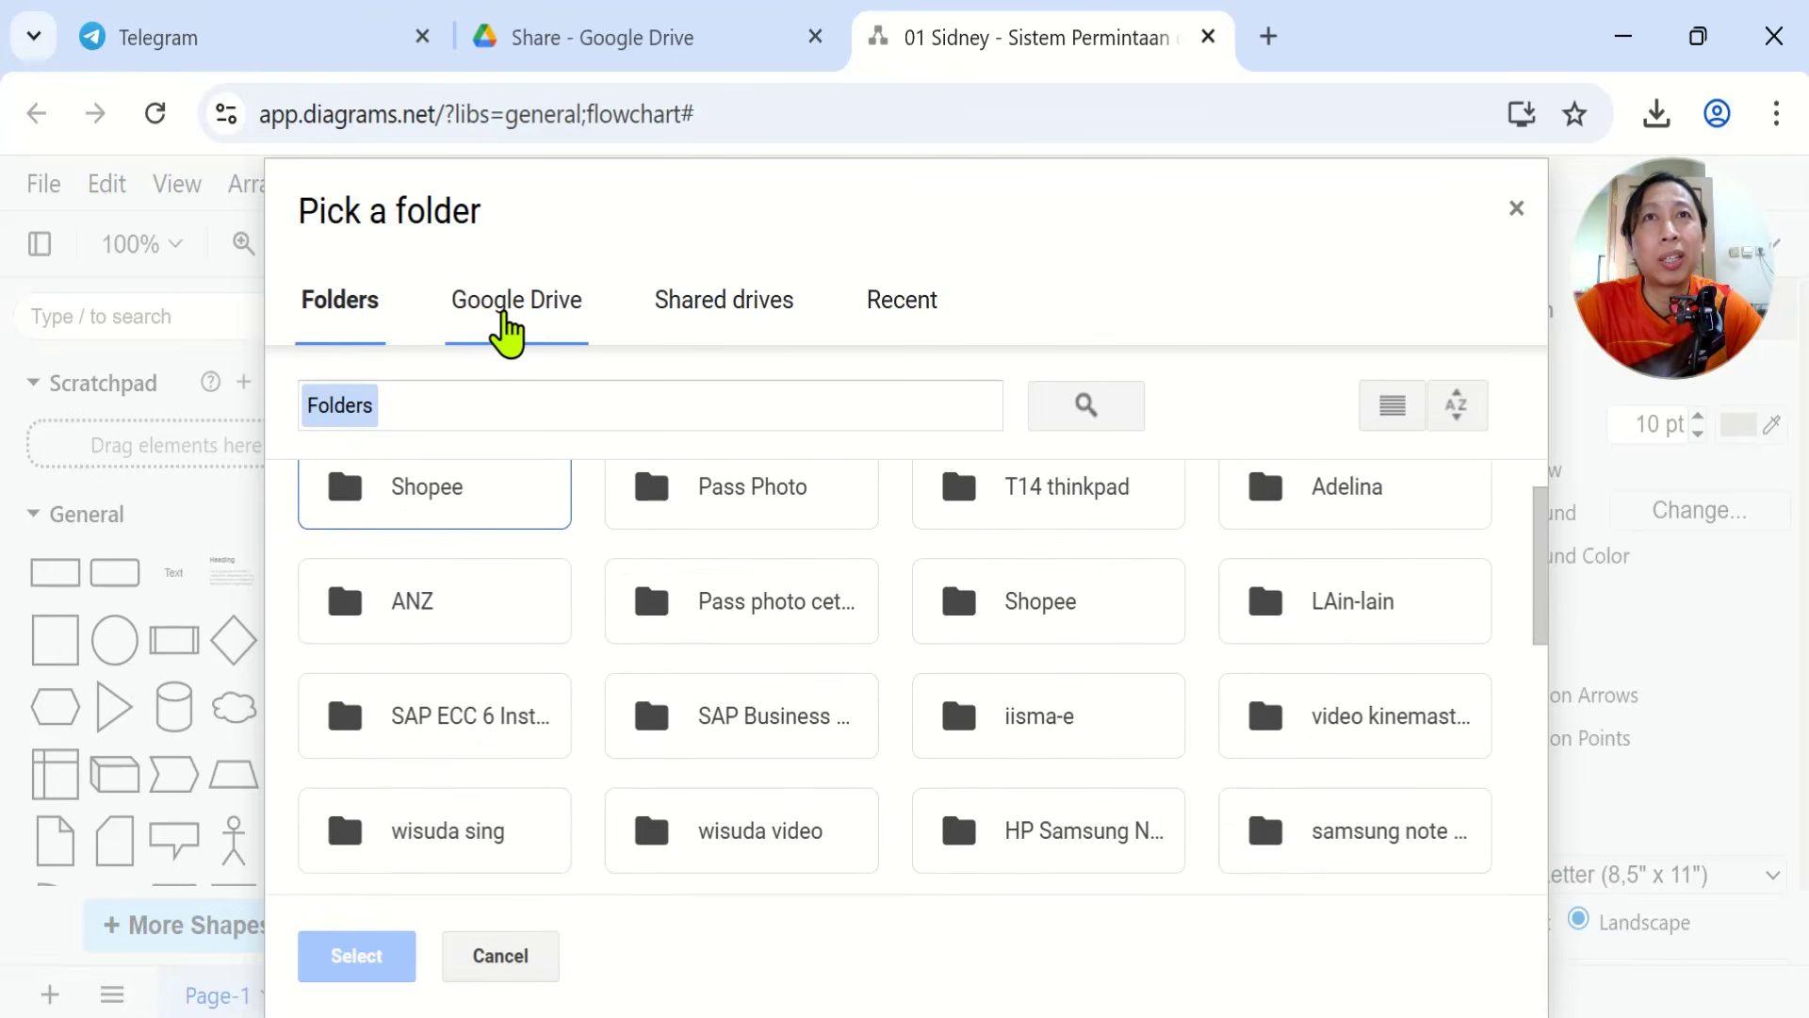
Select the draw.io folder from Google Drive as the diagram's save location
{"action": "left_click", "coordinate": [507, 331]}
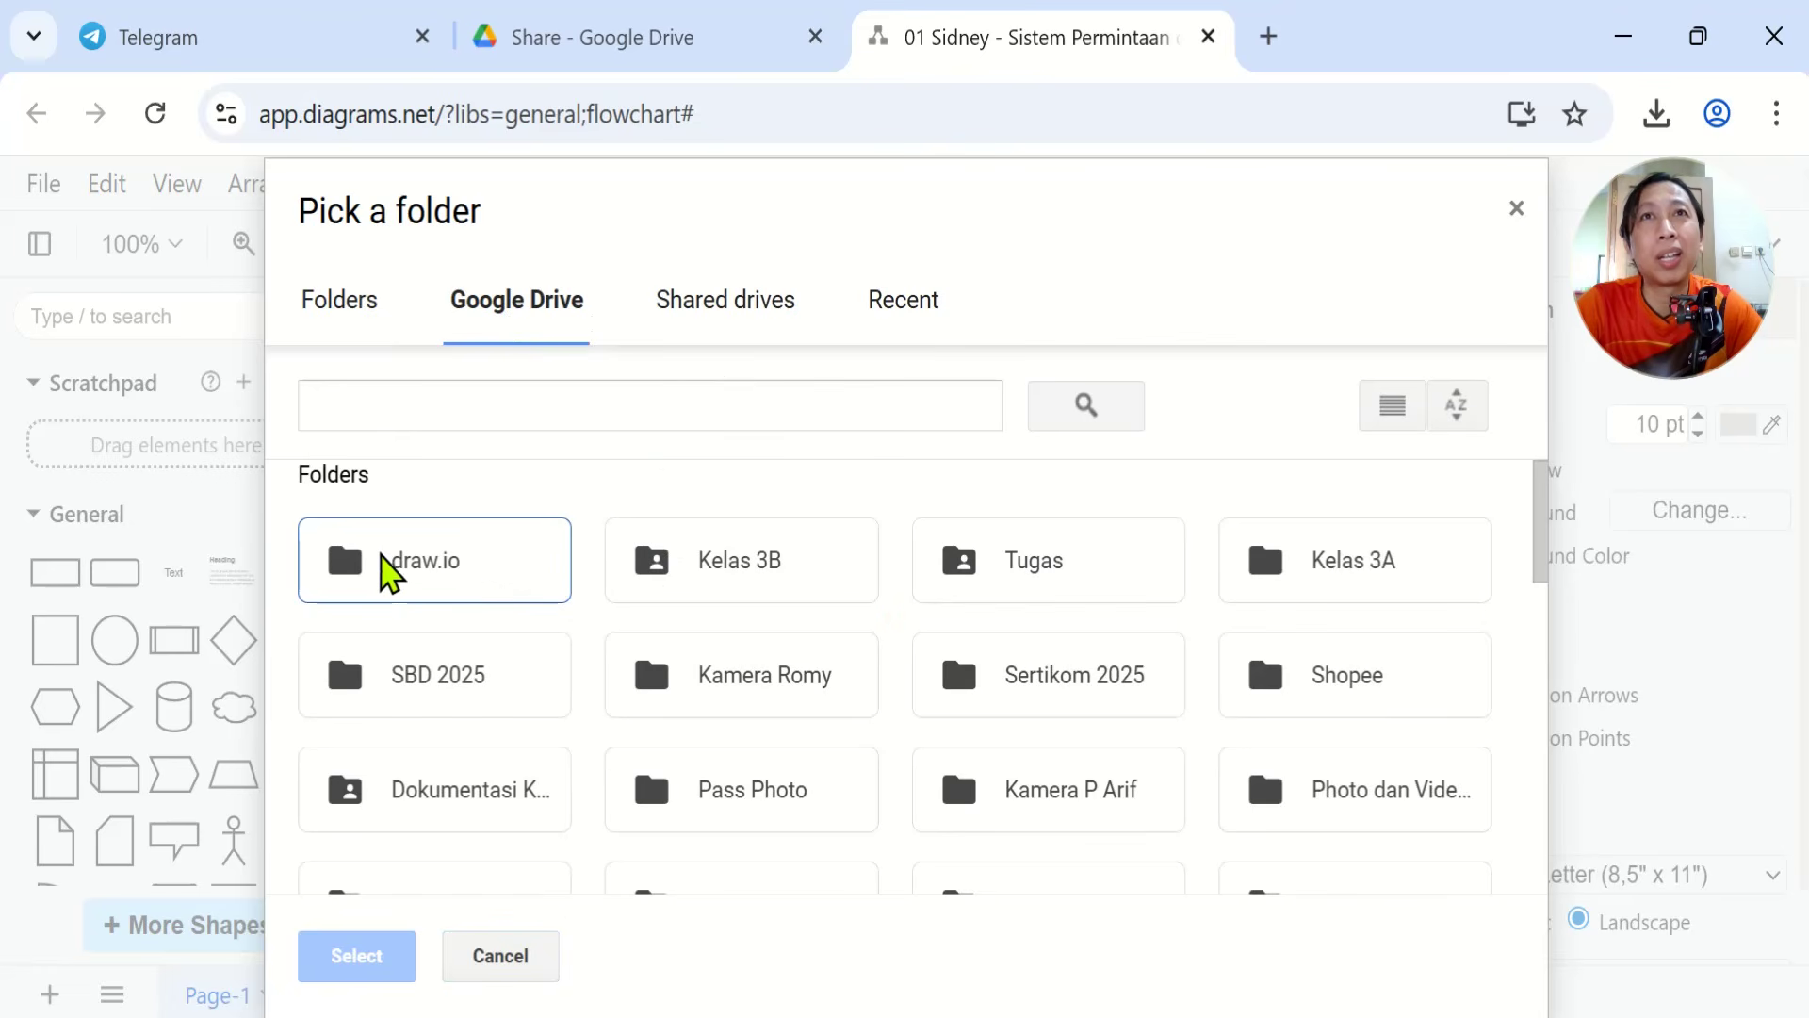
{"action": "double_click", "coordinate": [461, 578]}
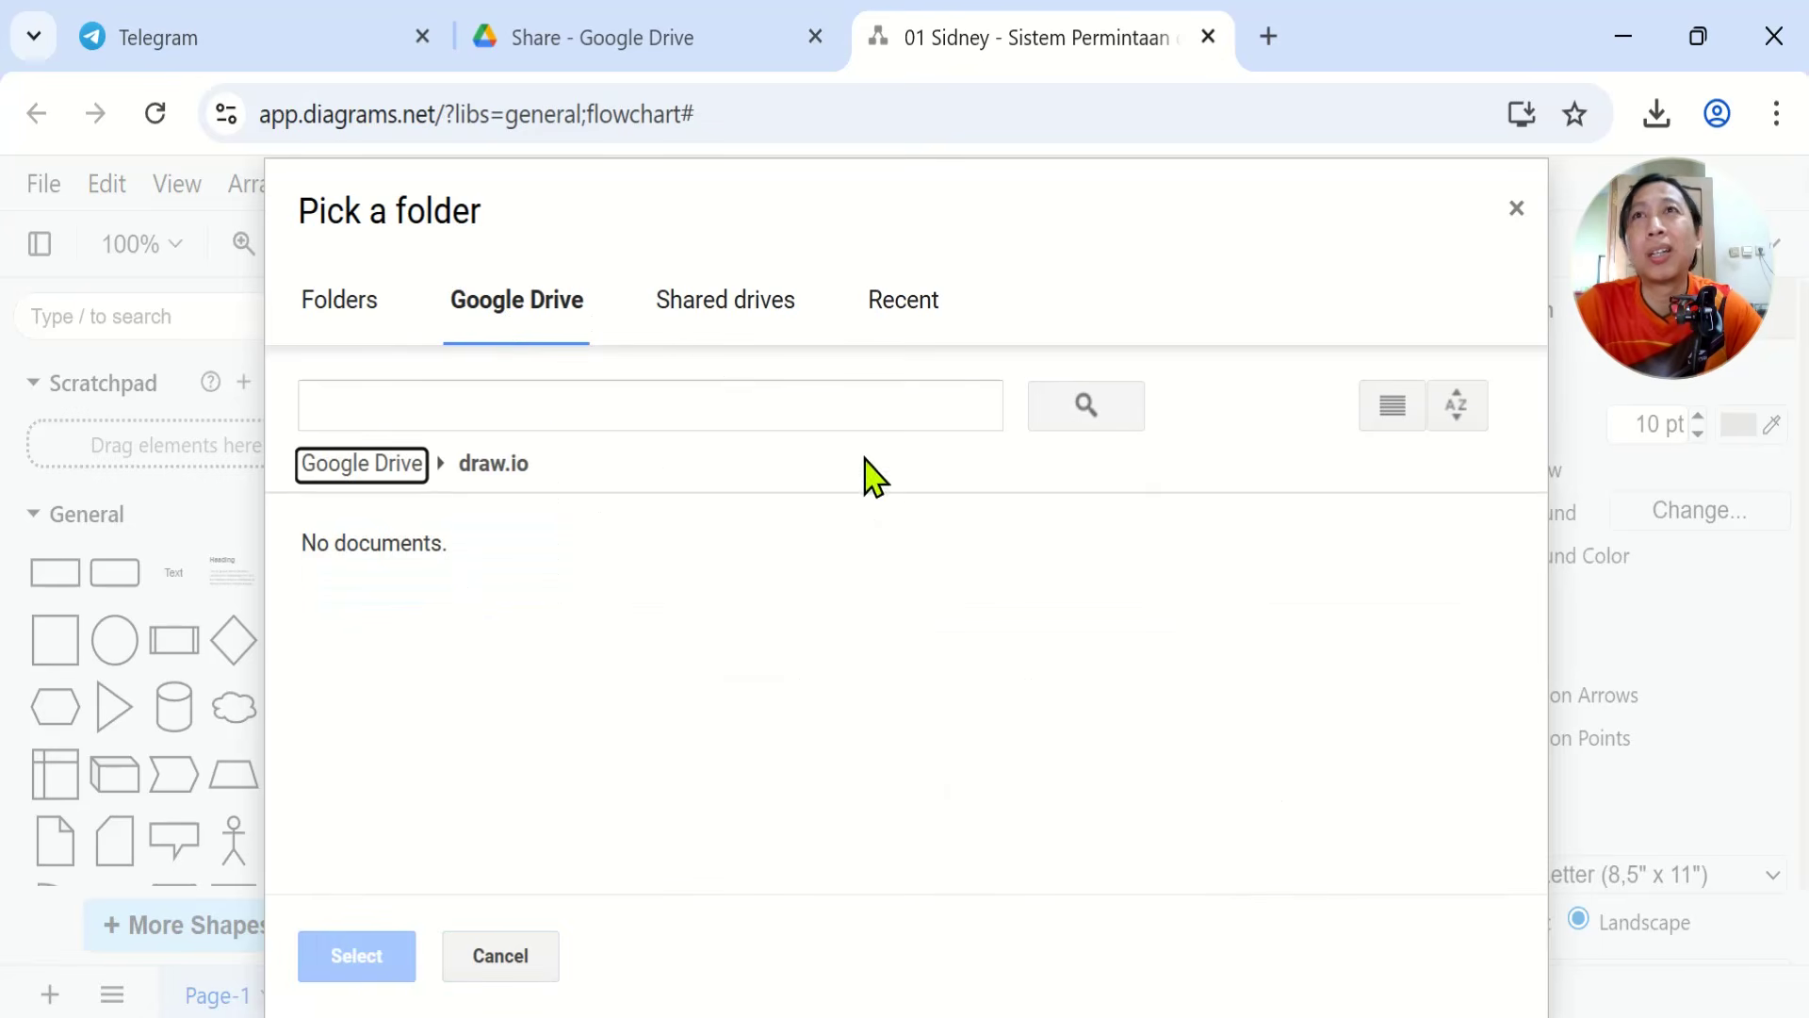
{"action": "left_click", "coordinate": [358, 471]}
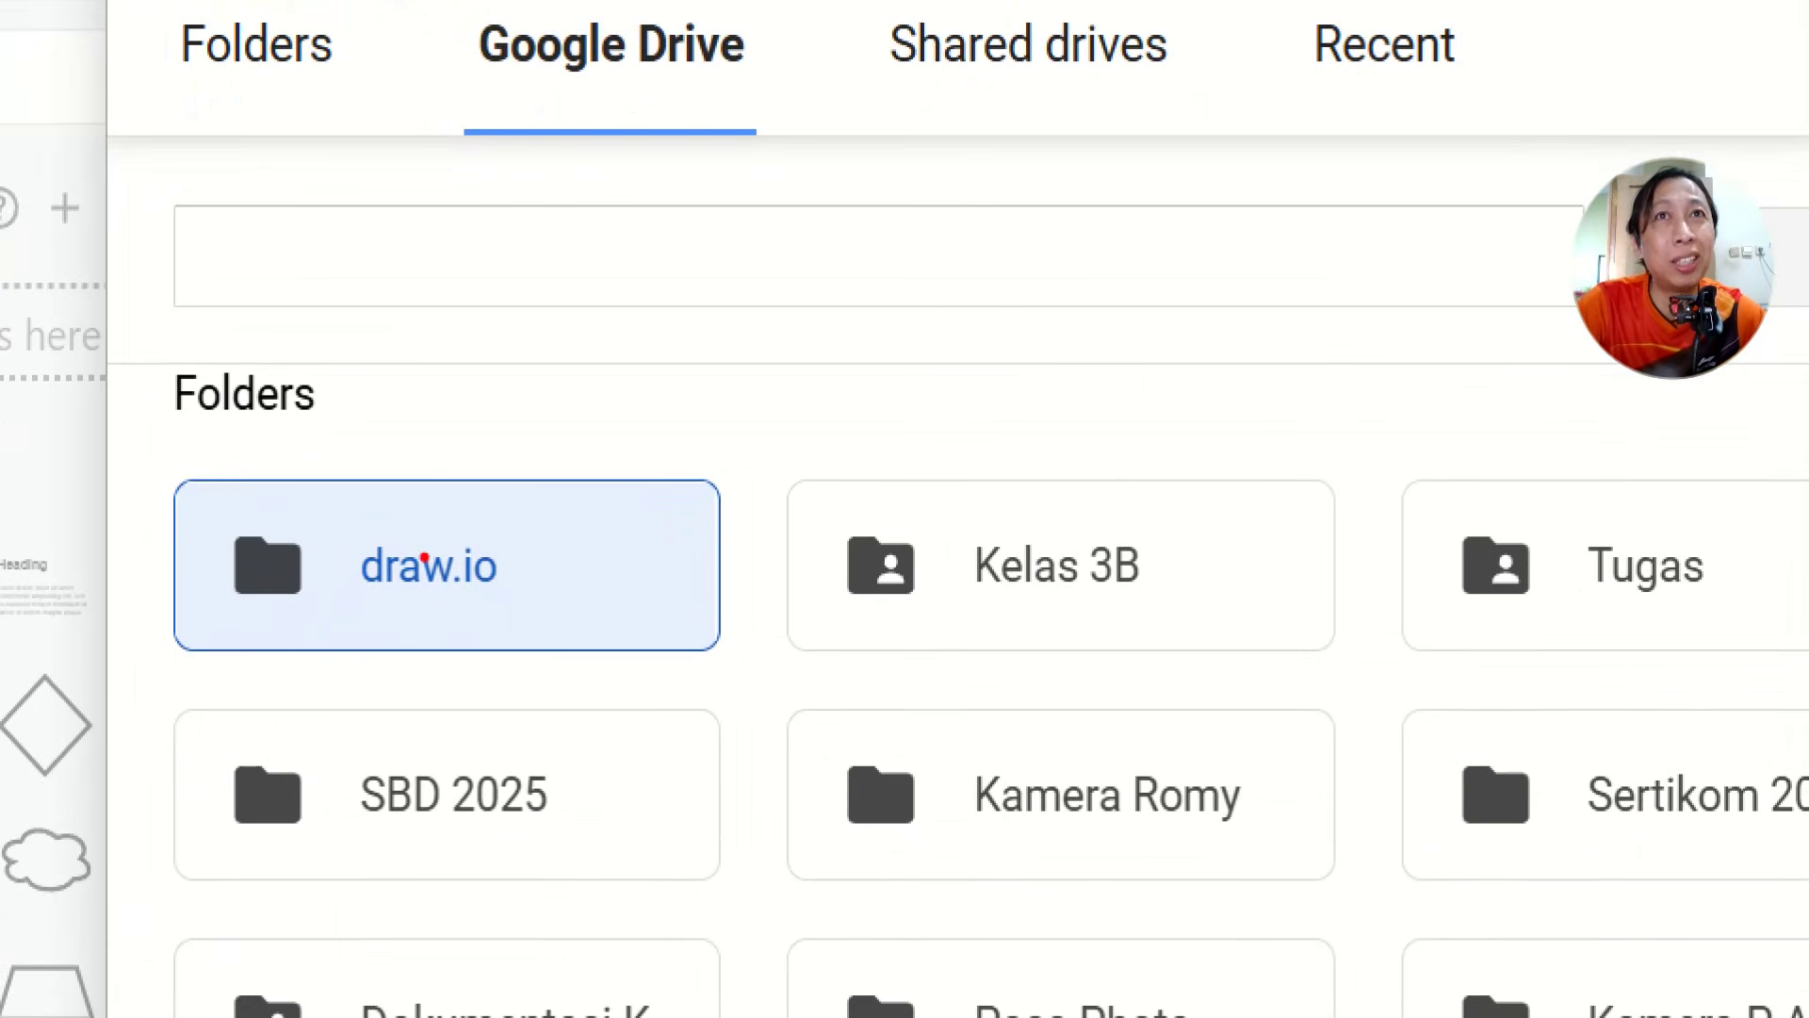
{"action": "mouse_move", "coordinate": [615, 440]}
{"action": "left_mouse_down"}
{"action": "mouse_move", "coordinate": [279, 661]}
{"action": "mouse_move", "coordinate": [457, 440]}
{"action": "left_mouse_up"}
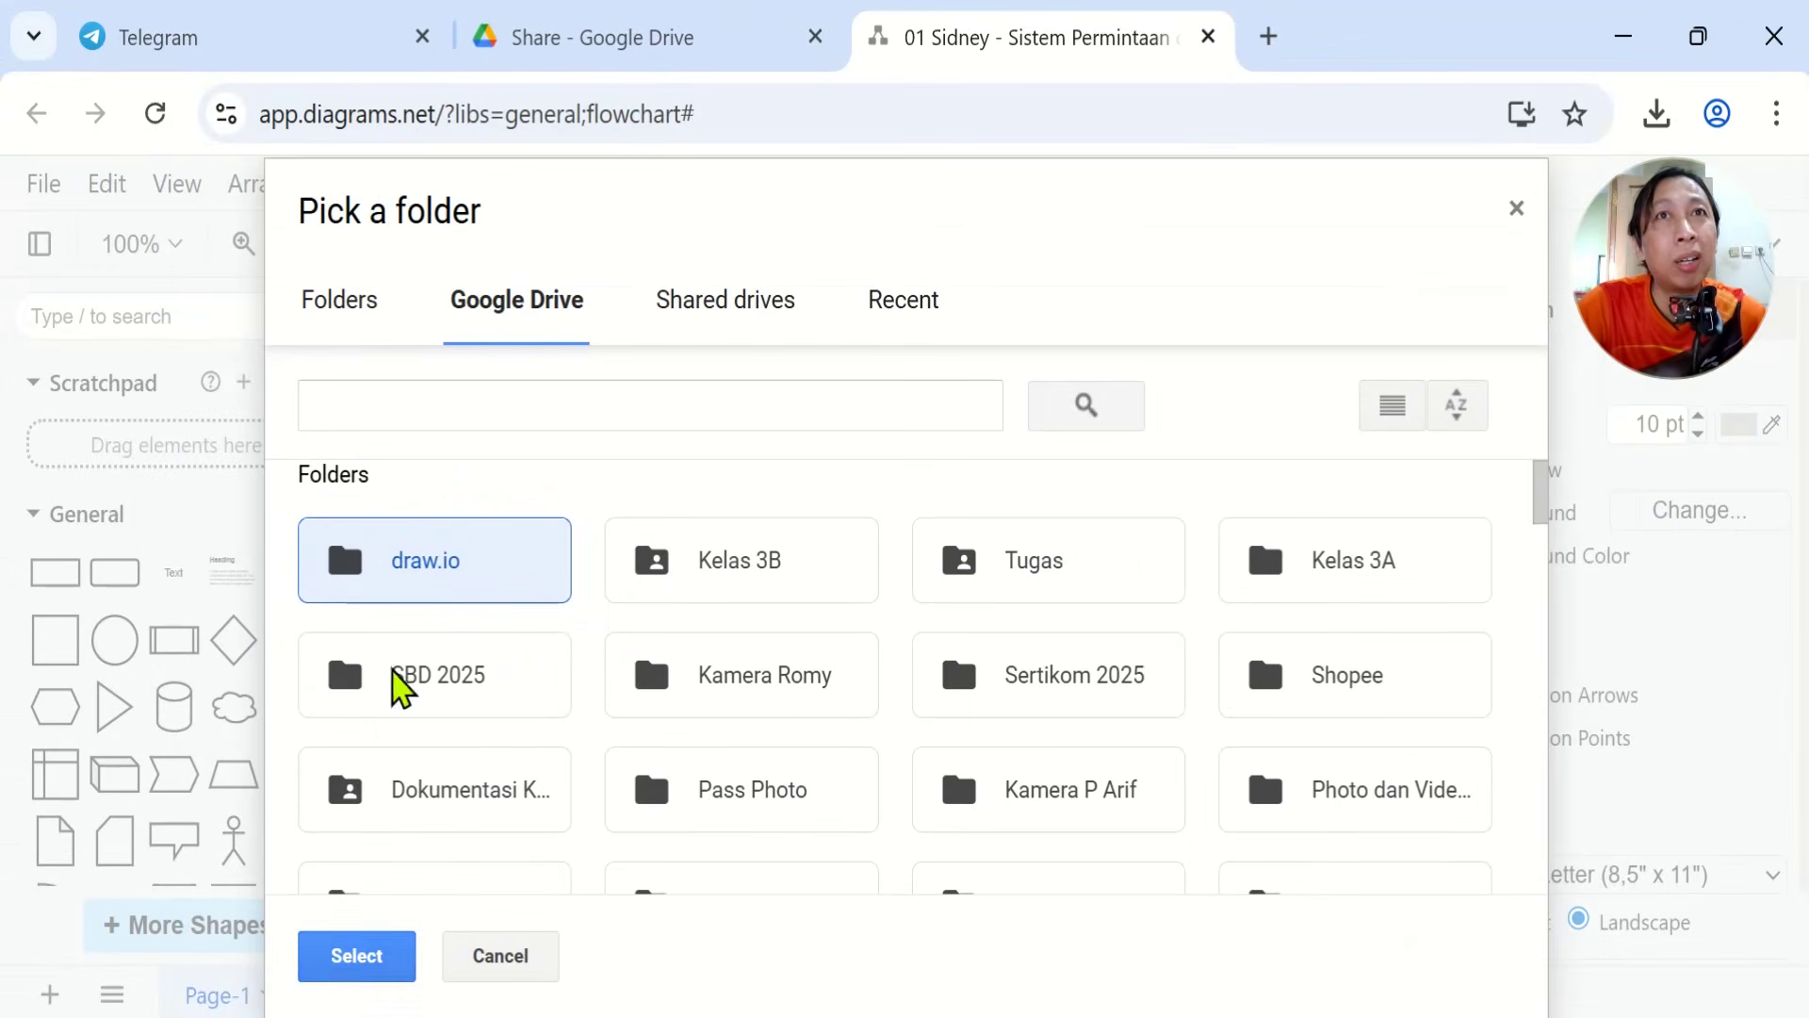
{"action": "left_click", "coordinate": [358, 955]}
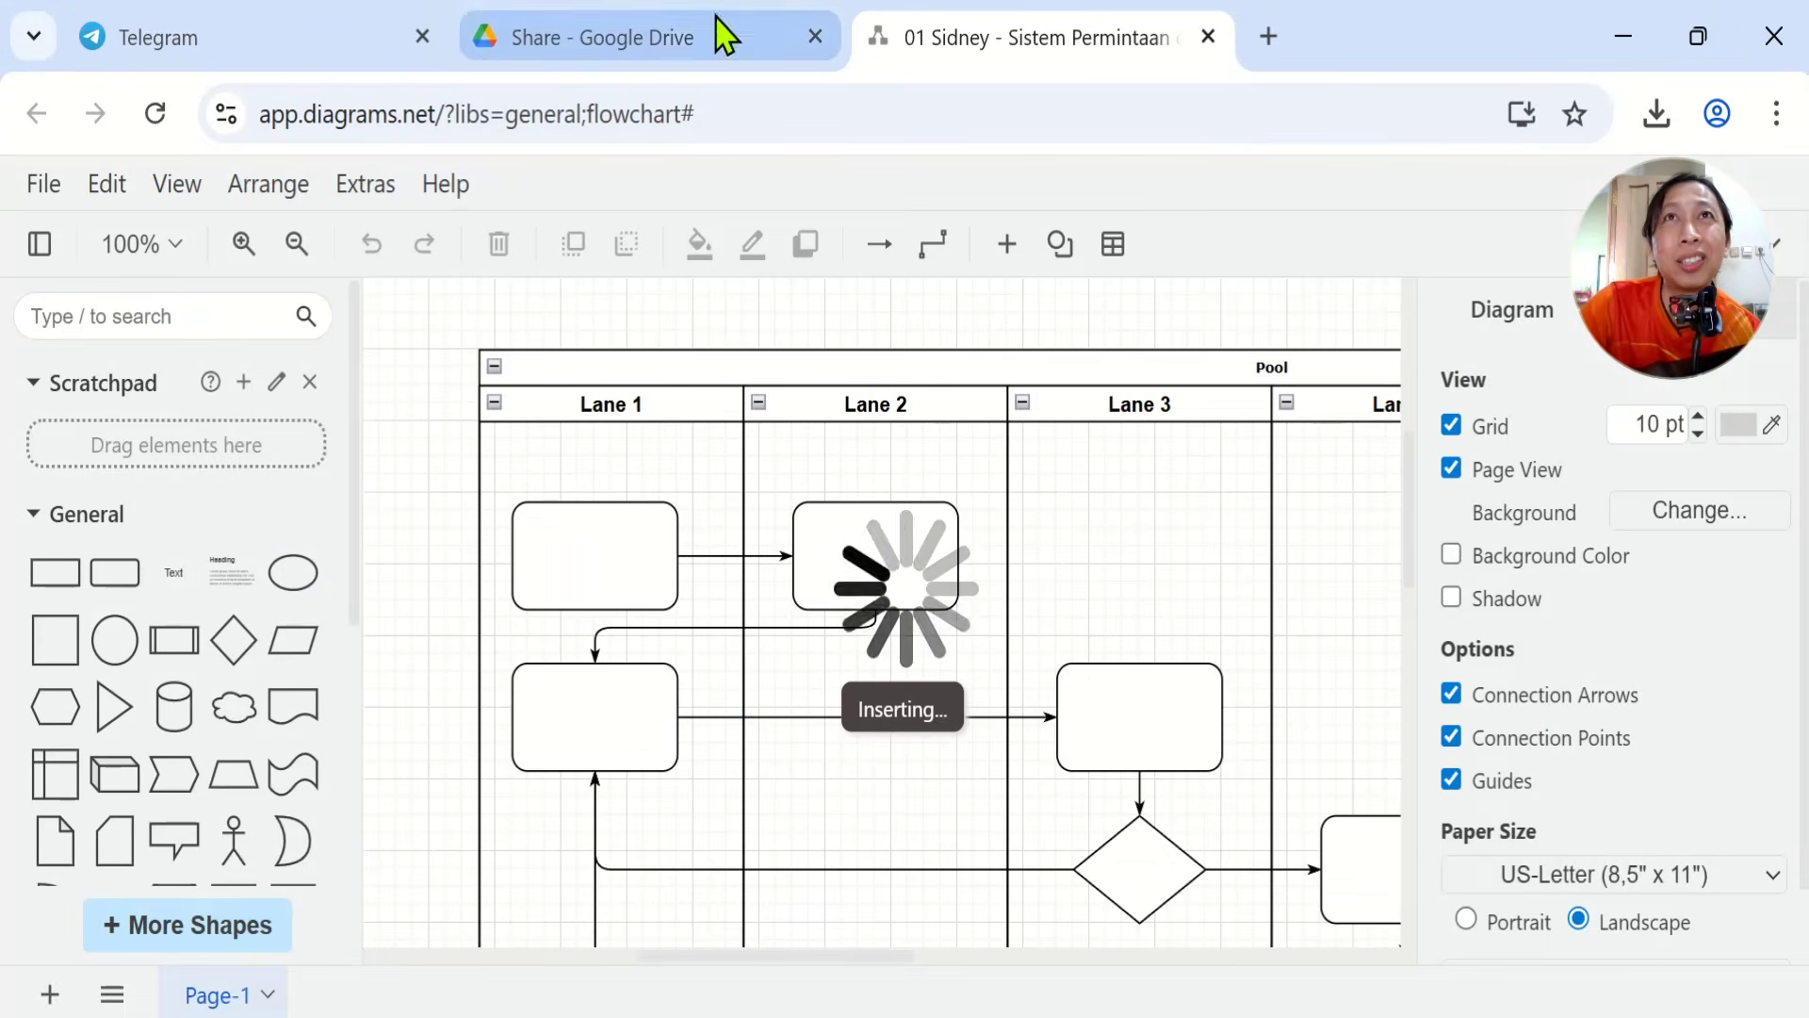
Open the draw.io folder within the Share folder in Google Drive to check the saved flowchart, then return to the diagram
{"action": "left_click", "coordinate": [698, 38]}
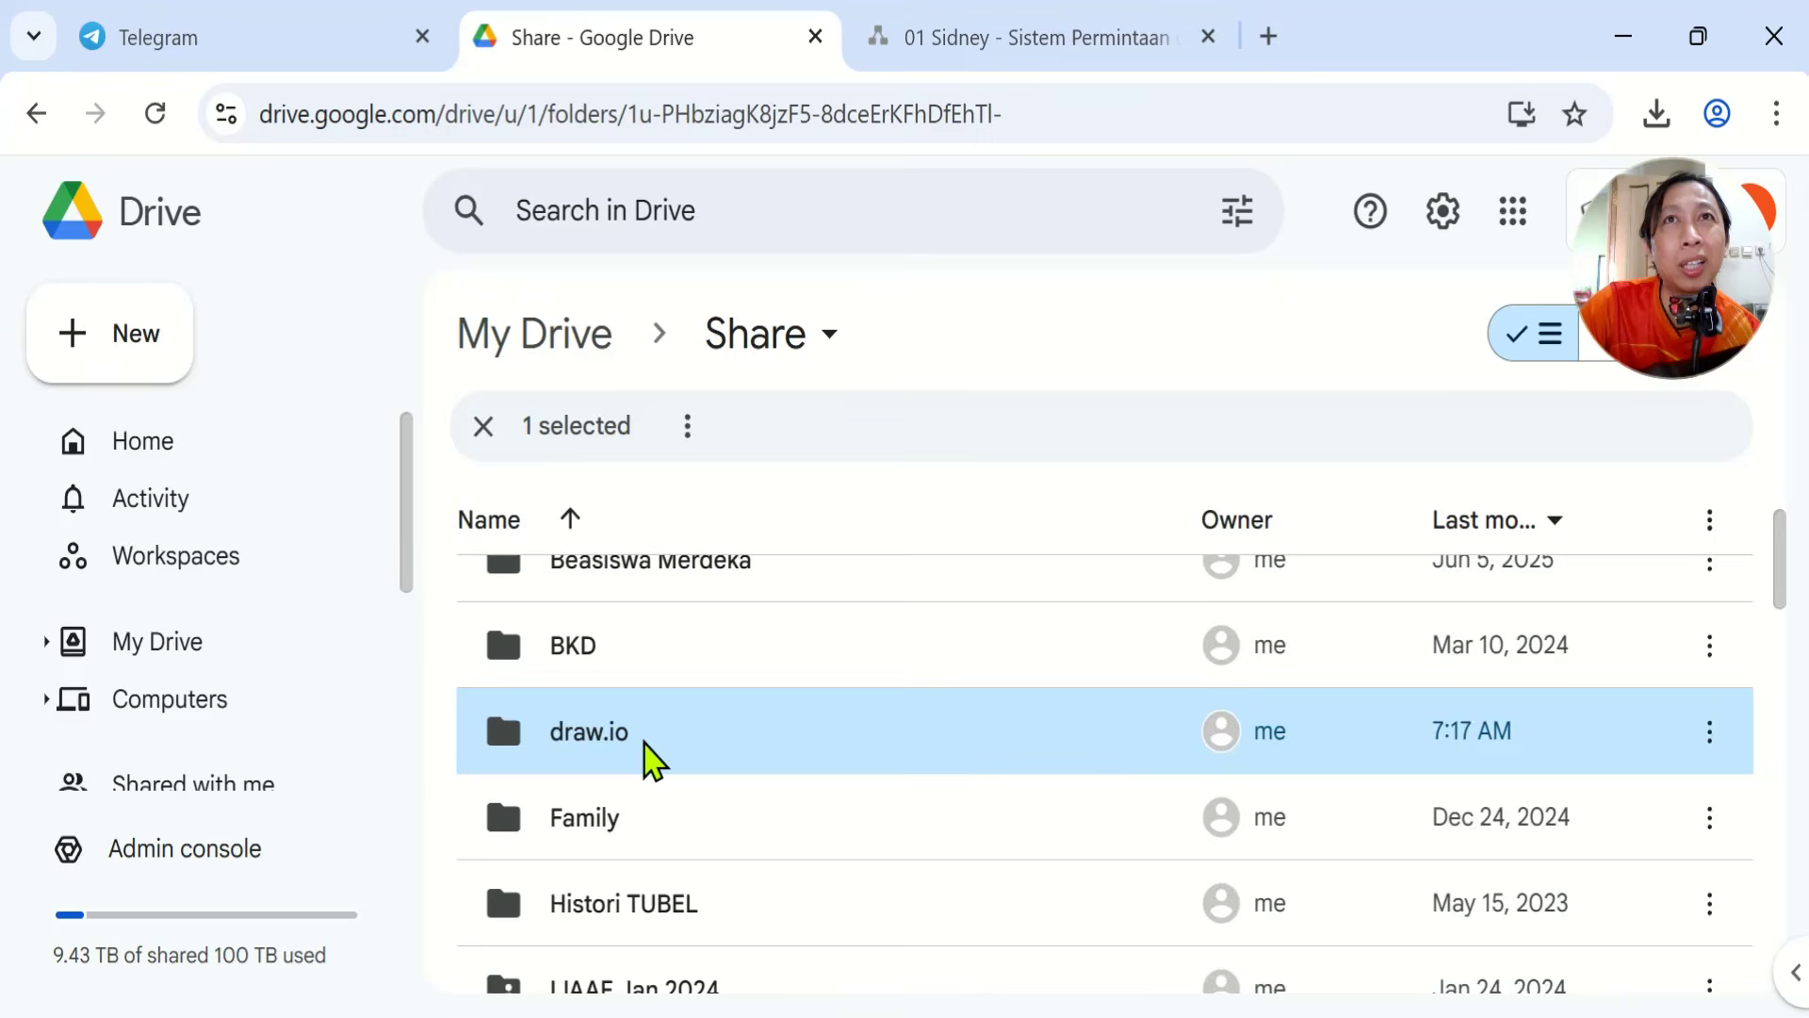
{"action": "double_click", "coordinate": [651, 758]}
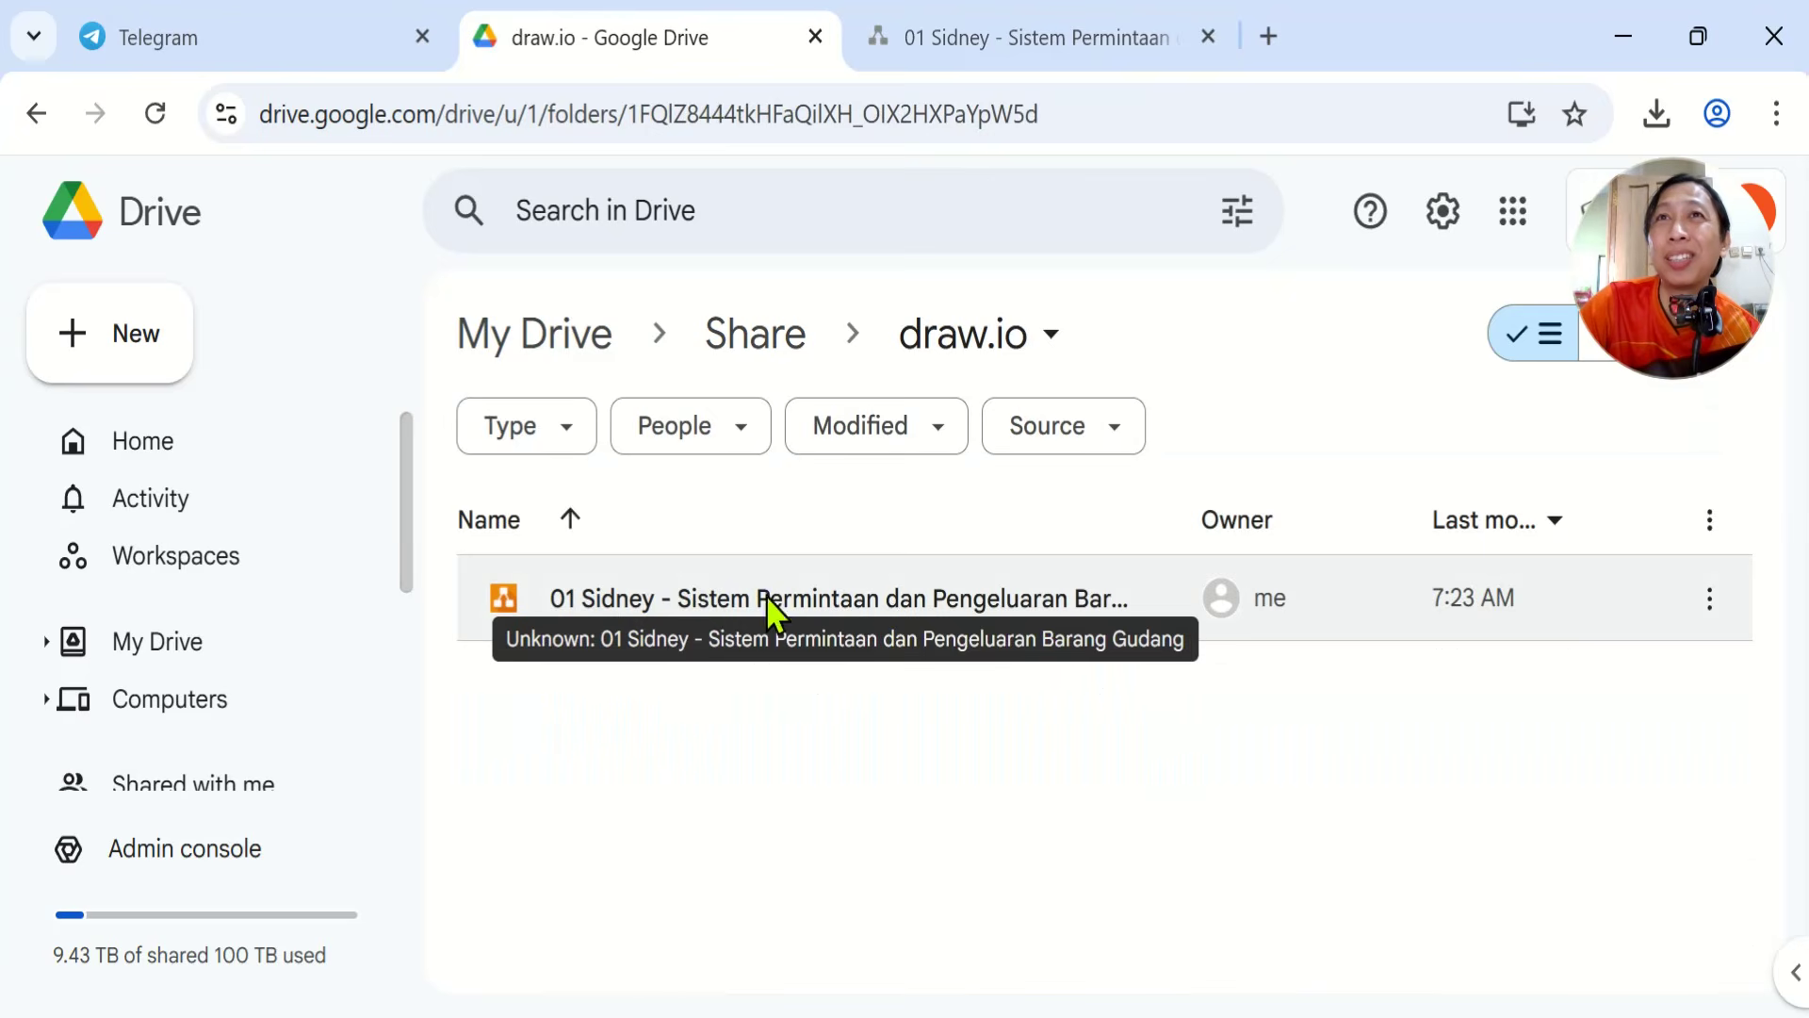
{"action": "left_click", "coordinate": [1053, 49]}
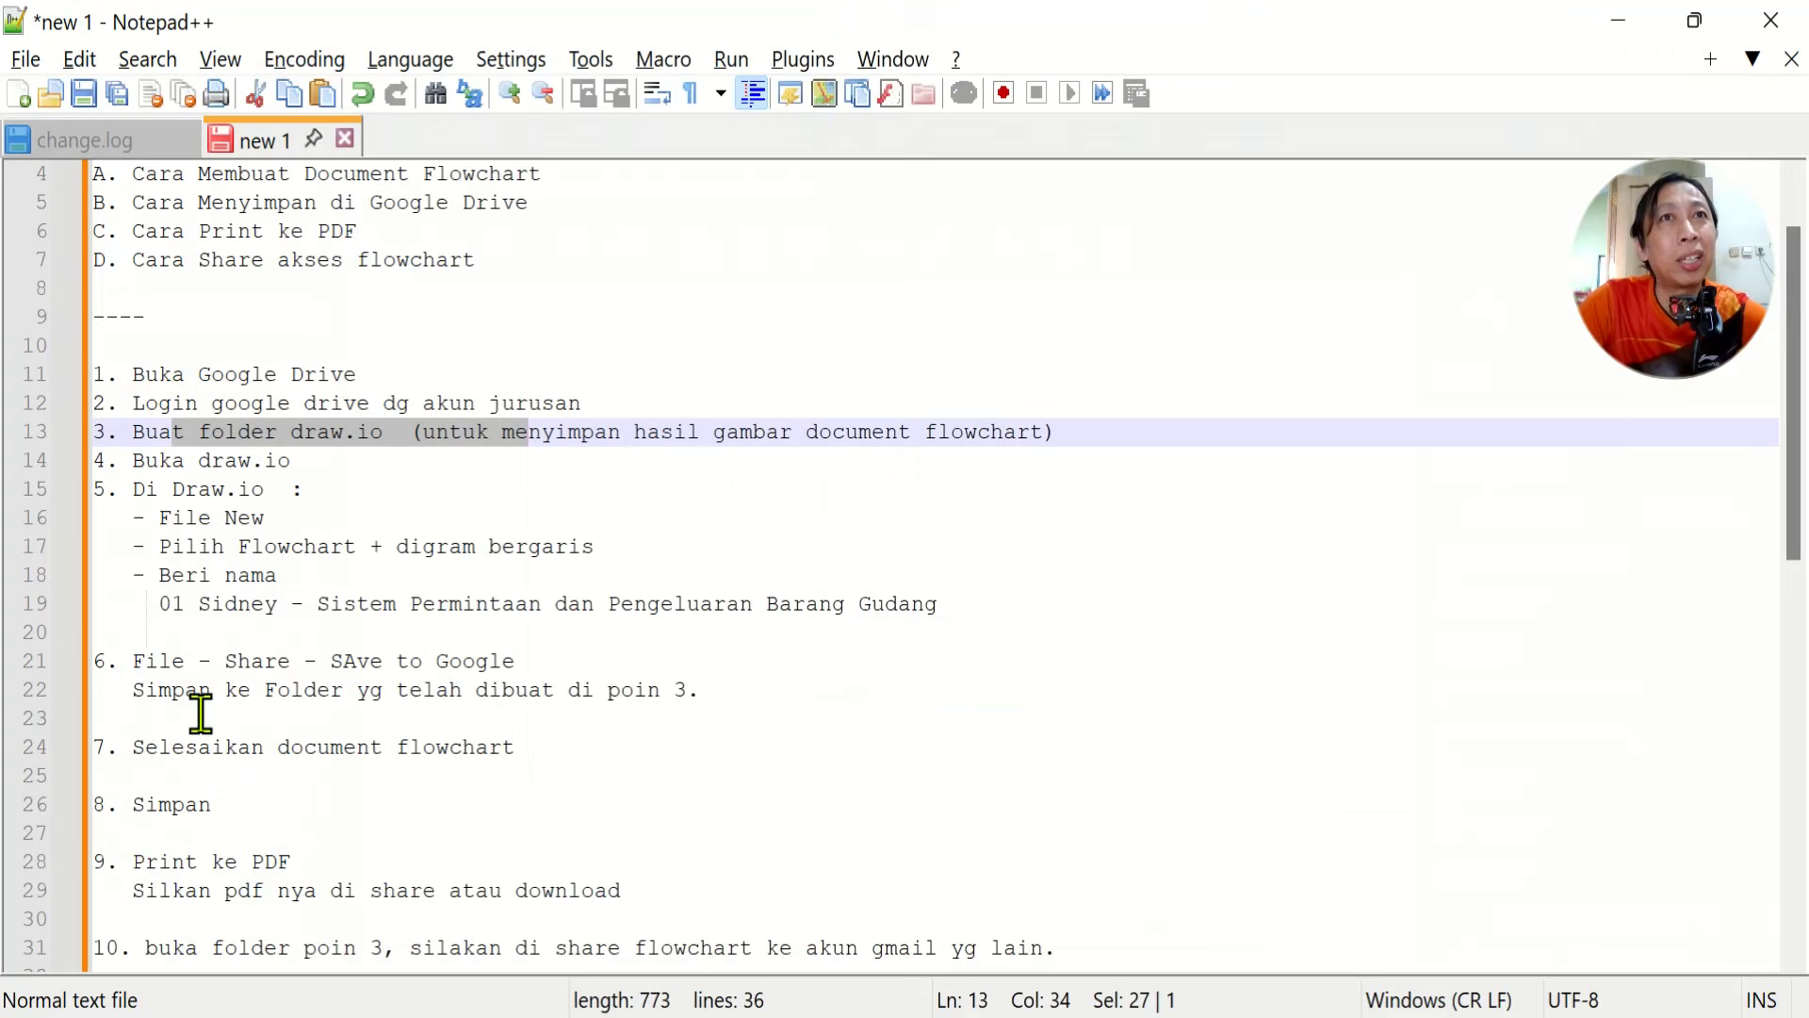
Read instruction 10 and topic D on sharing flowchart access in the Notepad++ notes
{"action": "scroll", "coordinate": [537, 807], "scroll_direction": "down", "scroll_amount": 1}
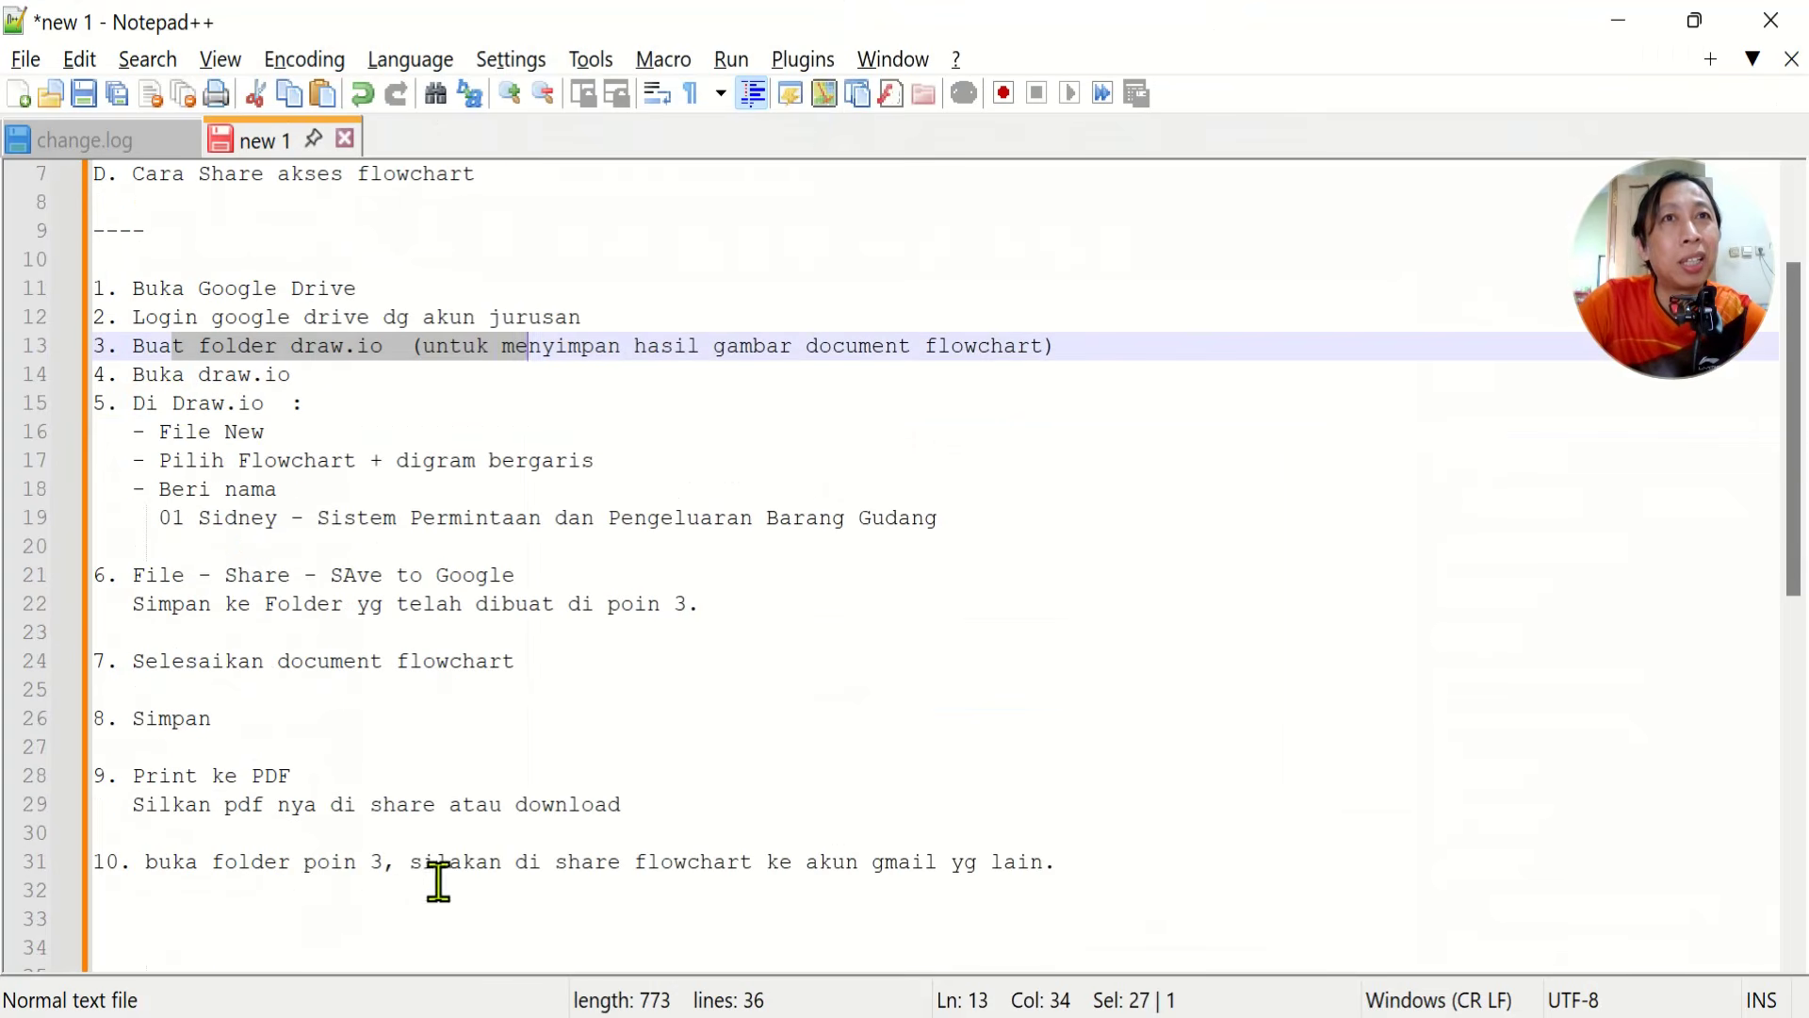
{"action": "left_click_drag", "start_coordinate": [263, 868], "coordinate": [1042, 860]}
{"action": "scroll", "coordinate": [844, 553], "scroll_direction": "up", "scroll_amount": 2}
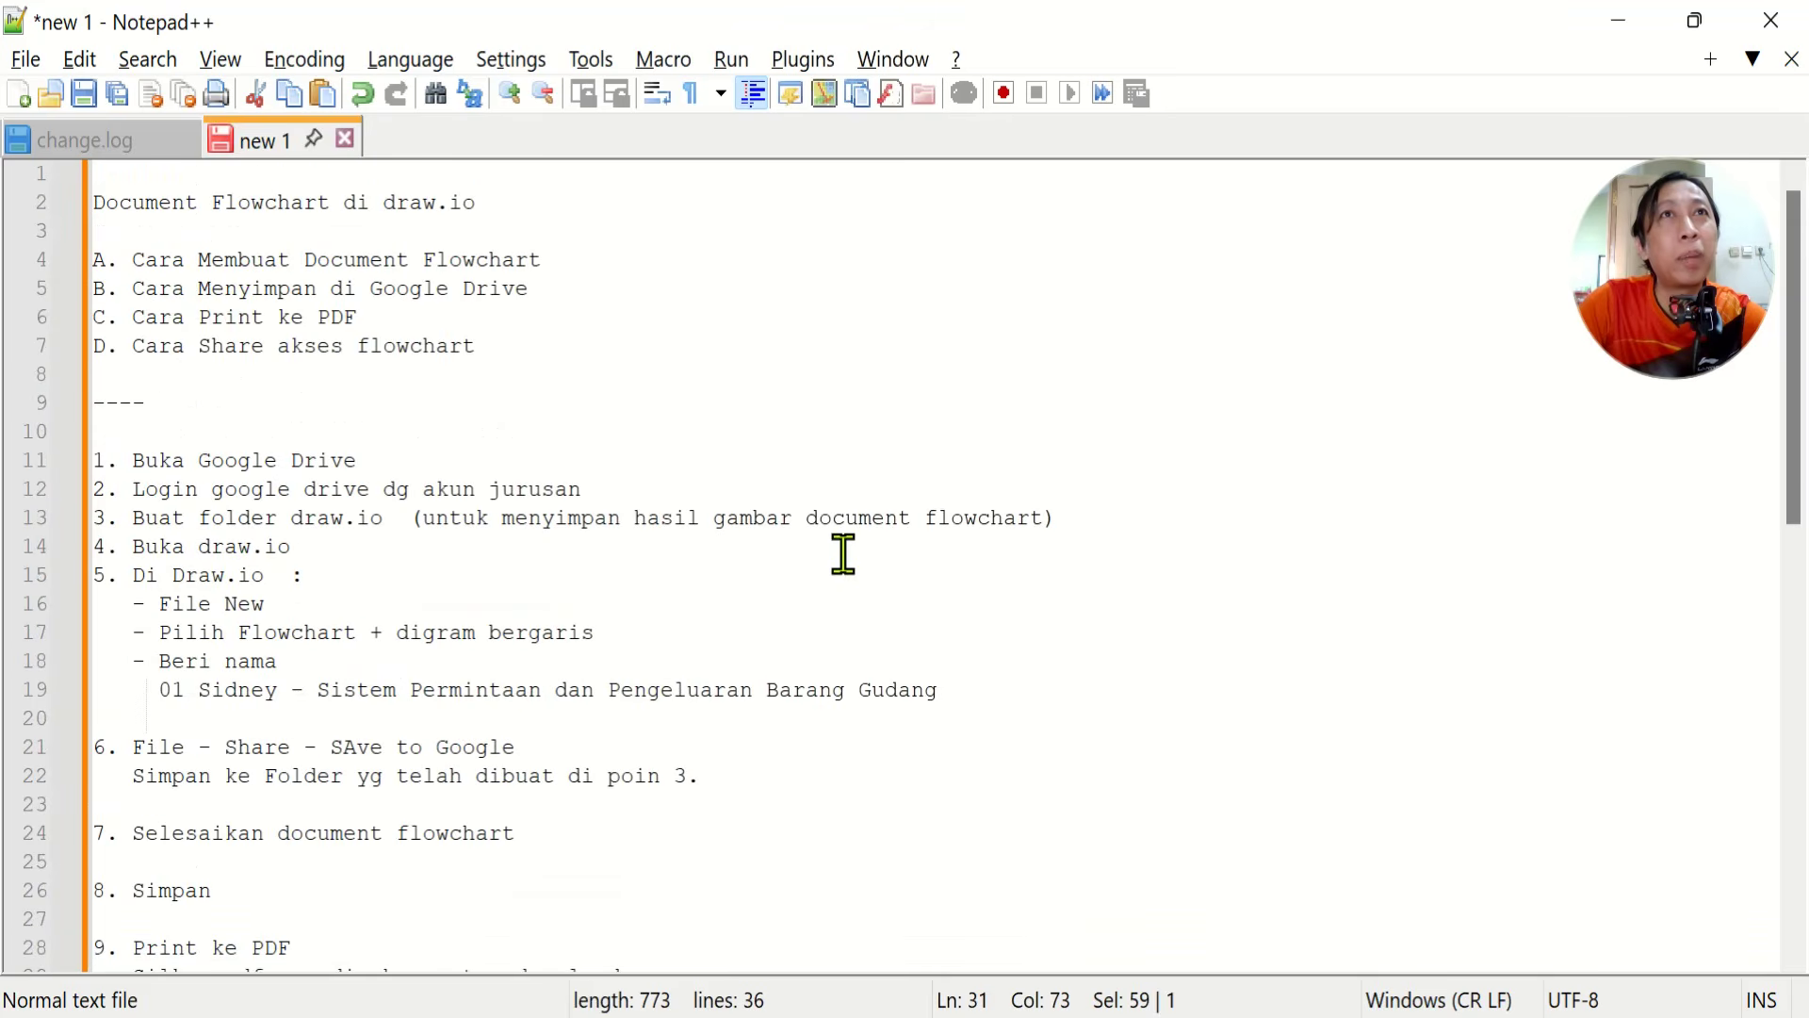
{"action": "left_click_drag", "start_coordinate": [158, 345], "coordinate": [573, 341]}
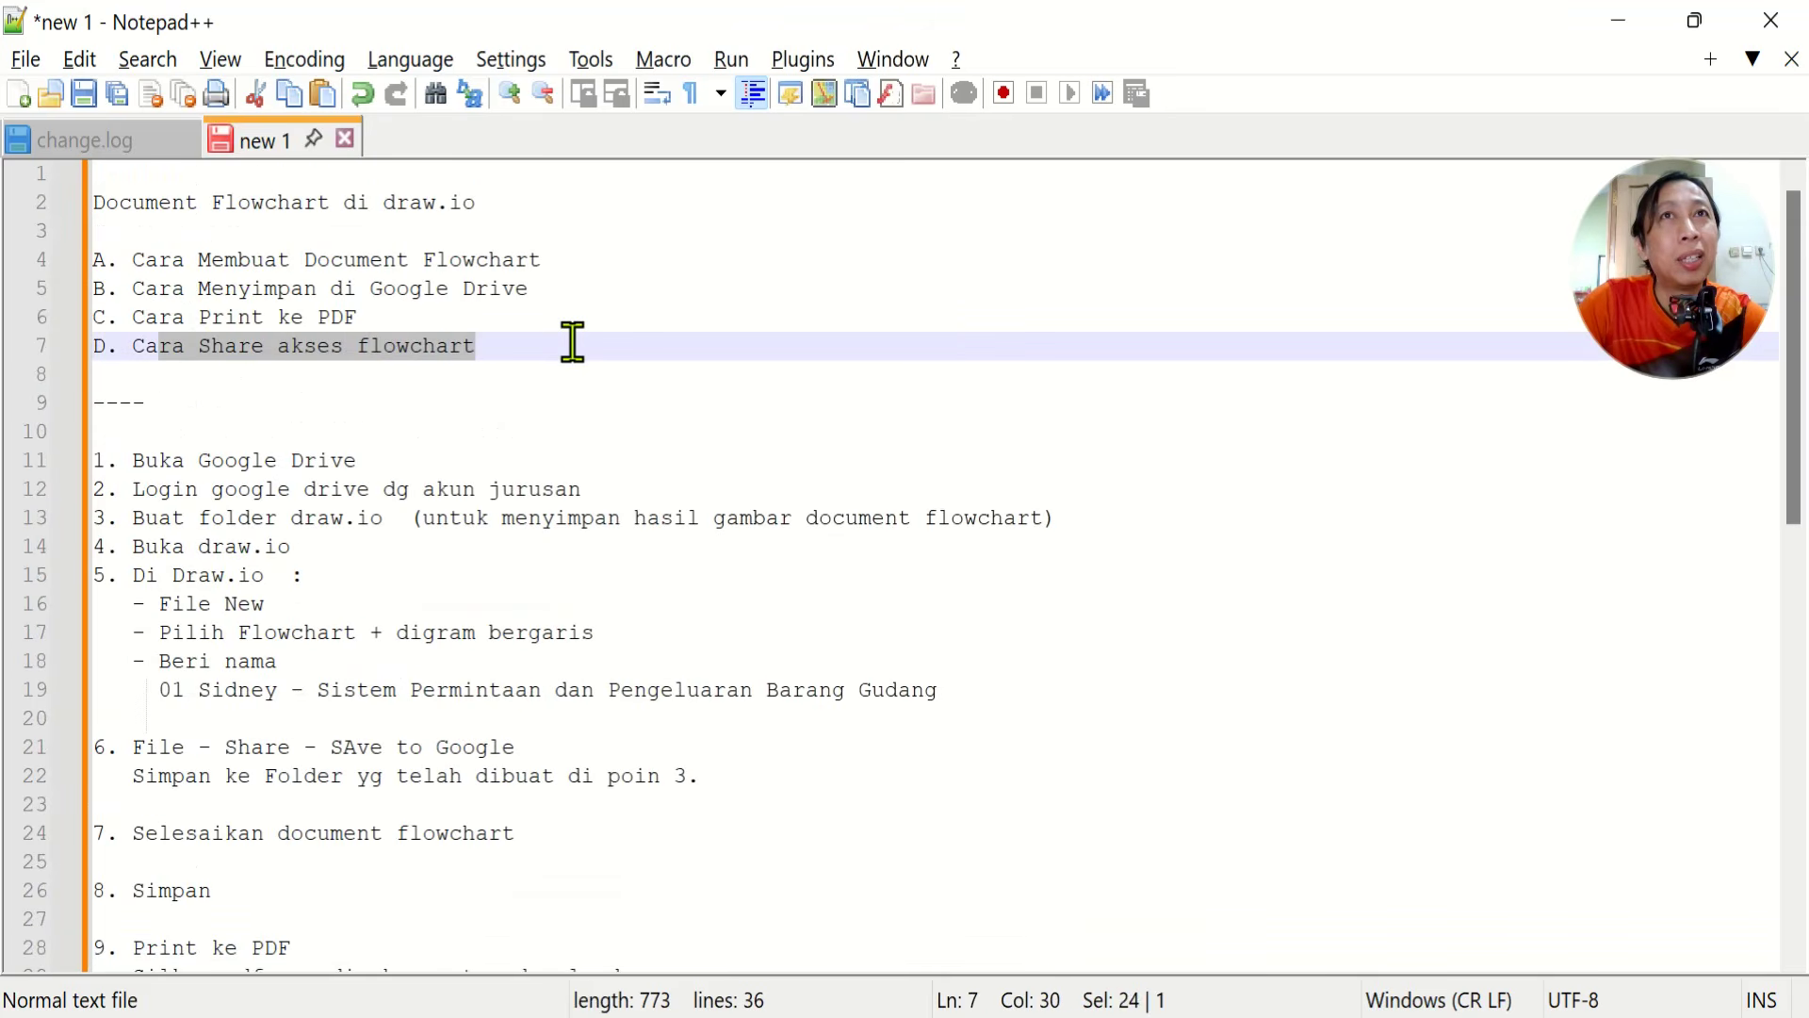
{"action": "scroll", "coordinate": [573, 341], "scroll_direction": "down", "scroll_amount": 6}
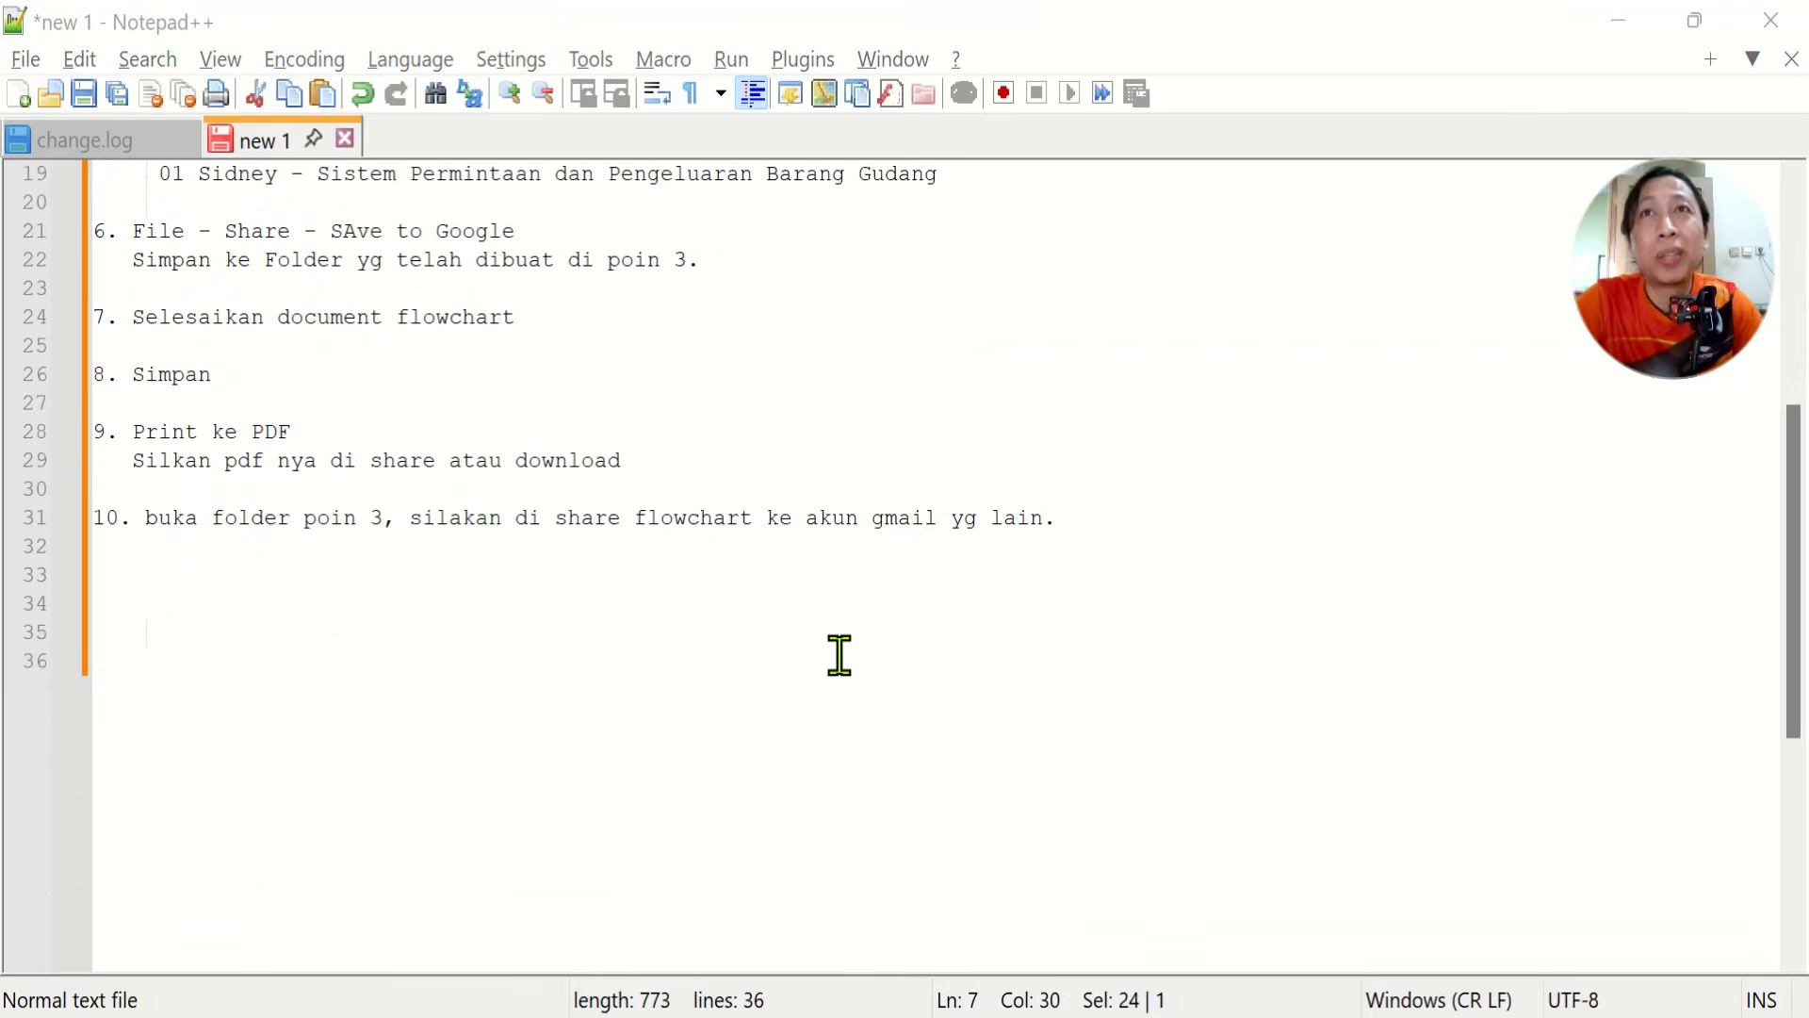
Switch to draw.io in Chrome, open the diagram's folder in Google Drive for sharing, and view the flowchart file's Share option
{"action": "left_click", "coordinate": [646, 895]}
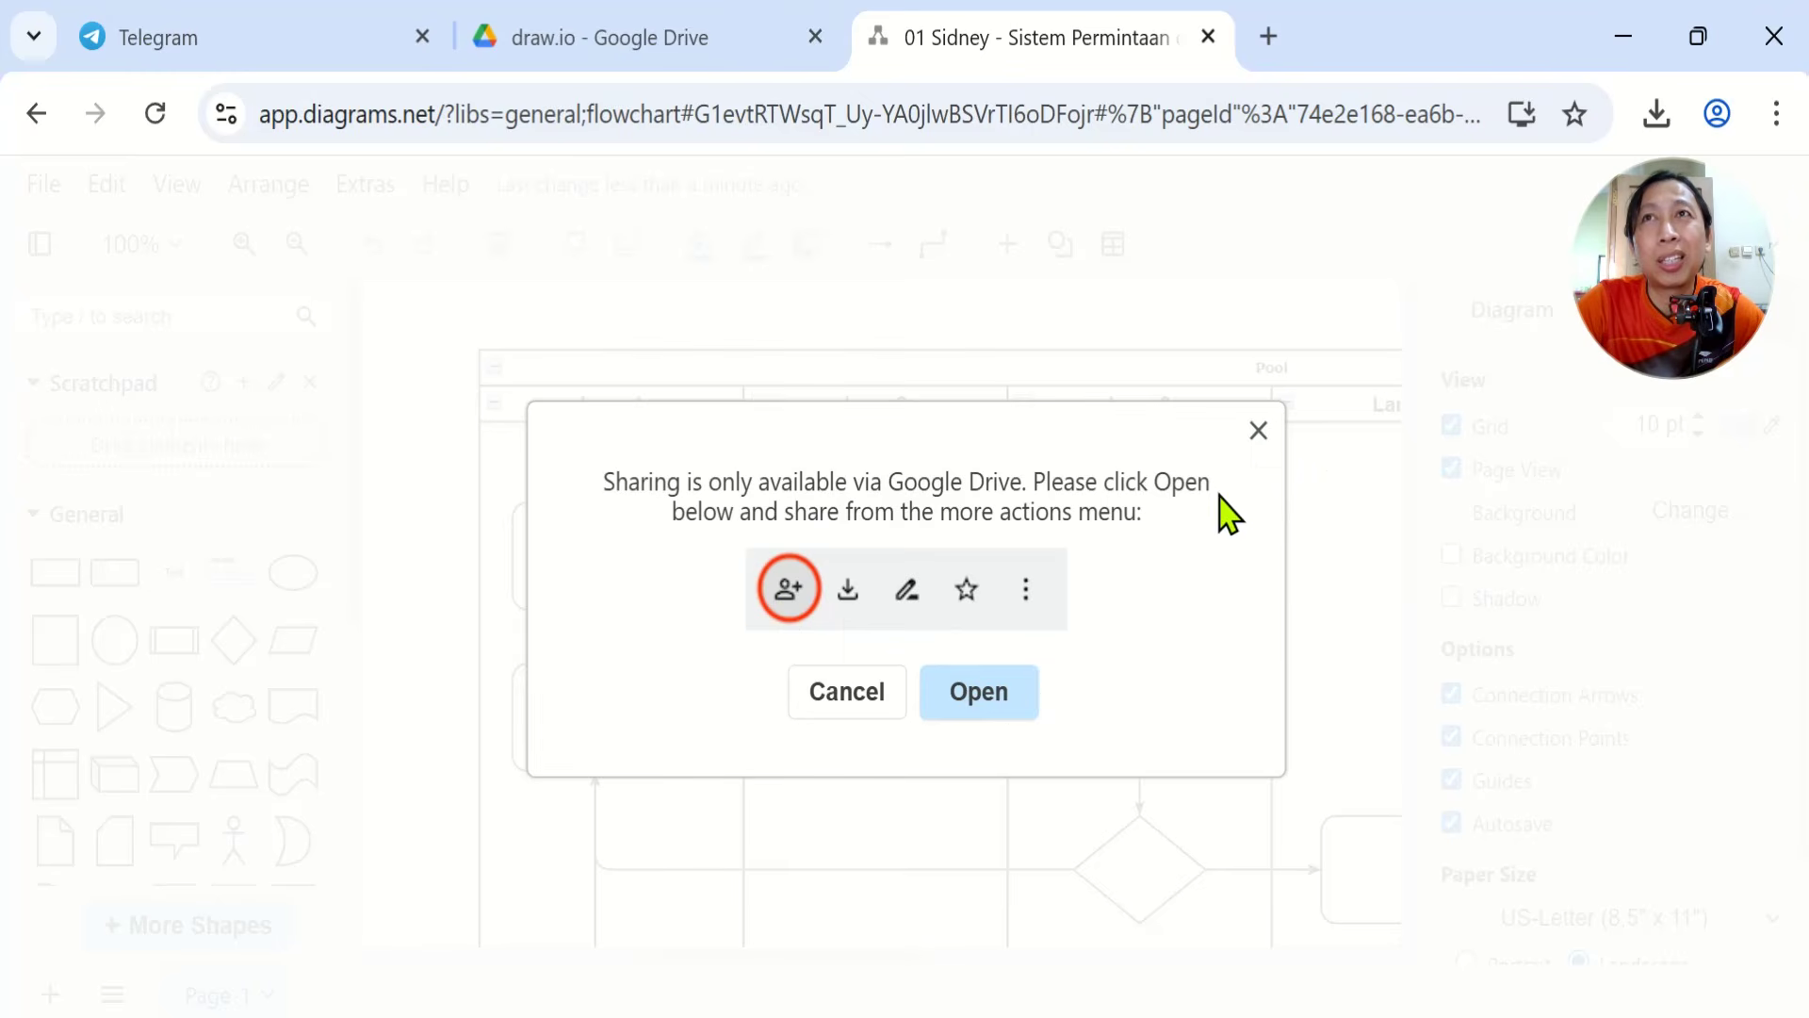
{"action": "left_click", "coordinate": [1006, 690]}
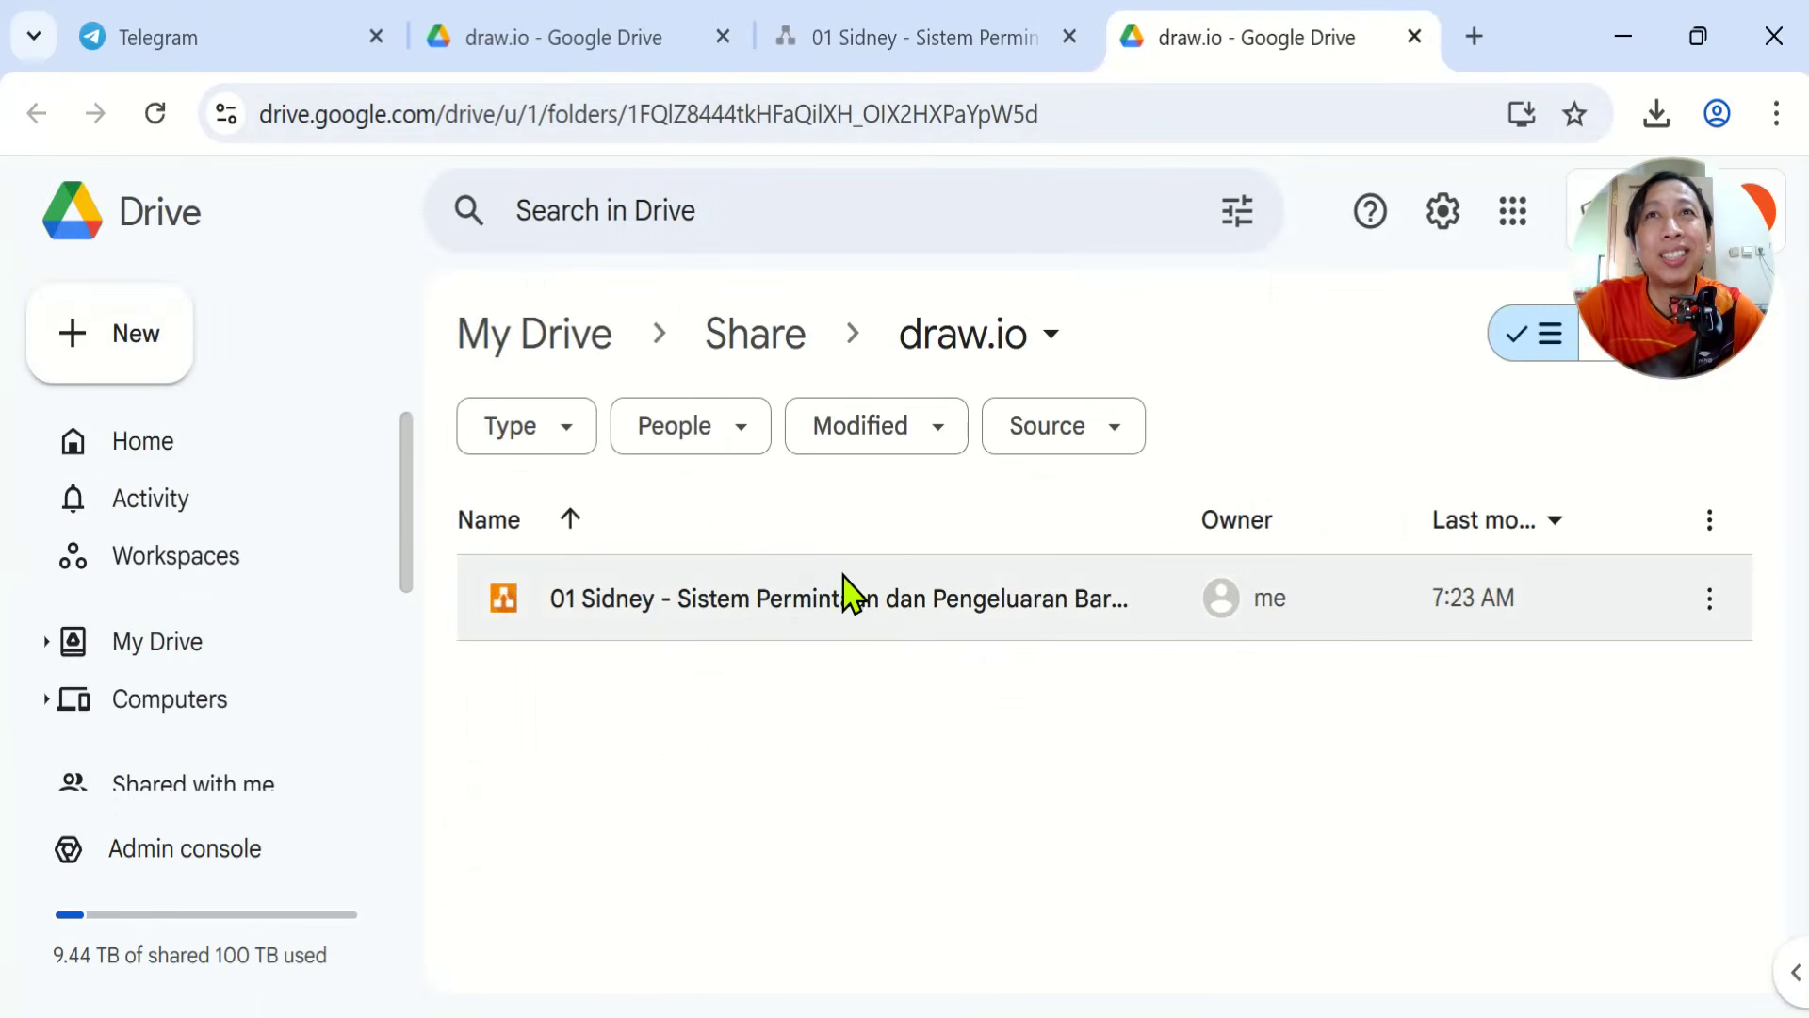
{"action": "left_click", "coordinate": [1711, 600]}
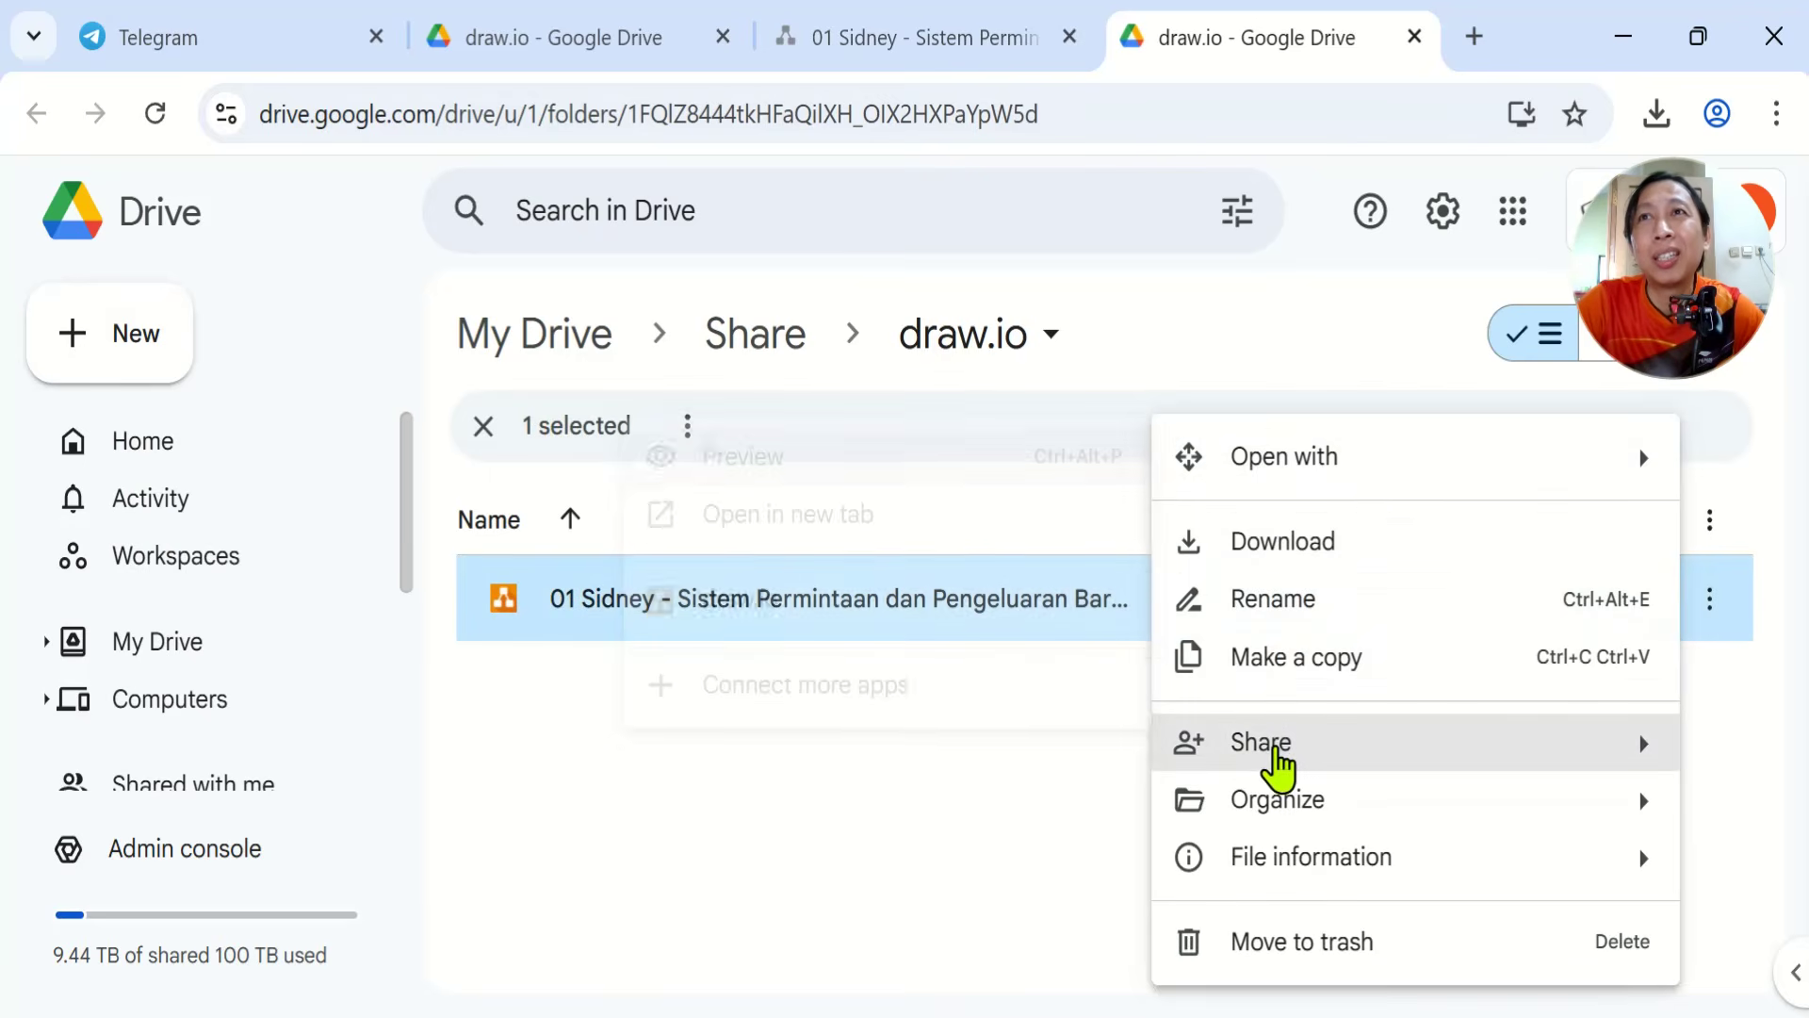
{"action": "mouse_move", "coordinate": [1276, 767]}
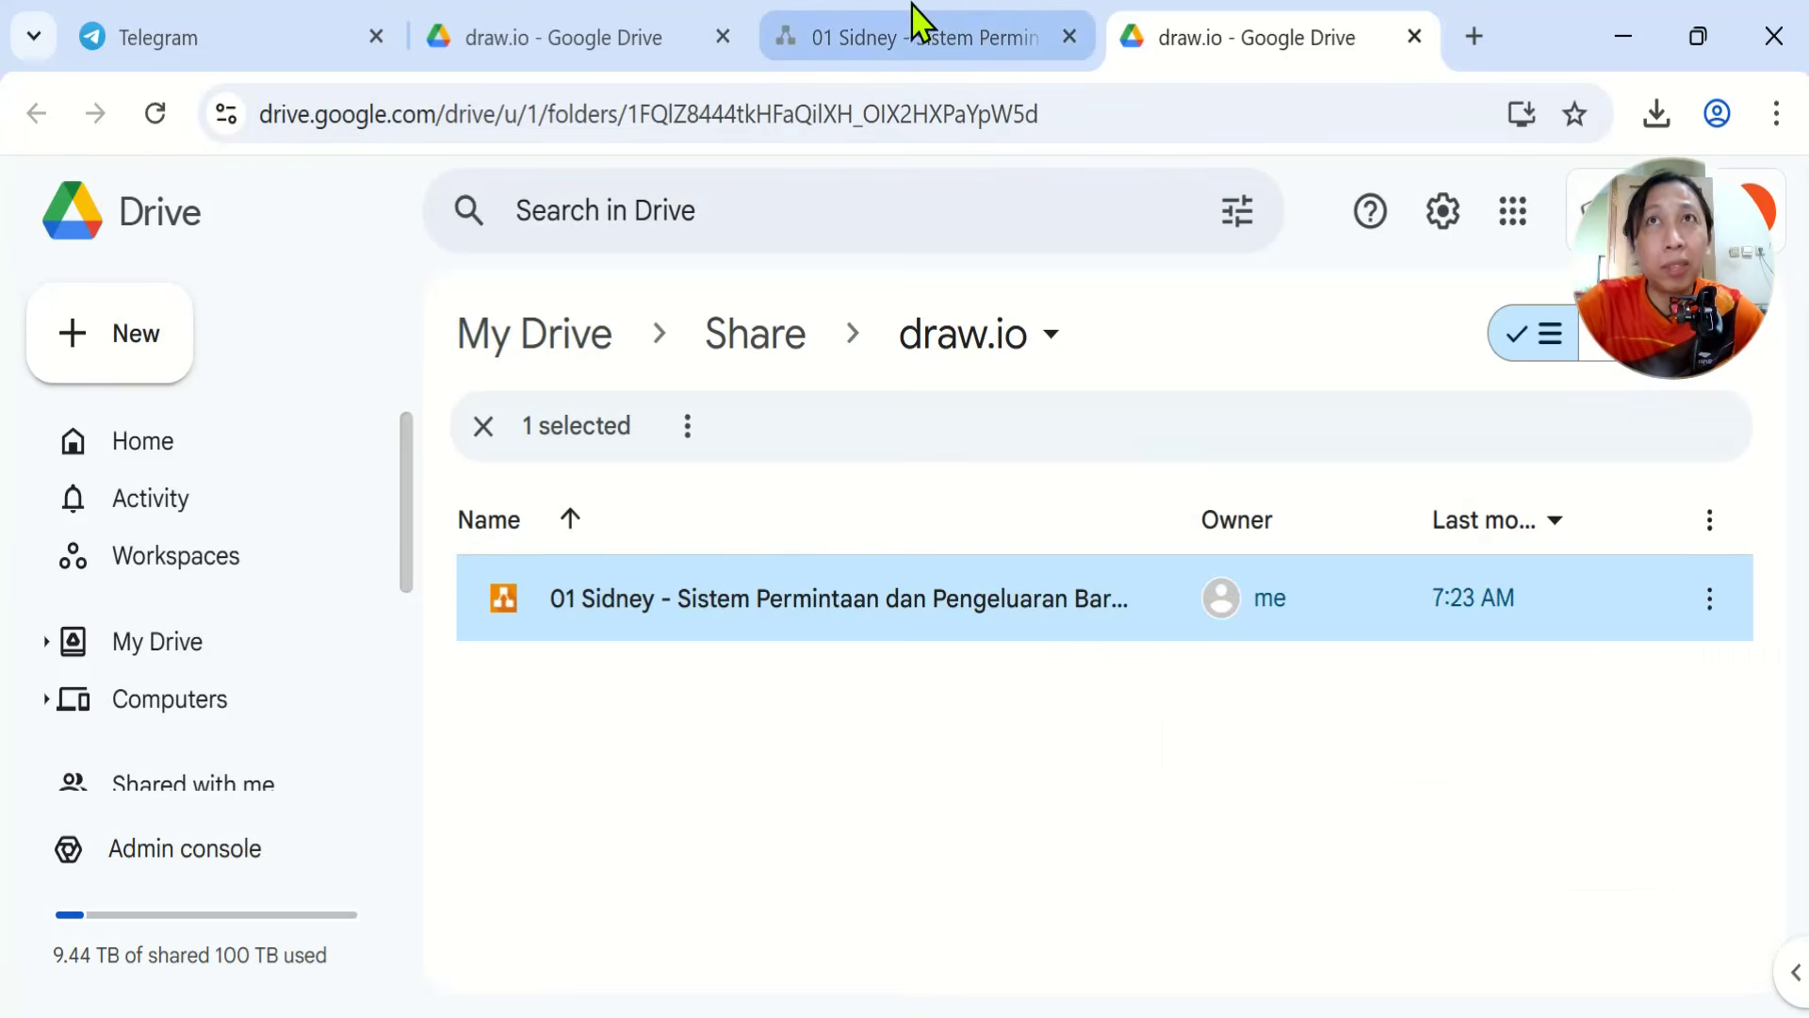
Replace the diagram's Pool title with "Sistem Permintaan dan Pengeluaran Barang Gudang", copied from the Notepad++ notes
{"action": "left_click", "coordinate": [971, 19]}
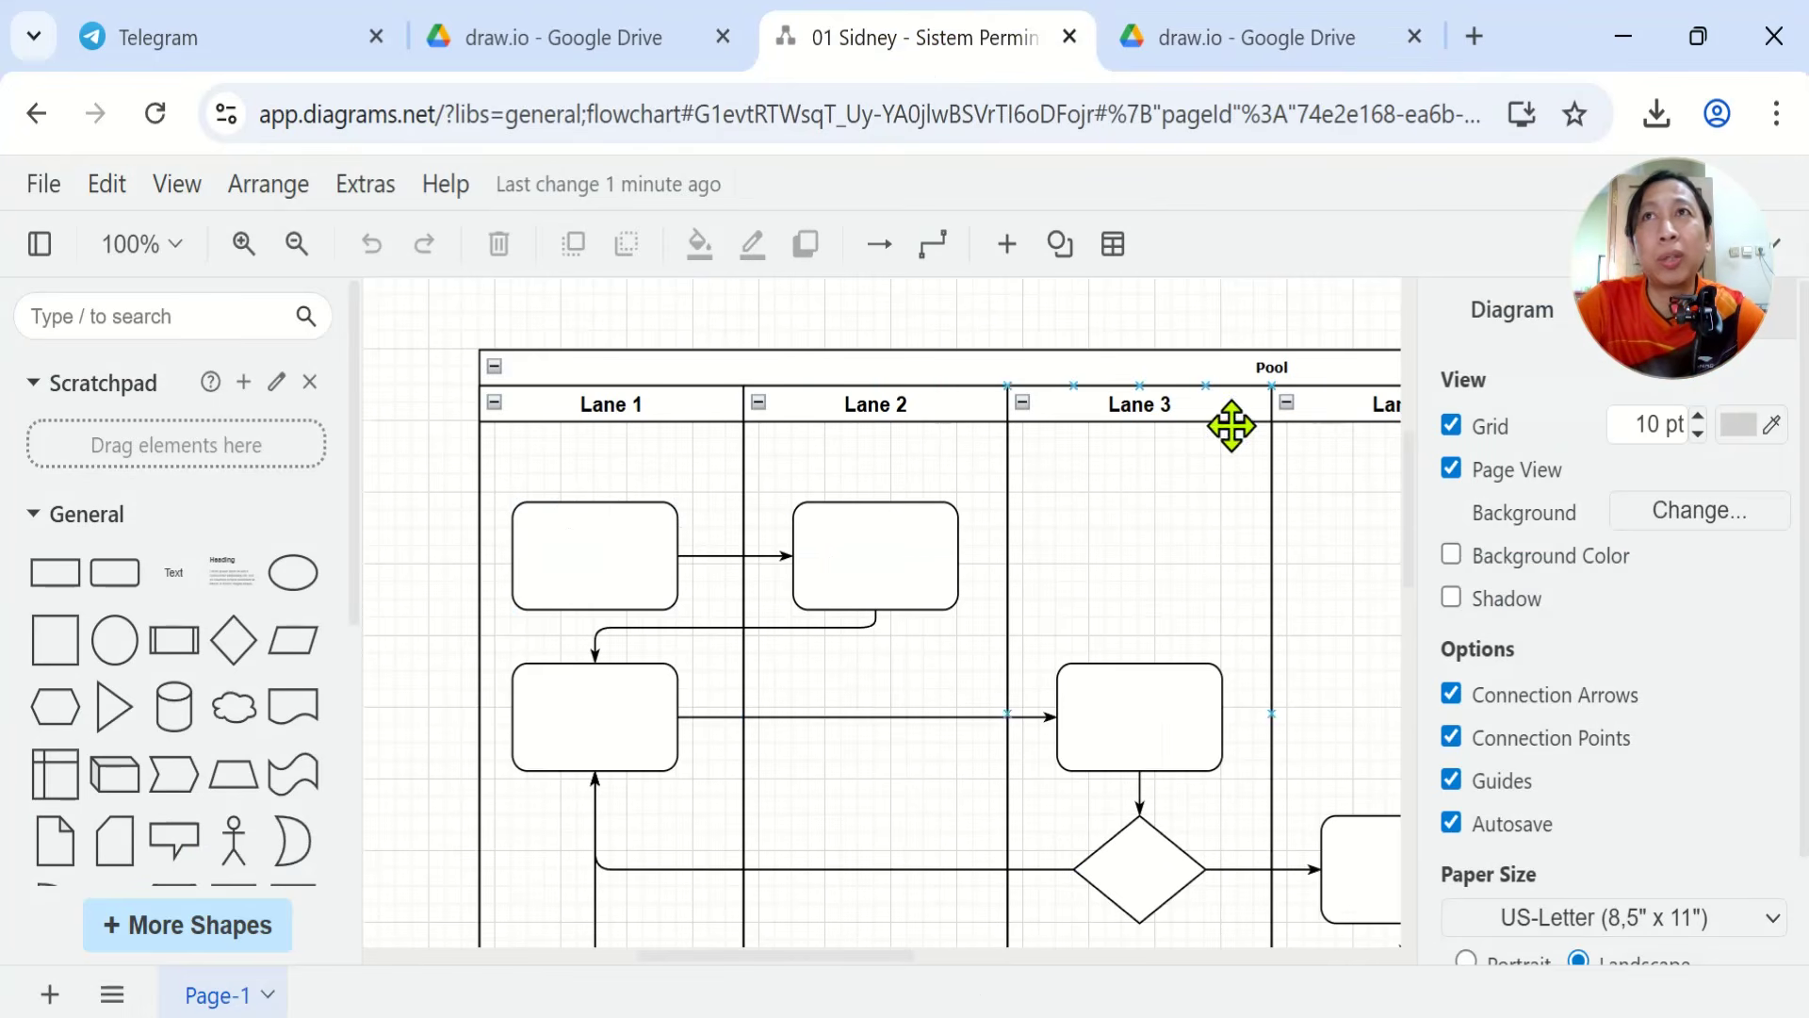
{"action": "double_click", "coordinate": [1263, 374]}
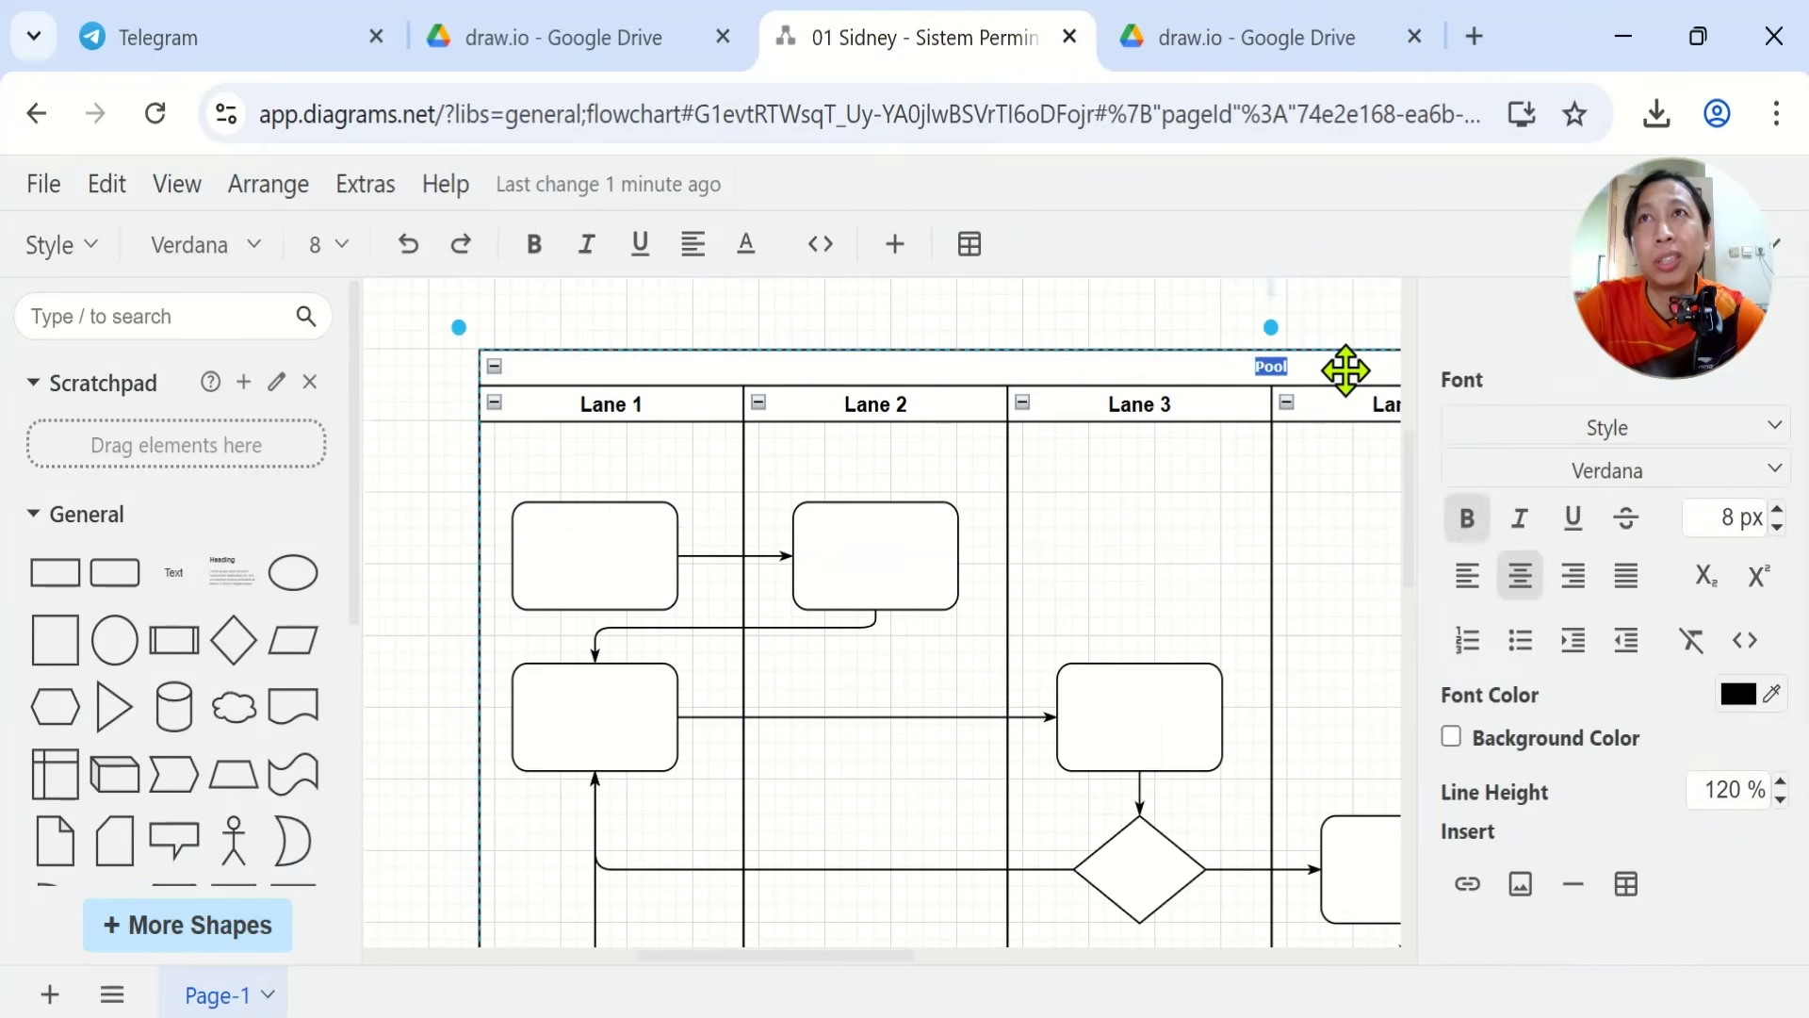
{"action": "left_click", "coordinate": [712, 905]}
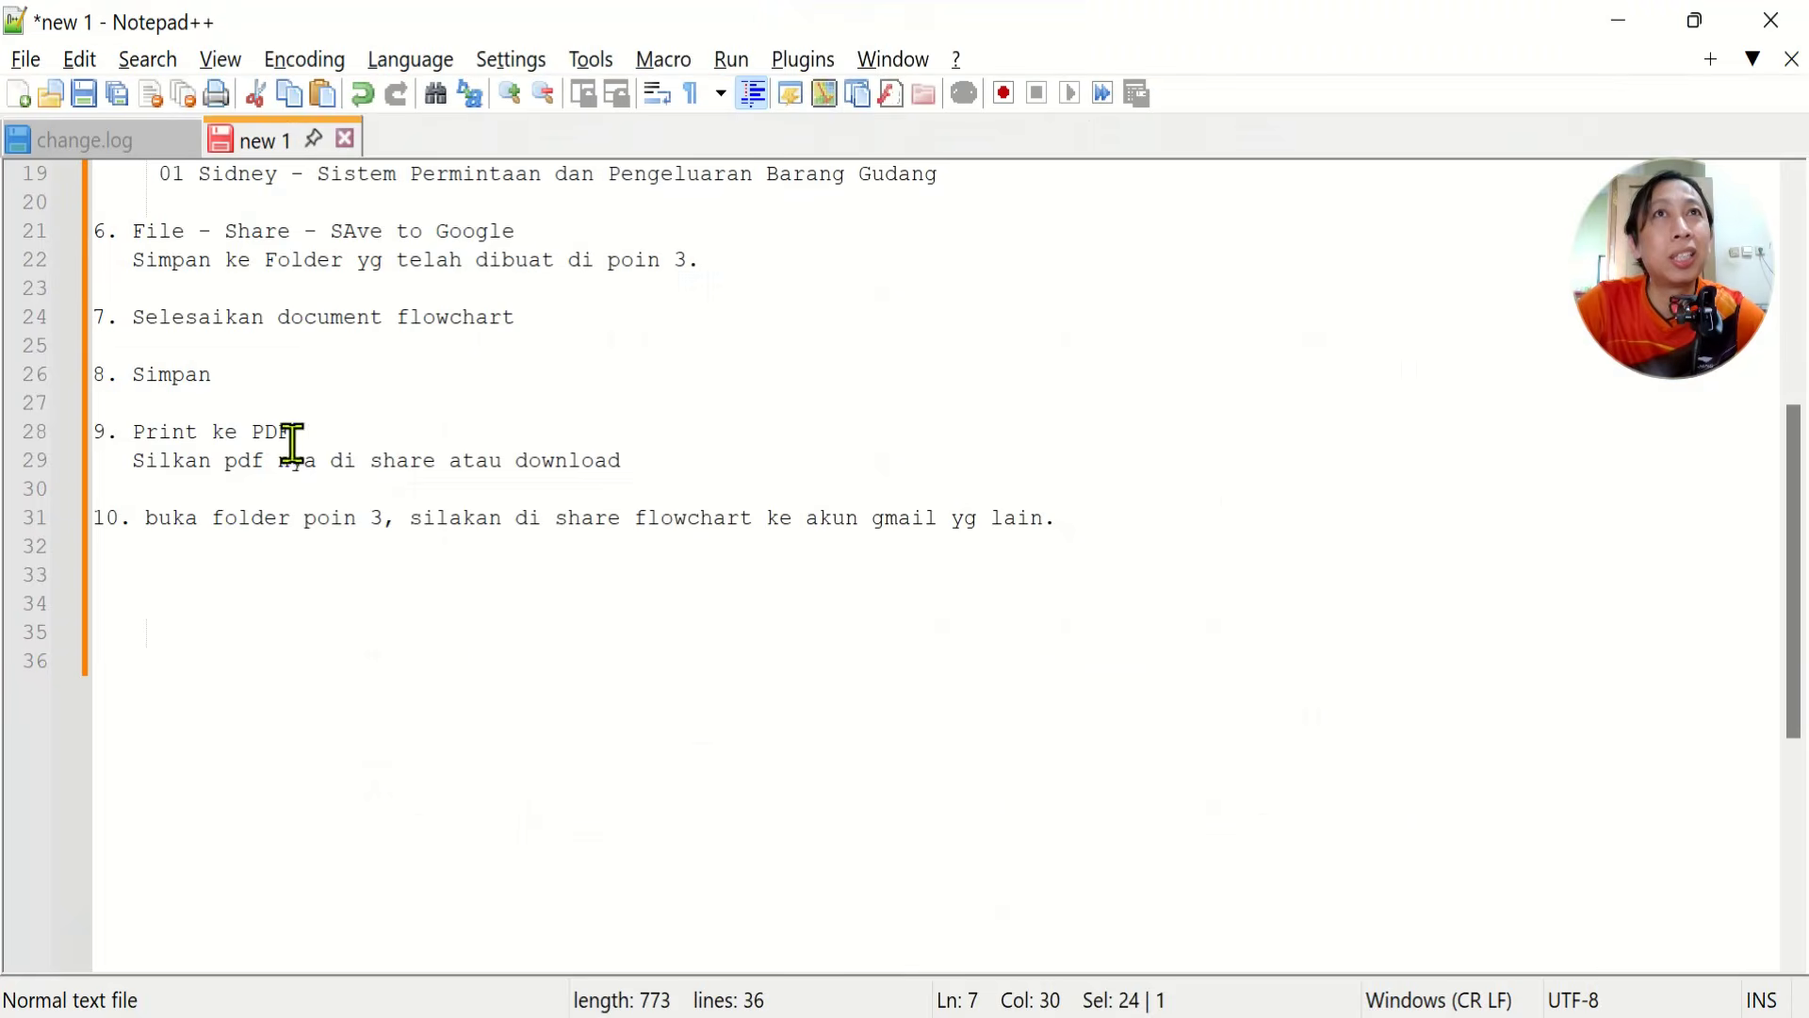
{"action": "scroll", "coordinate": [535, 363], "scroll_direction": "up", "scroll_amount": 2}
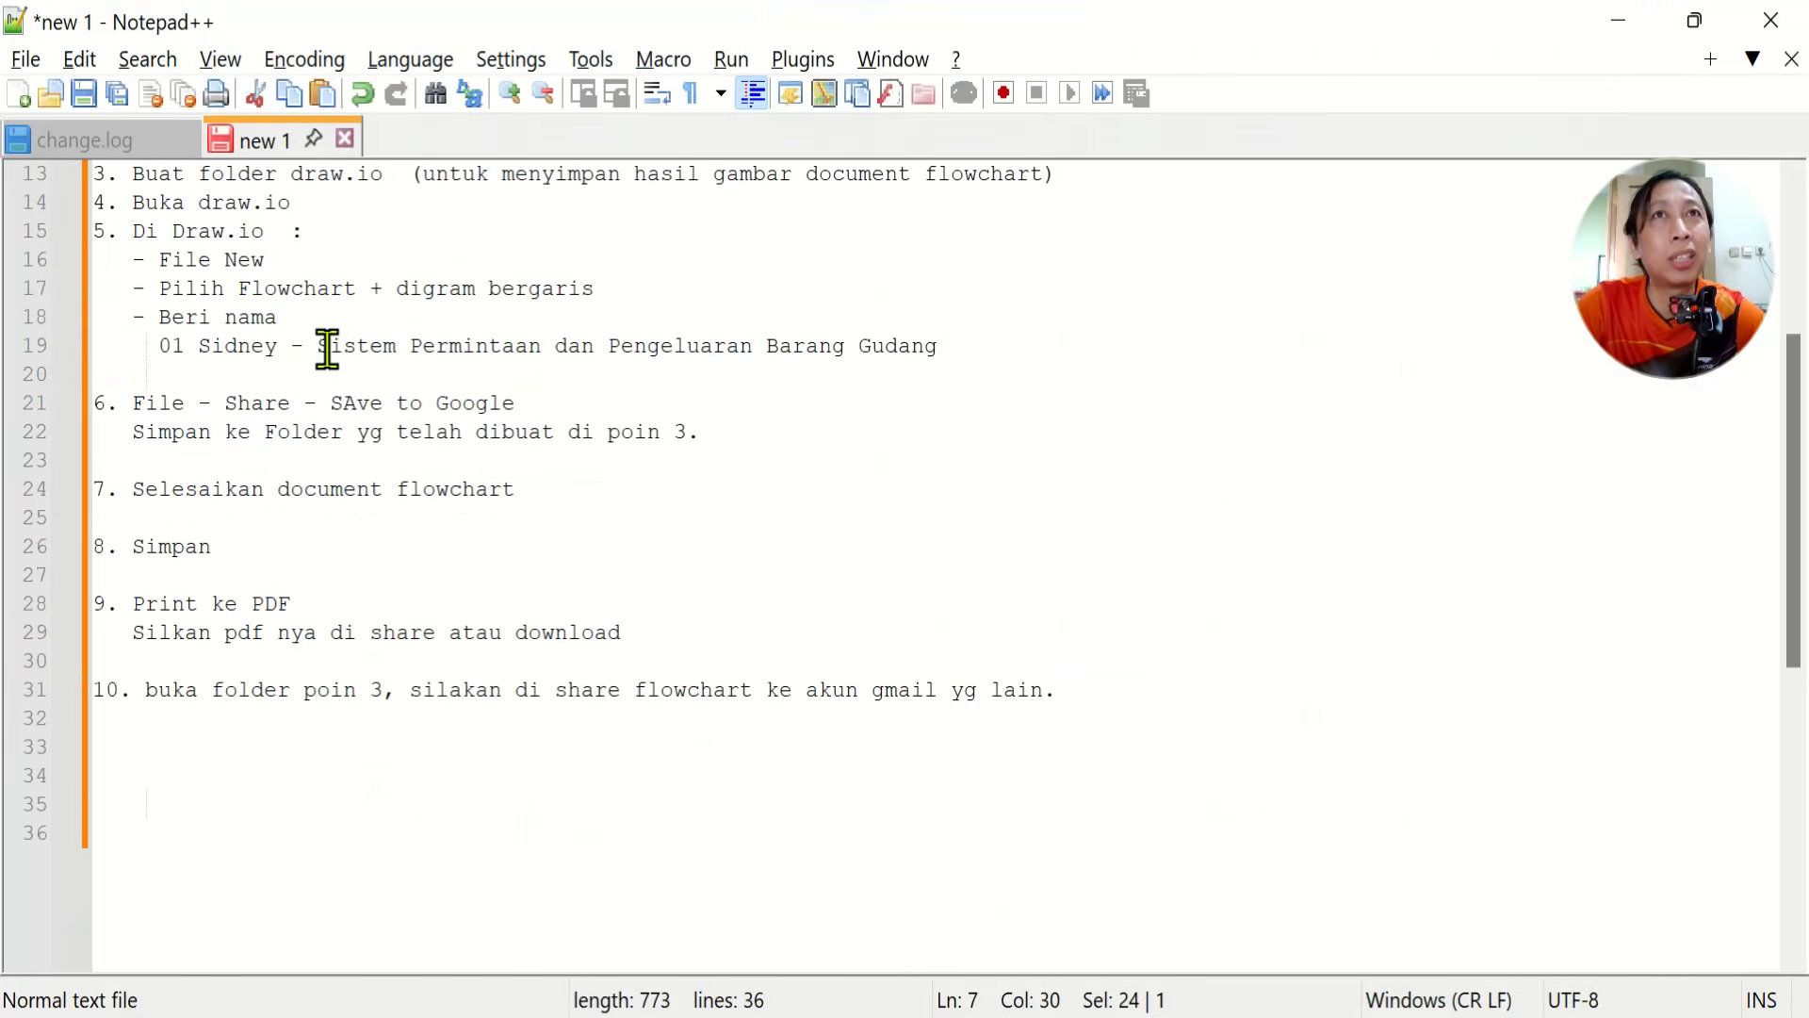
{"action": "left_click_drag", "start_coordinate": [320, 347], "coordinate": [954, 336]}
{"action": "key", "text": "ctrl+c"}
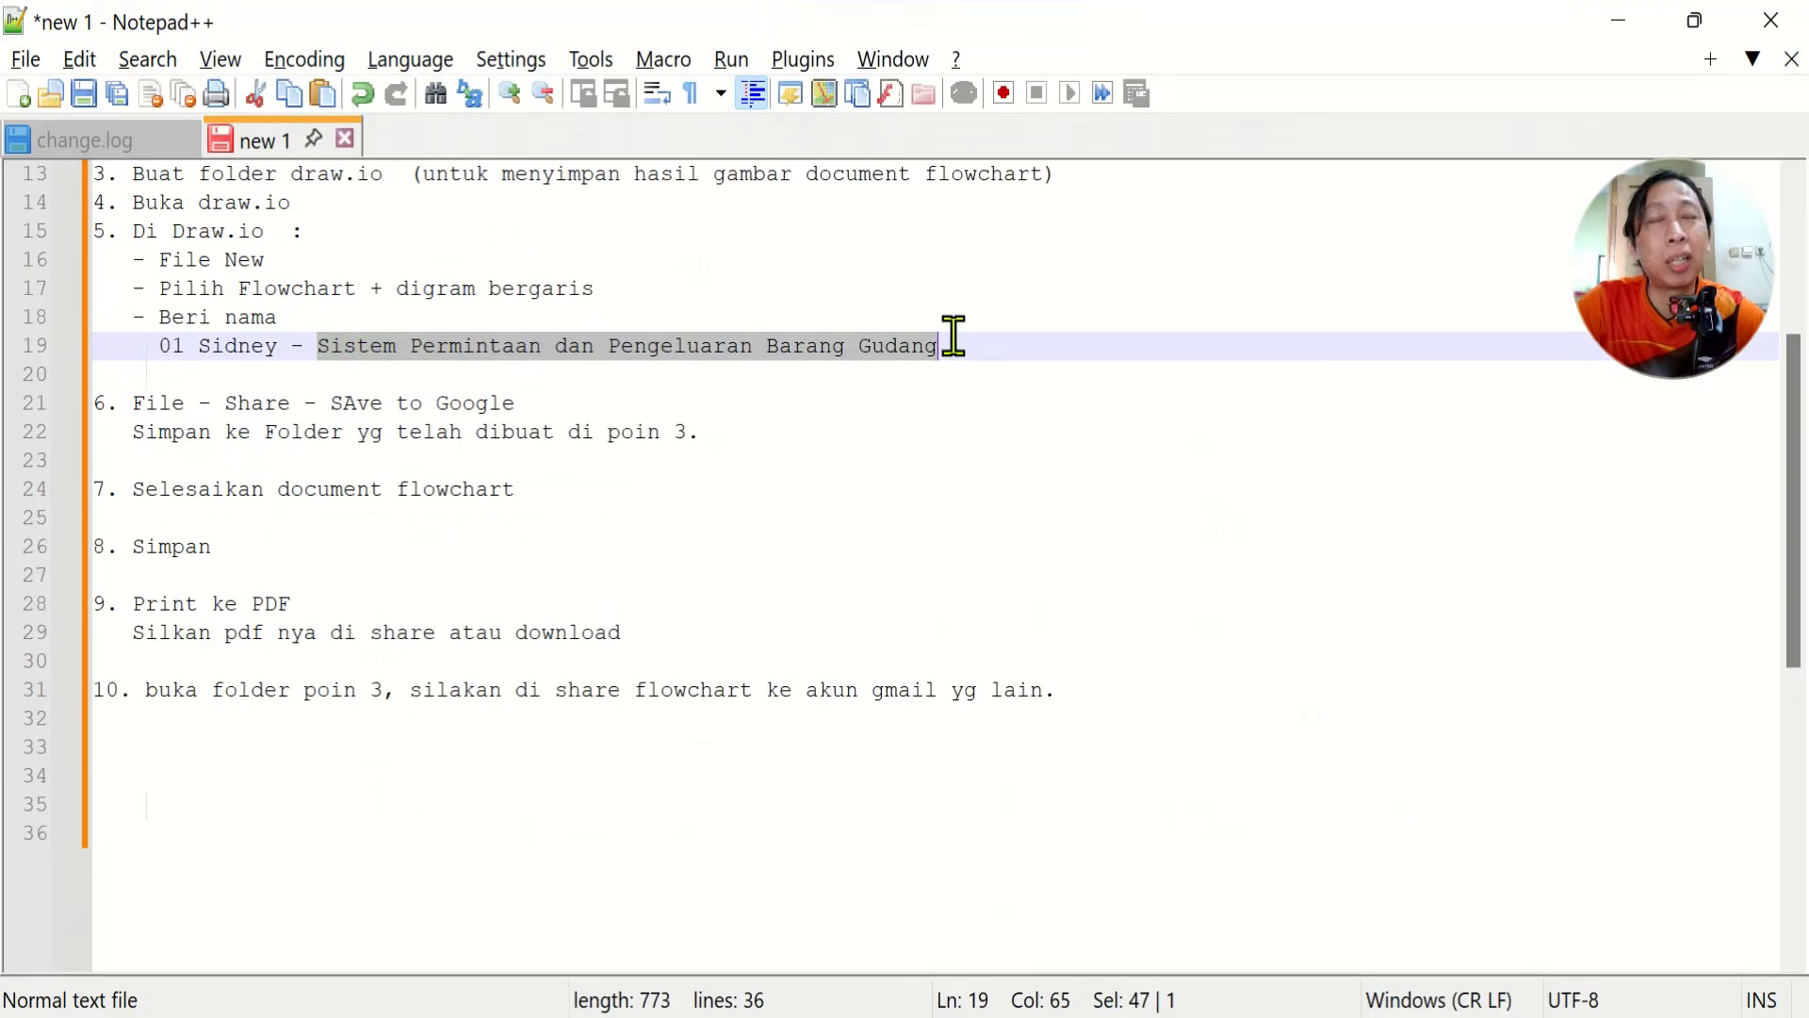
{"action": "key", "text": "alt+Tab"}
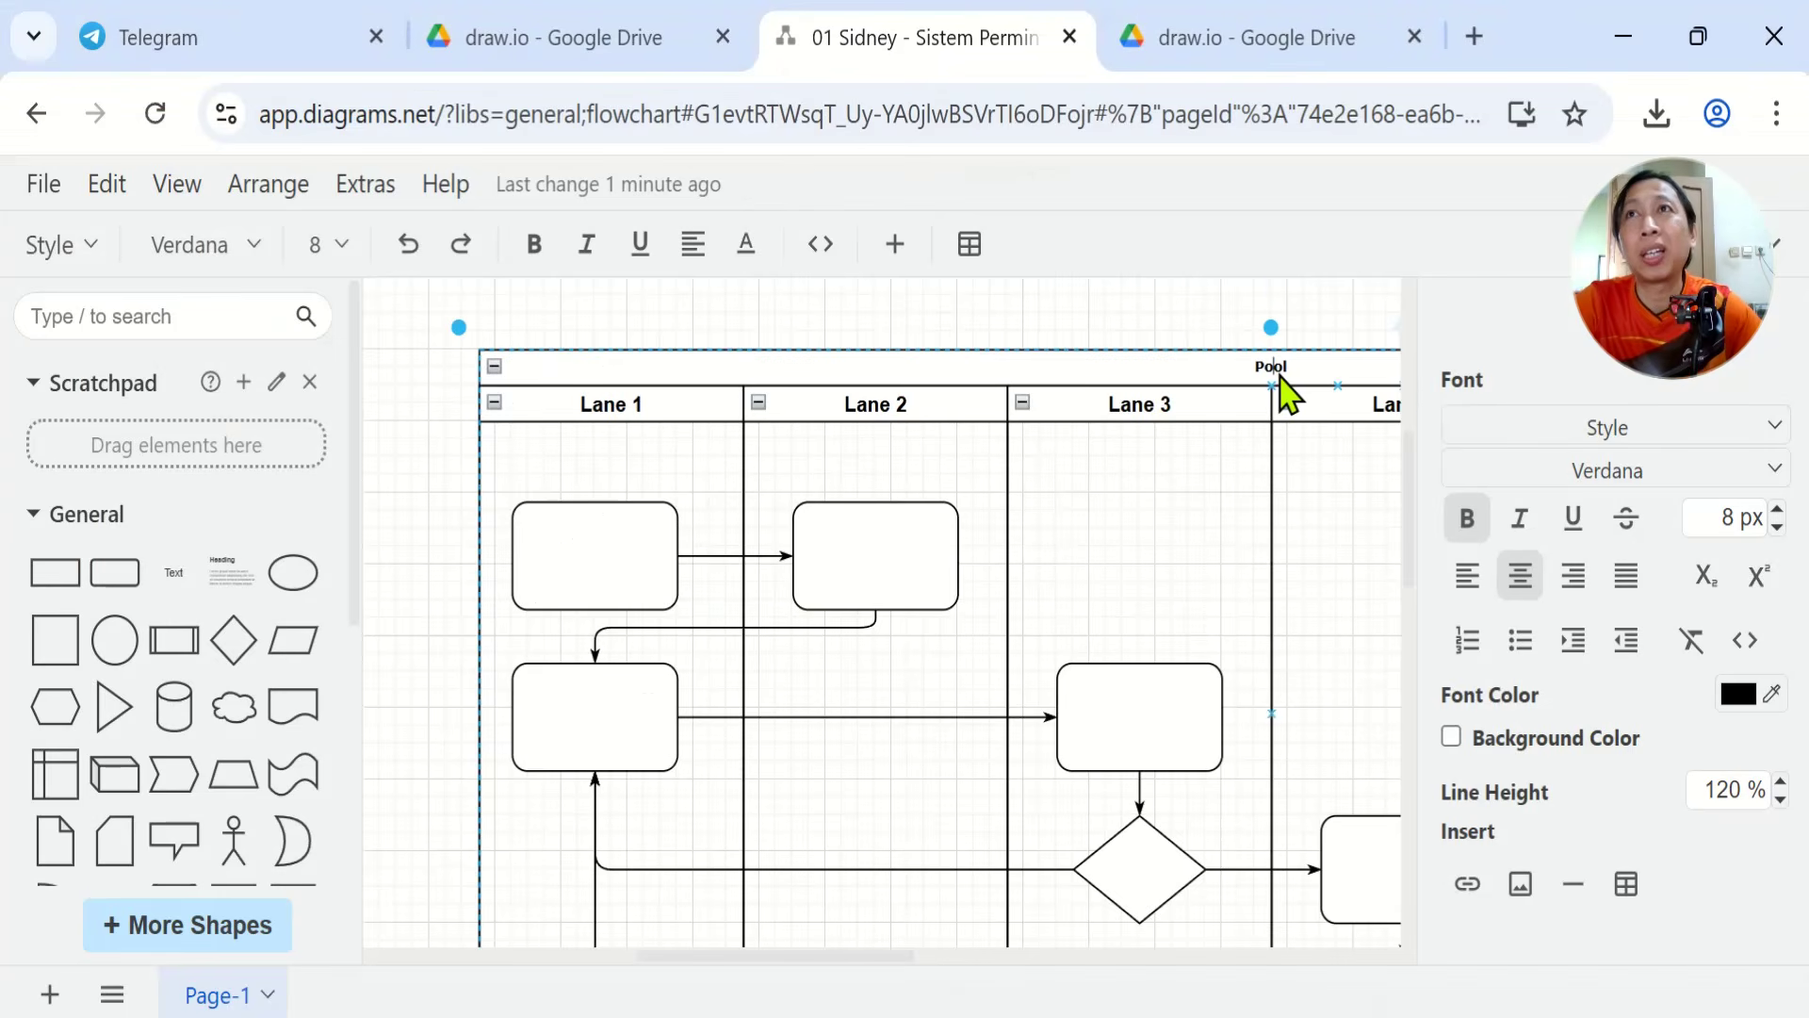
{"action": "key", "text": "ctrl+v"}
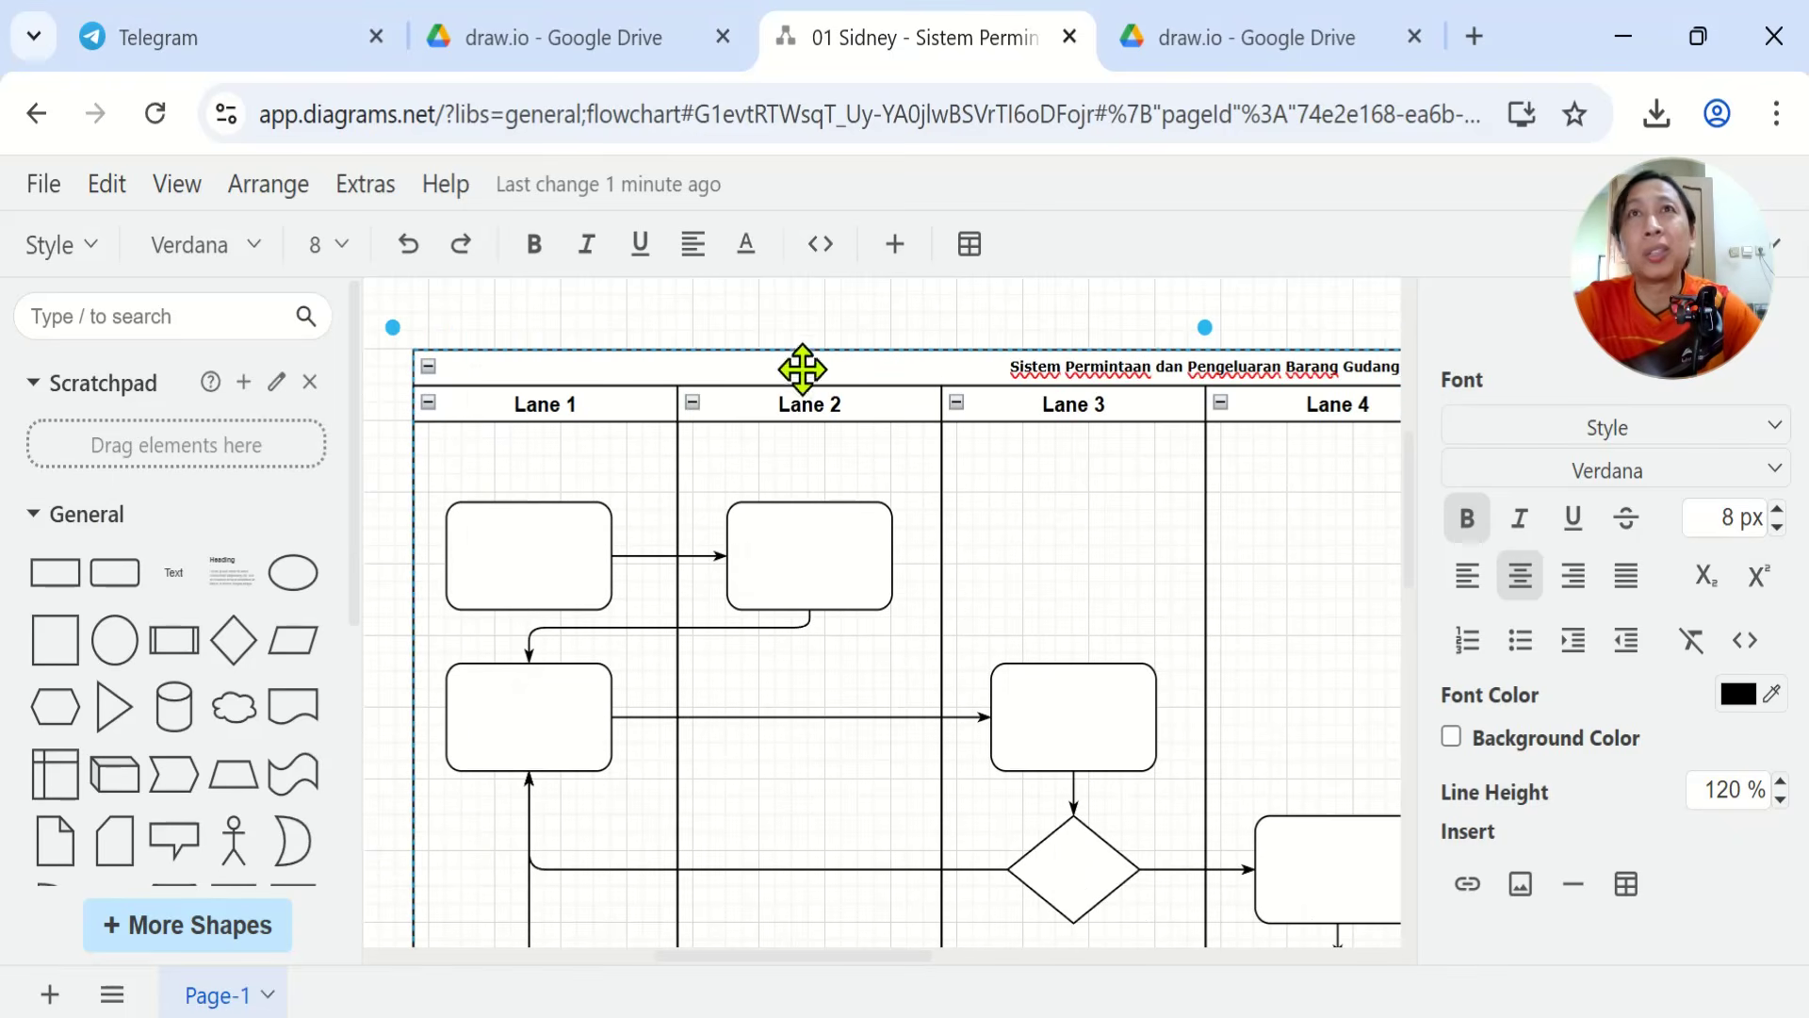
{"action": "left_click", "coordinate": [676, 347]}
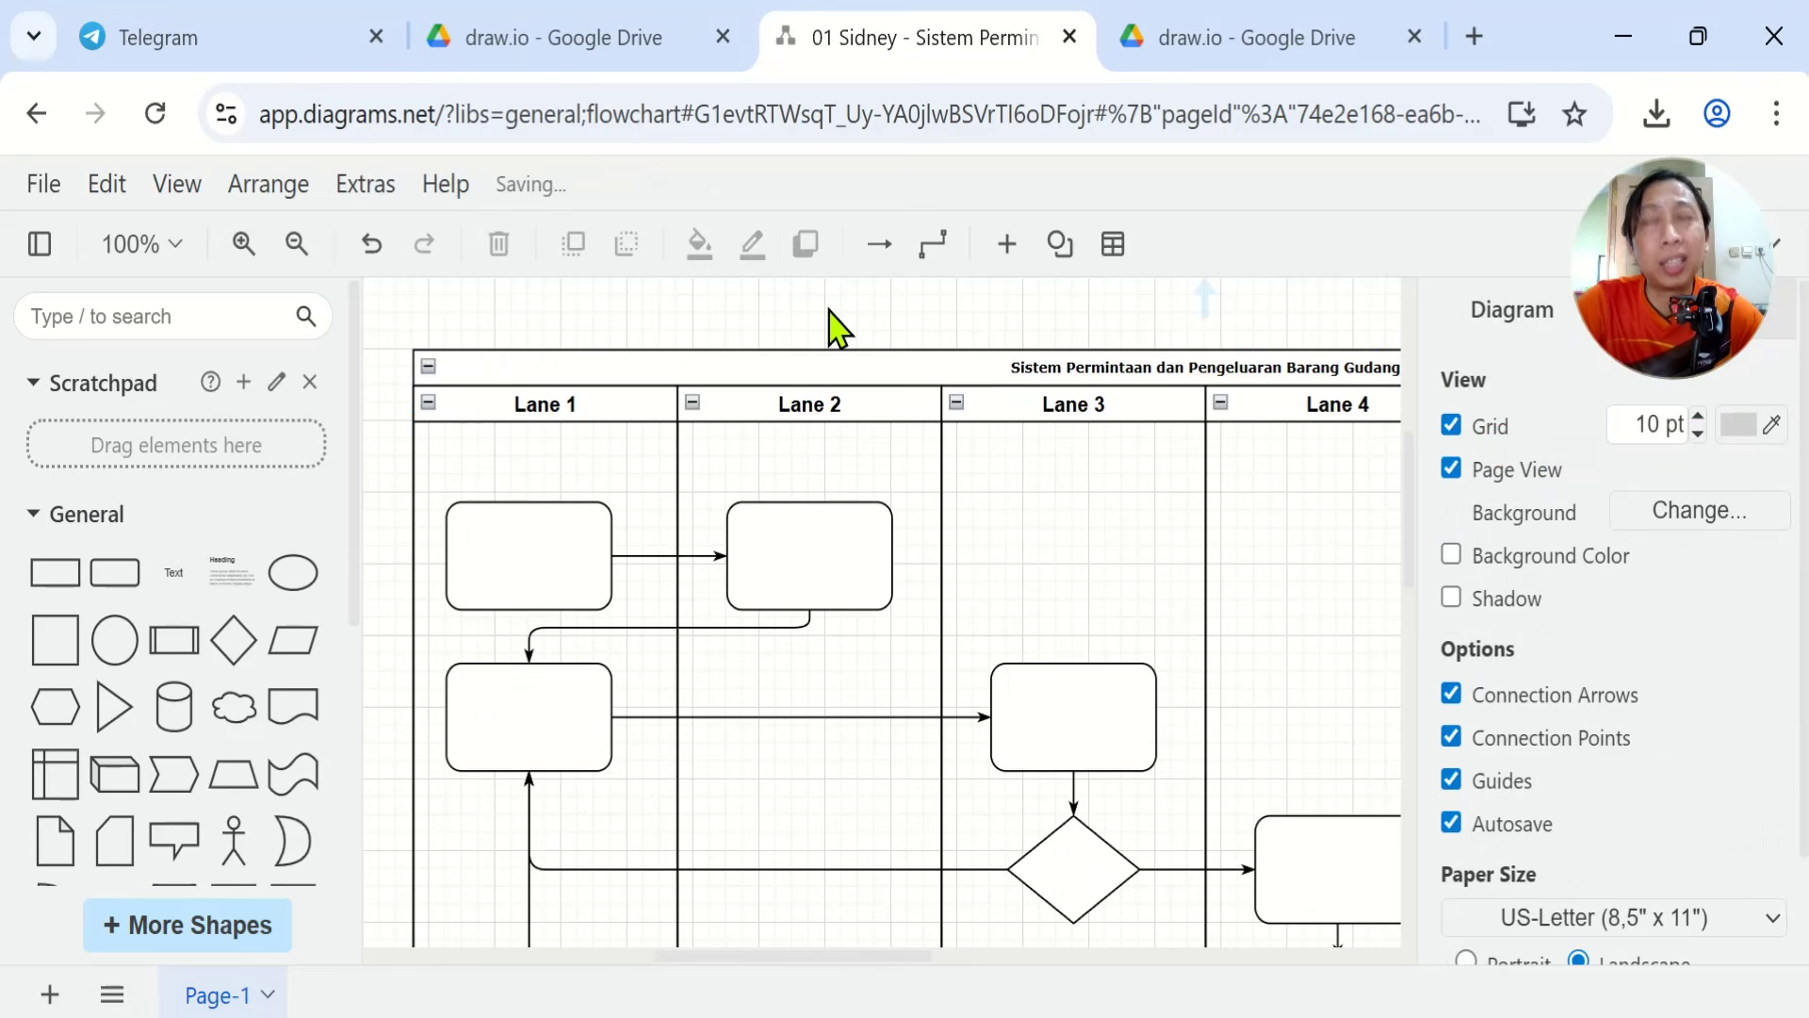
Add a text label with the student's first name, "KElas 3A" and "ALKS", and place it directly above the pool's upper-left corner
{"action": "left_click", "coordinate": [1007, 244]}
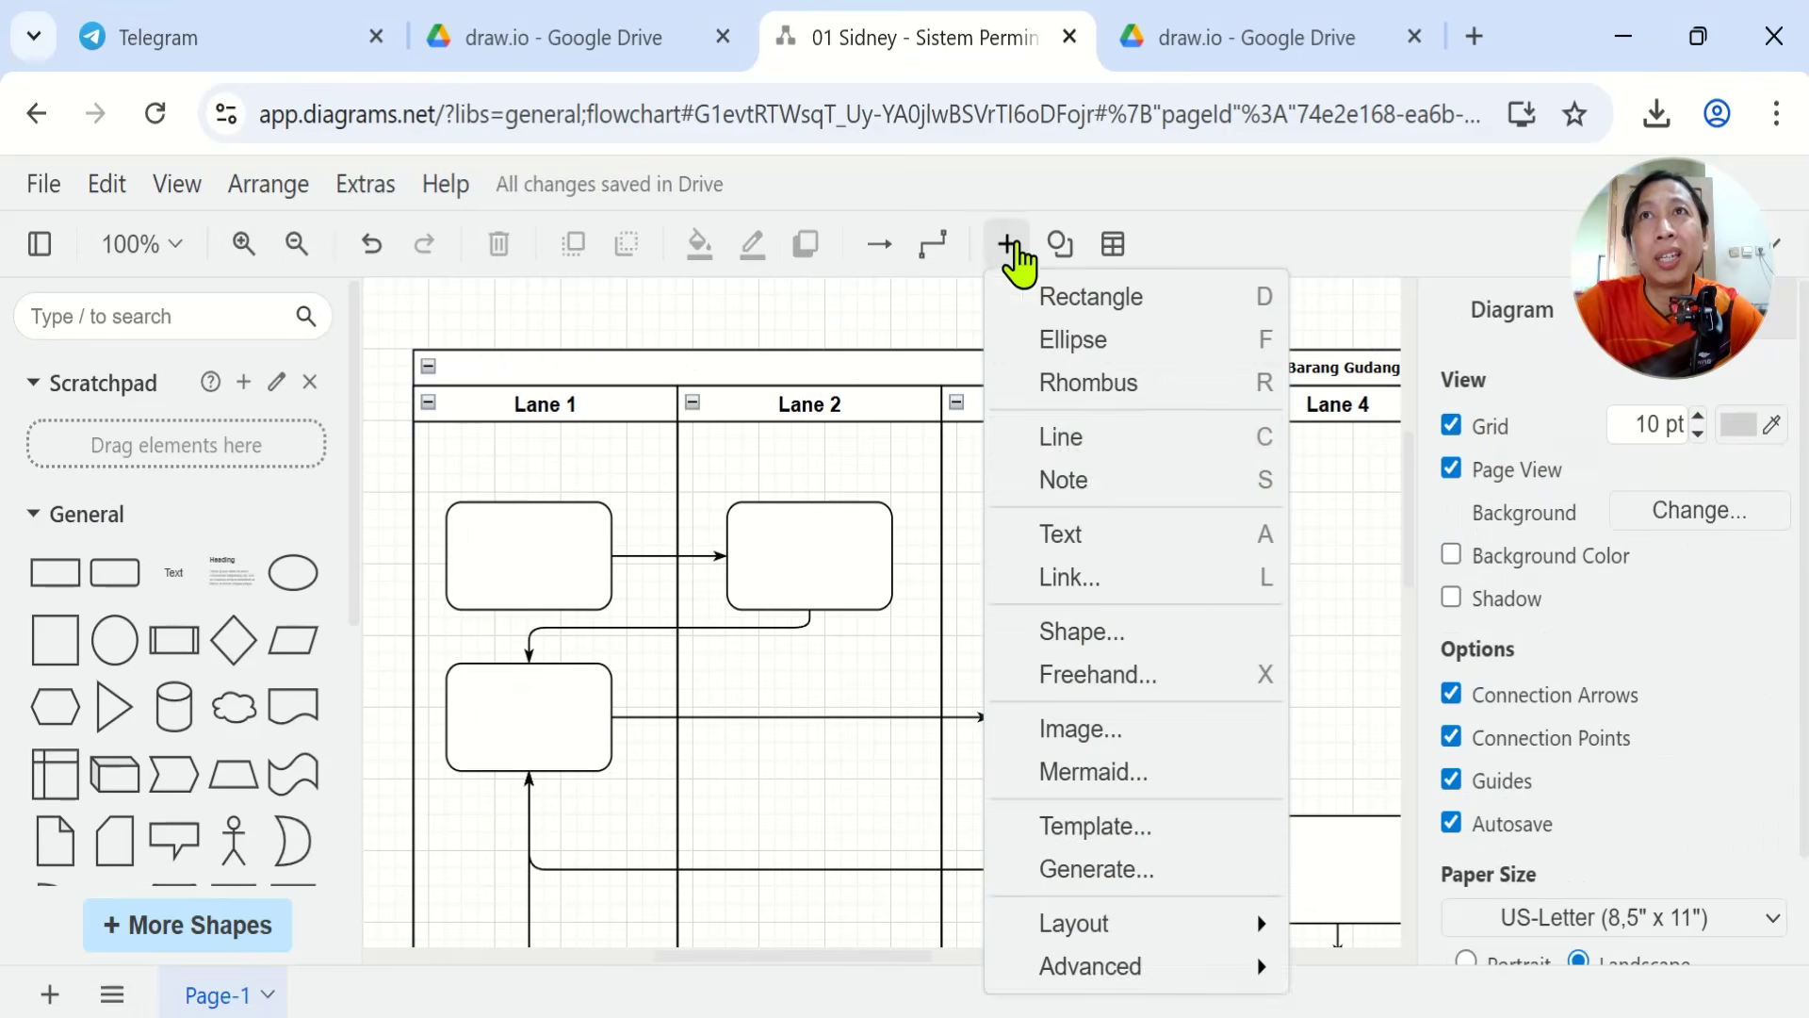
{"action": "left_click", "coordinate": [1090, 537]}
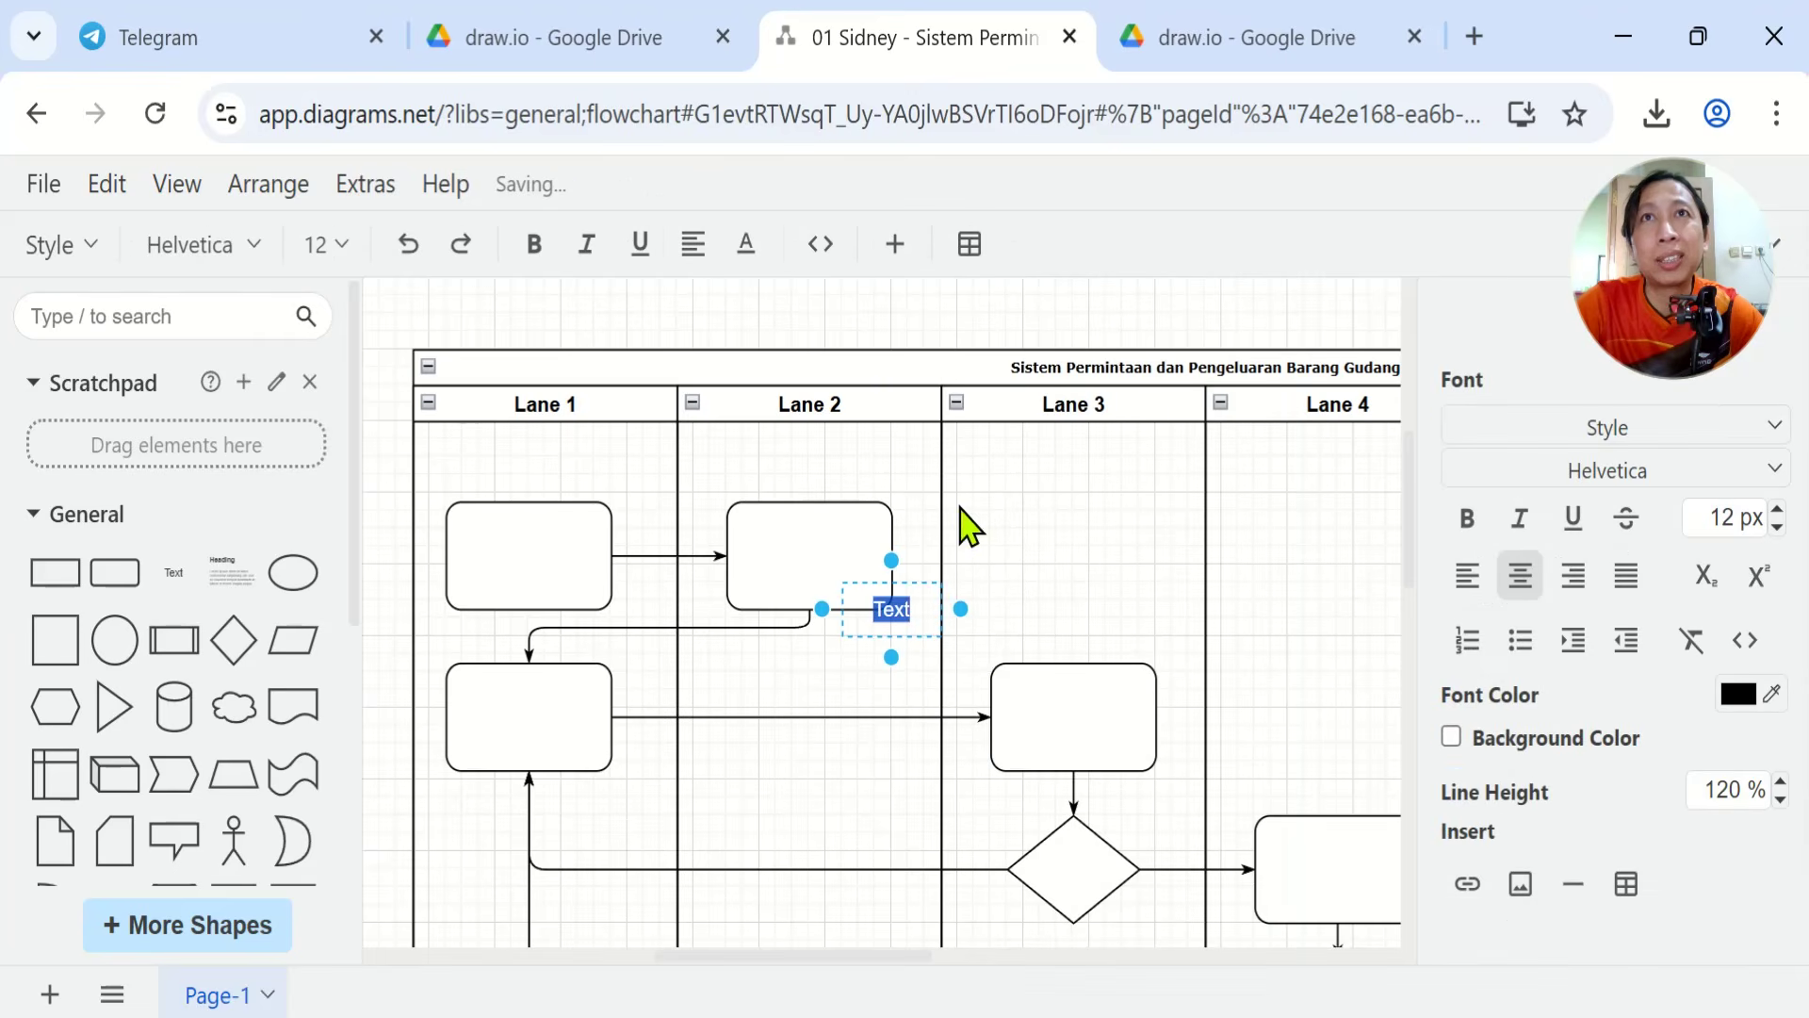
{"action": "type", "text": "Sidne"}
{"action": "key", "text": "BackSpace"}
{"action": "key", "text": "BackSpace"}
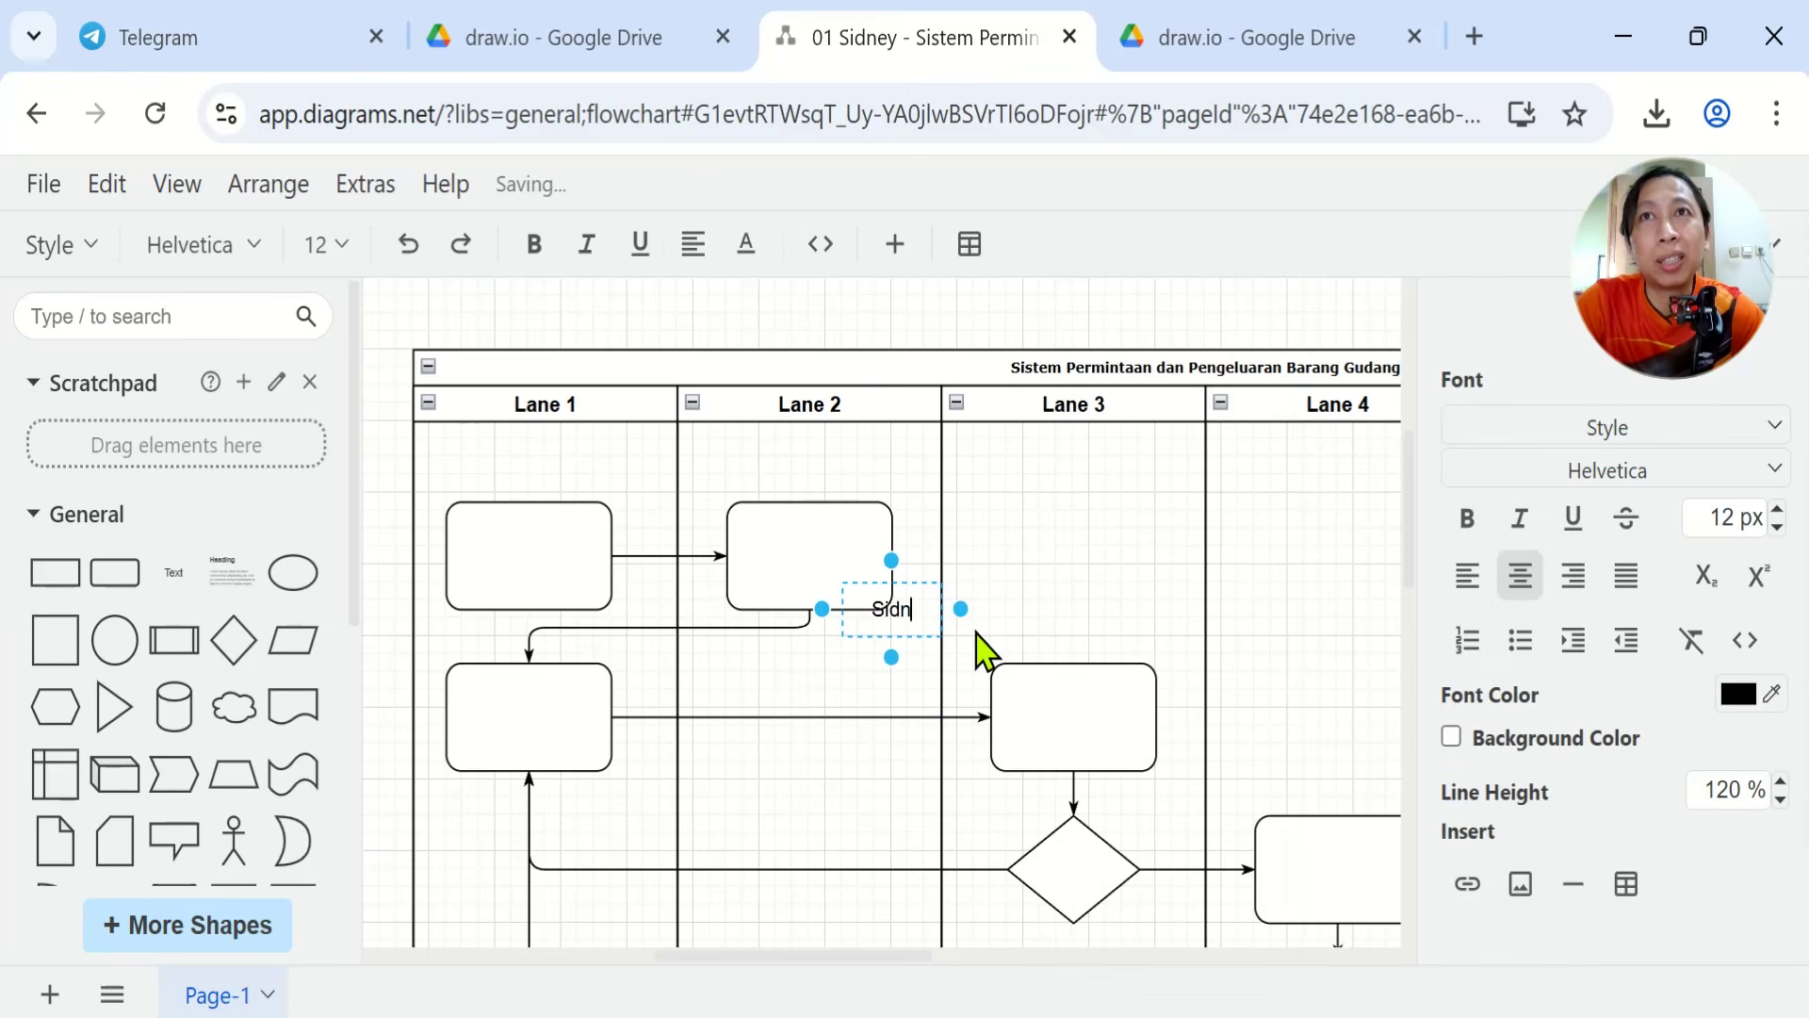
{"action": "type", "text": "ey Kal"}
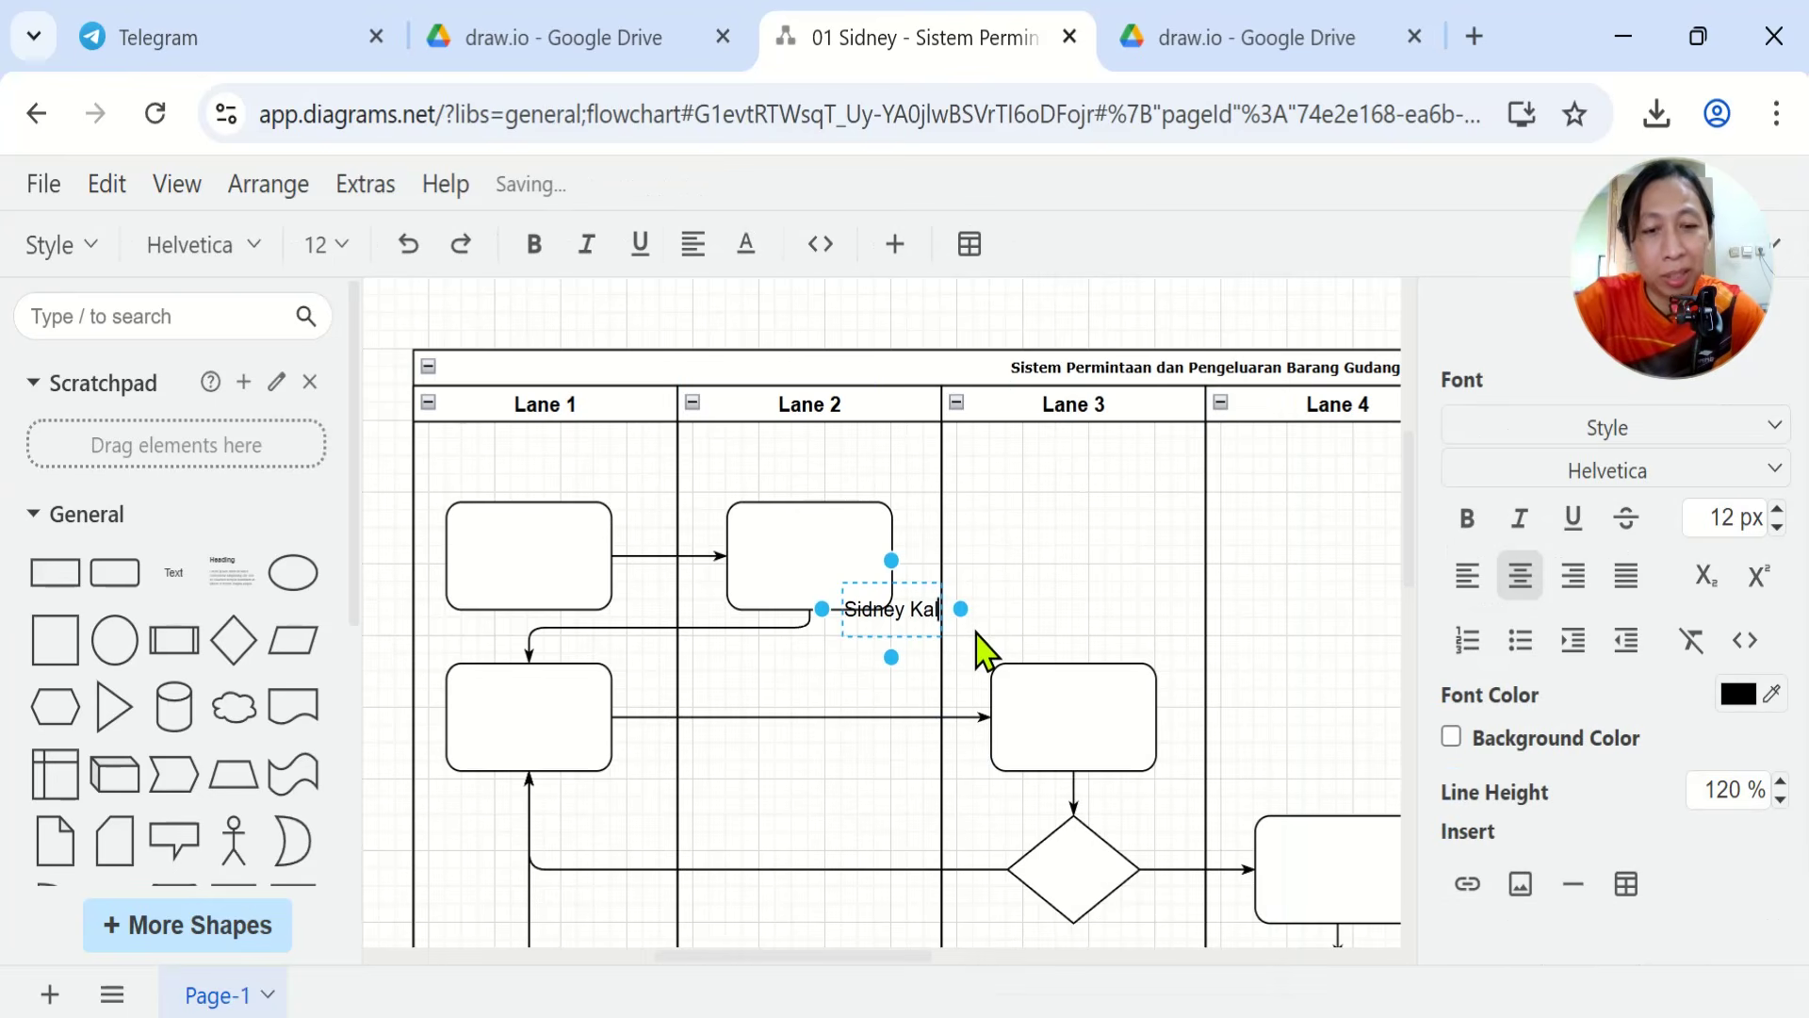
{"action": "key", "text": "BackSpace"}
{"action": "key", "text": "BackSpace"}
{"action": "key", "text": "BackSpace"}
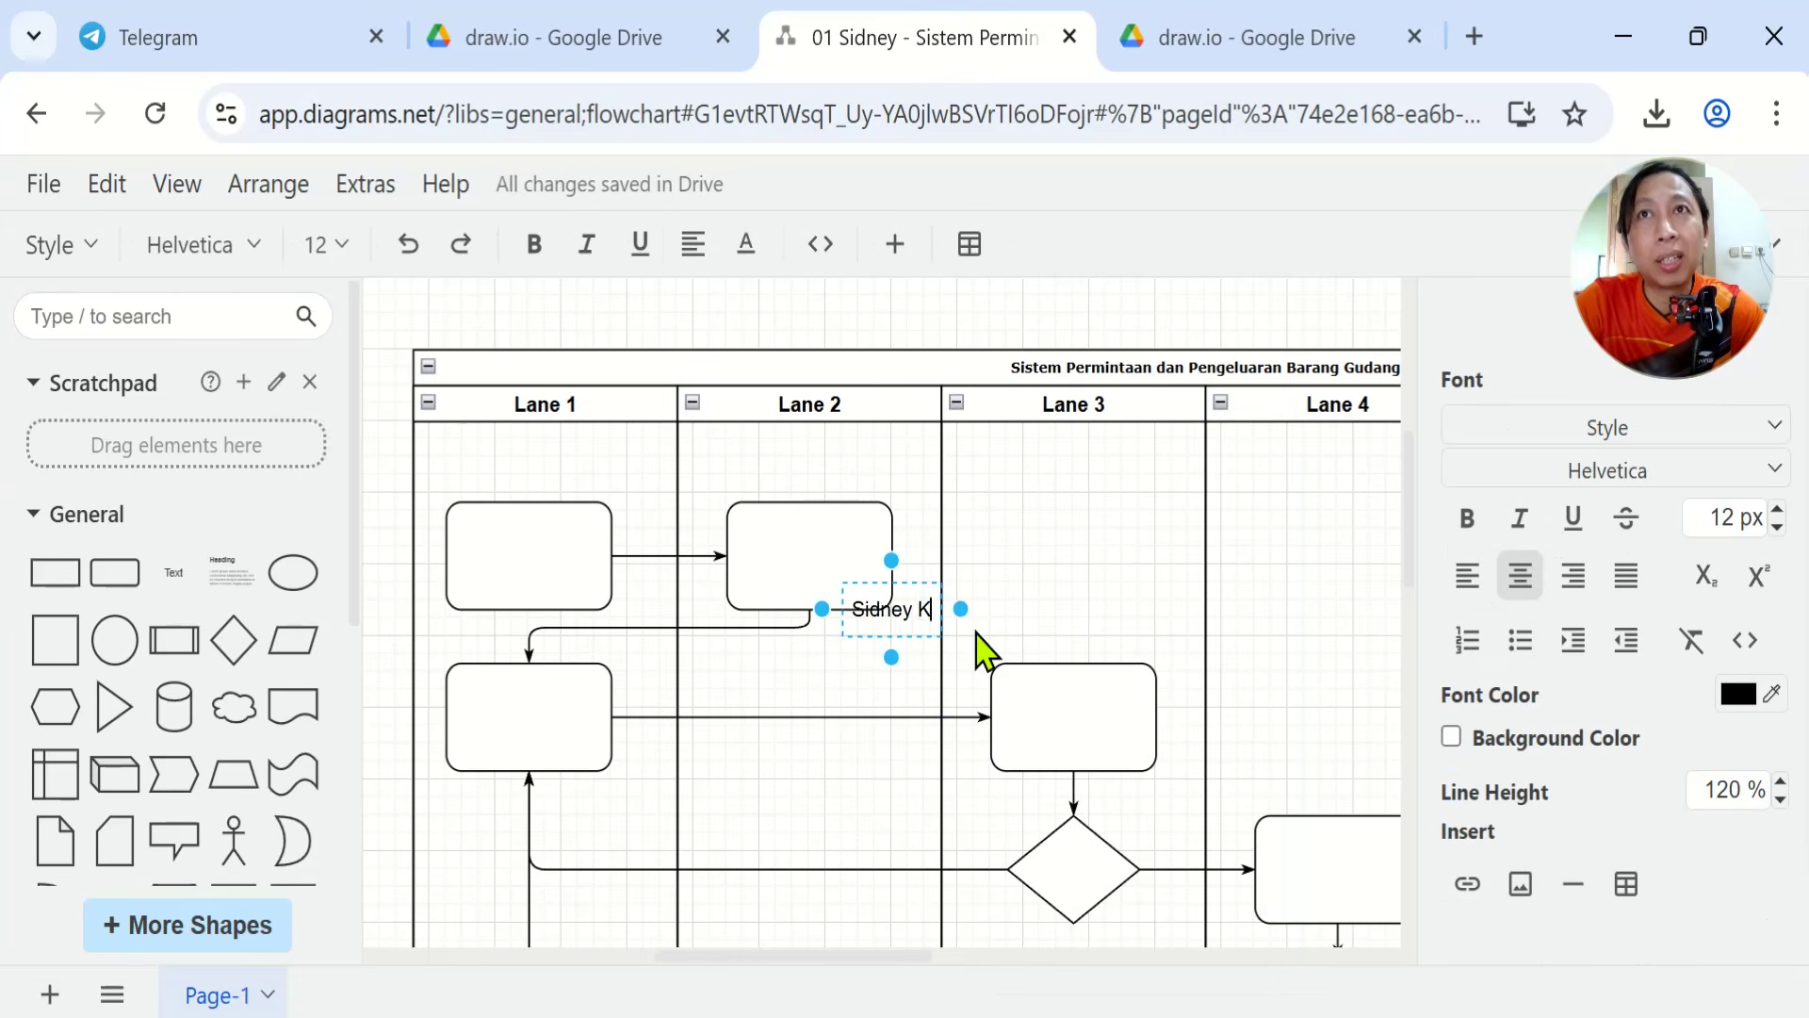
{"action": "type", "text": "KElas 3"}
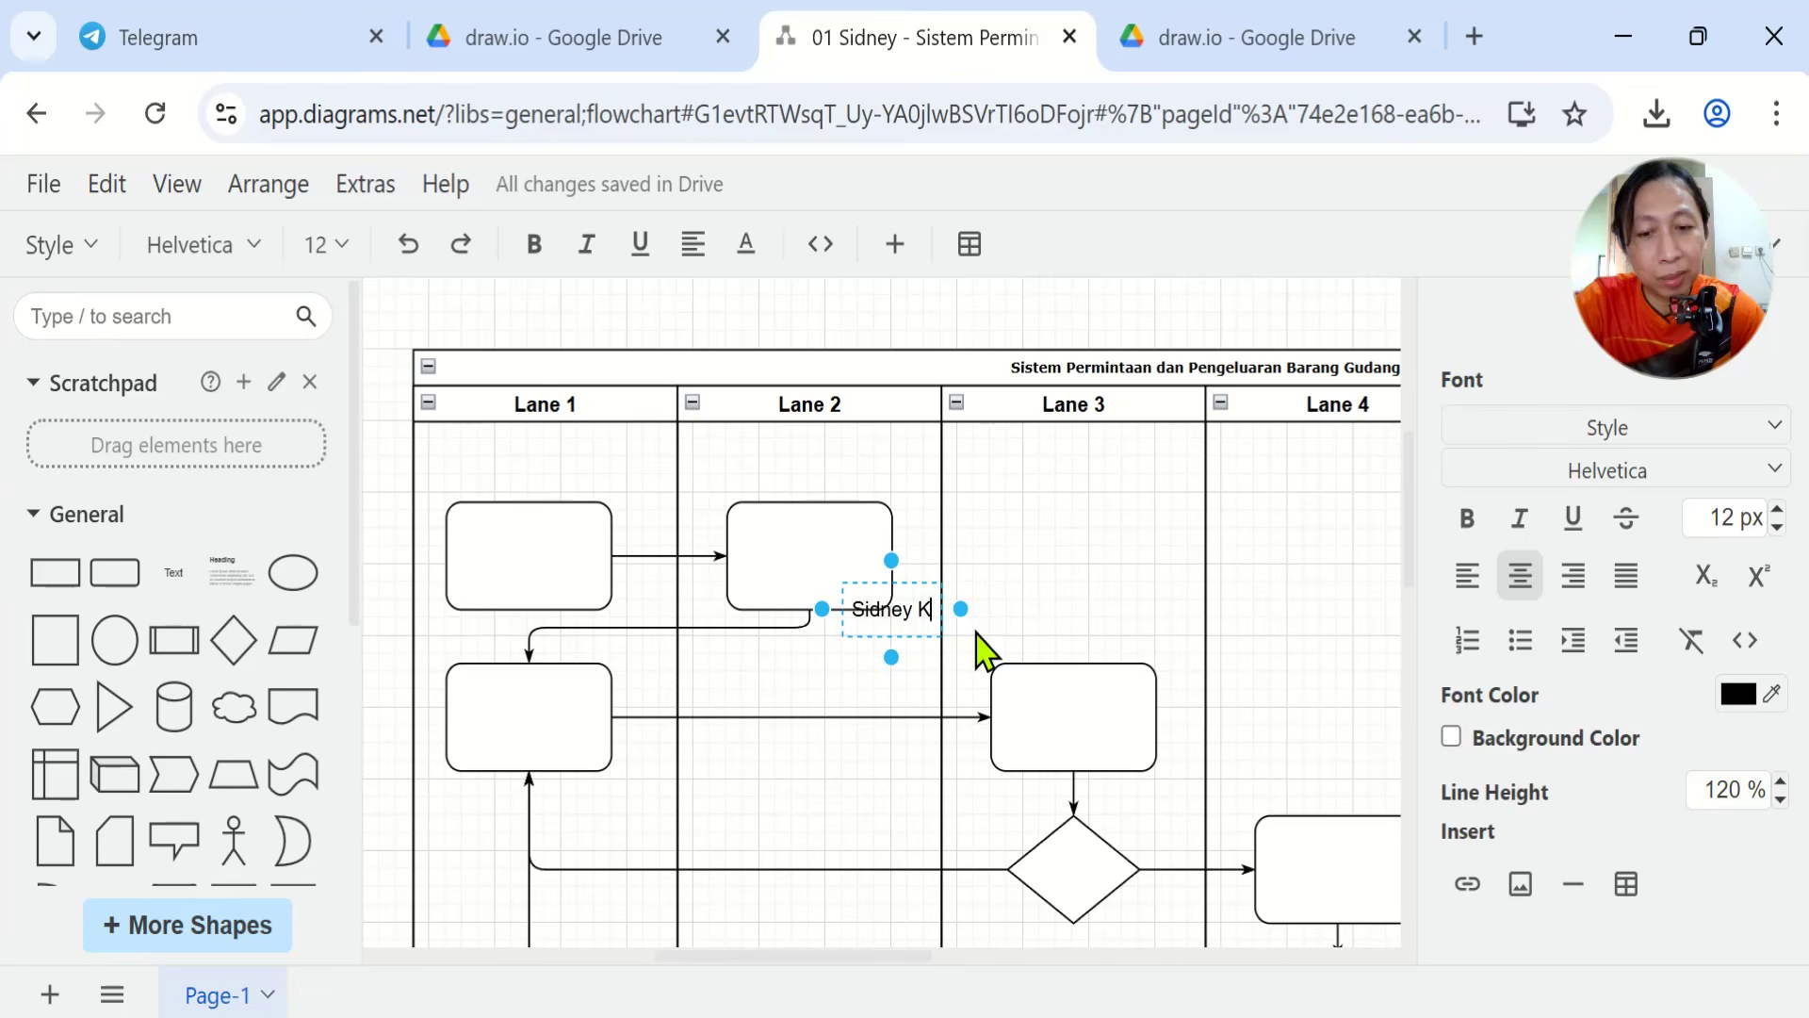
{"action": "type", "text": "A"}
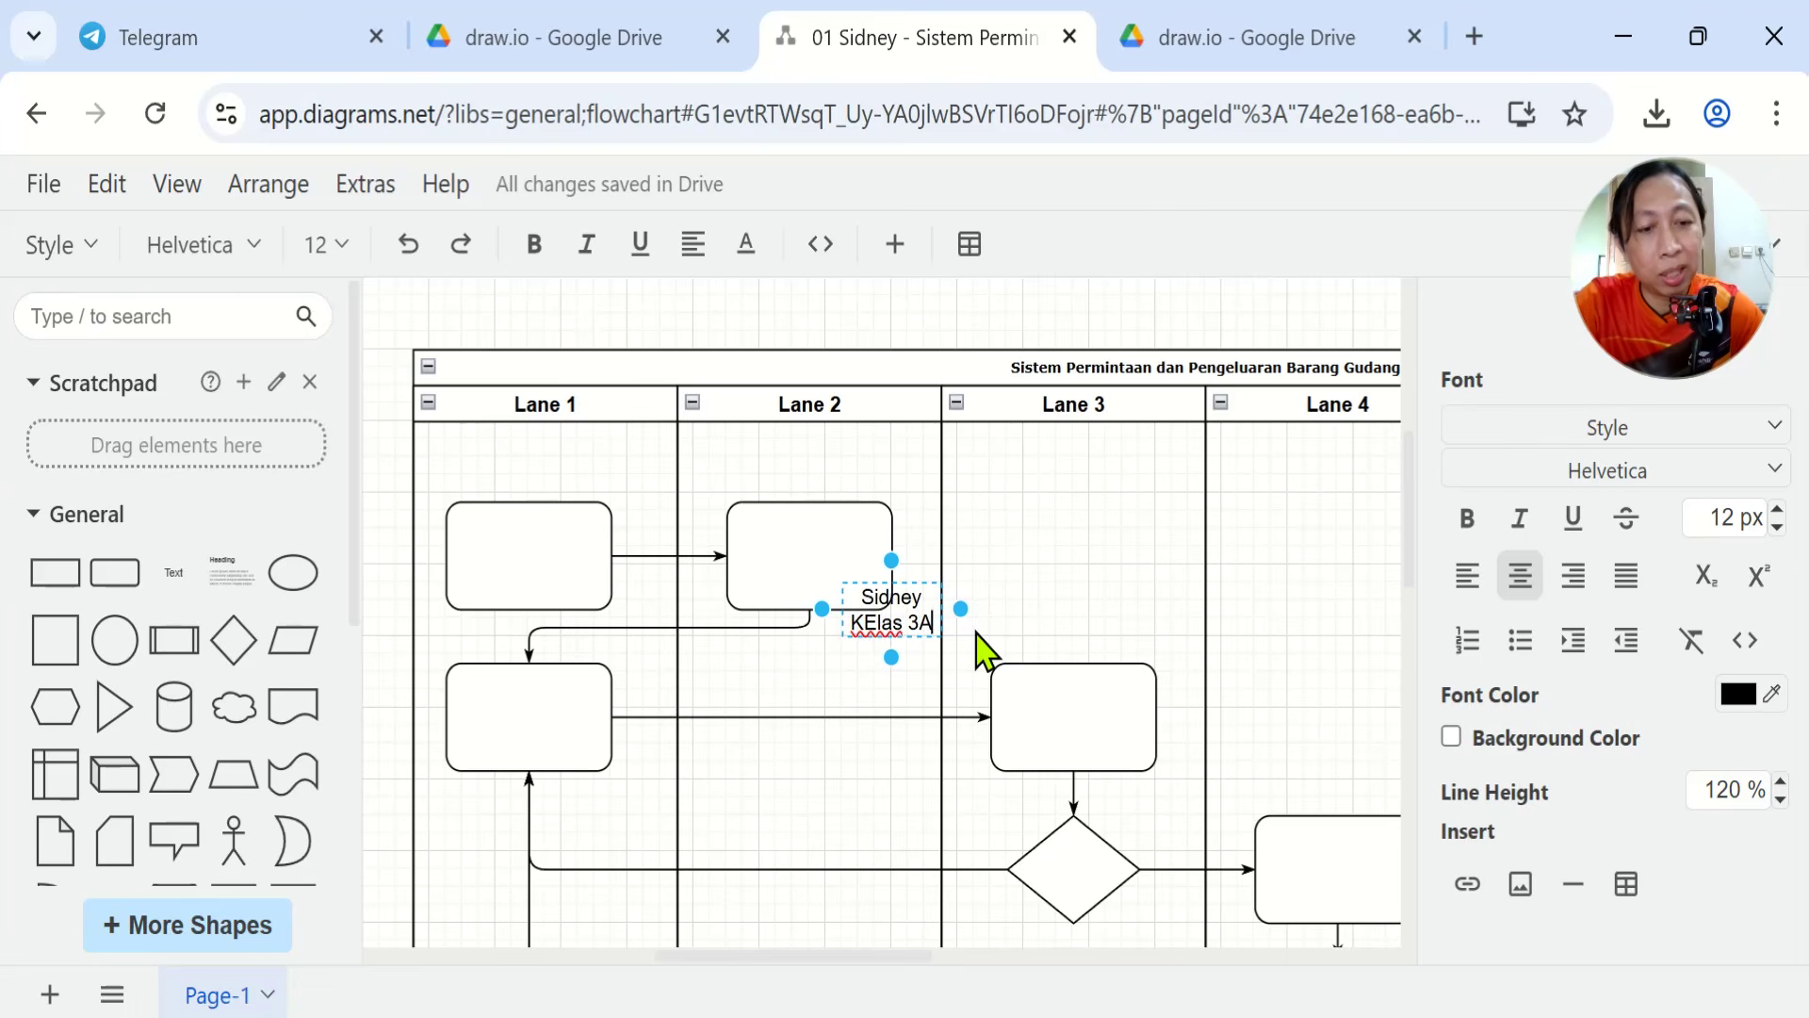
{"action": "key", "text": "Return"}
{"action": "type", "text": "ALKS"}
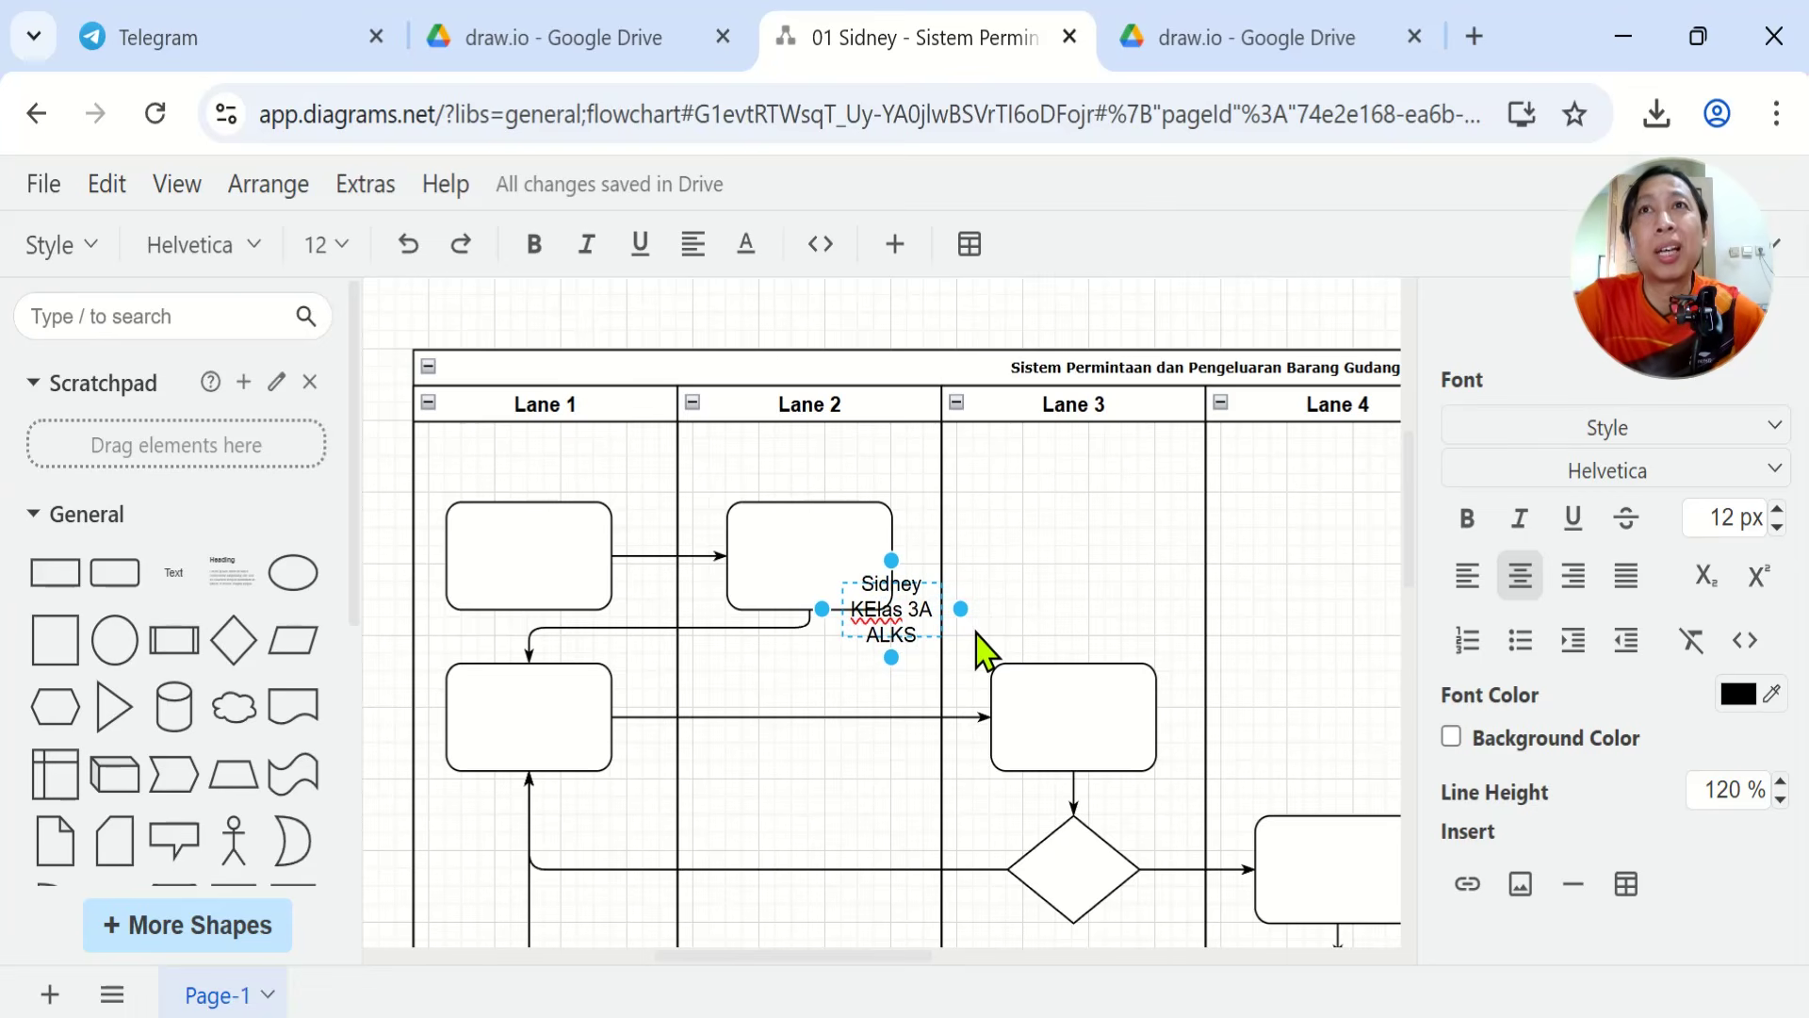
{"action": "left_click_drag", "start_coordinate": [960, 609], "coordinate": [585, 378]}
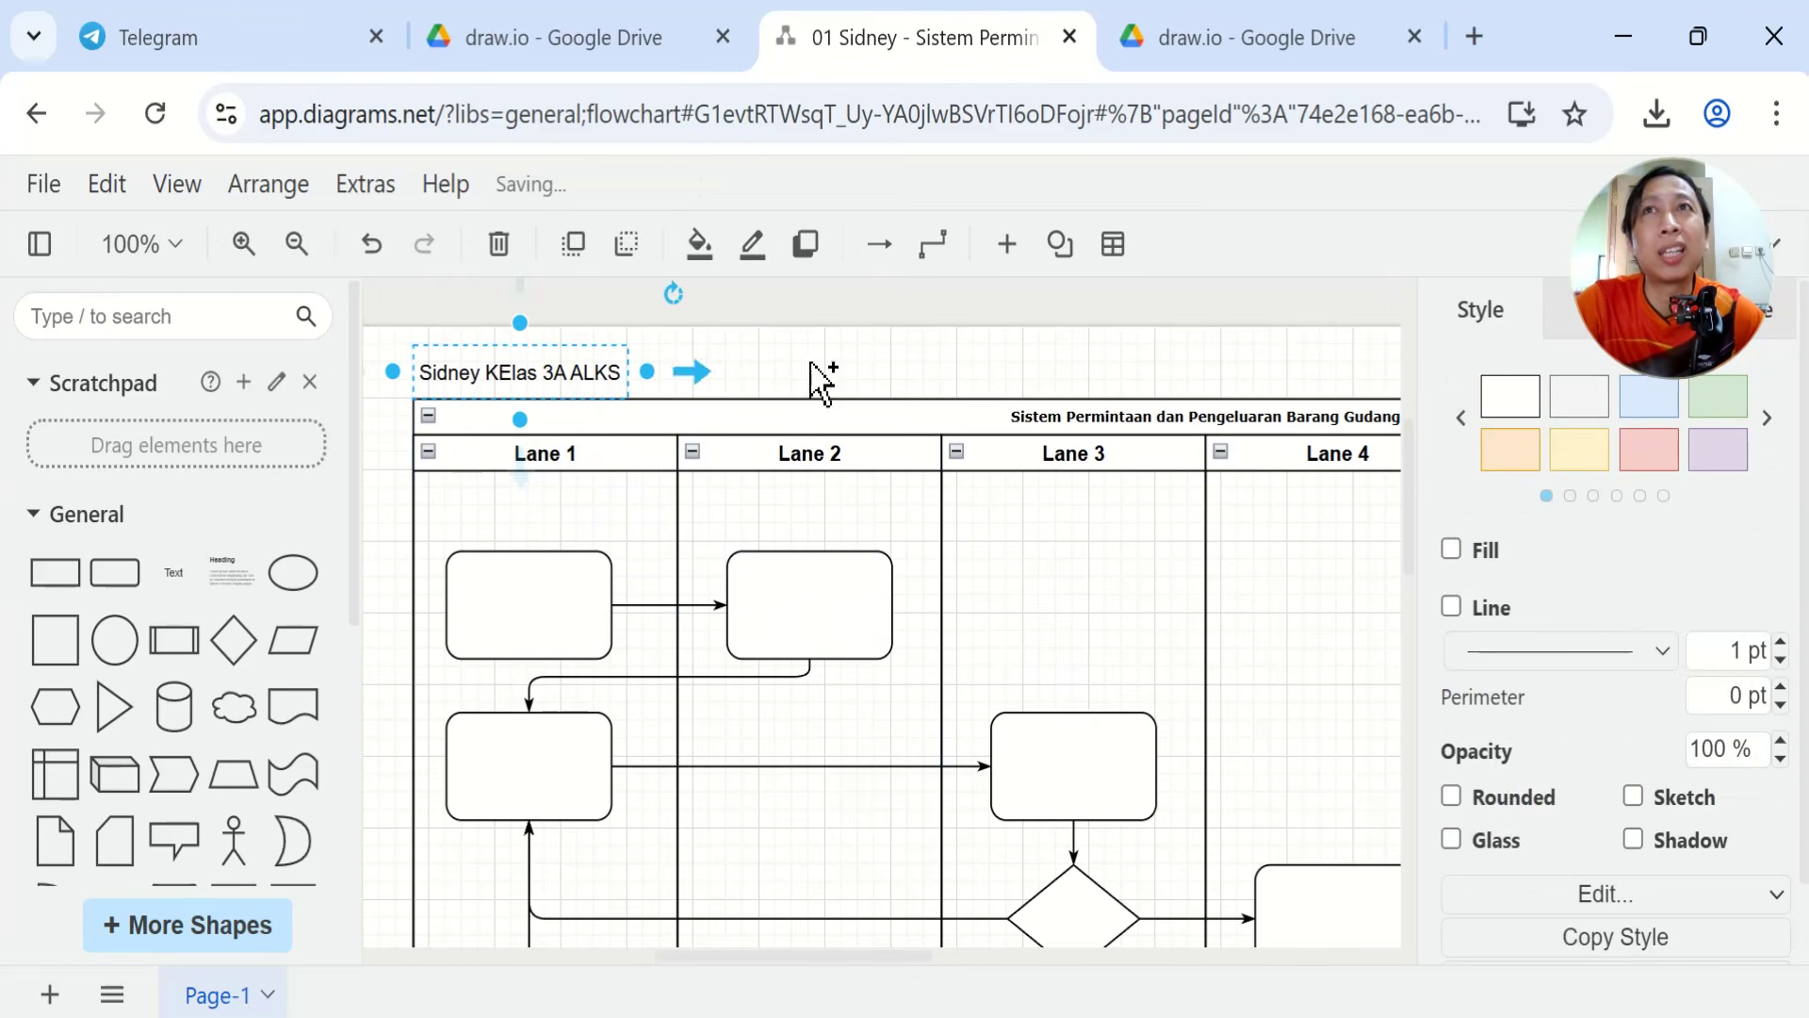
Switch to the SIA Bab 2 PDF in PDF-XChange Editor and examine the first column heading of the document flowchart
{"action": "left_click", "coordinate": [537, 454]}
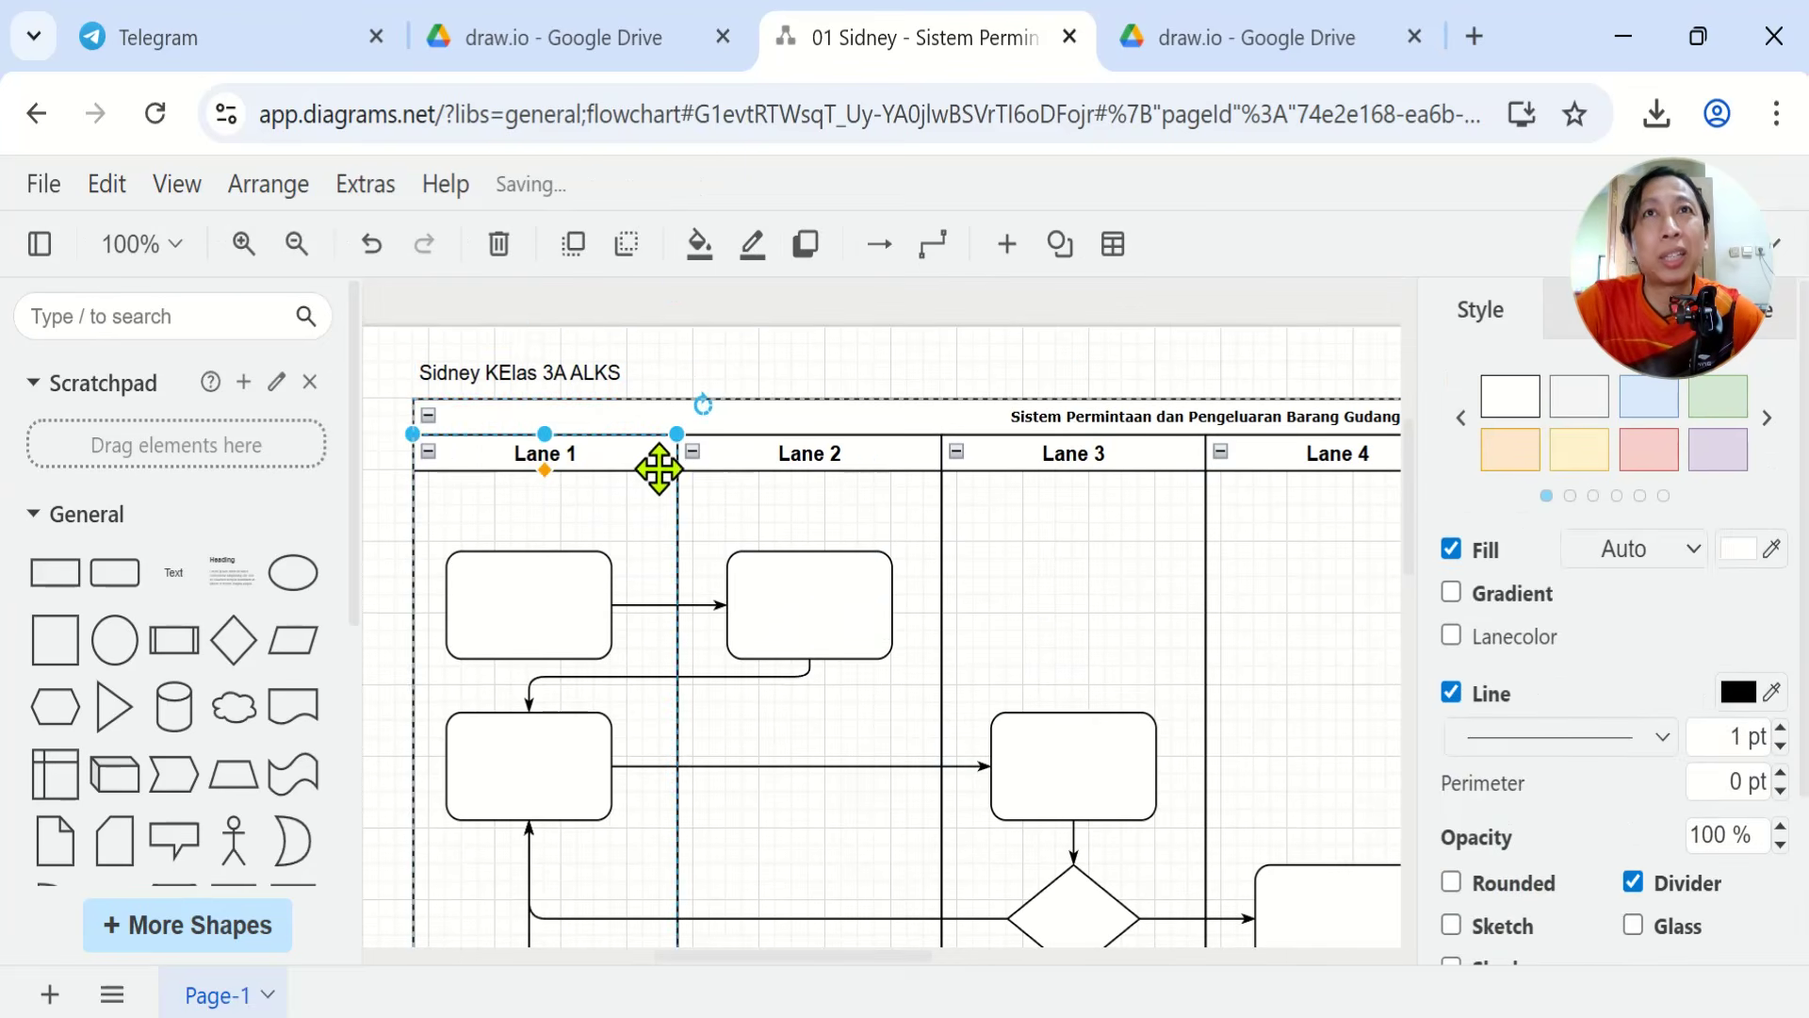
{"action": "key", "text": "alt+Tab"}
{"action": "key", "text": "alt+Tab"}
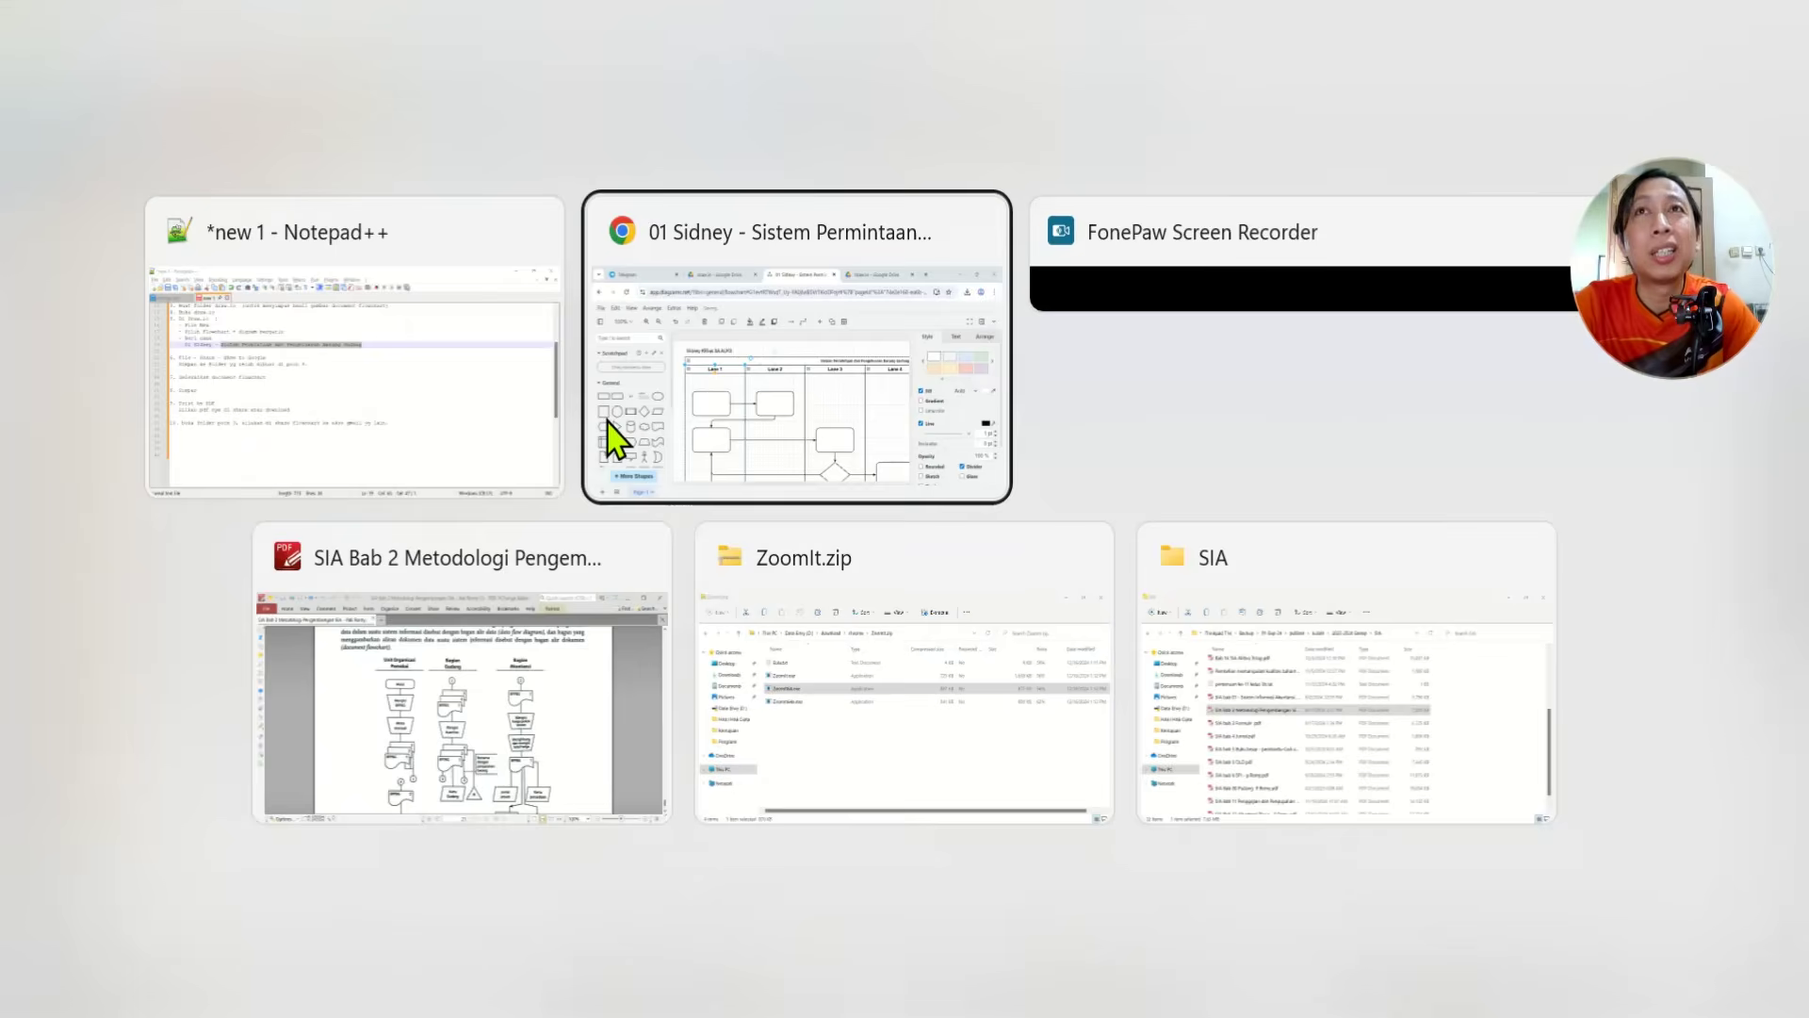
{"action": "key", "text": "alt+Tab"}
{"action": "key", "text": "alt+Tab"}
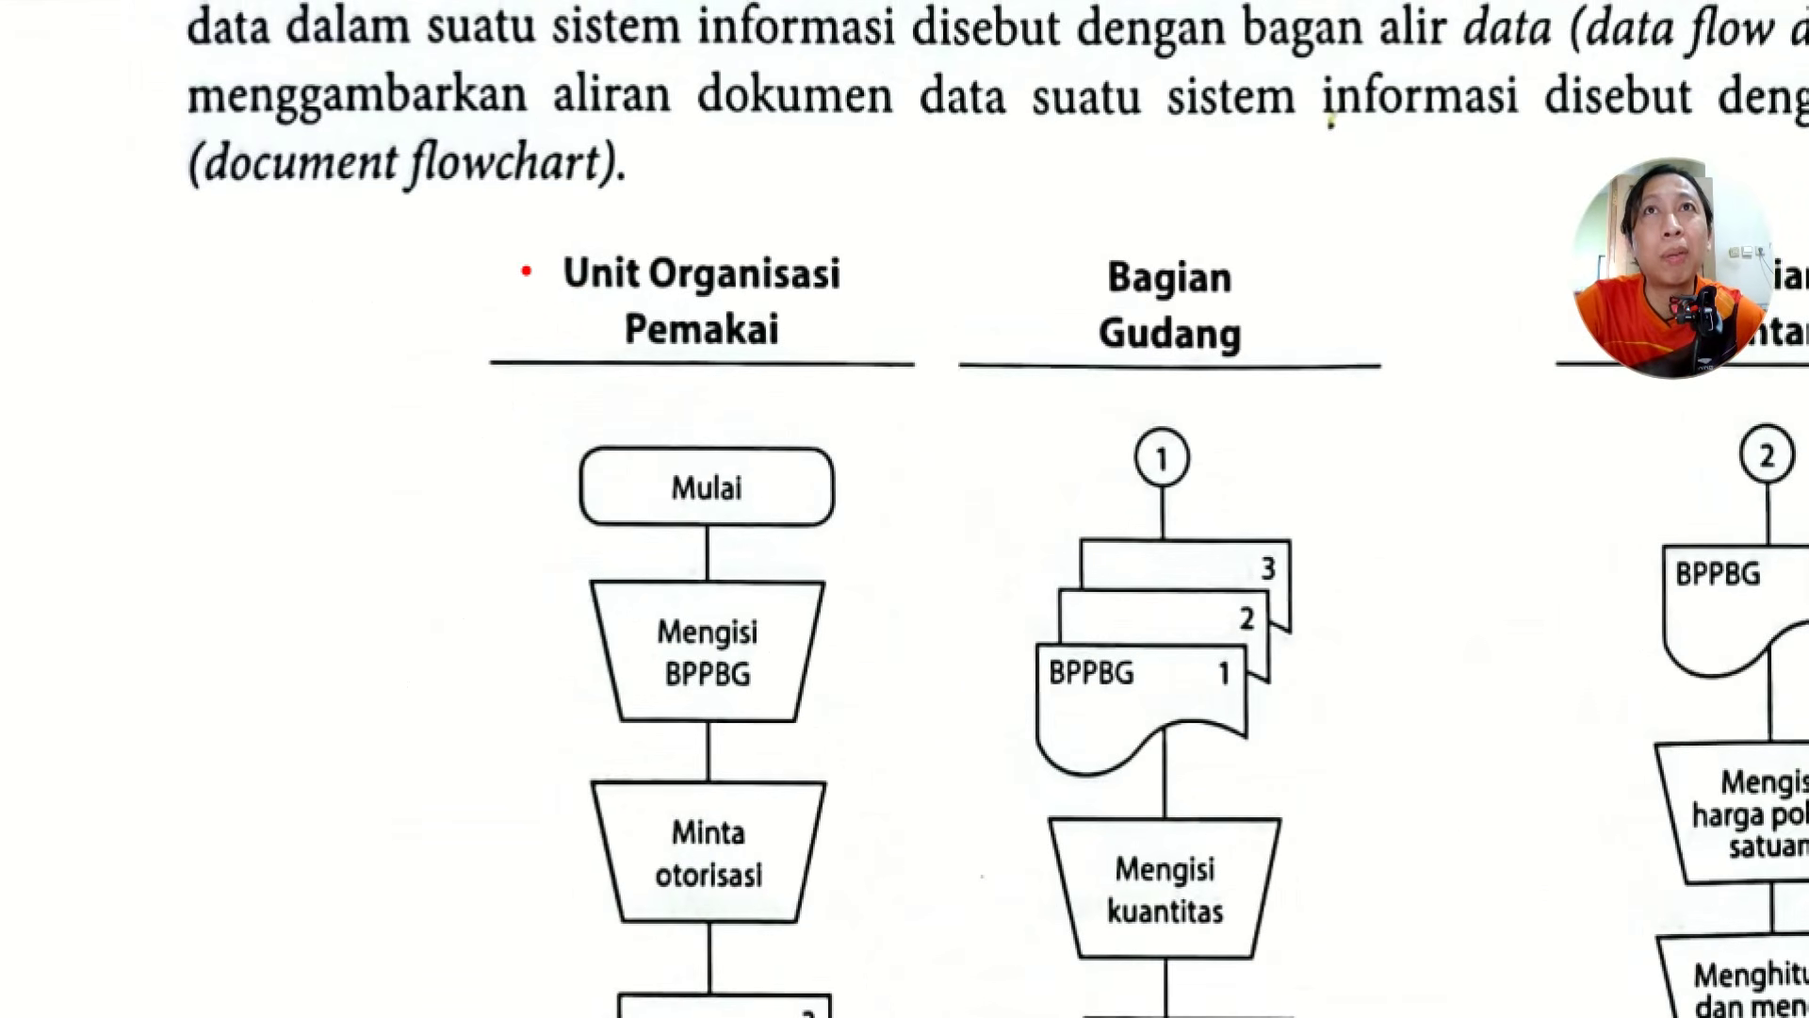
{"action": "mouse_move", "coordinate": [526, 271]}
{"action": "left_mouse_down"}
{"action": "mouse_move", "coordinate": [738, 278]}
{"action": "mouse_move", "coordinate": [597, 441]}
{"action": "mouse_move", "coordinate": [723, 187]}
{"action": "left_mouse_up"}
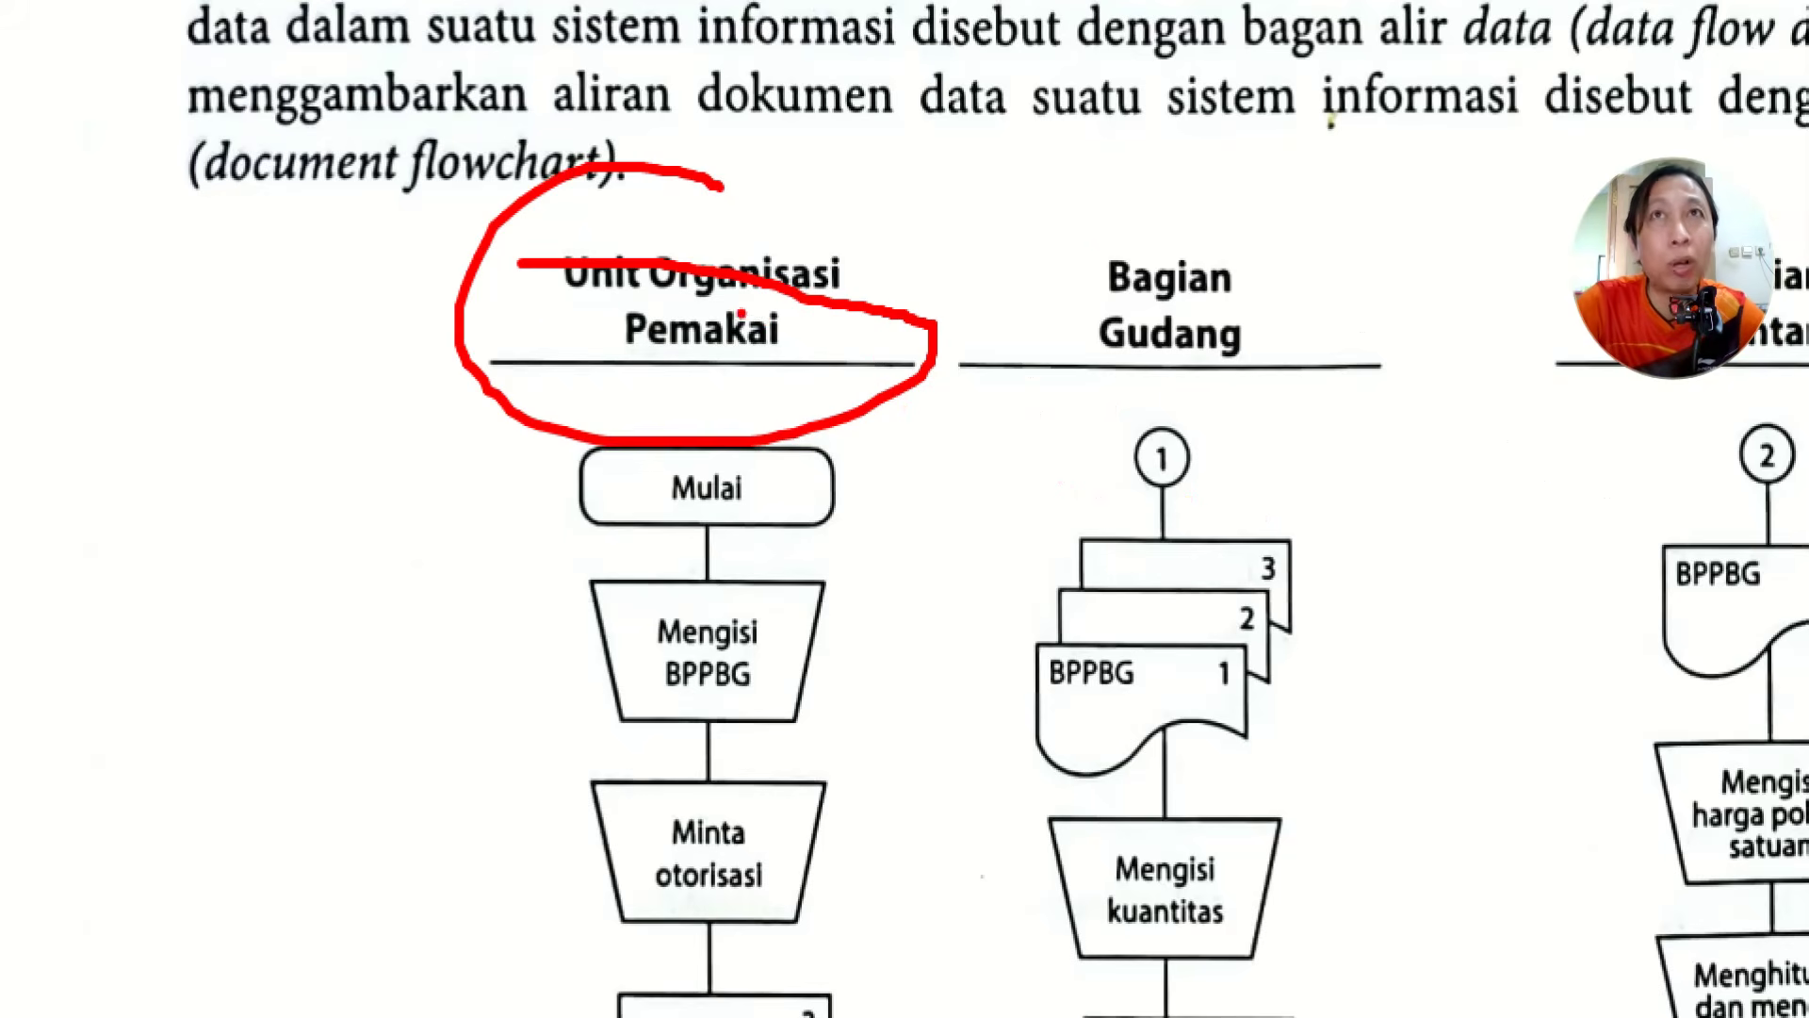
{"action": "key", "text": "Escape"}
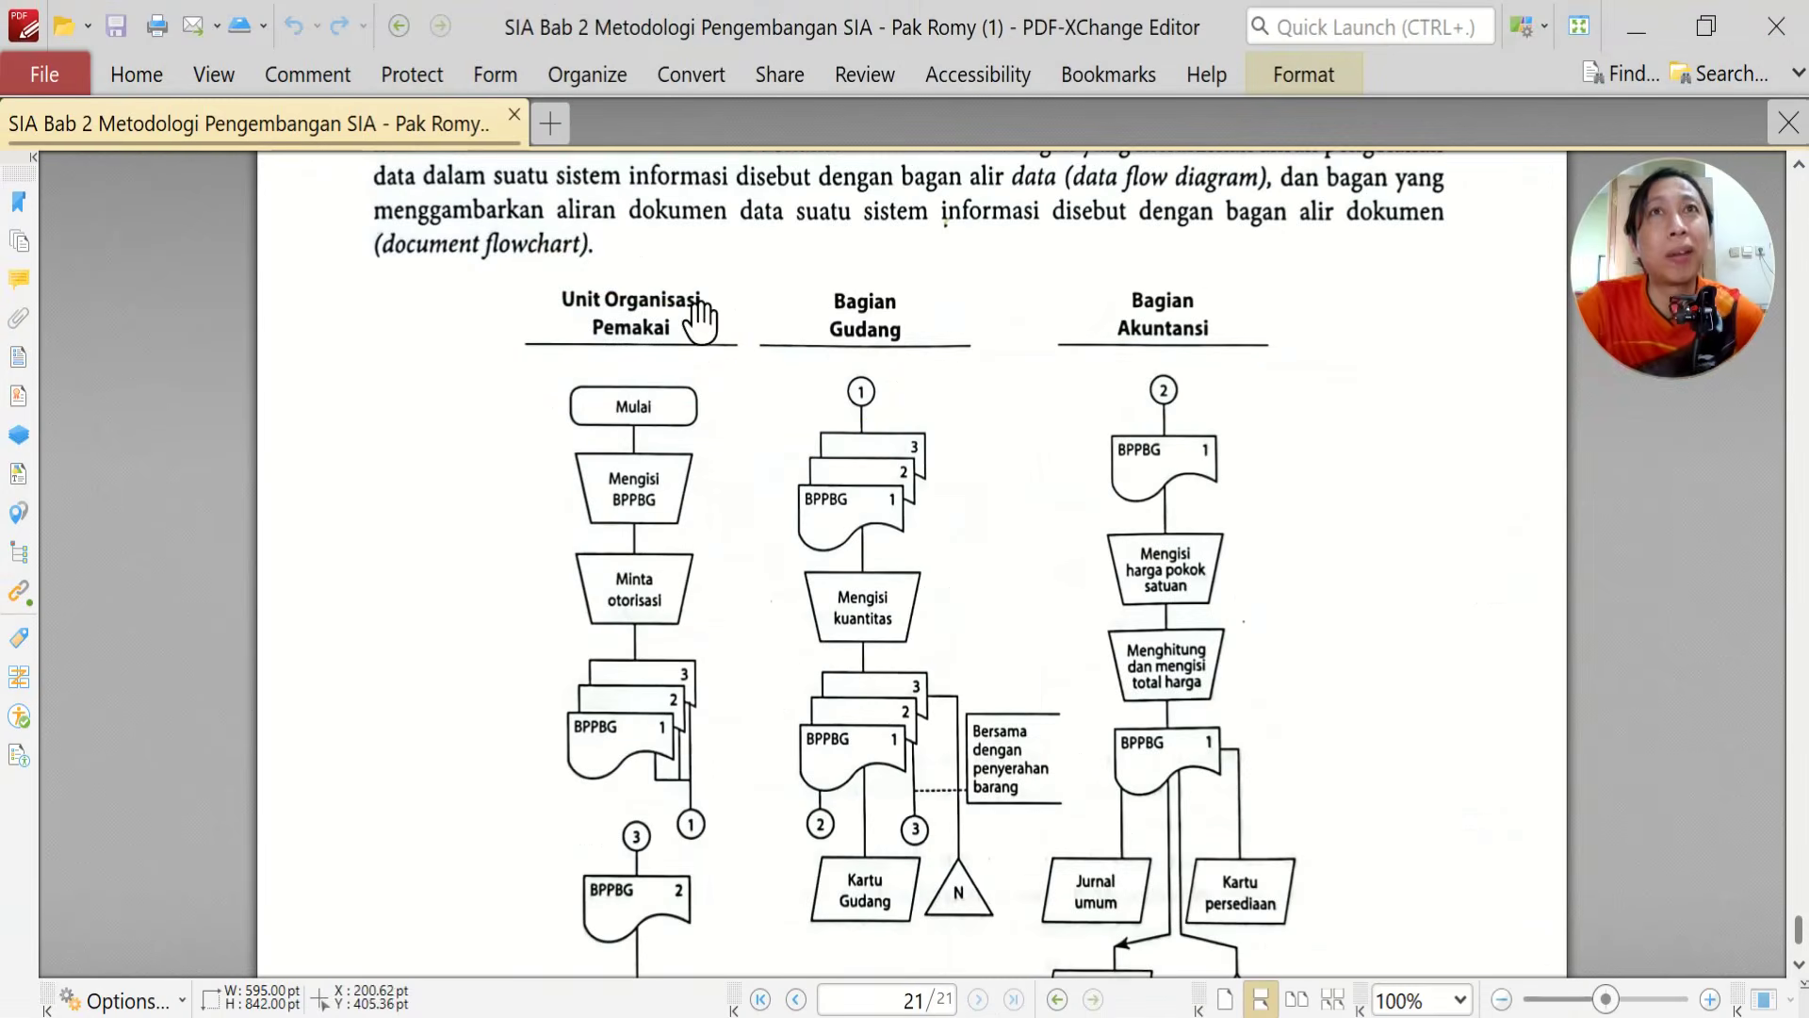
Switch back to draw.io in Chrome and rename Lane 1 as "Unit Organisasi Pemakai"
{"action": "key", "text": "alt+Tab"}
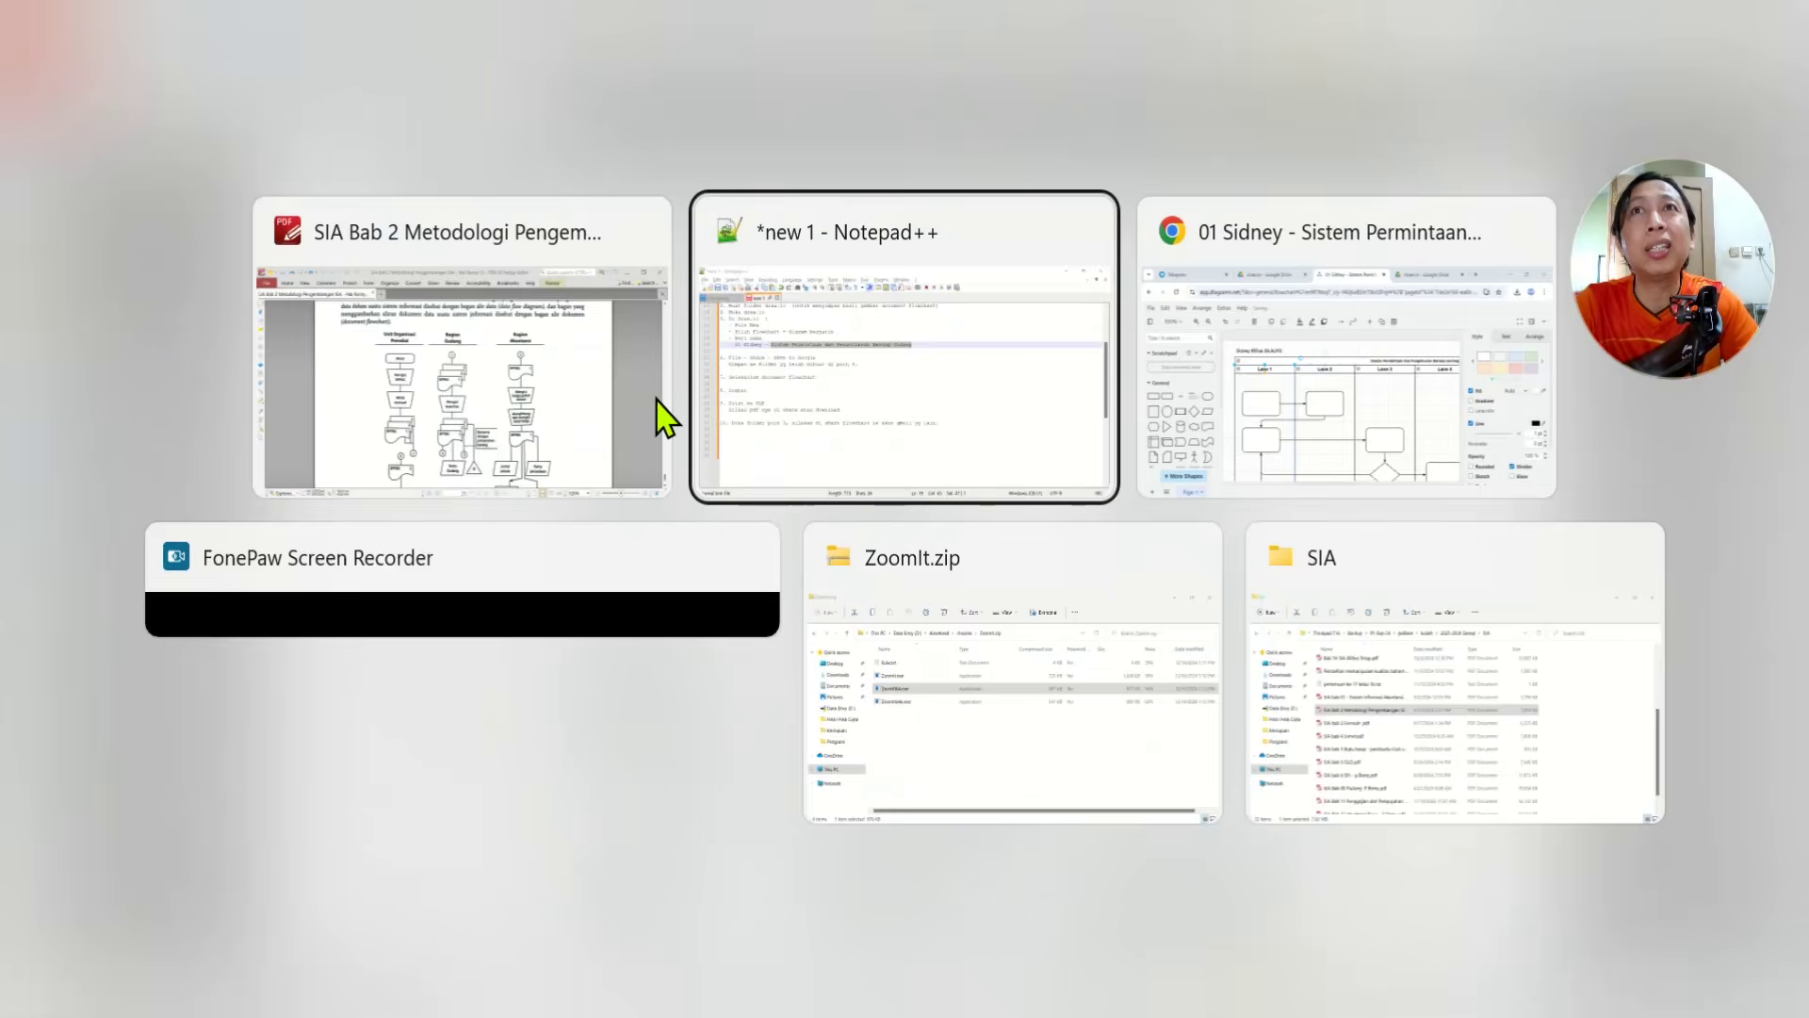
{"action": "key", "text": "alt+Tab"}
{"action": "double_click", "coordinate": [563, 452]}
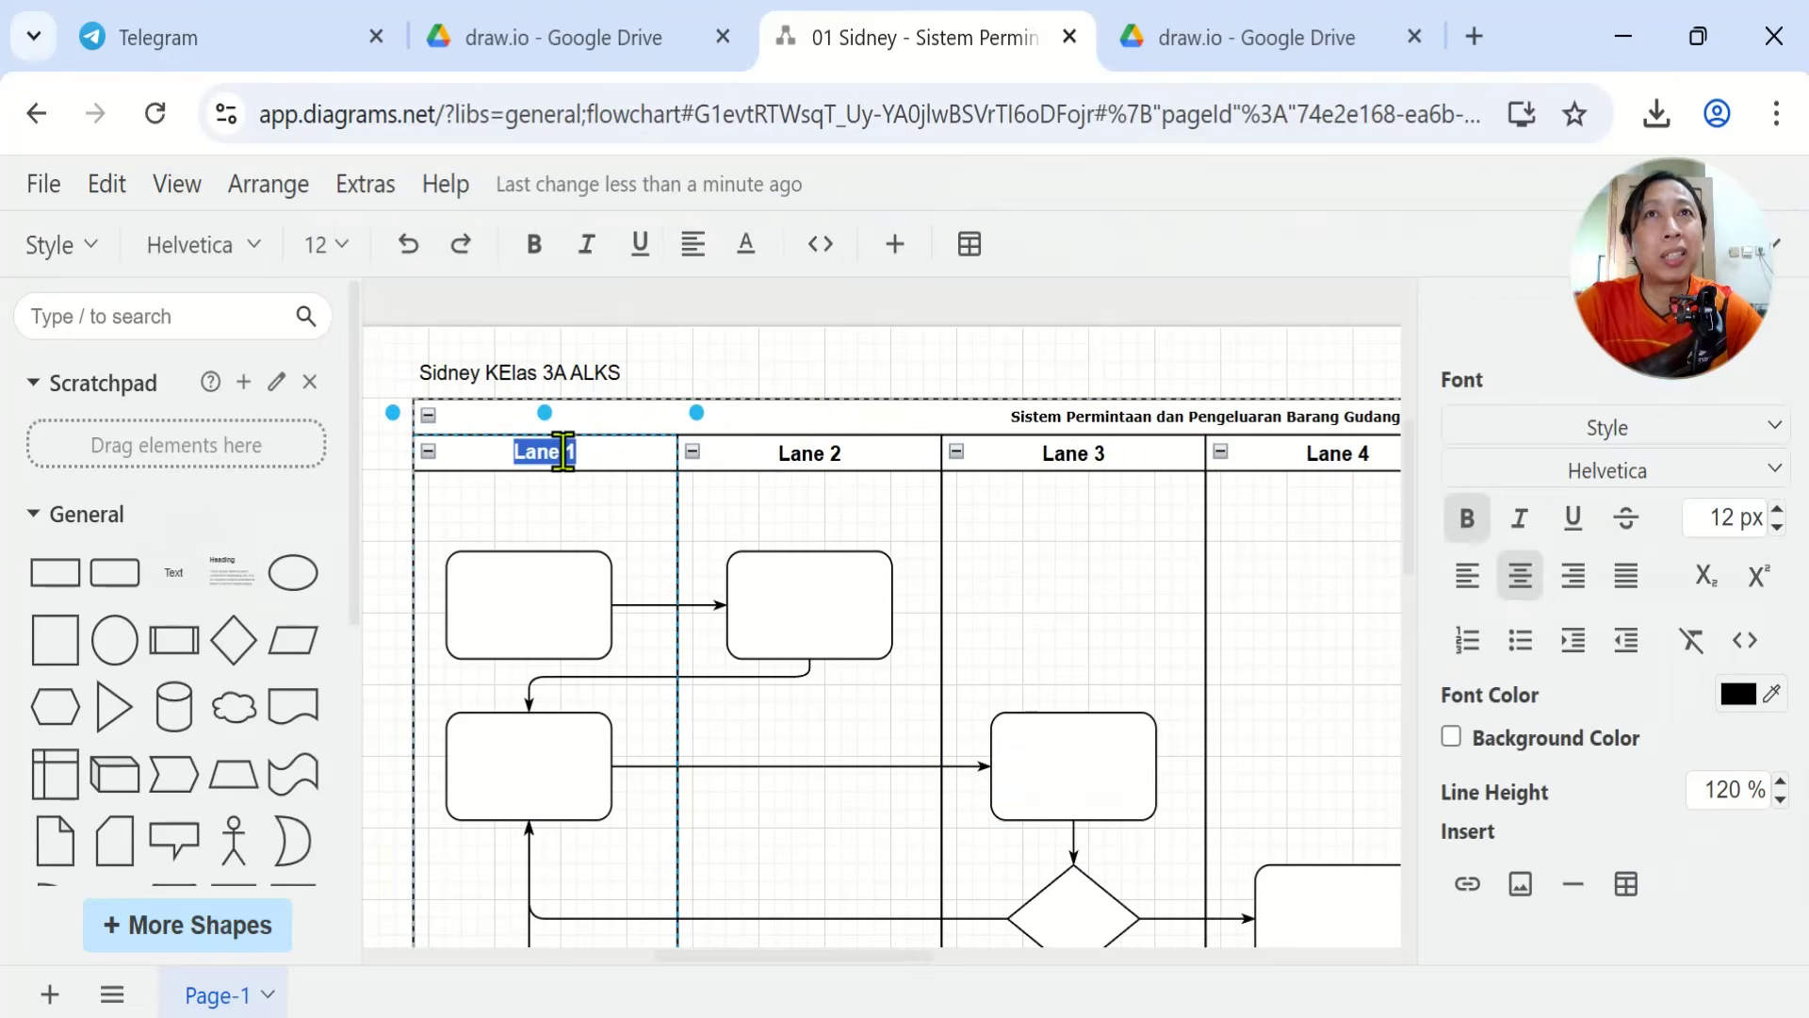
{"action": "type", "text": "Uni"}
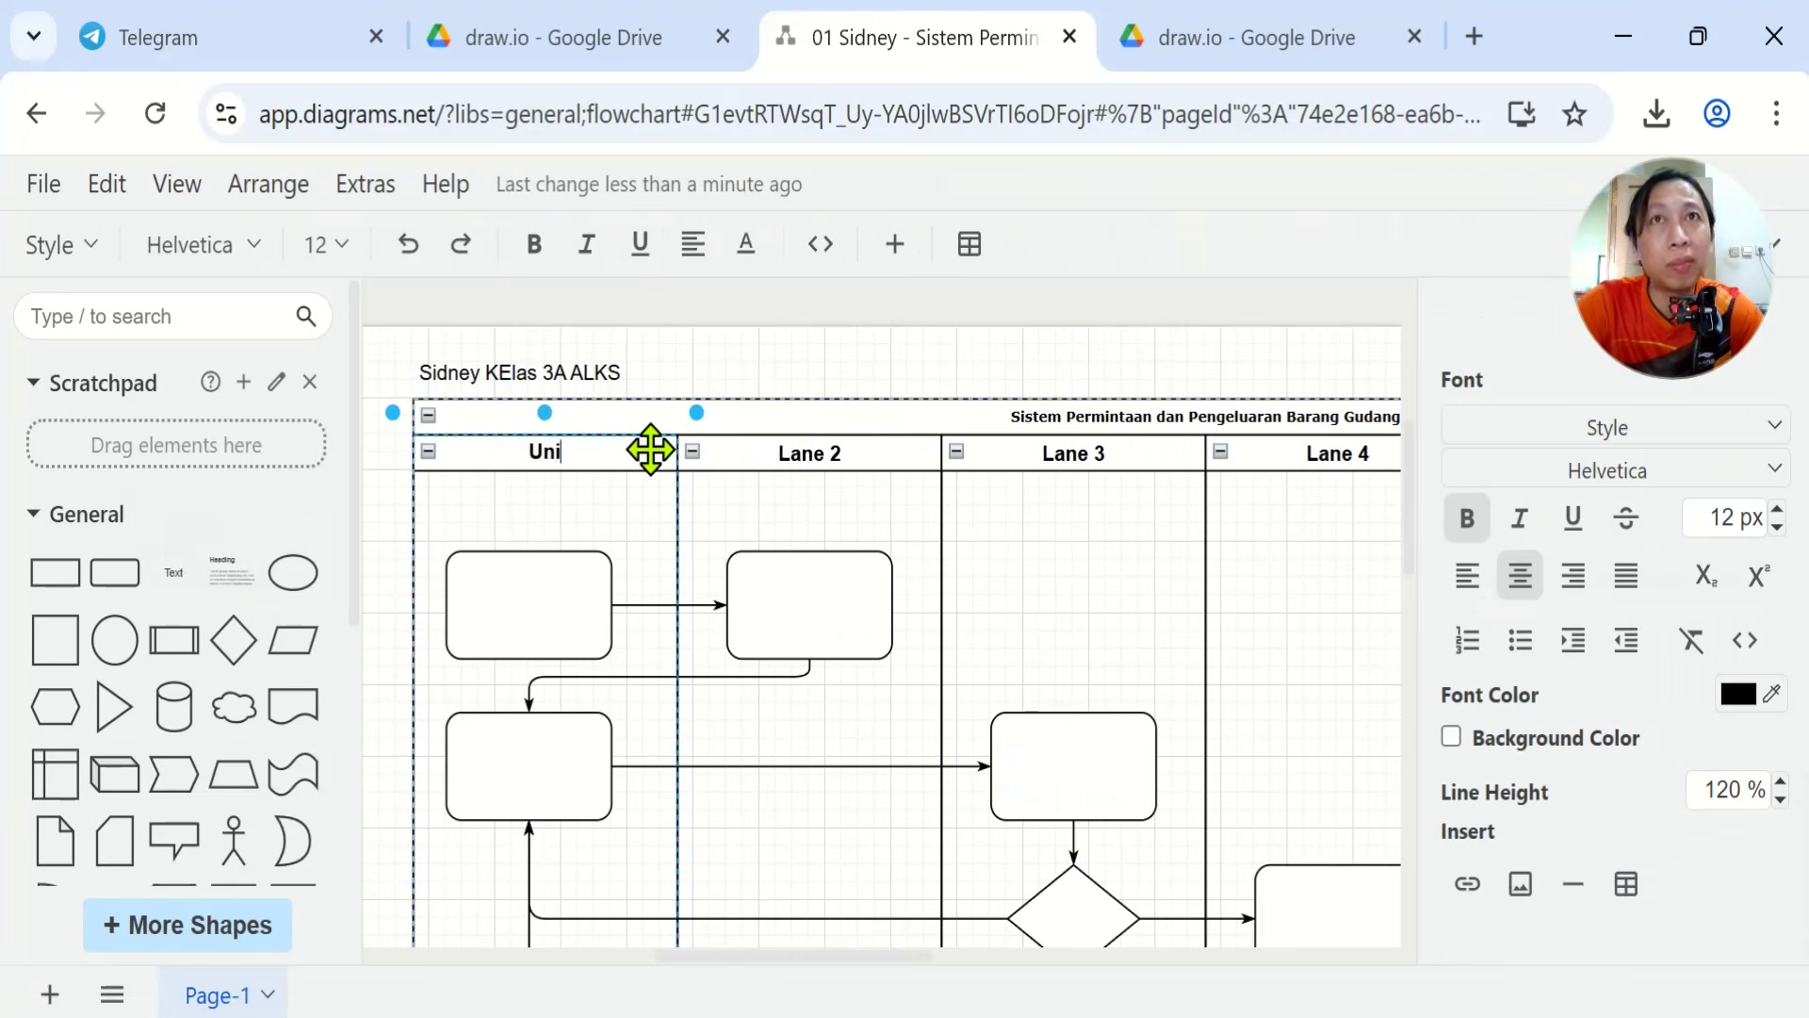
{"action": "type", "text": "t Organisai"}
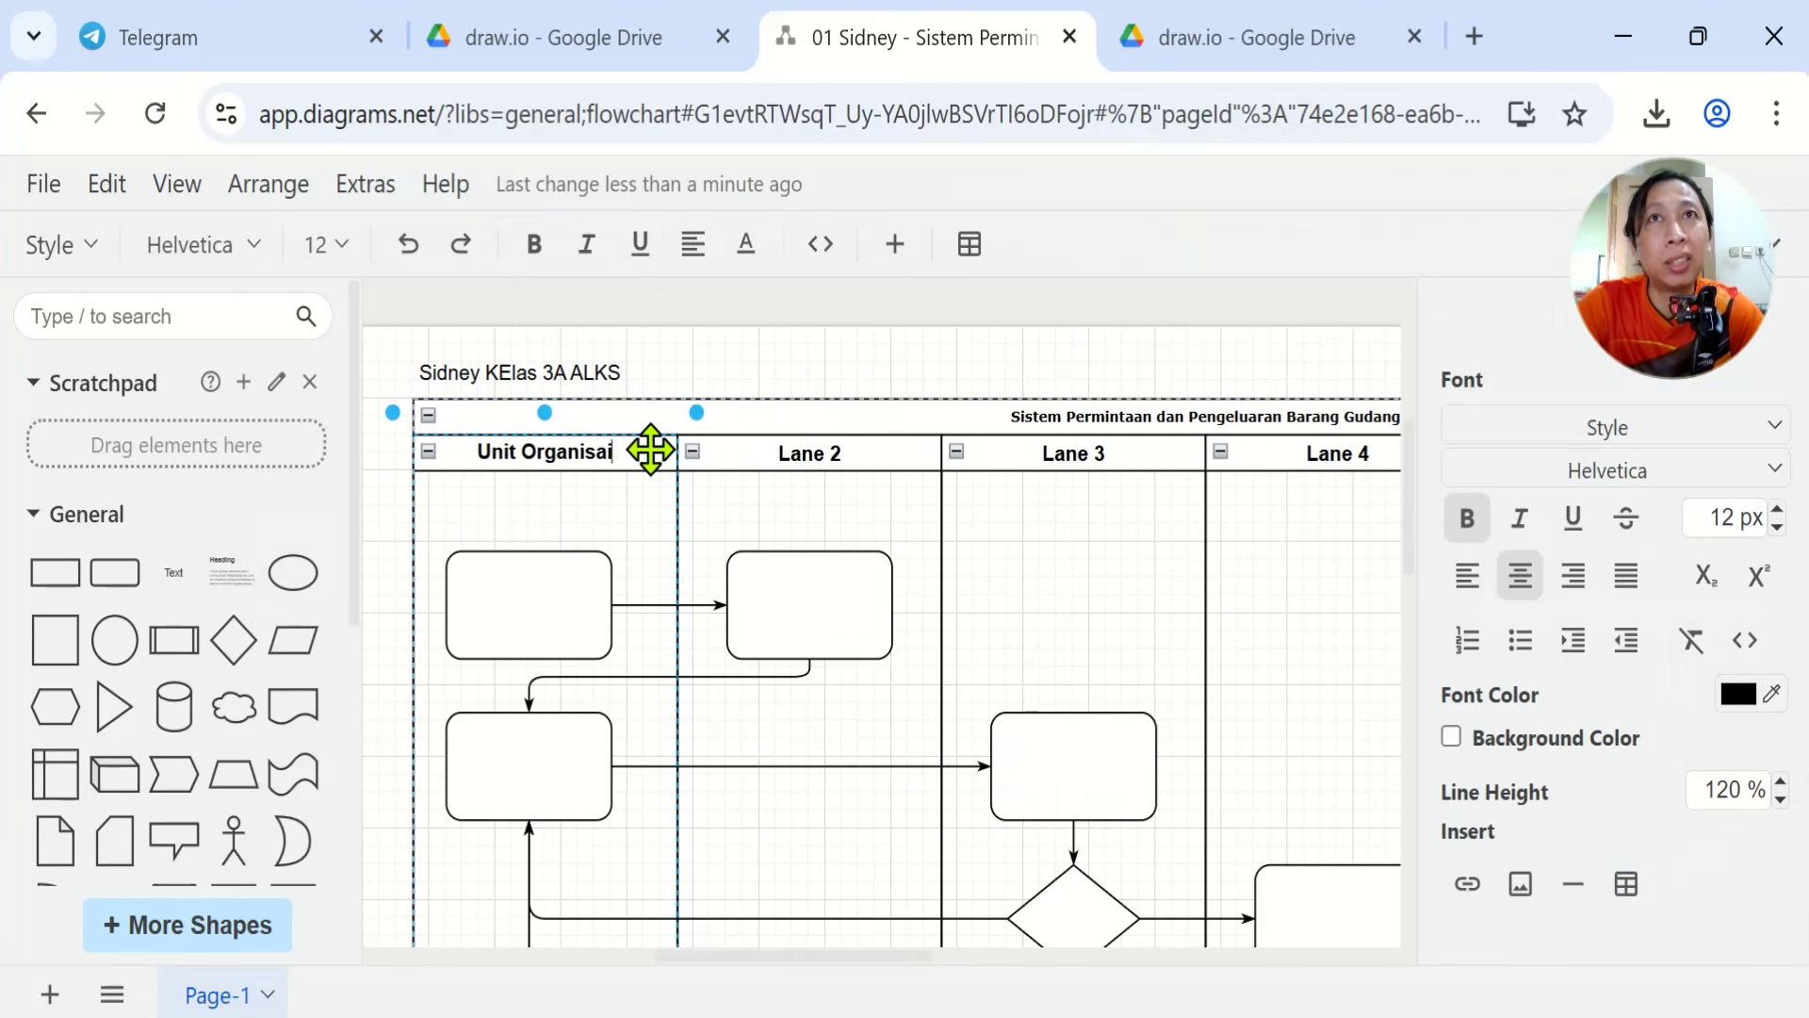
{"action": "key", "text": "BackSpace"}
{"action": "type", "text": "si Pemakai"}
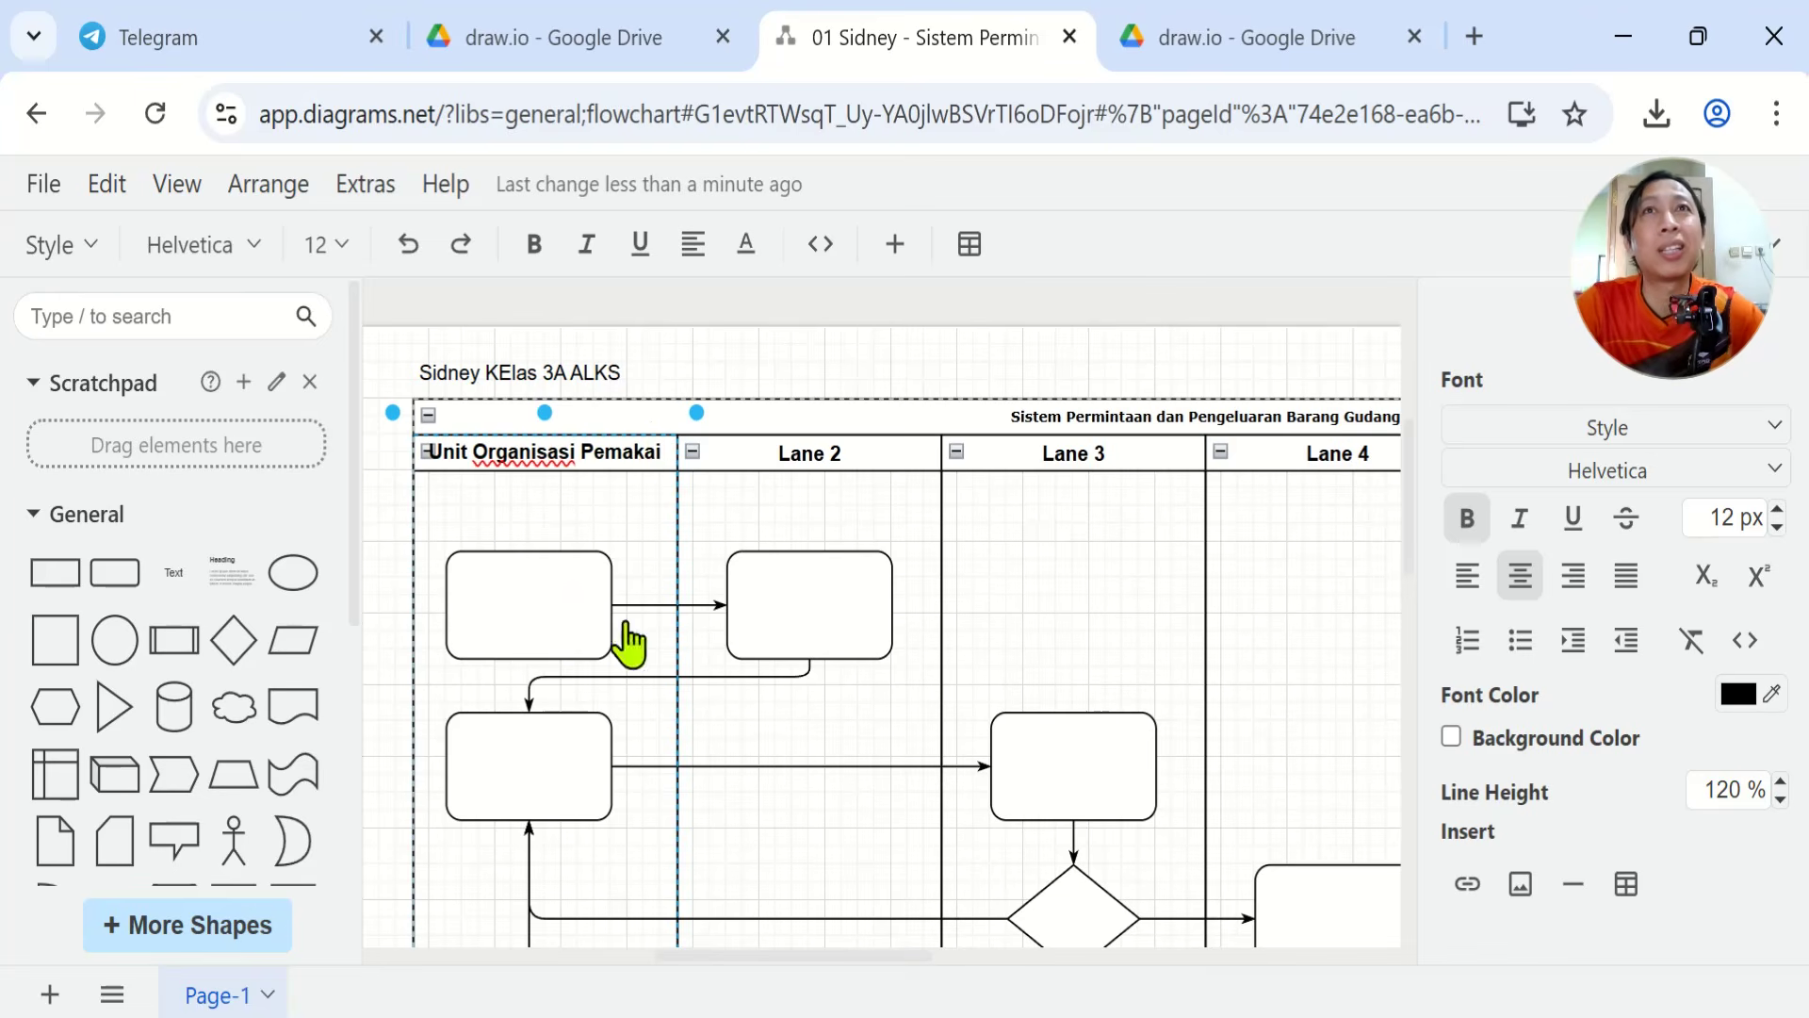
{"action": "left_click", "coordinate": [585, 546]}
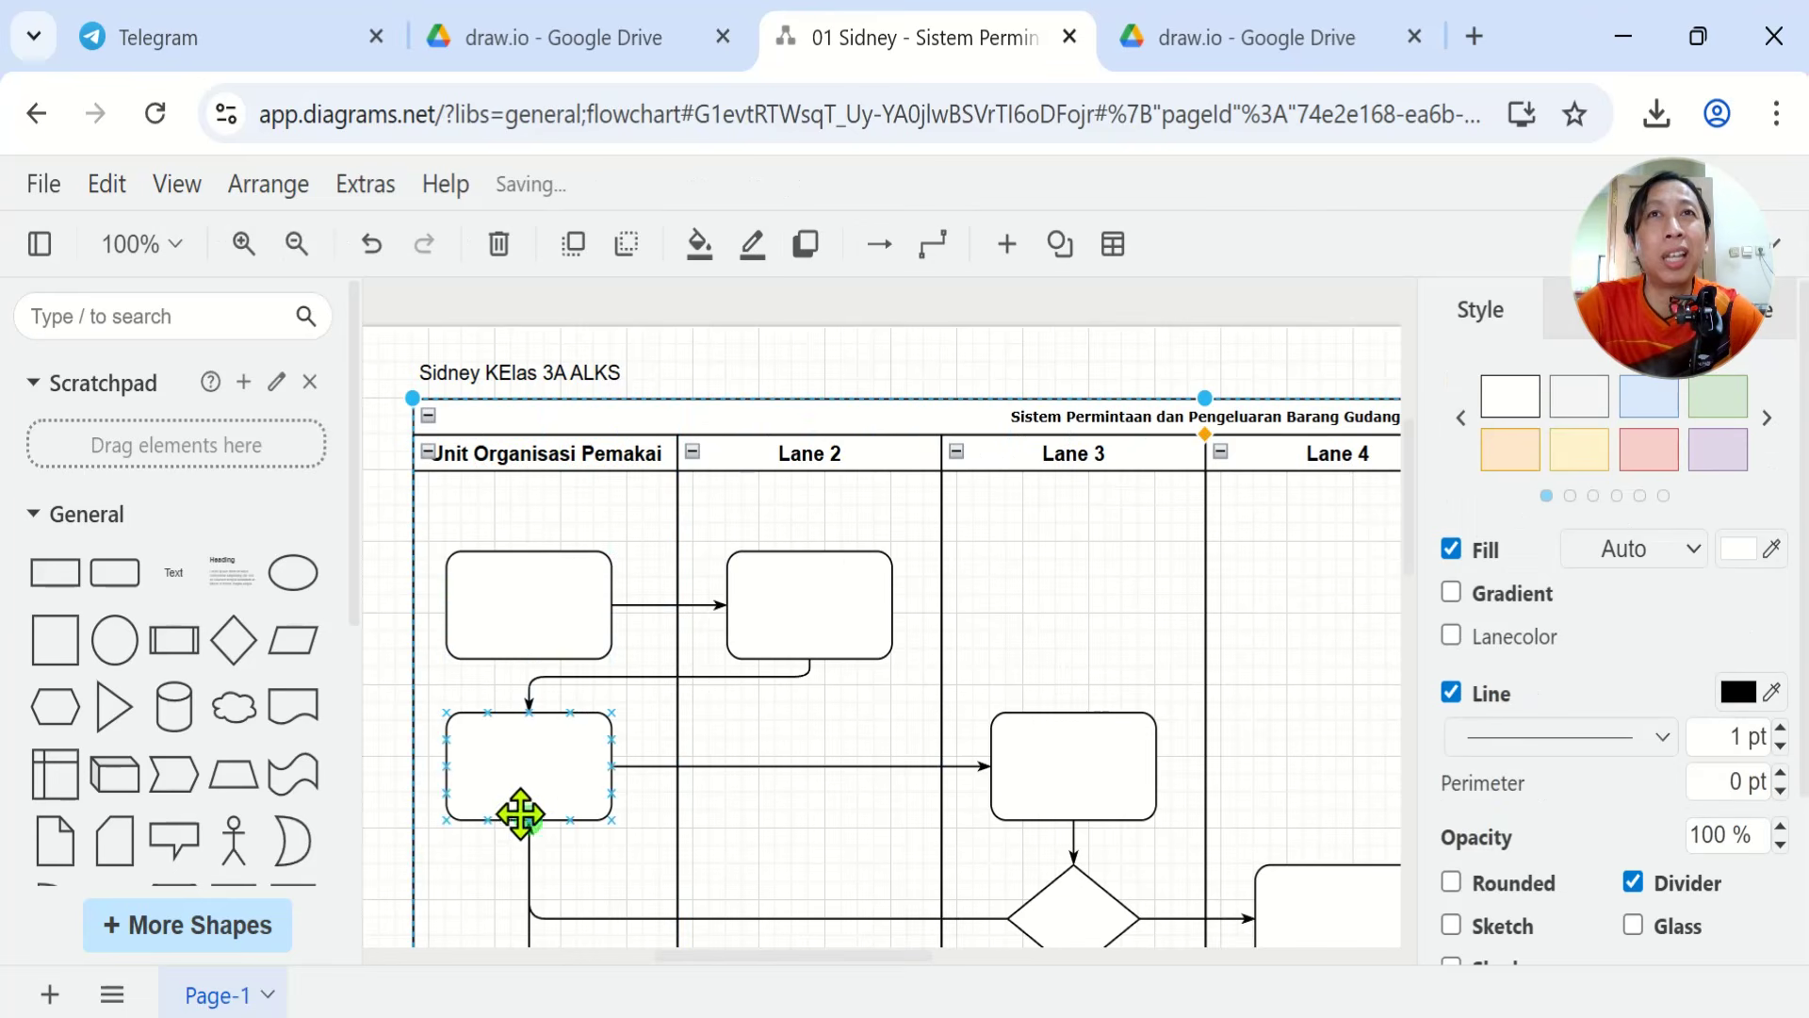
Review the reference flowchart's shapes in the PDF and return to the draw.io diagram
{"action": "left_click", "coordinate": [810, 614]}
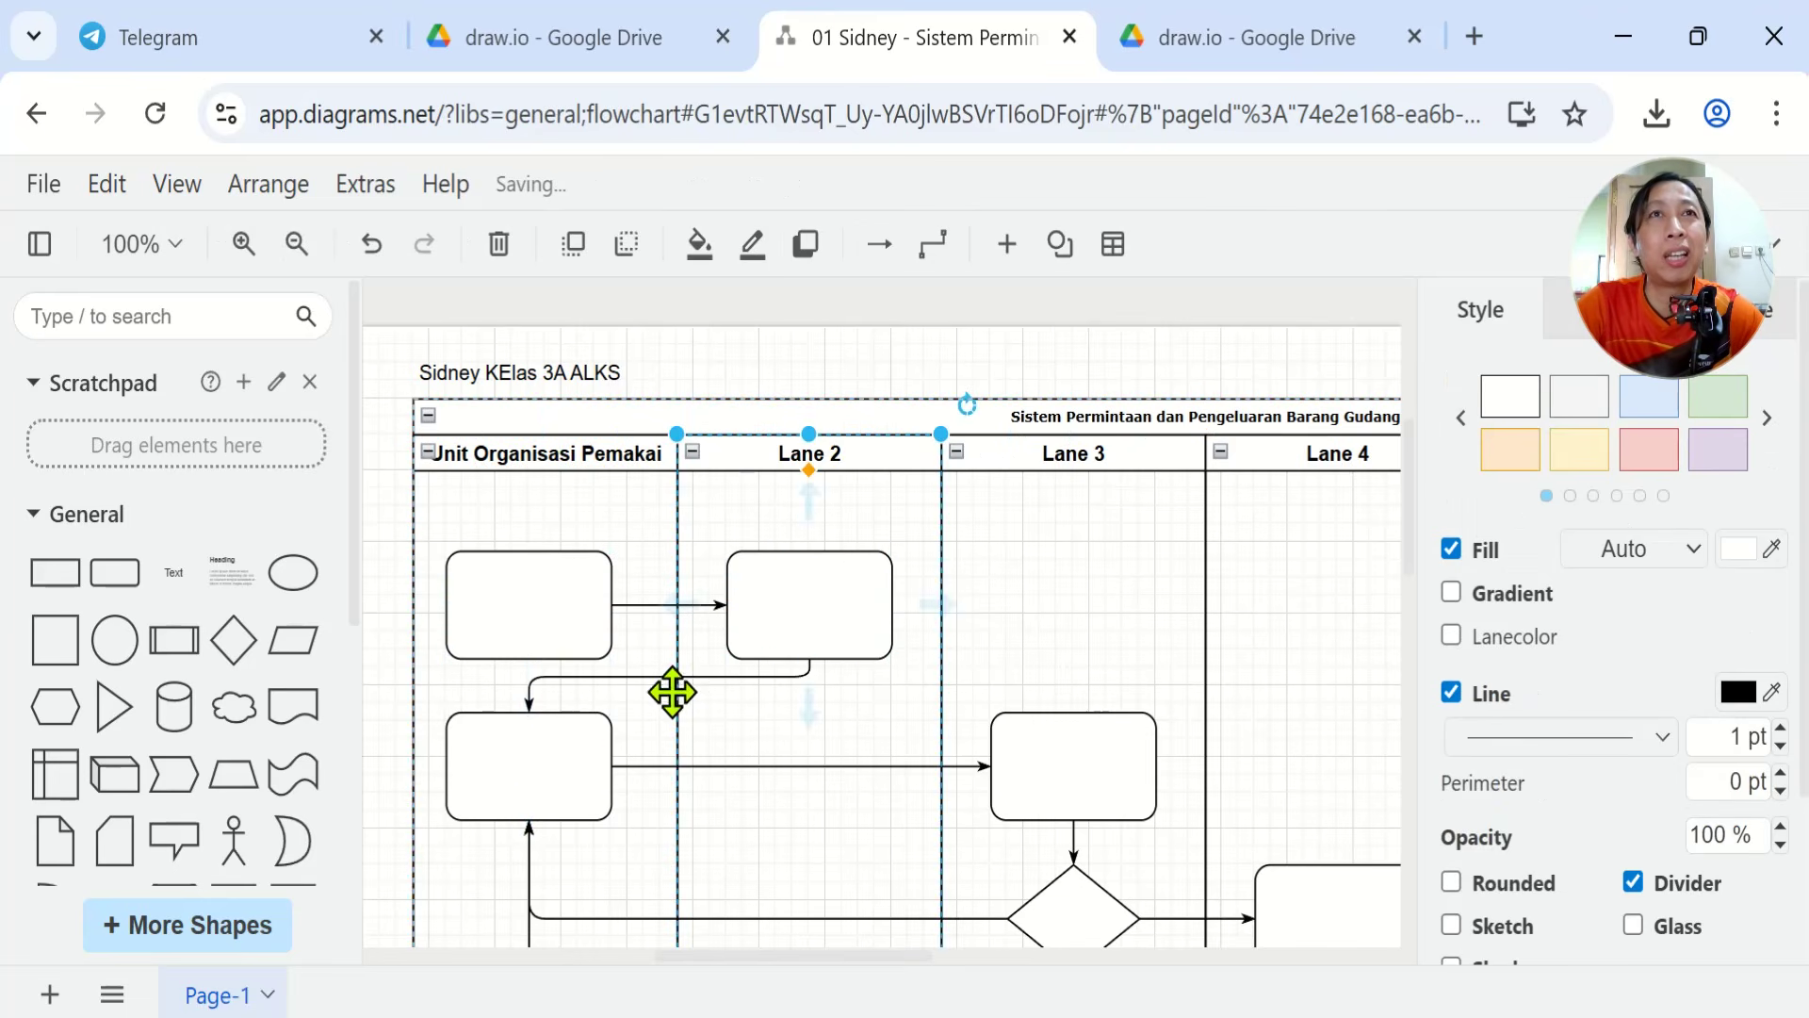
{"action": "key", "text": "alt+Tab"}
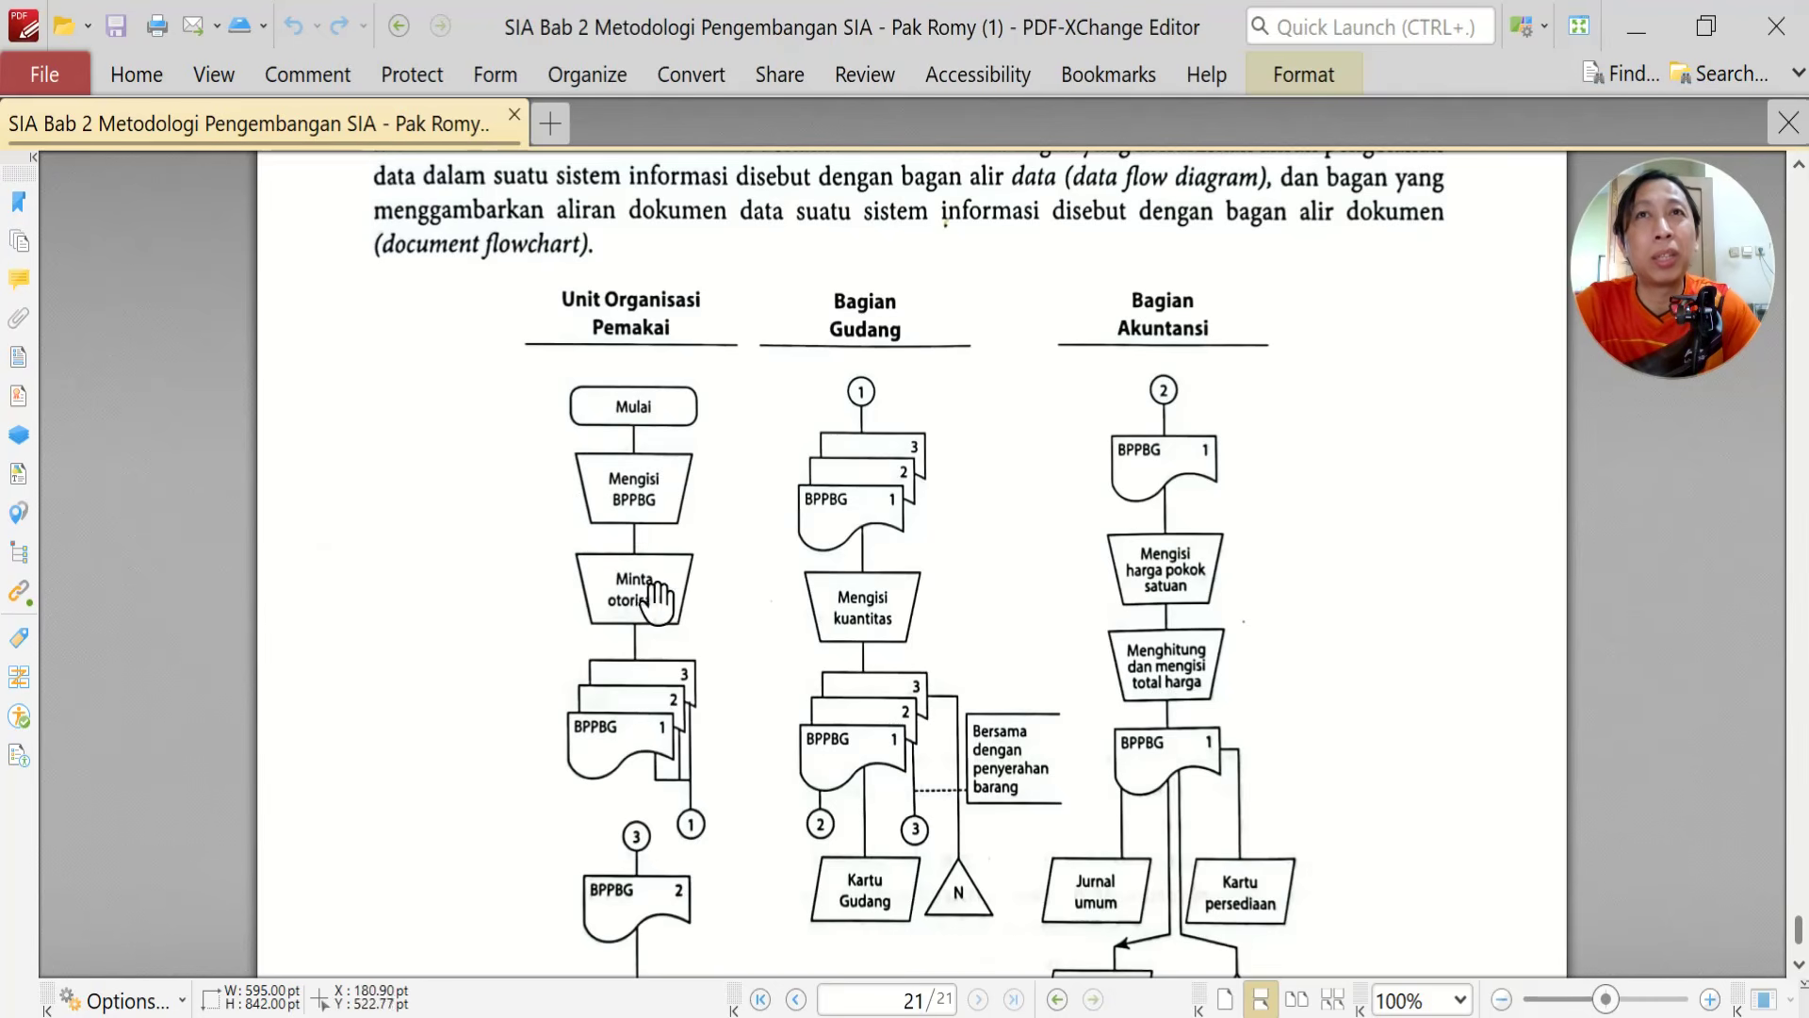
{"action": "key", "text": "alt+Tab"}
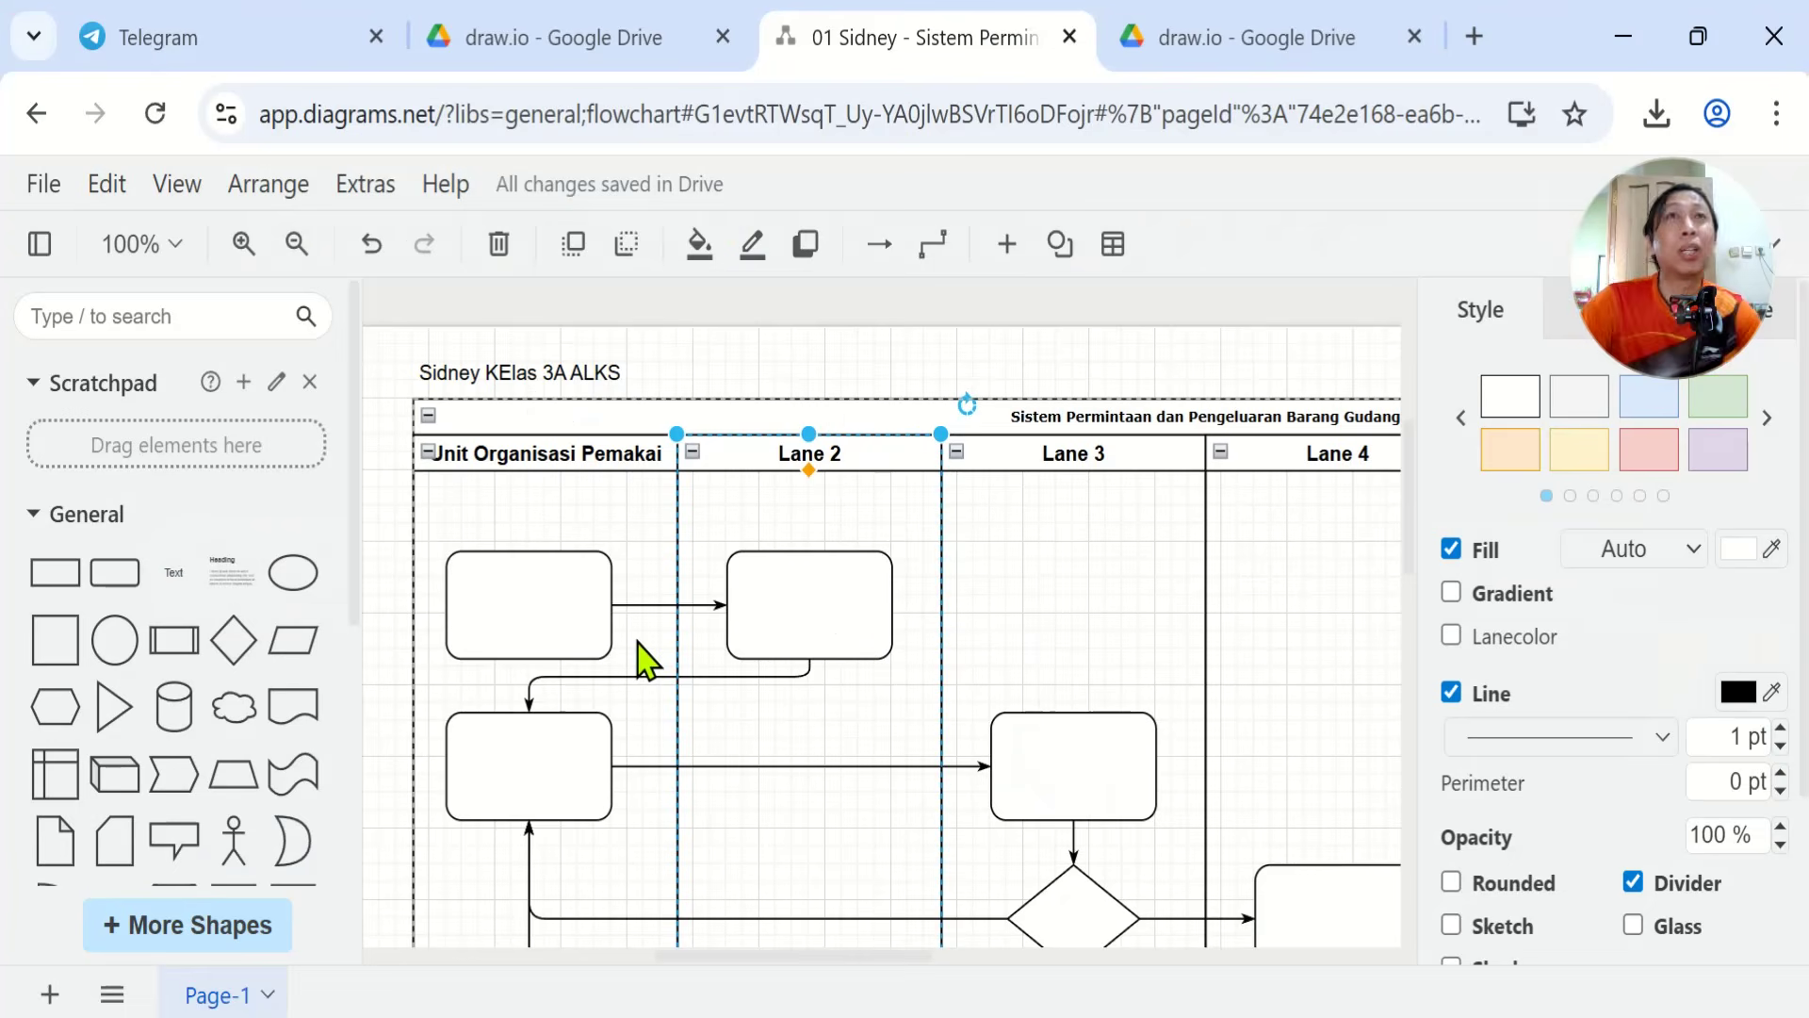
Look over the diagram's file commands and read topic D on sharing flowchart access in the Notepad++ notes
{"action": "left_click", "coordinate": [42, 186]}
{"action": "mouse_move", "coordinate": [66, 344]}
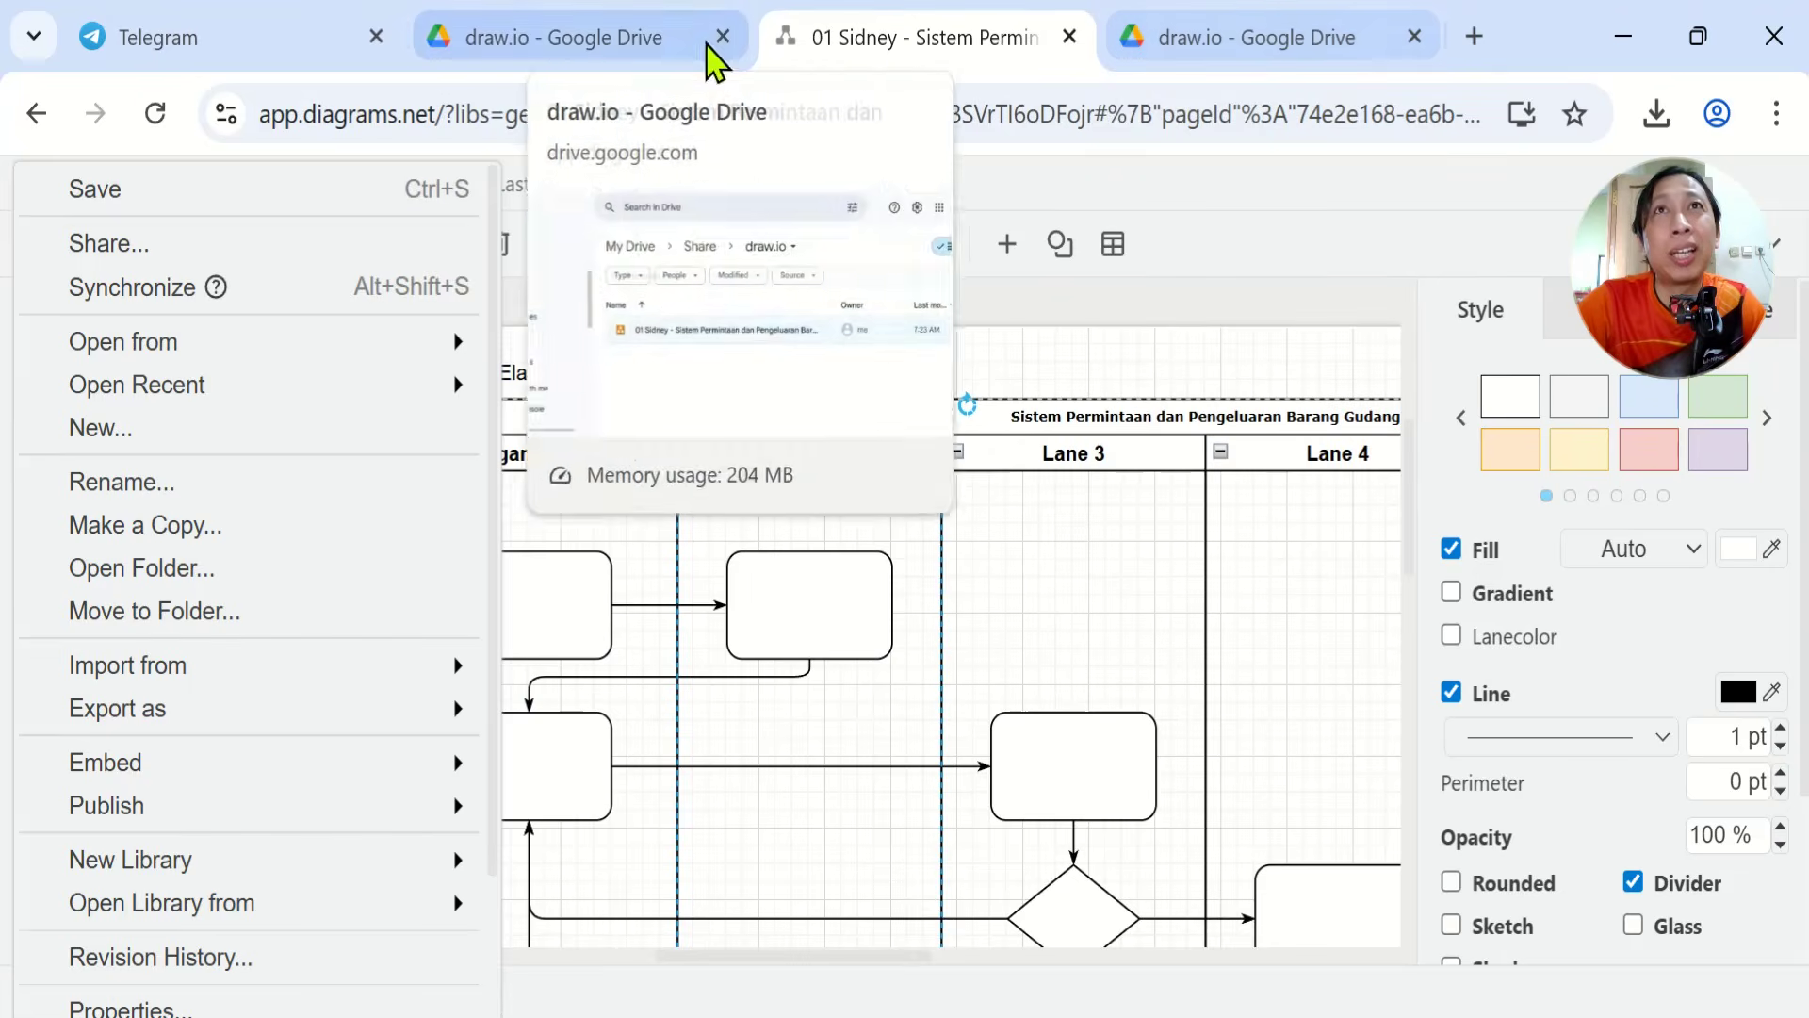
{"action": "key", "text": "alt+Tab"}
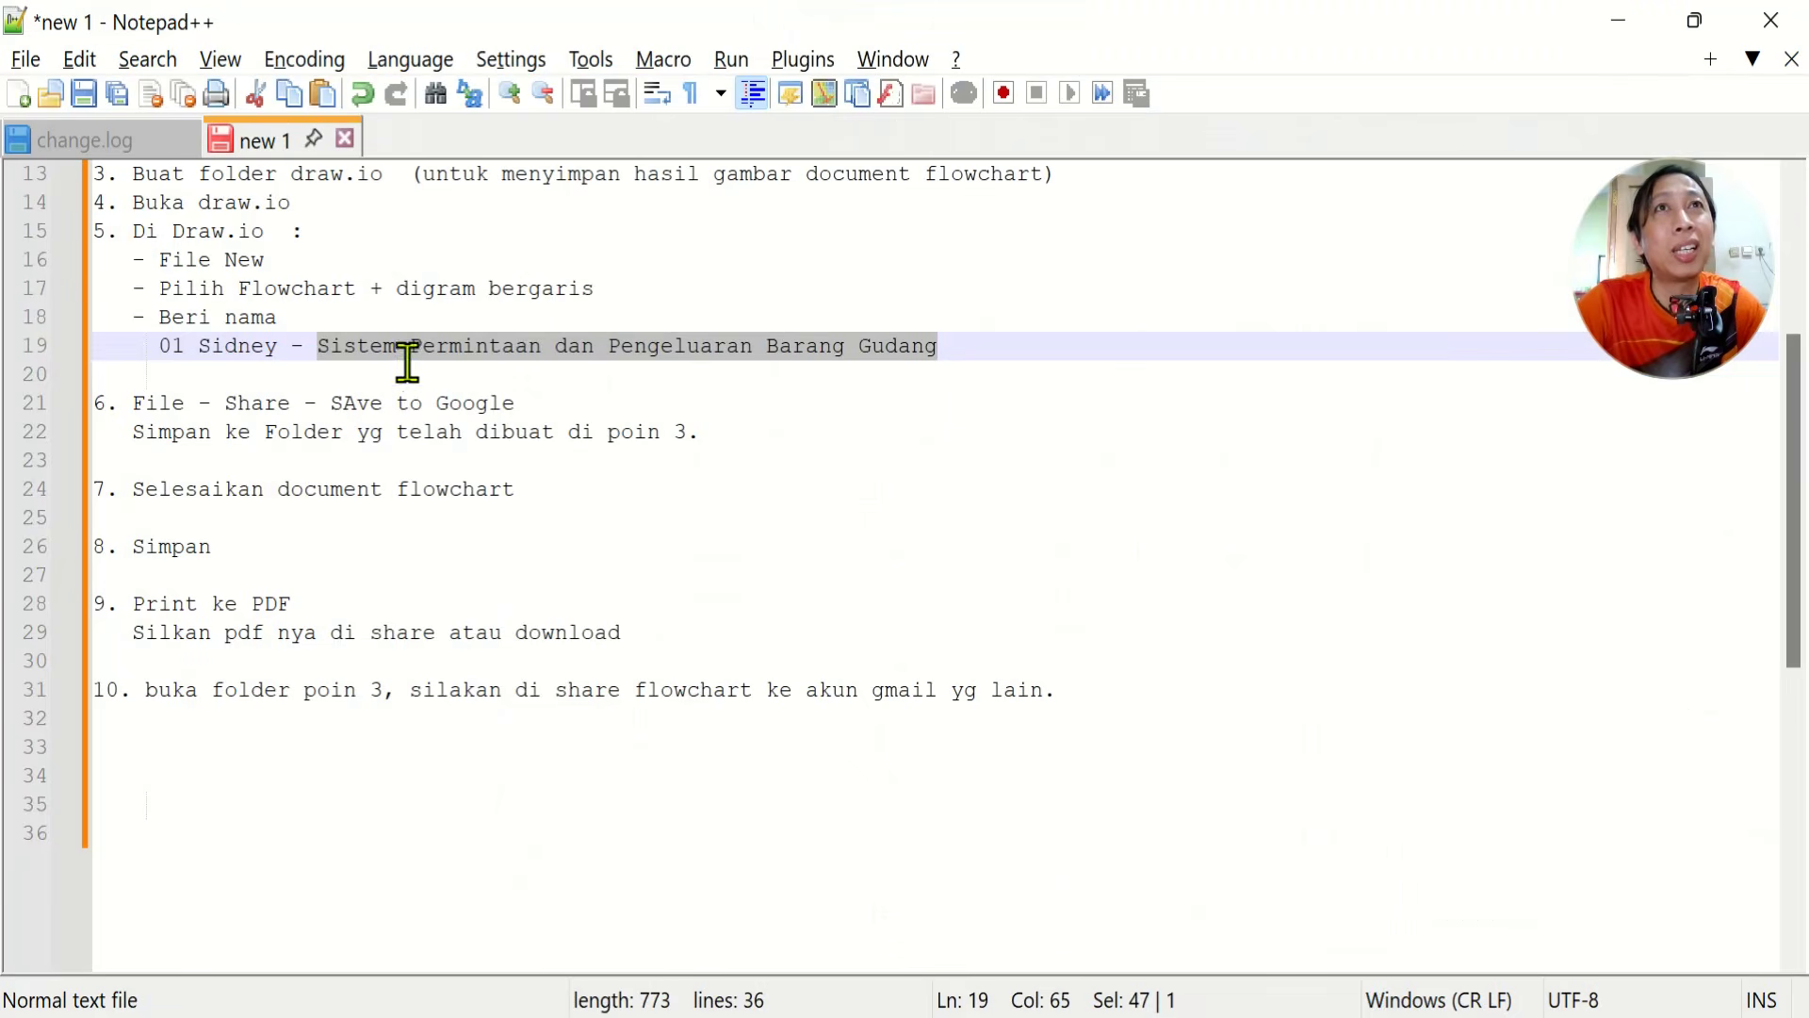
{"action": "scroll", "coordinate": [408, 474], "scroll_direction": "up", "scroll_amount": 4}
{"action": "left_click_drag", "start_coordinate": [211, 346], "coordinate": [397, 346]}
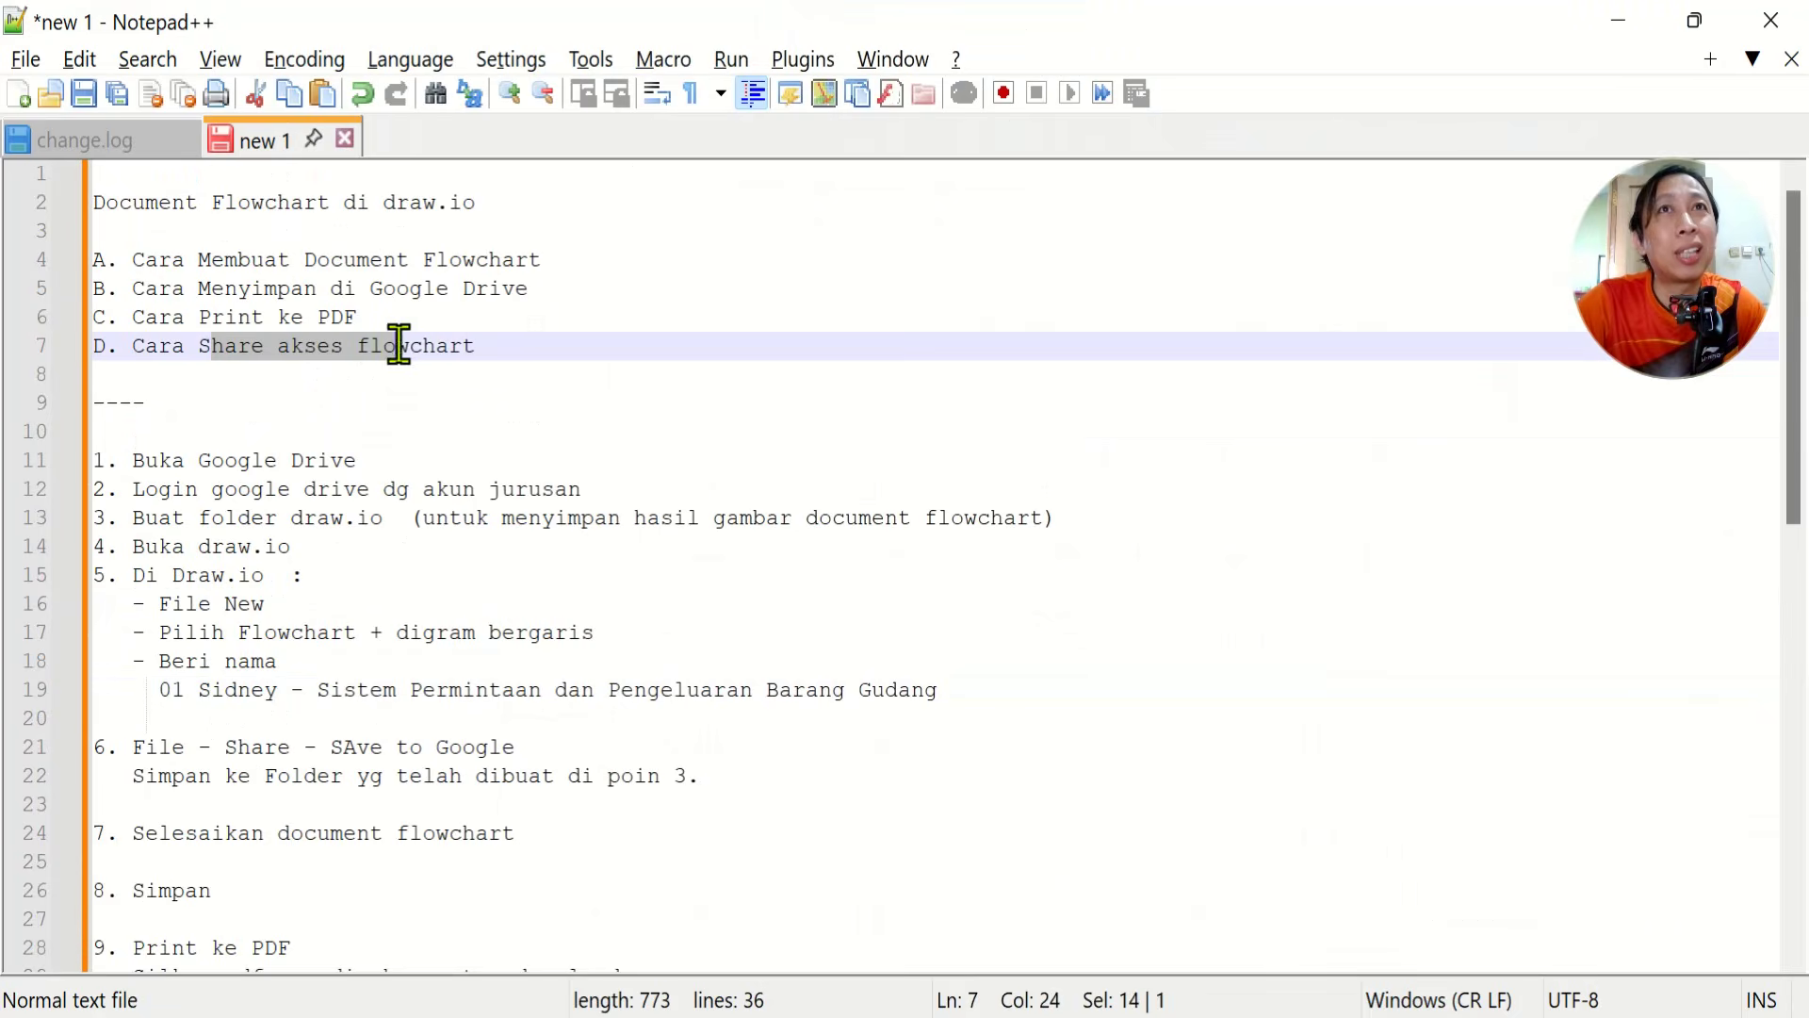
Switch to the draw.io folder in Google Drive and view the Share options of the flowchart file
{"action": "key", "text": "alt+Tab"}
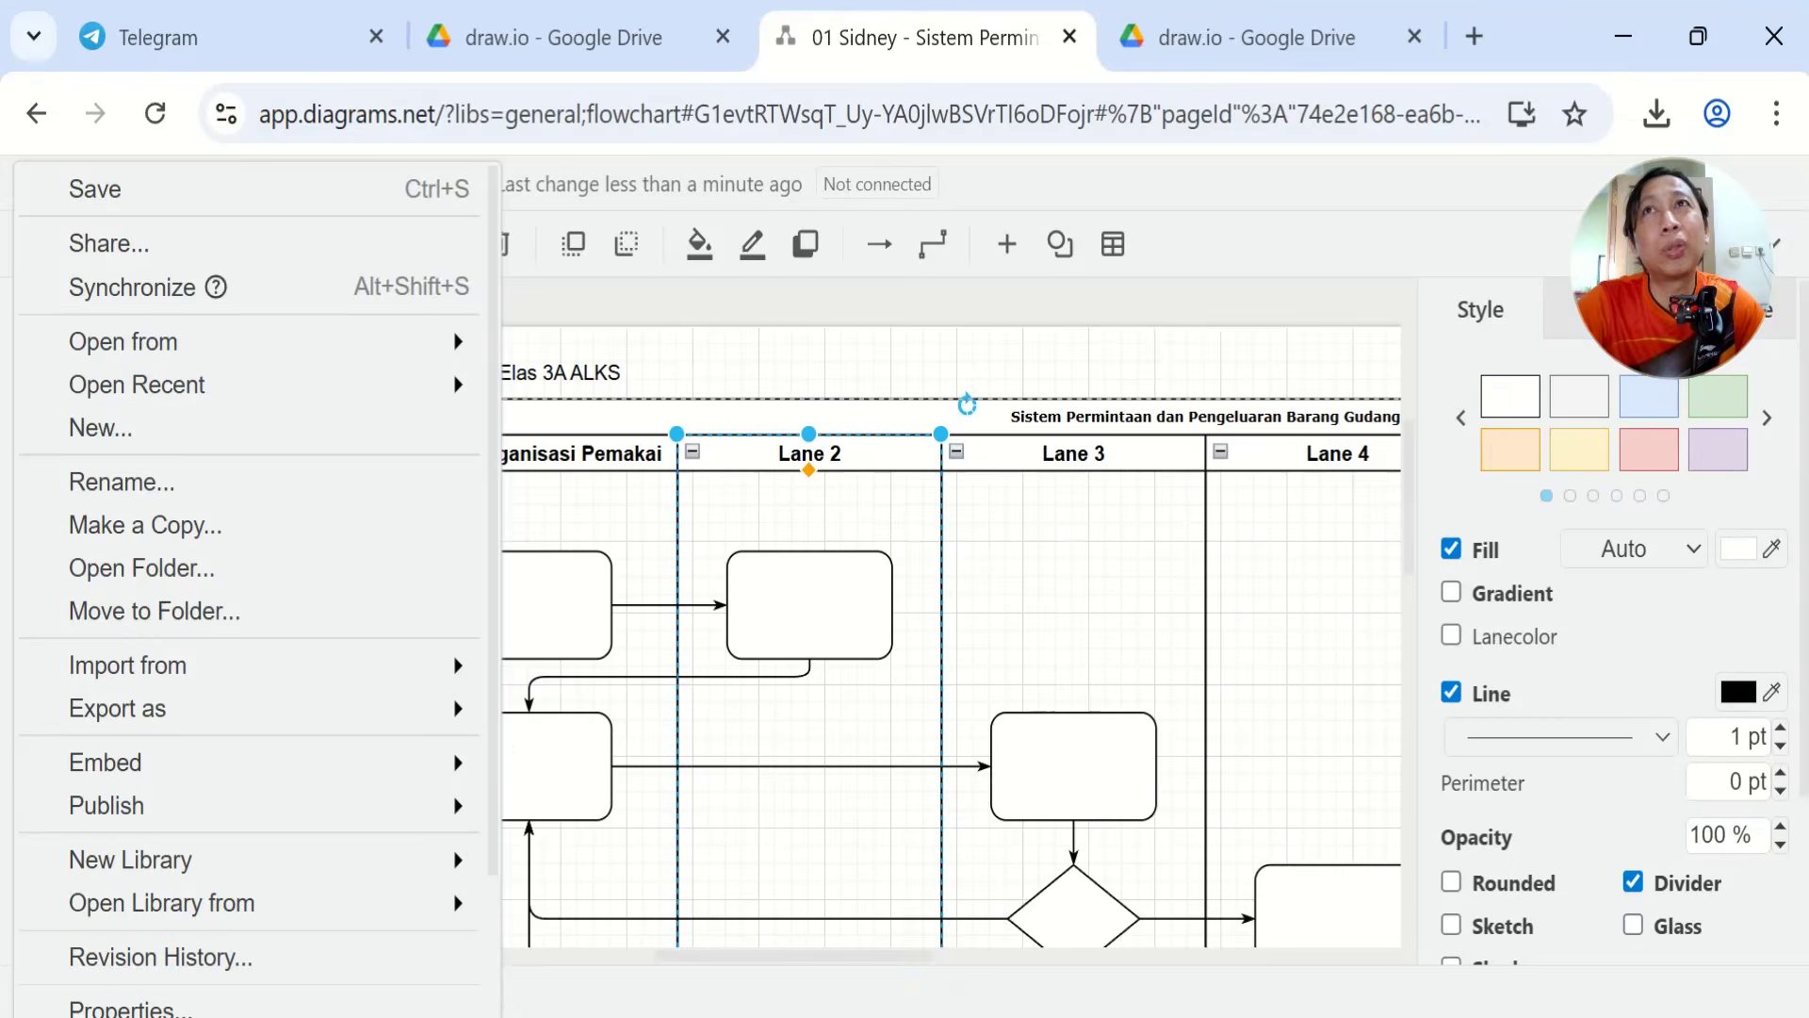
{"action": "left_click", "coordinate": [1267, 24]}
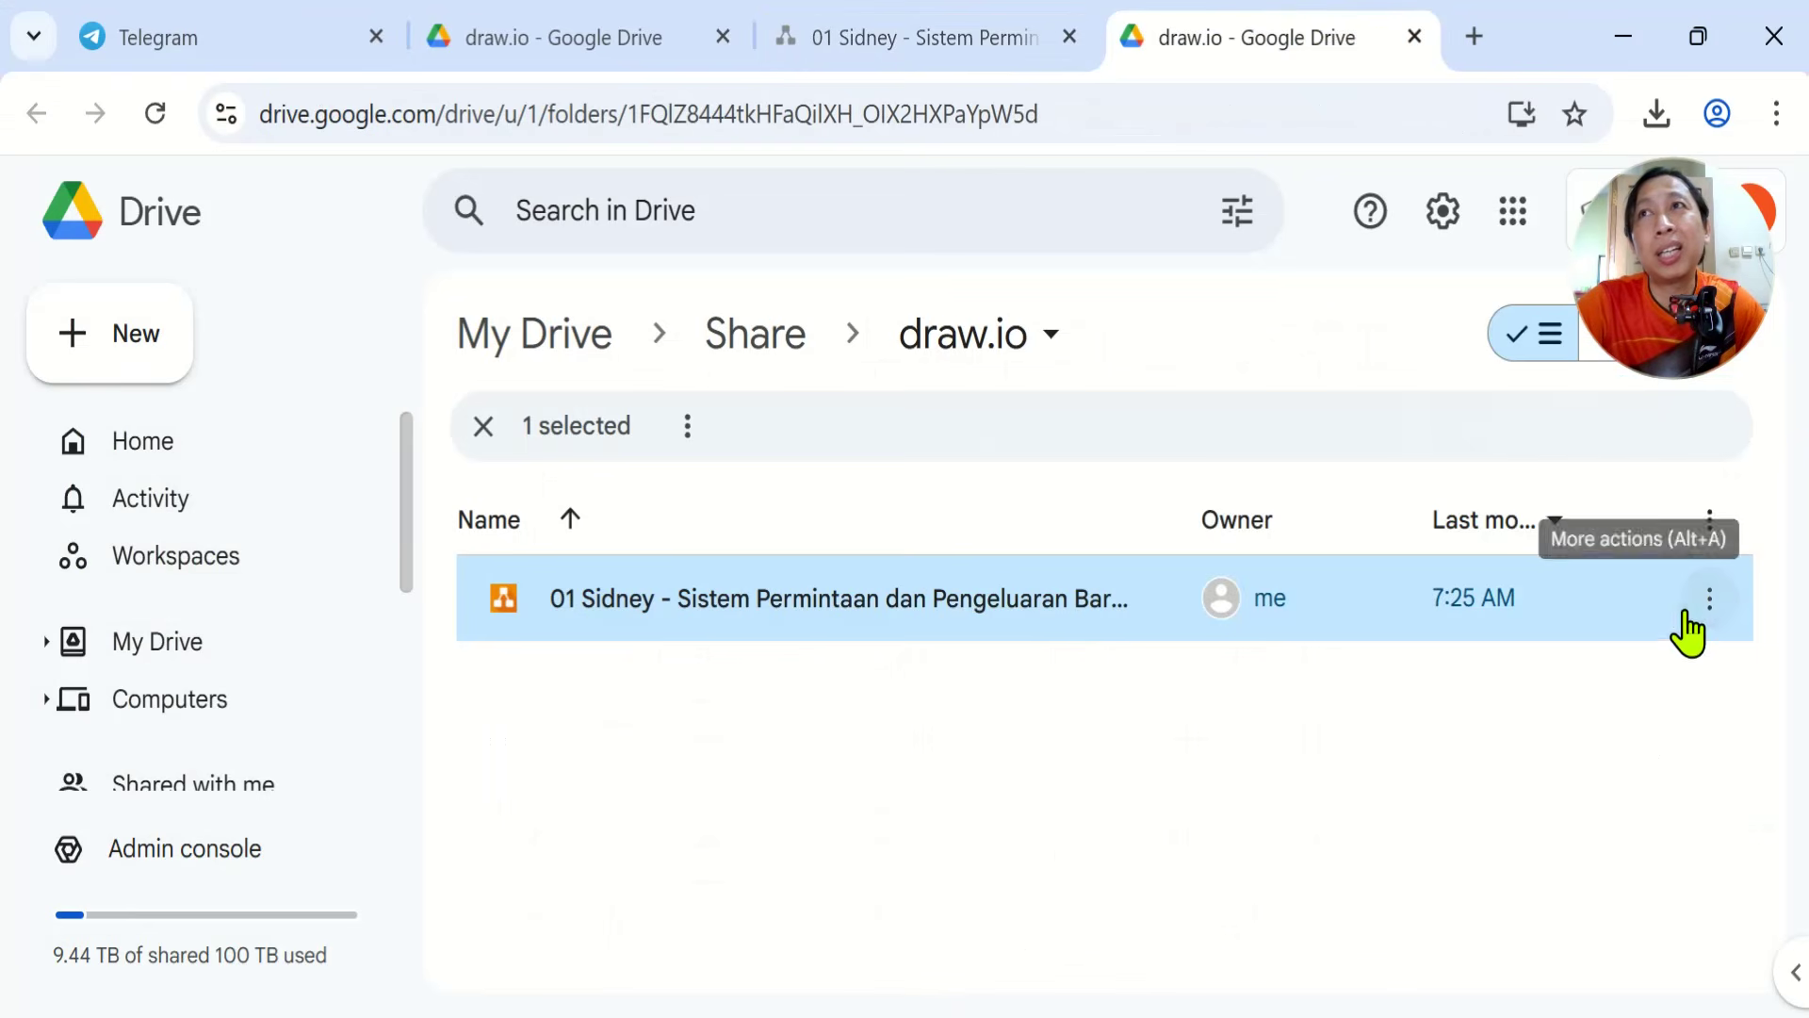
{"action": "left_click", "coordinate": [1713, 601]}
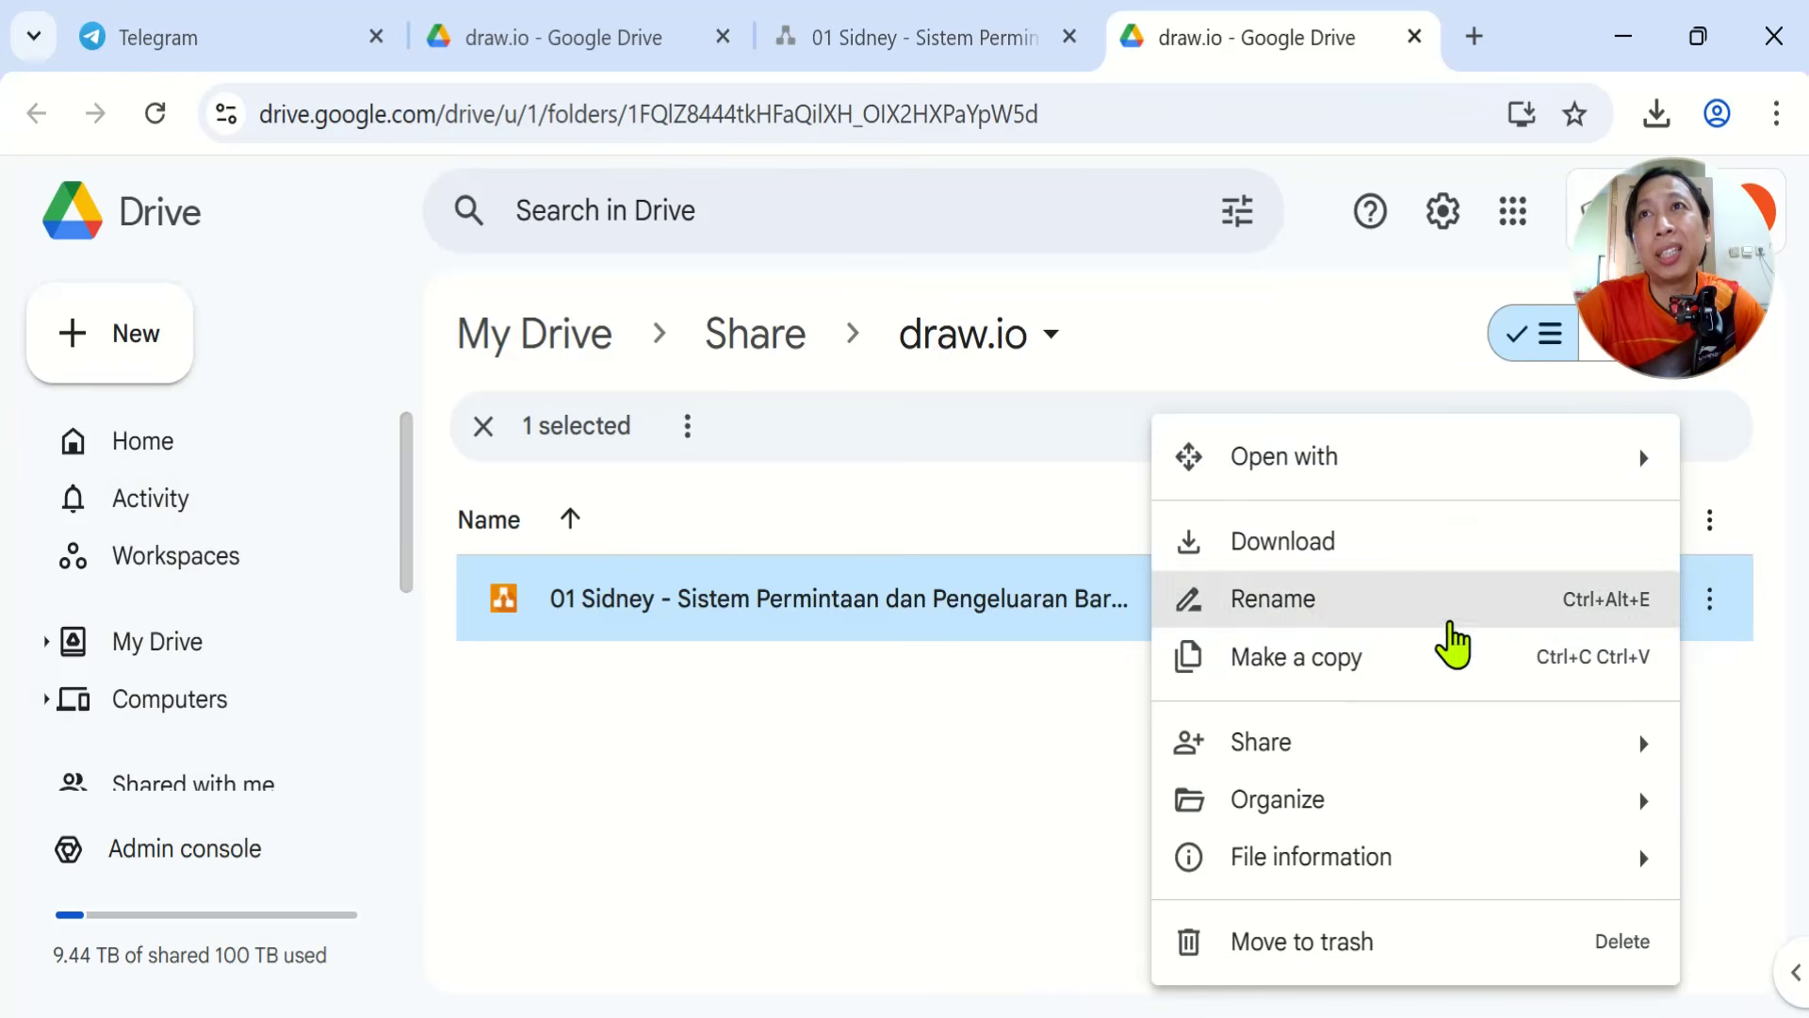
{"action": "mouse_move", "coordinate": [1291, 749]}
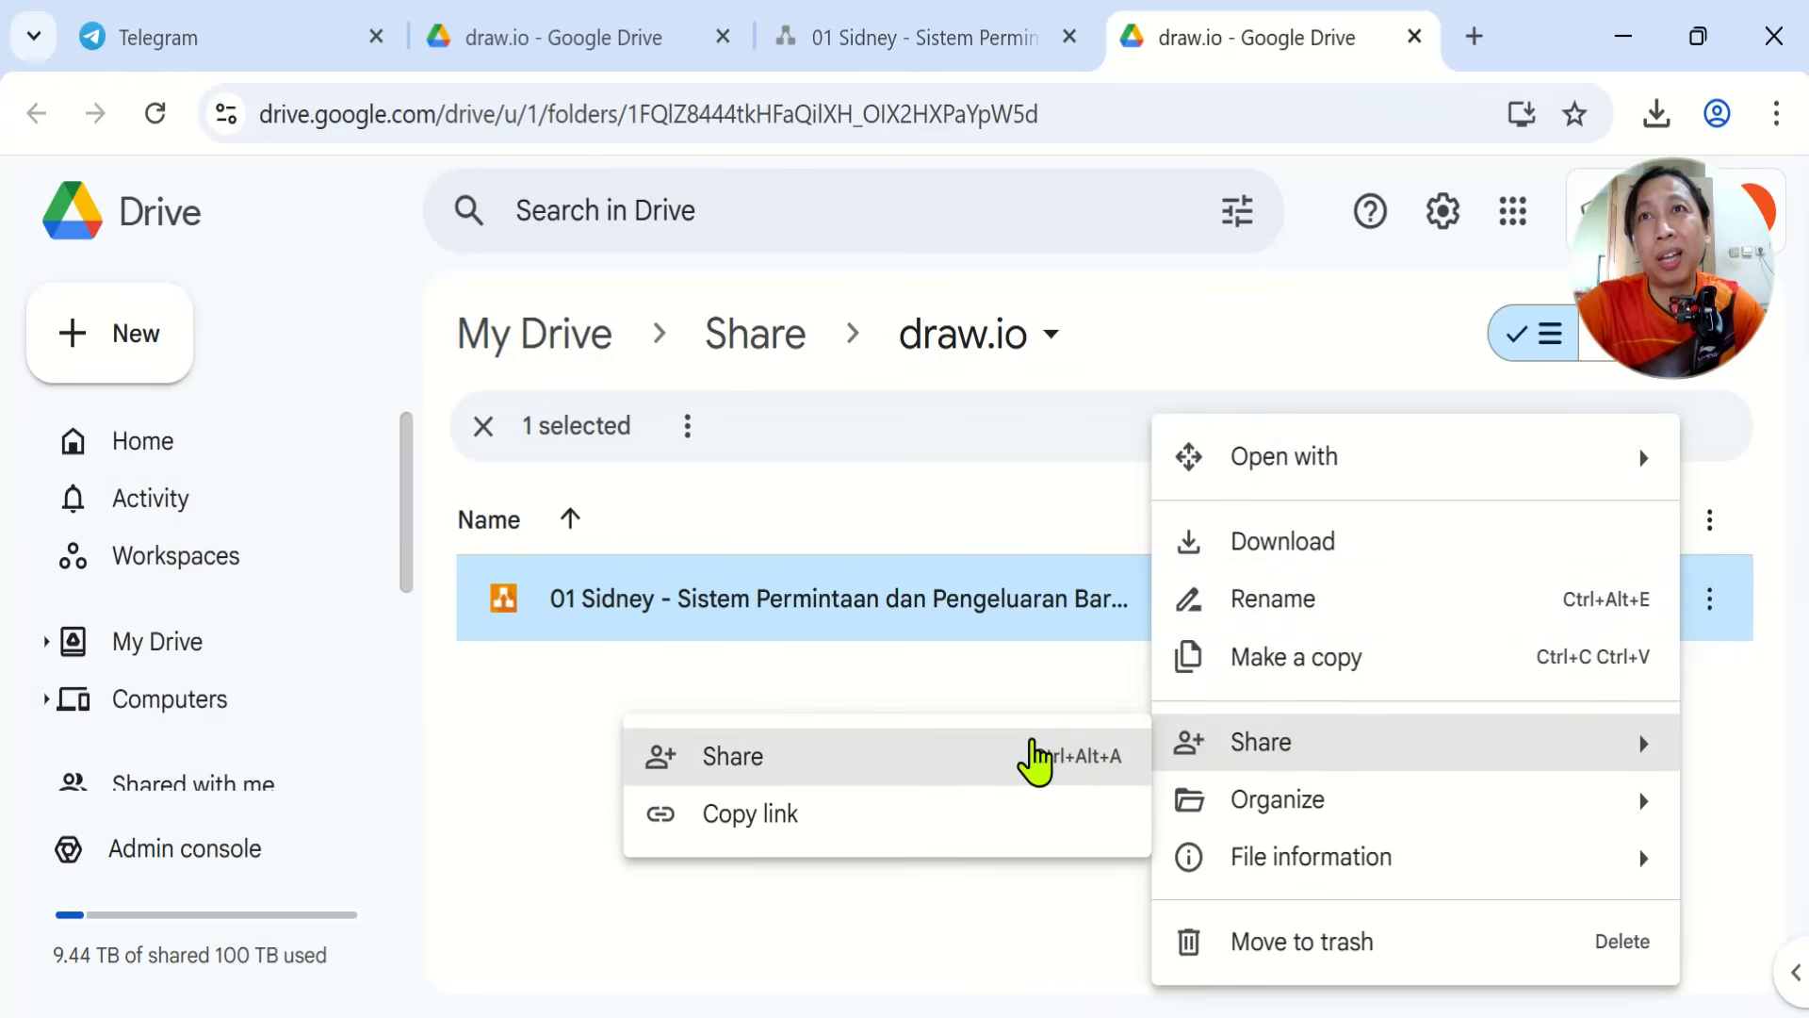
{"action": "left_click", "coordinate": [551, 800]}
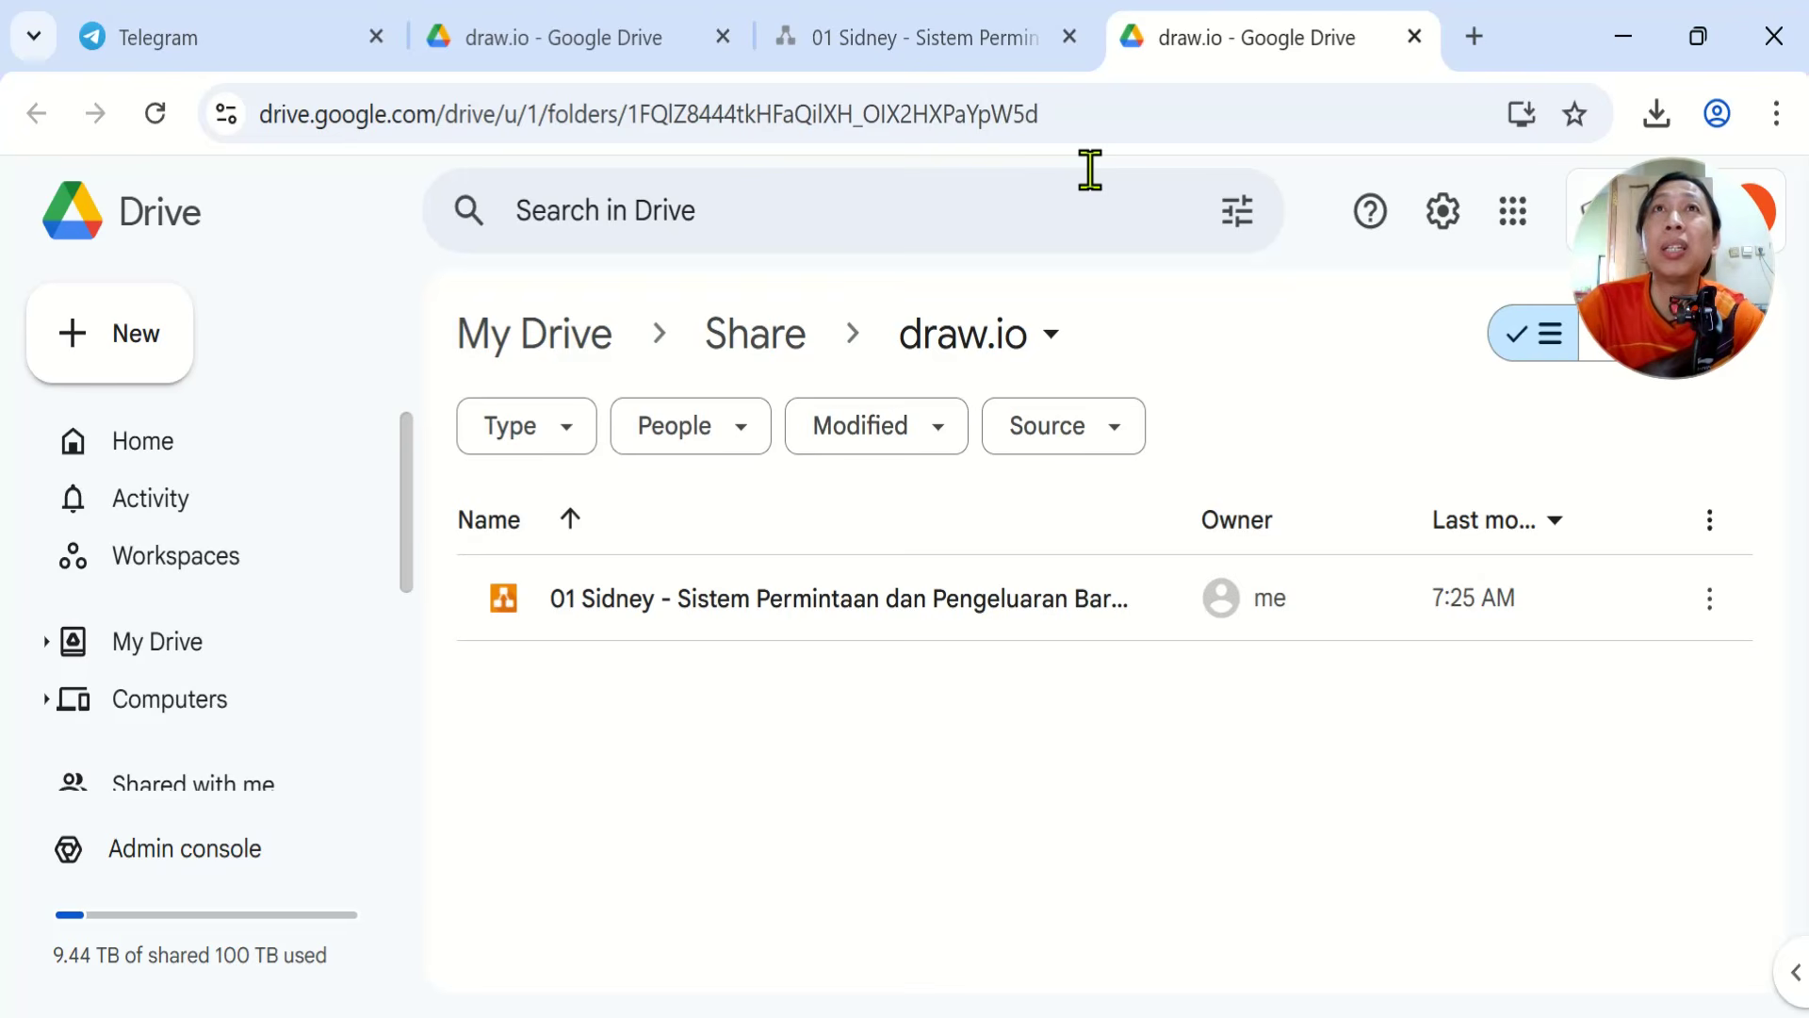
Review topics A to C in the Notepad++ notes and return to the flowchart diagram in Chrome
{"action": "left_click", "coordinate": [526, 43]}
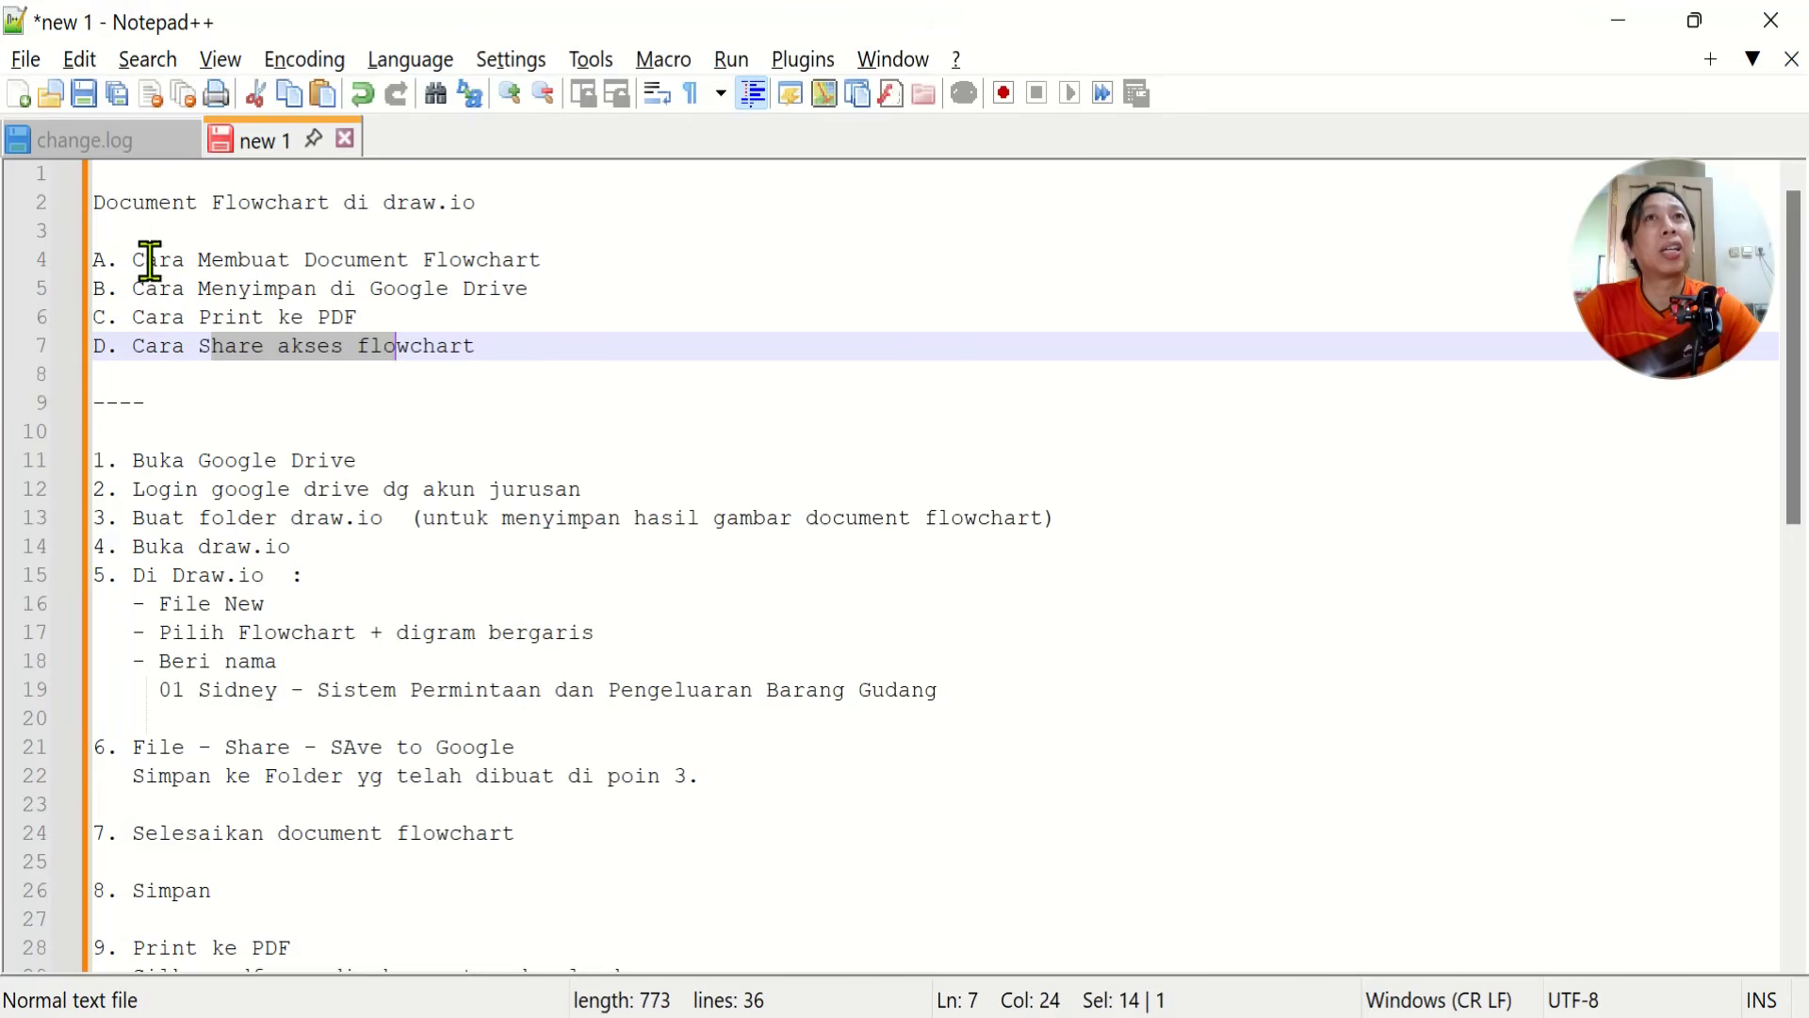
{"action": "left_click_drag", "start_coordinate": [151, 261], "coordinate": [578, 318]}
{"action": "mouse_move", "coordinate": [787, 1014]}
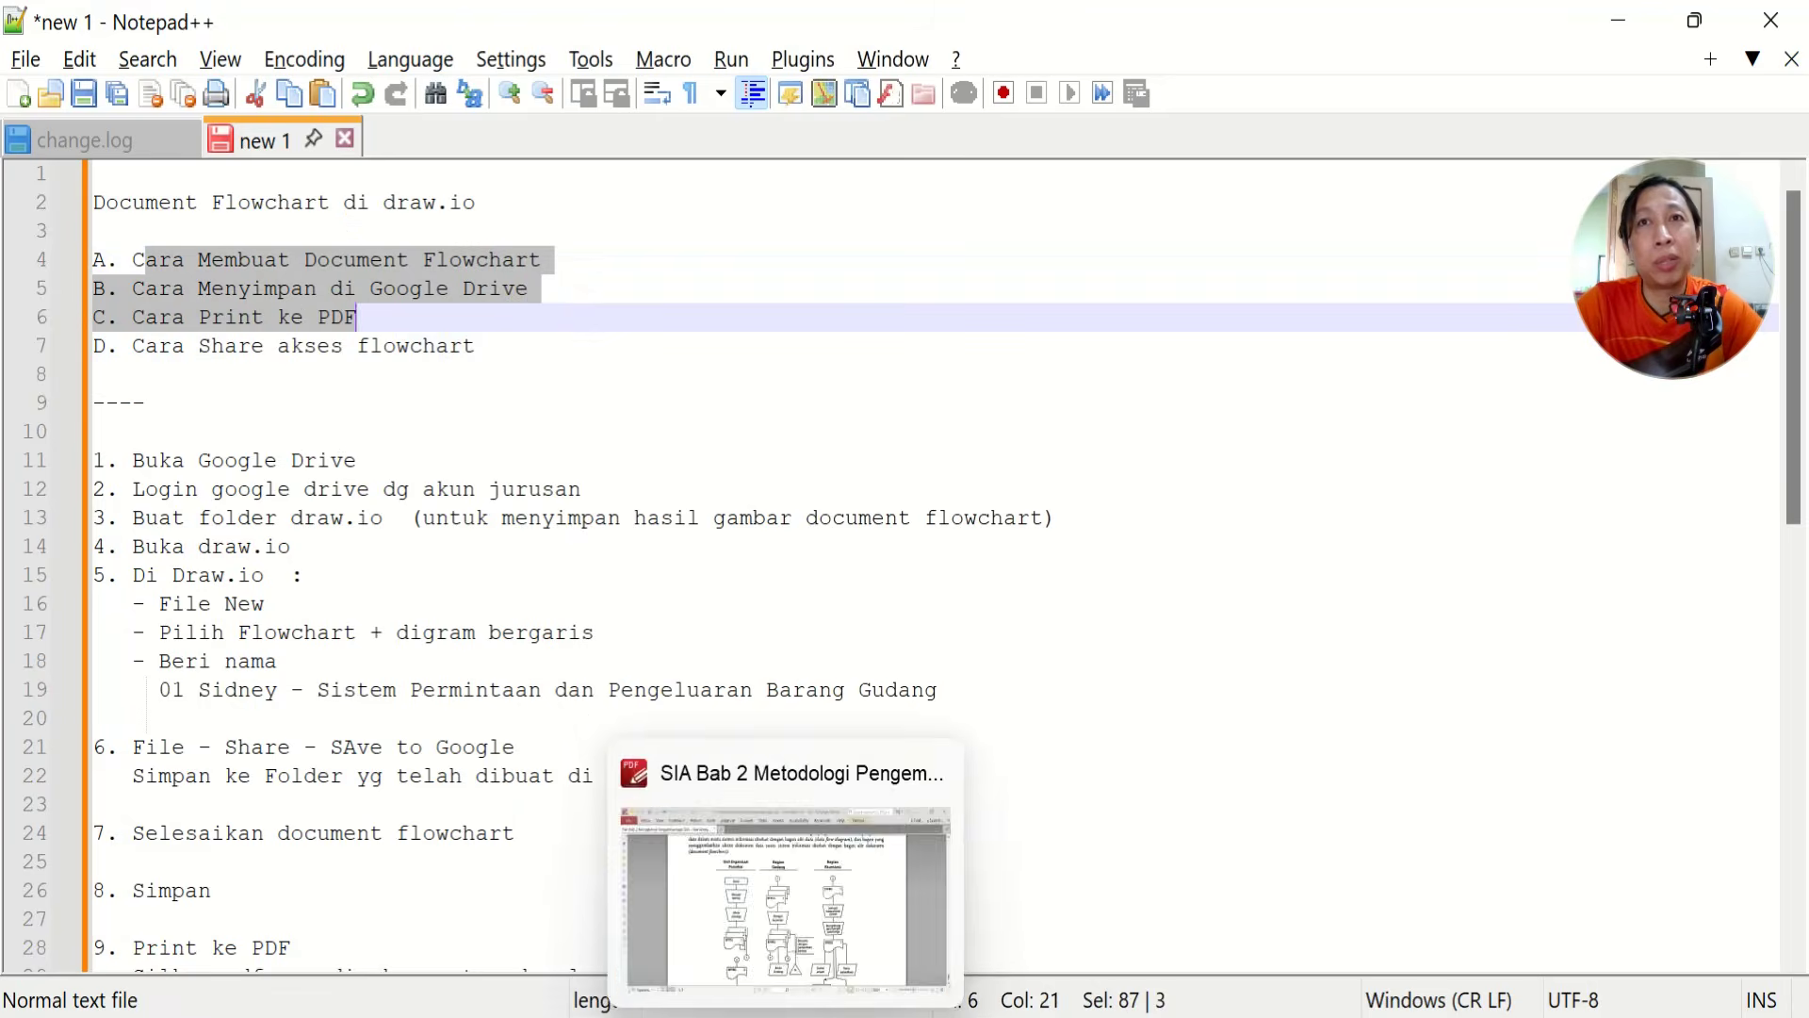
{"action": "left_click", "coordinate": [646, 1012]}
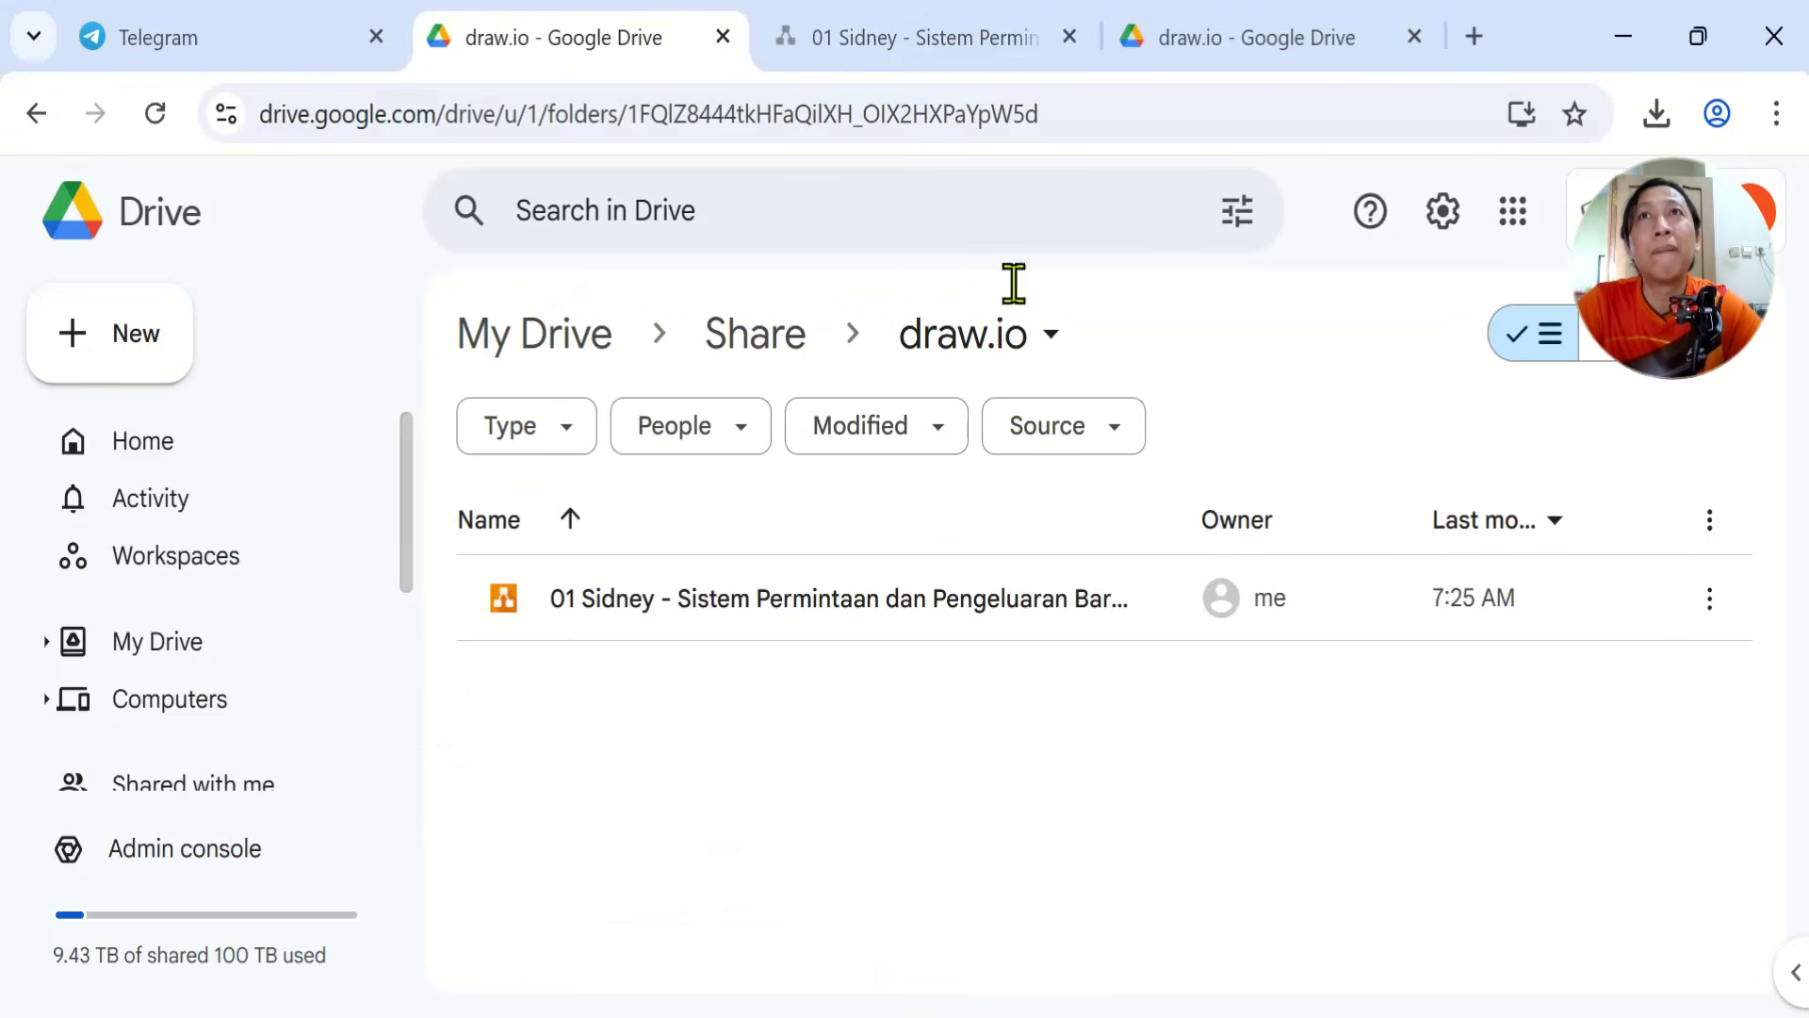
{"action": "left_click", "coordinate": [953, 30]}
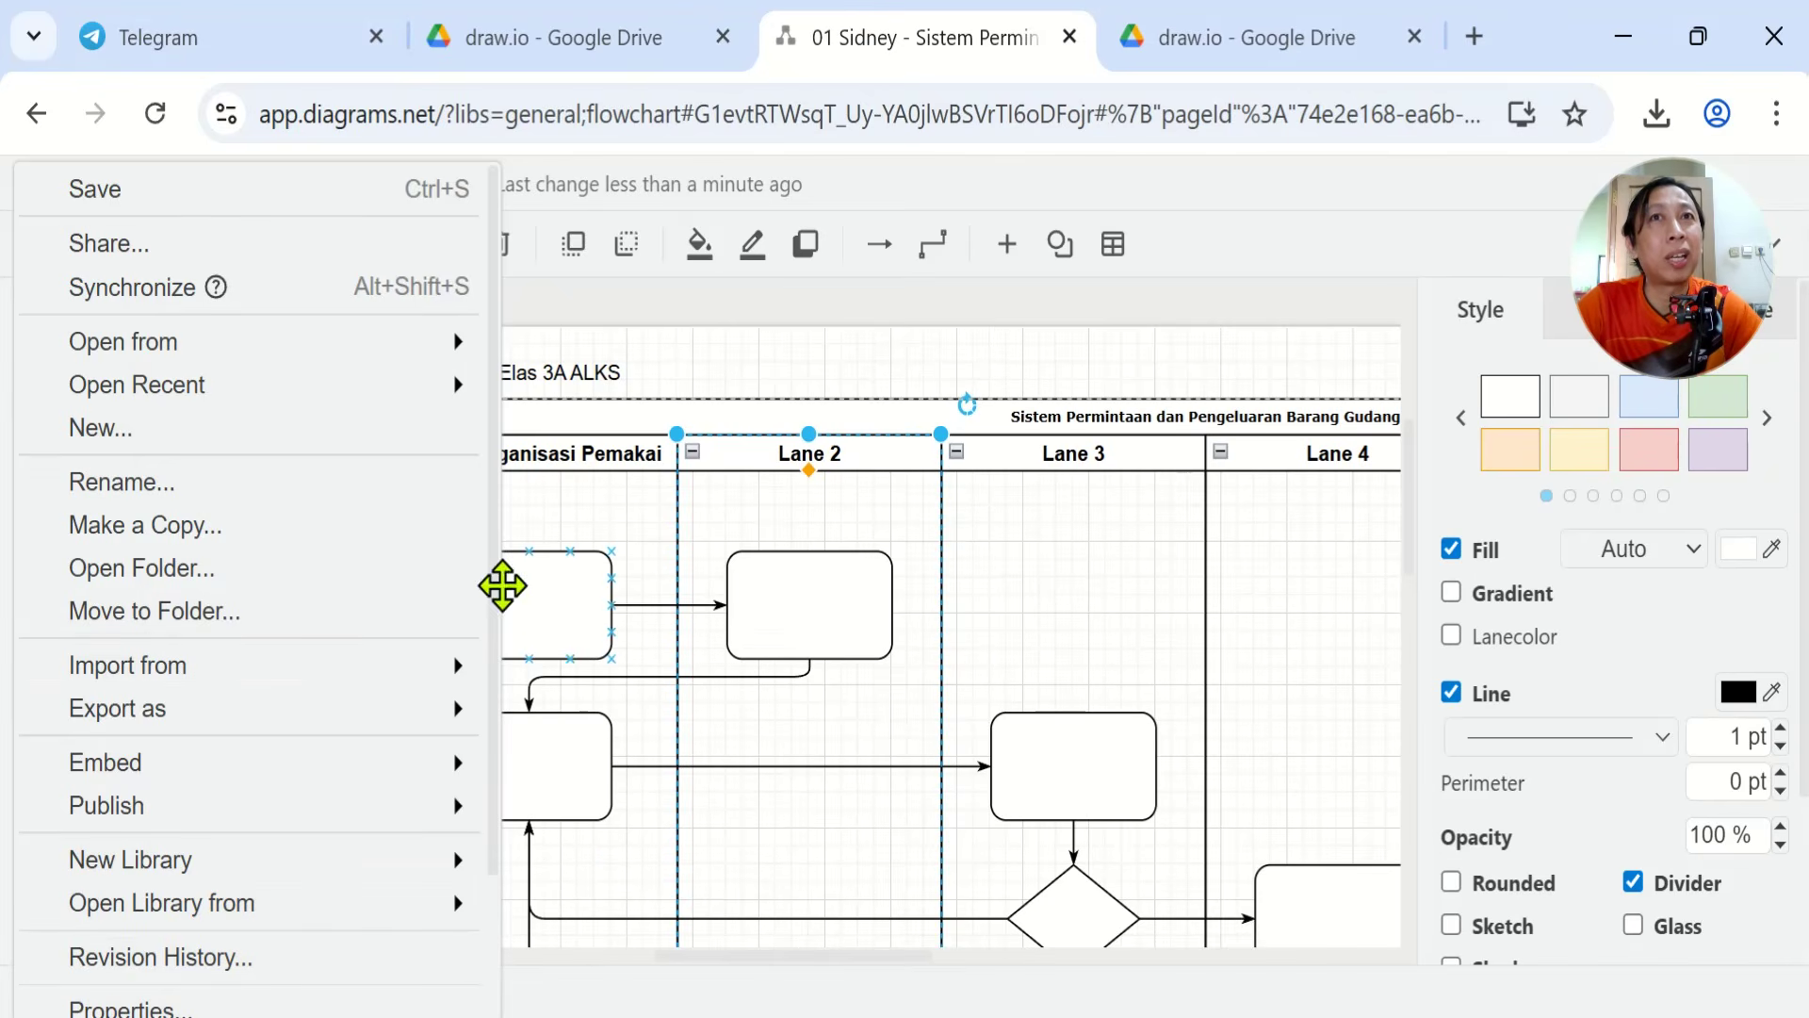
Open a print preview of the flowchart using the Page View layout
{"action": "scroll", "coordinate": [494, 716], "scroll_direction": "down", "scroll_amount": 2}
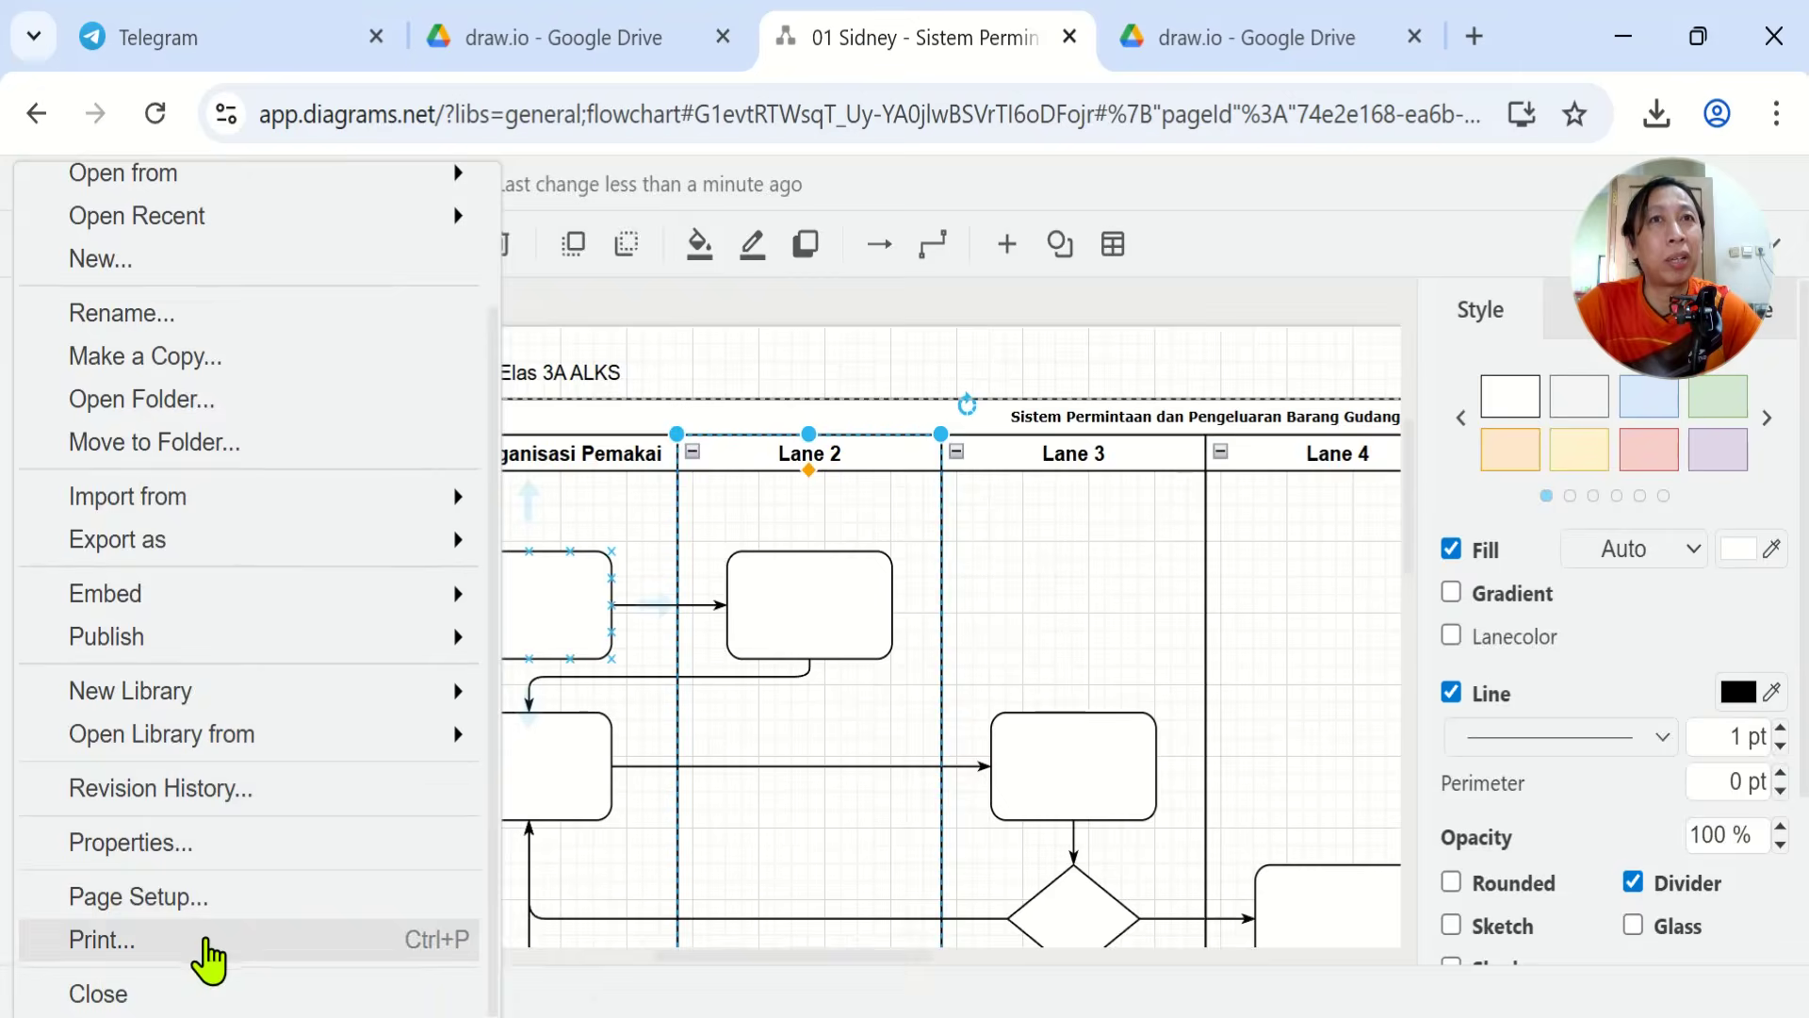
{"action": "left_click", "coordinate": [206, 943]}
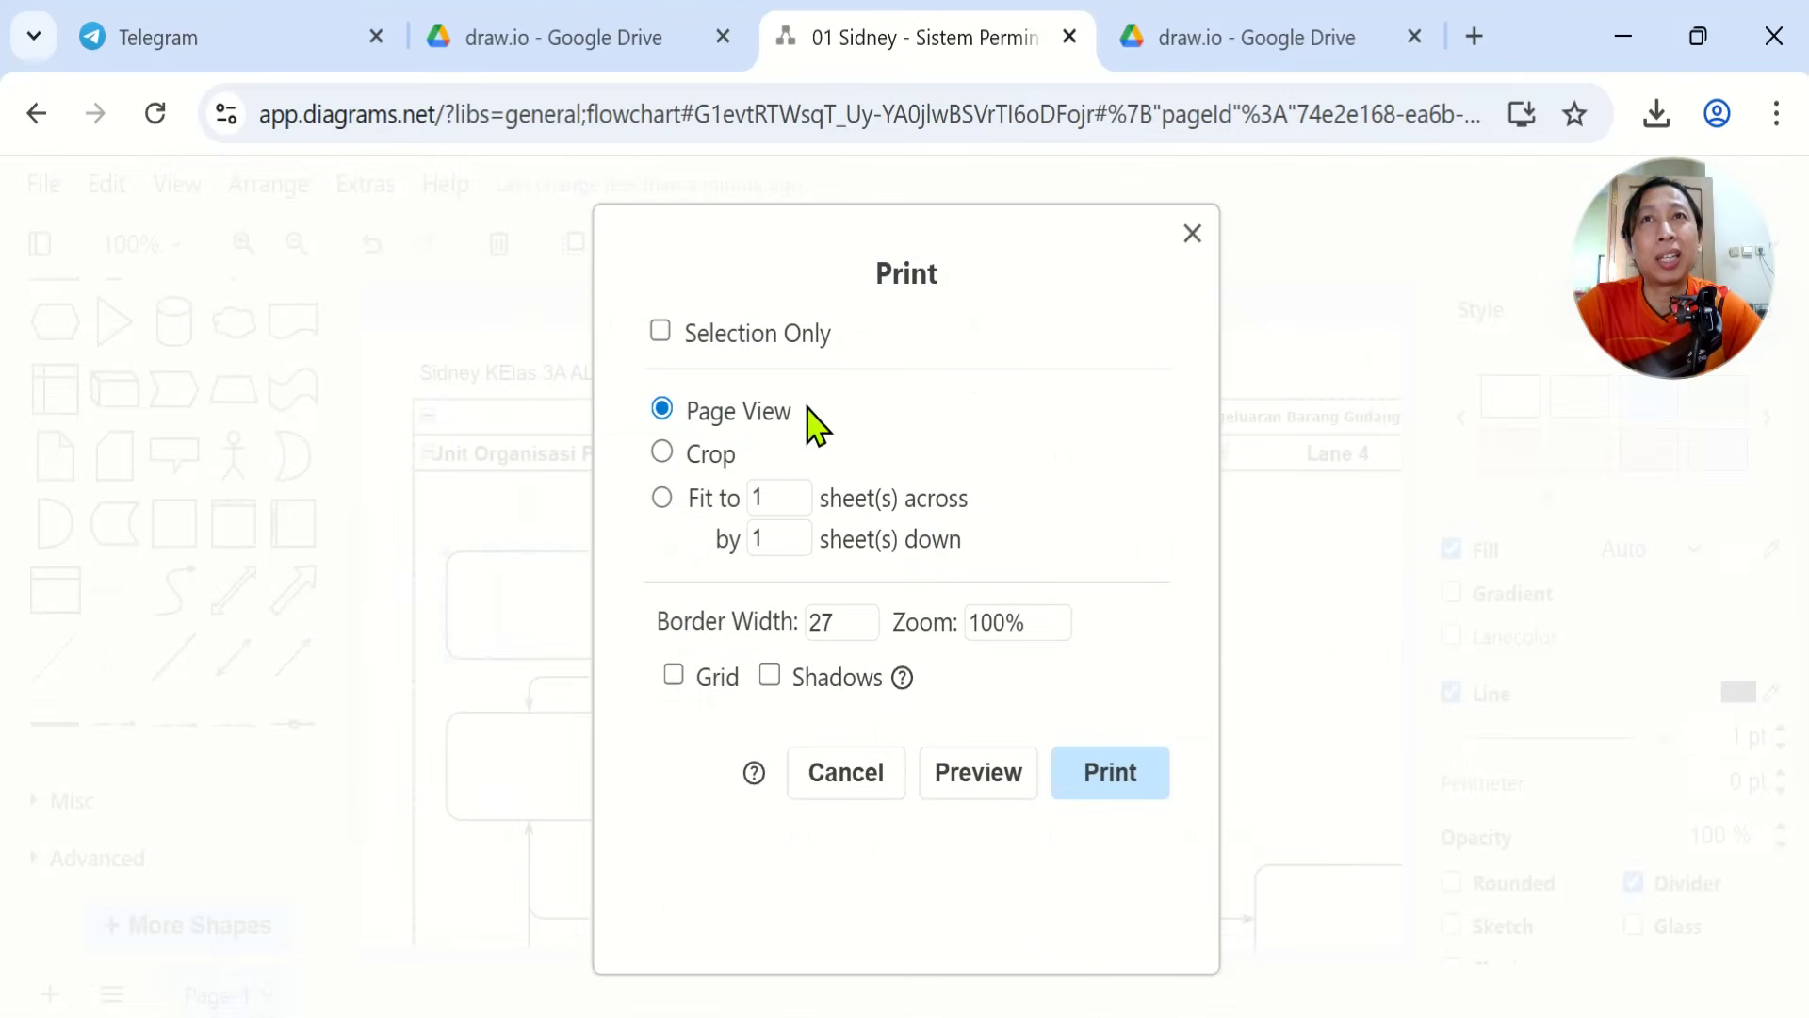
{"action": "left_click", "coordinate": [980, 774]}
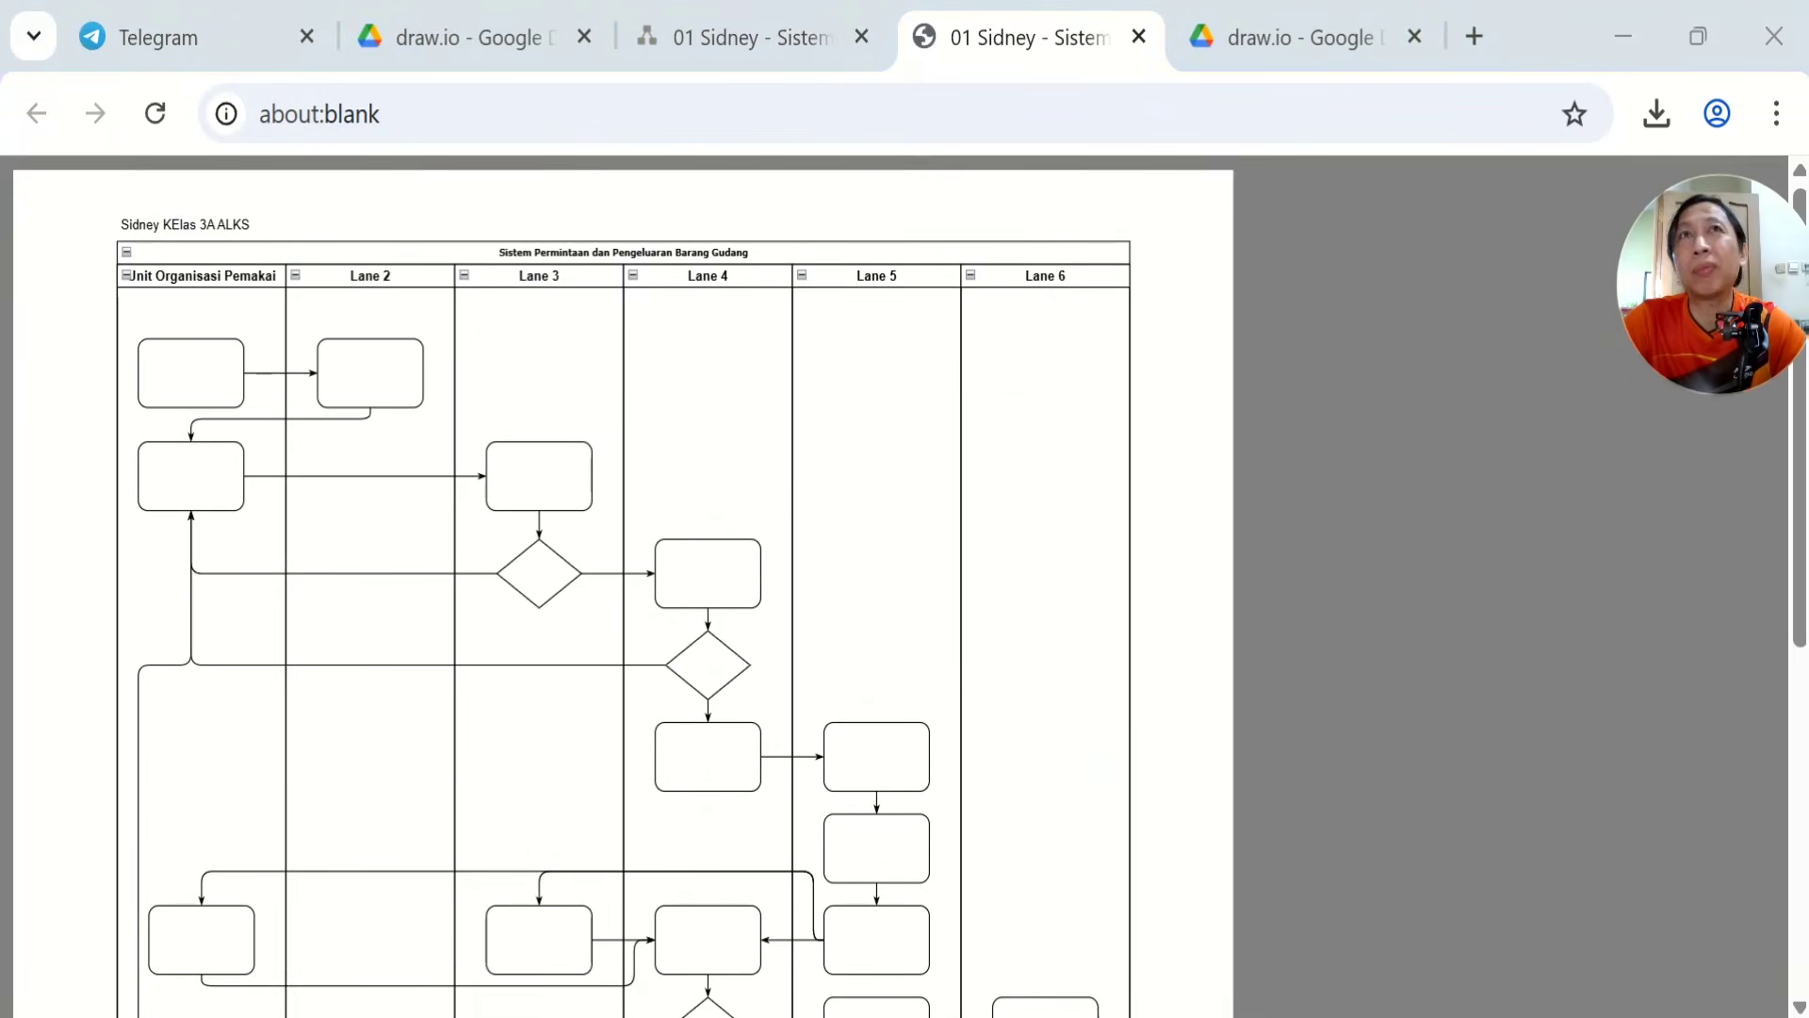
Return to the flowchart diagram and send it to the browser's print dialog with the Page View layout
{"action": "left_click", "coordinate": [754, 42]}
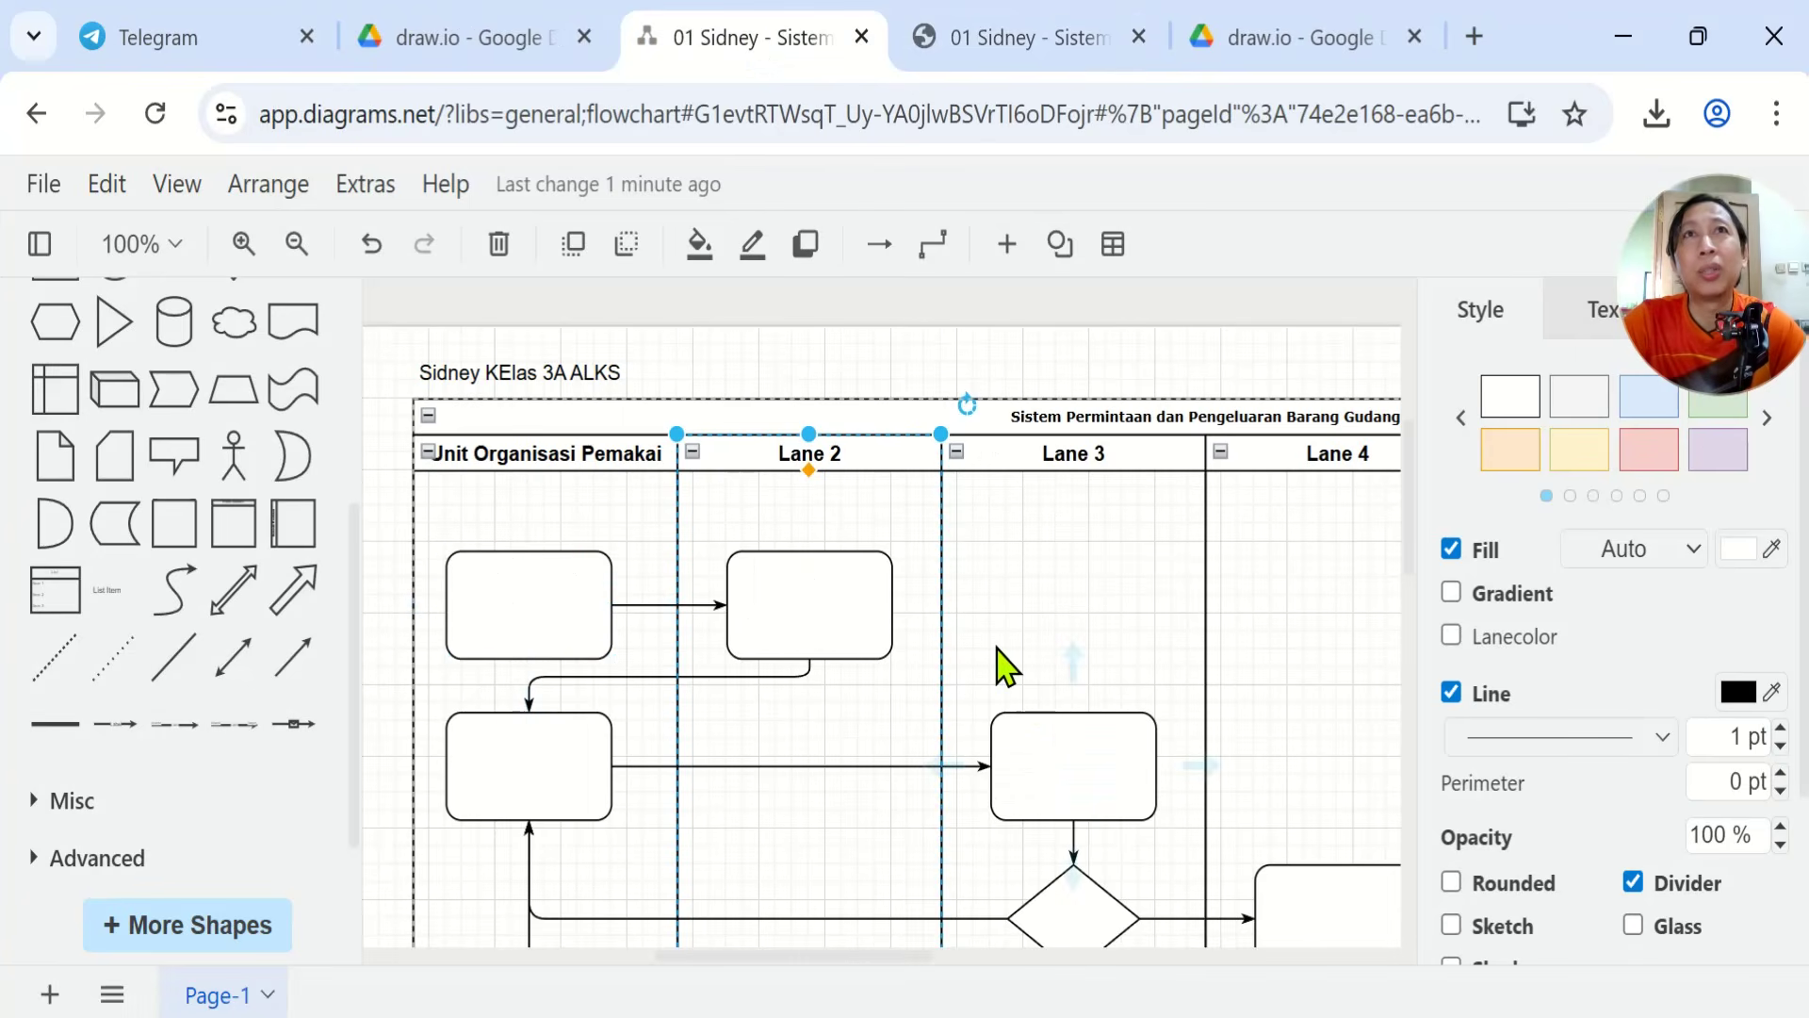
{"action": "left_click", "coordinate": [49, 188]}
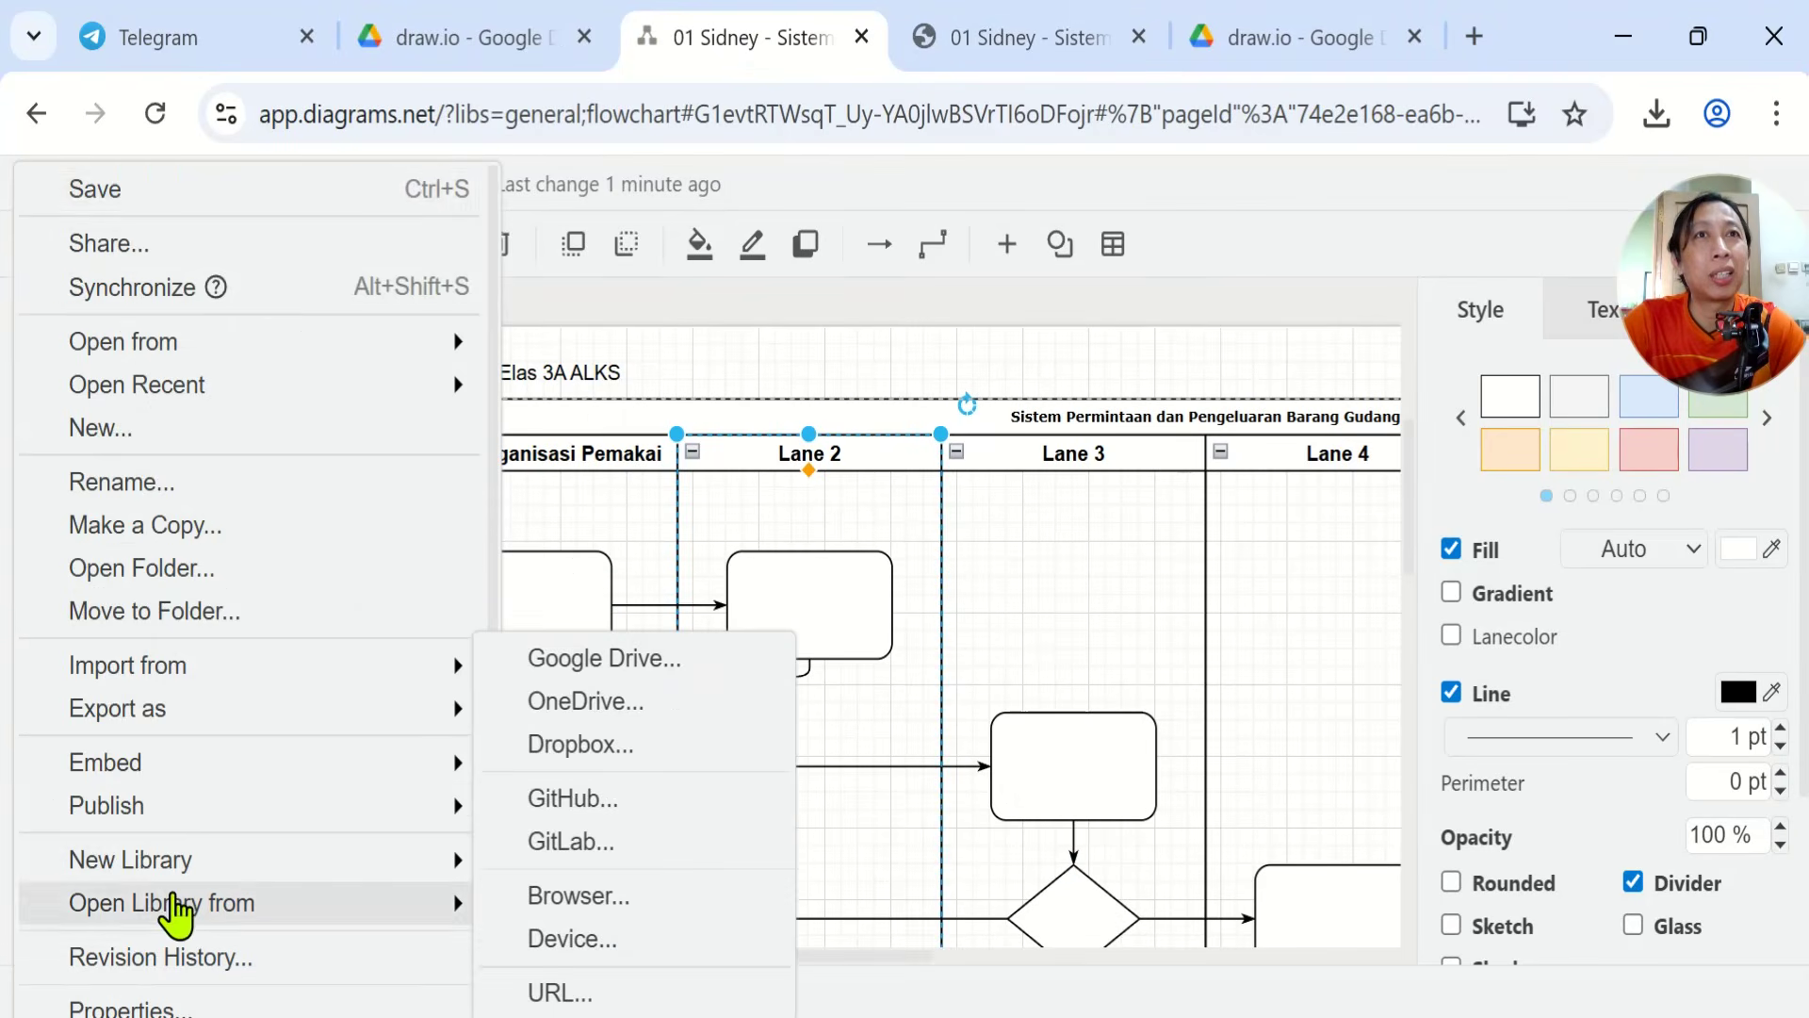
{"action": "scroll", "coordinate": [178, 913], "scroll_direction": "down", "scroll_amount": 2}
{"action": "left_click", "coordinate": [125, 947]}
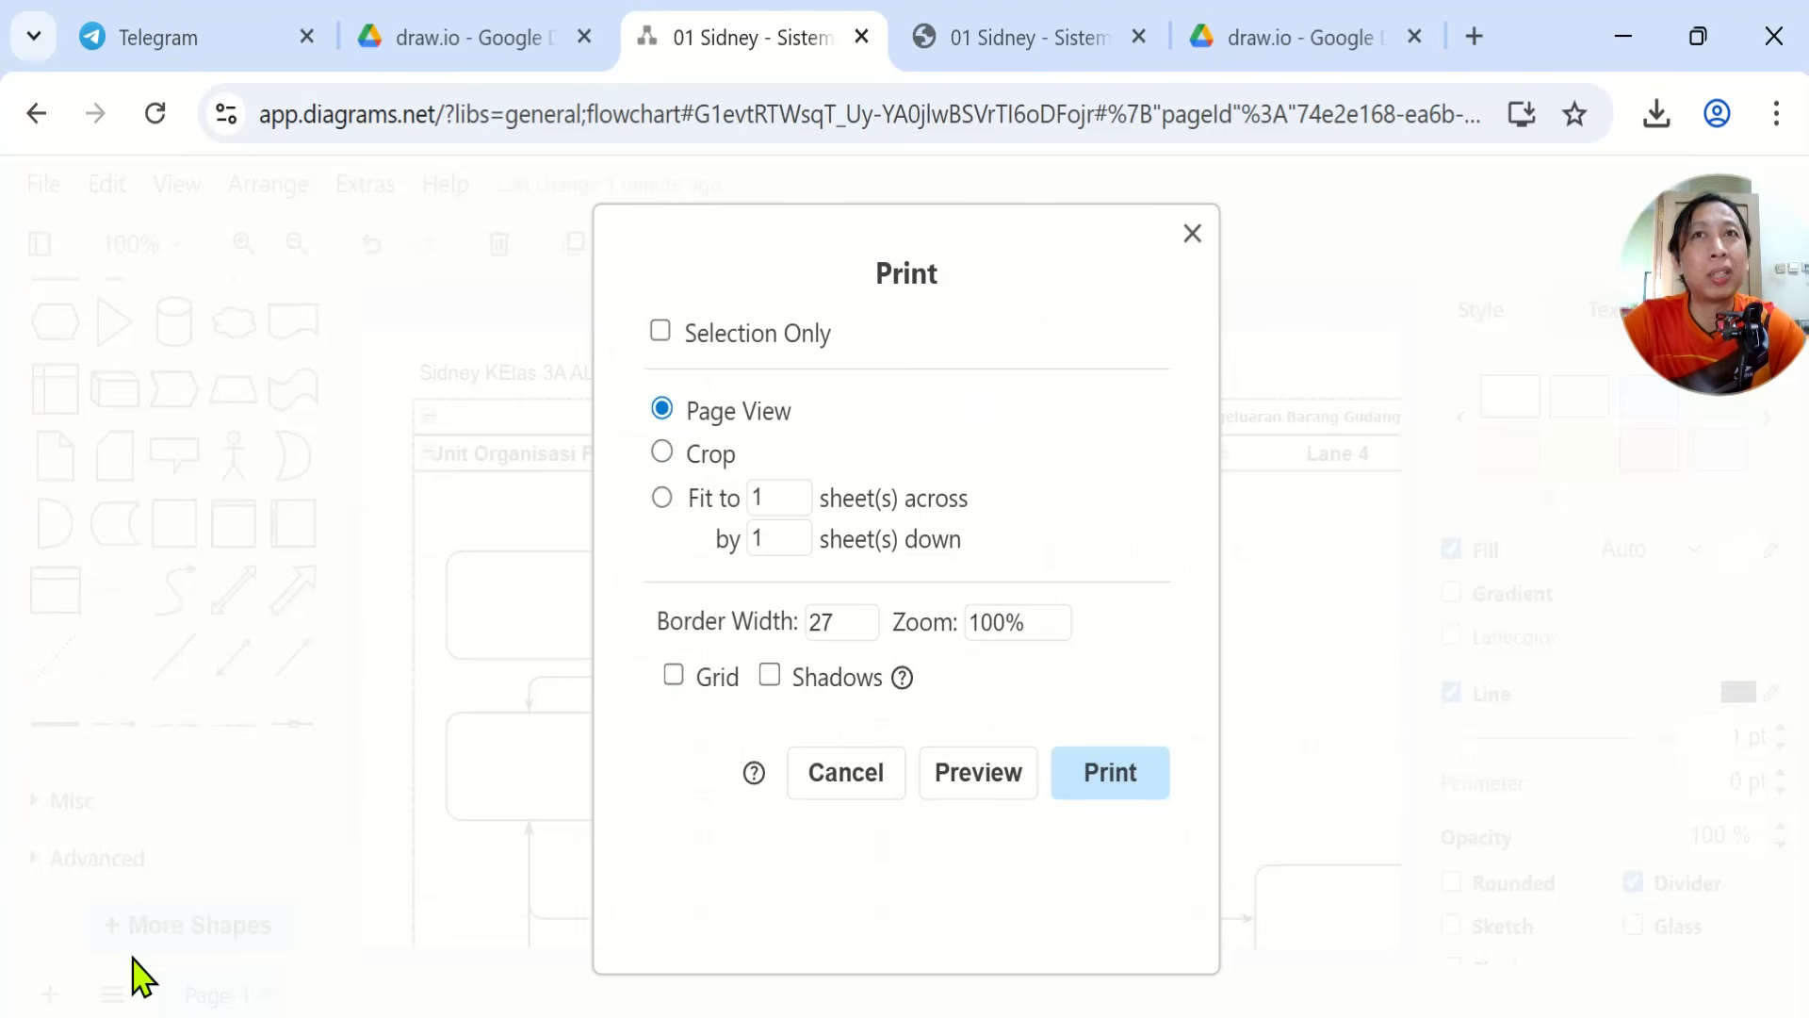
{"action": "left_click", "coordinate": [1111, 802]}
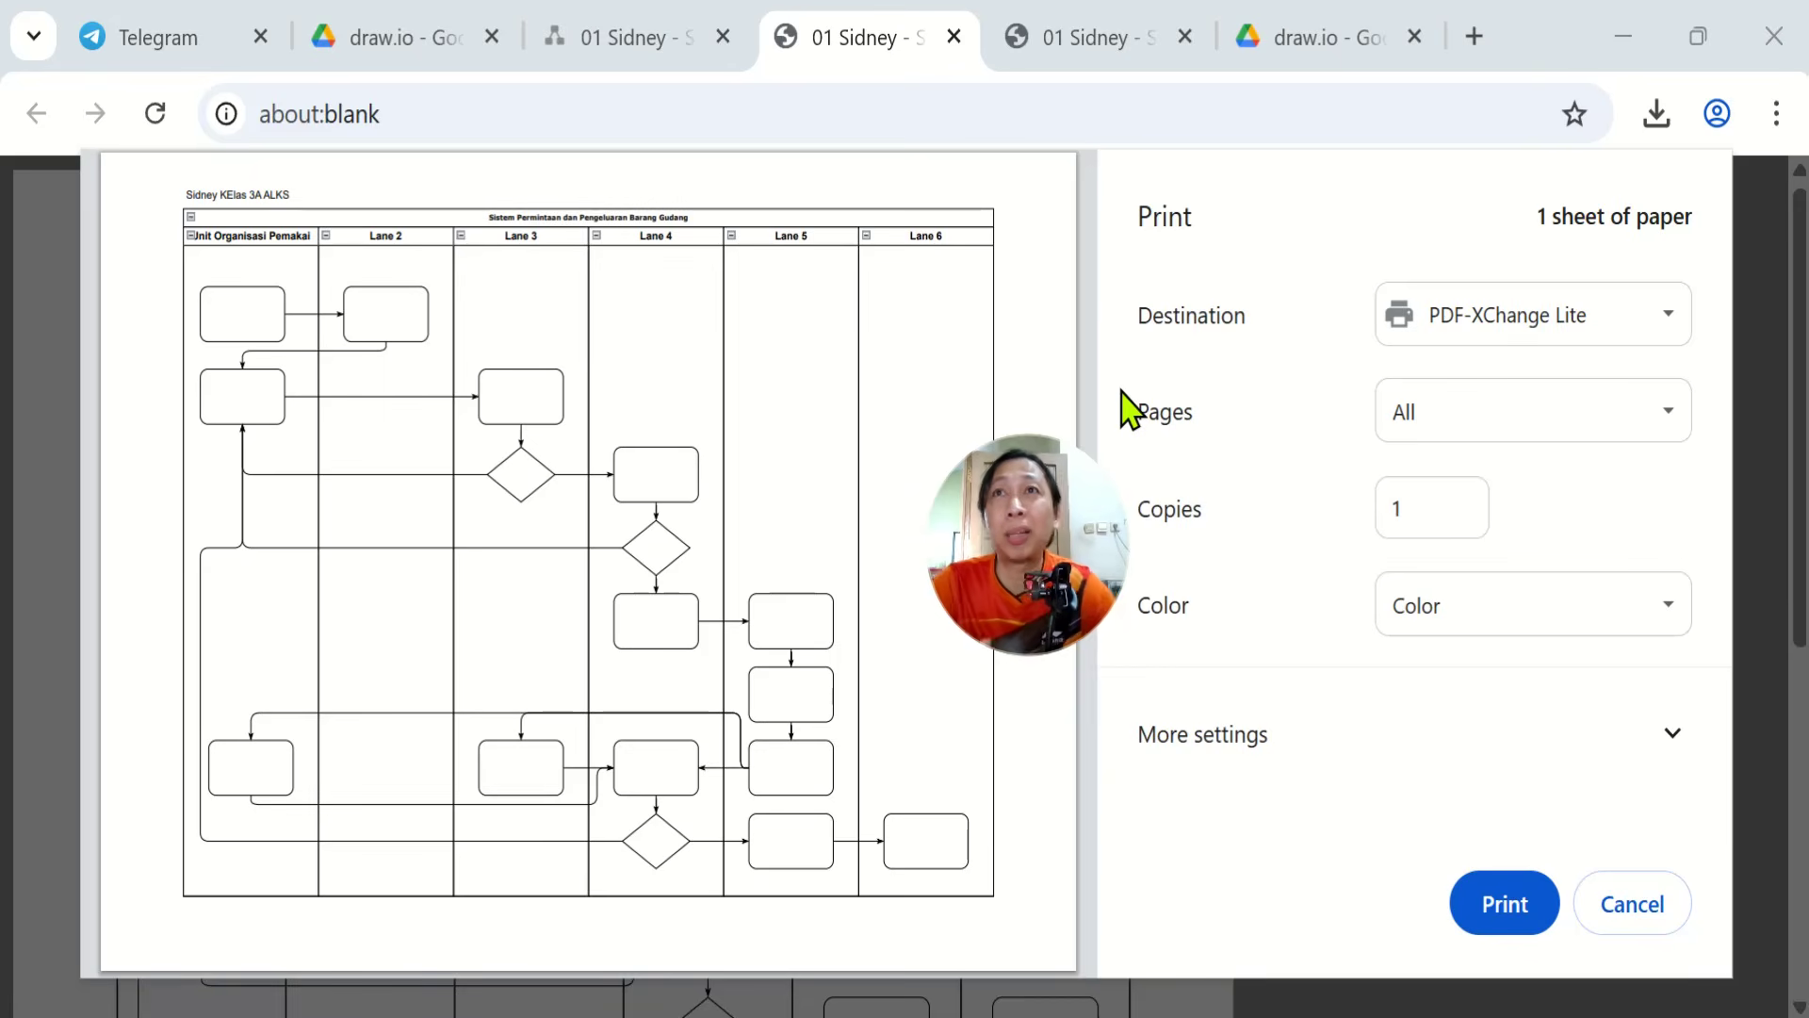
Review points 9 and 10 on printing to PDF and sharing in the Notepad++ notes, and return to Chrome's print dialog
{"action": "left_click", "coordinate": [713, 1015]}
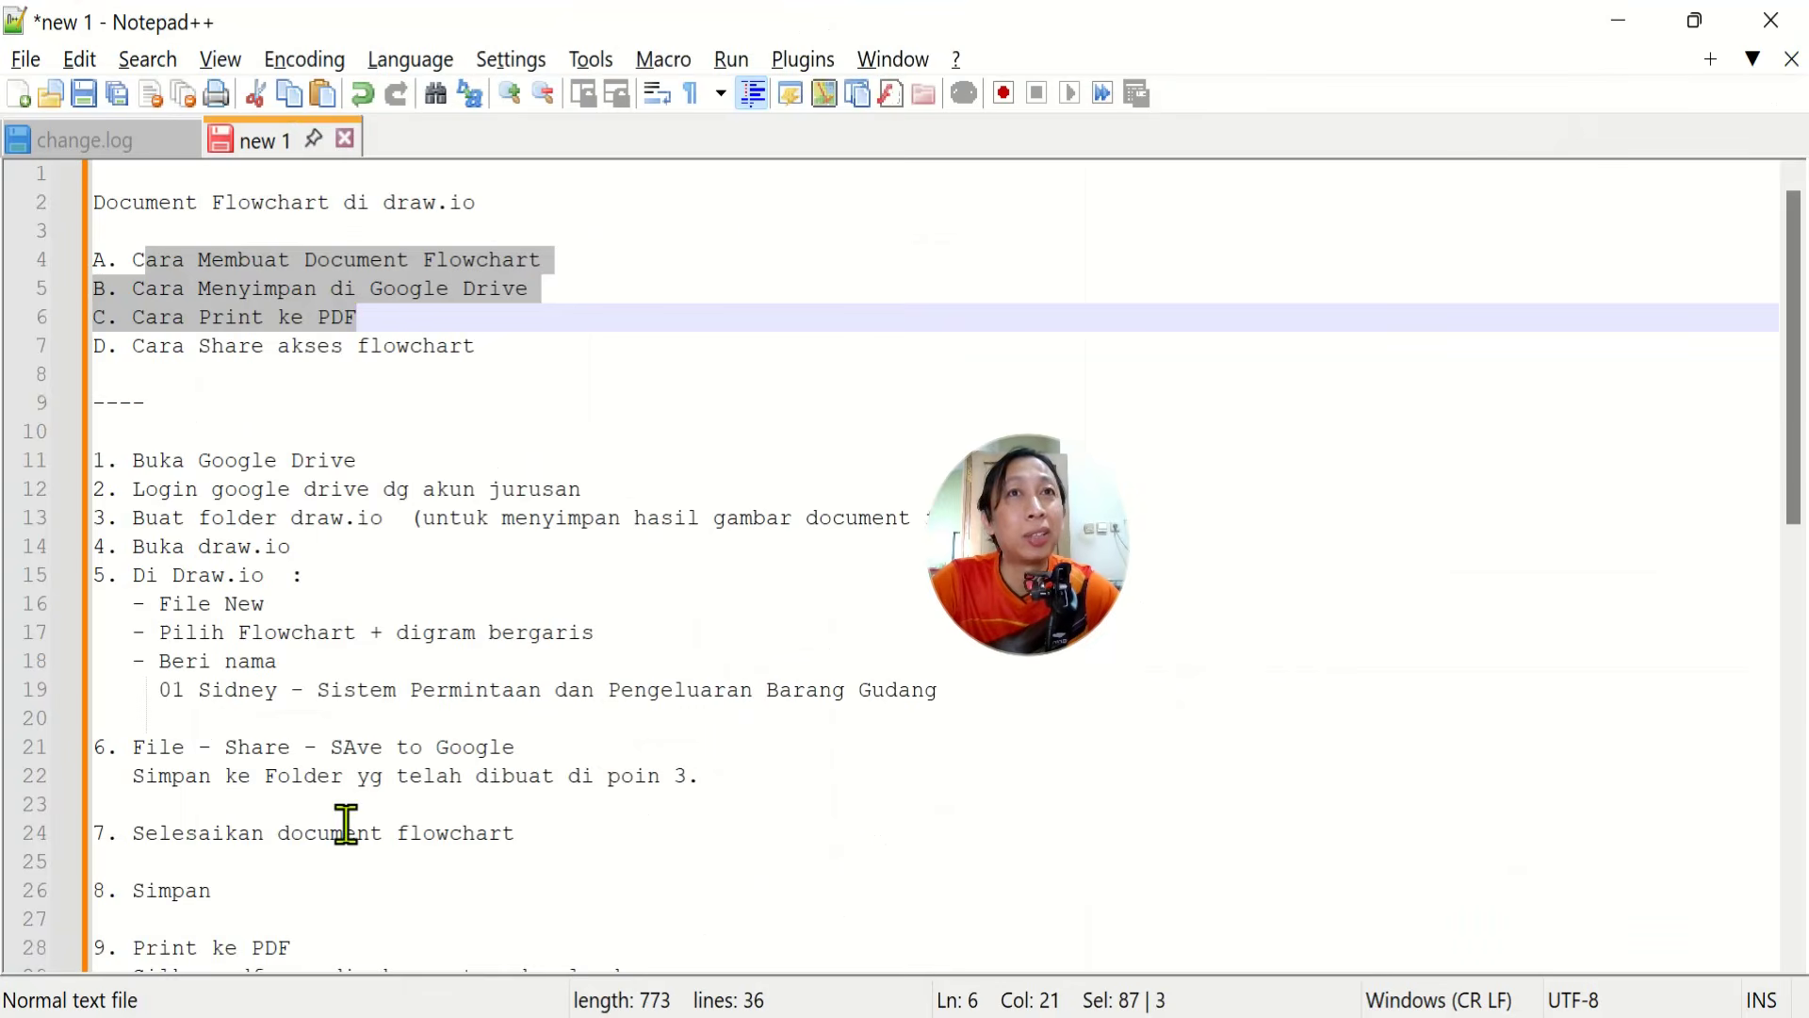
{"action": "scroll", "coordinate": [346, 824], "scroll_direction": "down", "scroll_amount": 7}
{"action": "left_click_drag", "start_coordinate": [160, 426], "coordinate": [903, 424]}
{"action": "left_click_drag", "start_coordinate": [181, 346], "coordinate": [382, 377]}
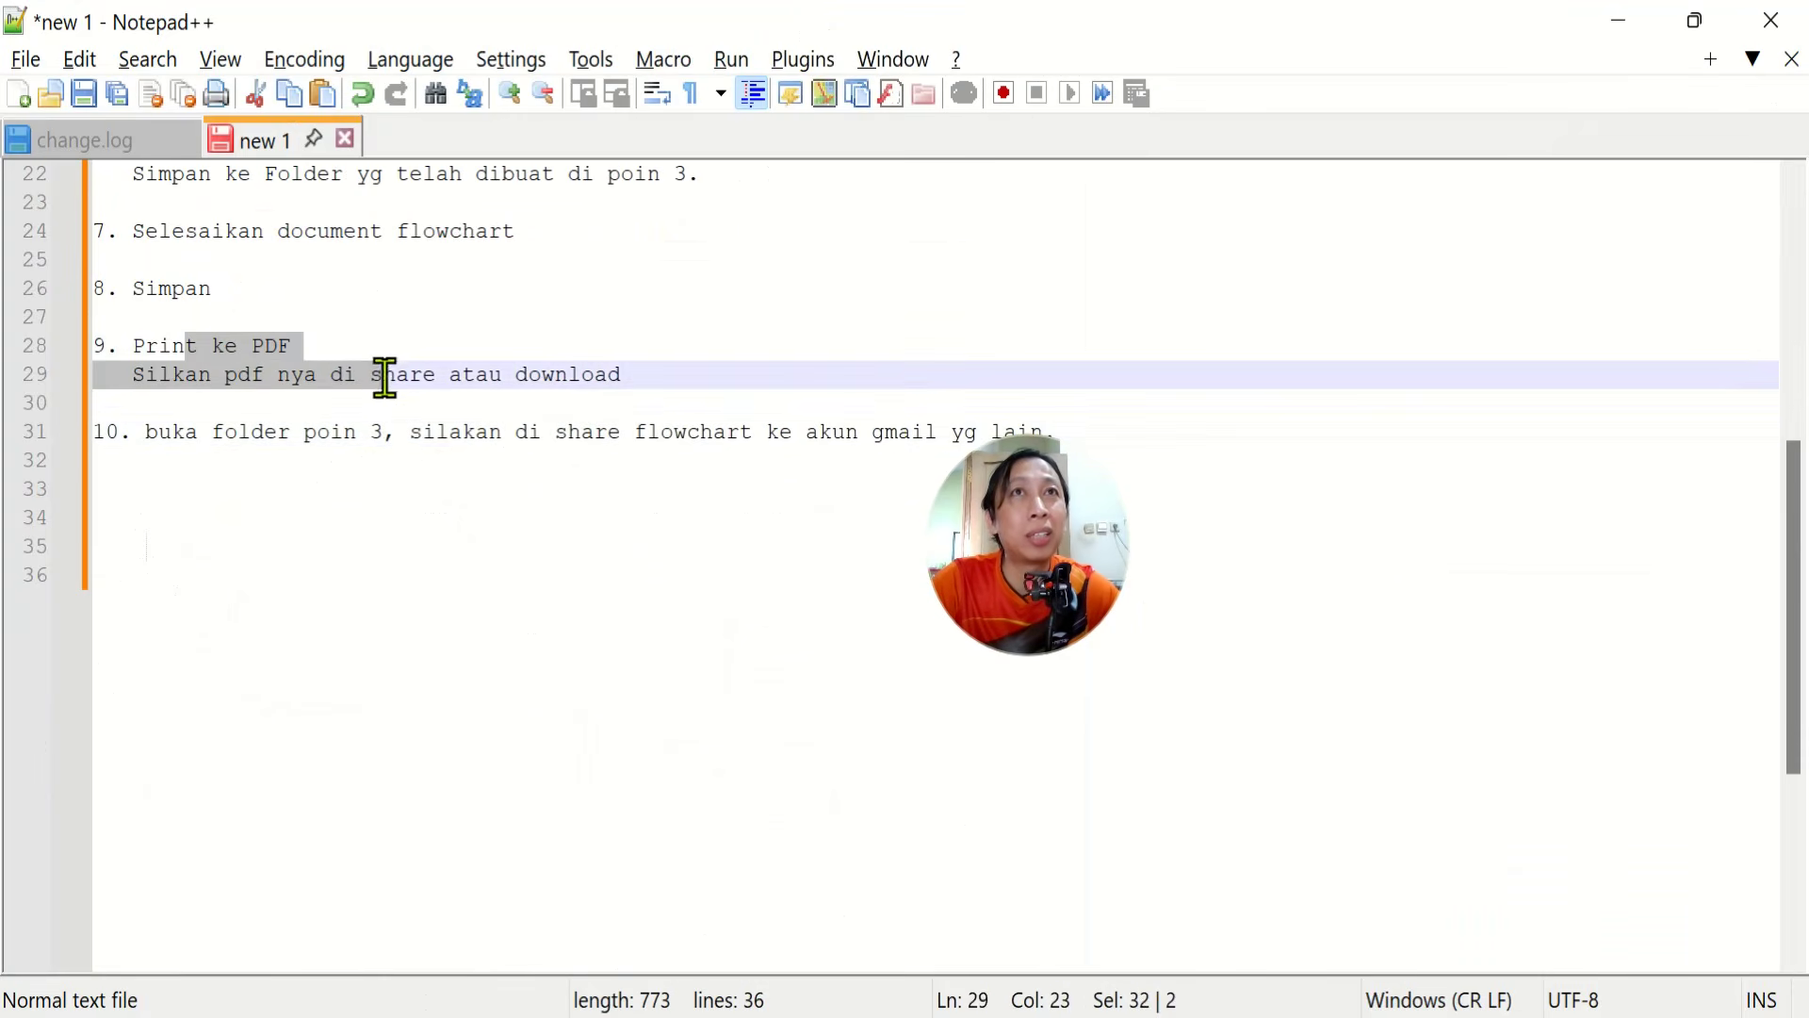
{"action": "scroll", "coordinate": [387, 378], "scroll_direction": "up", "scroll_amount": 7}
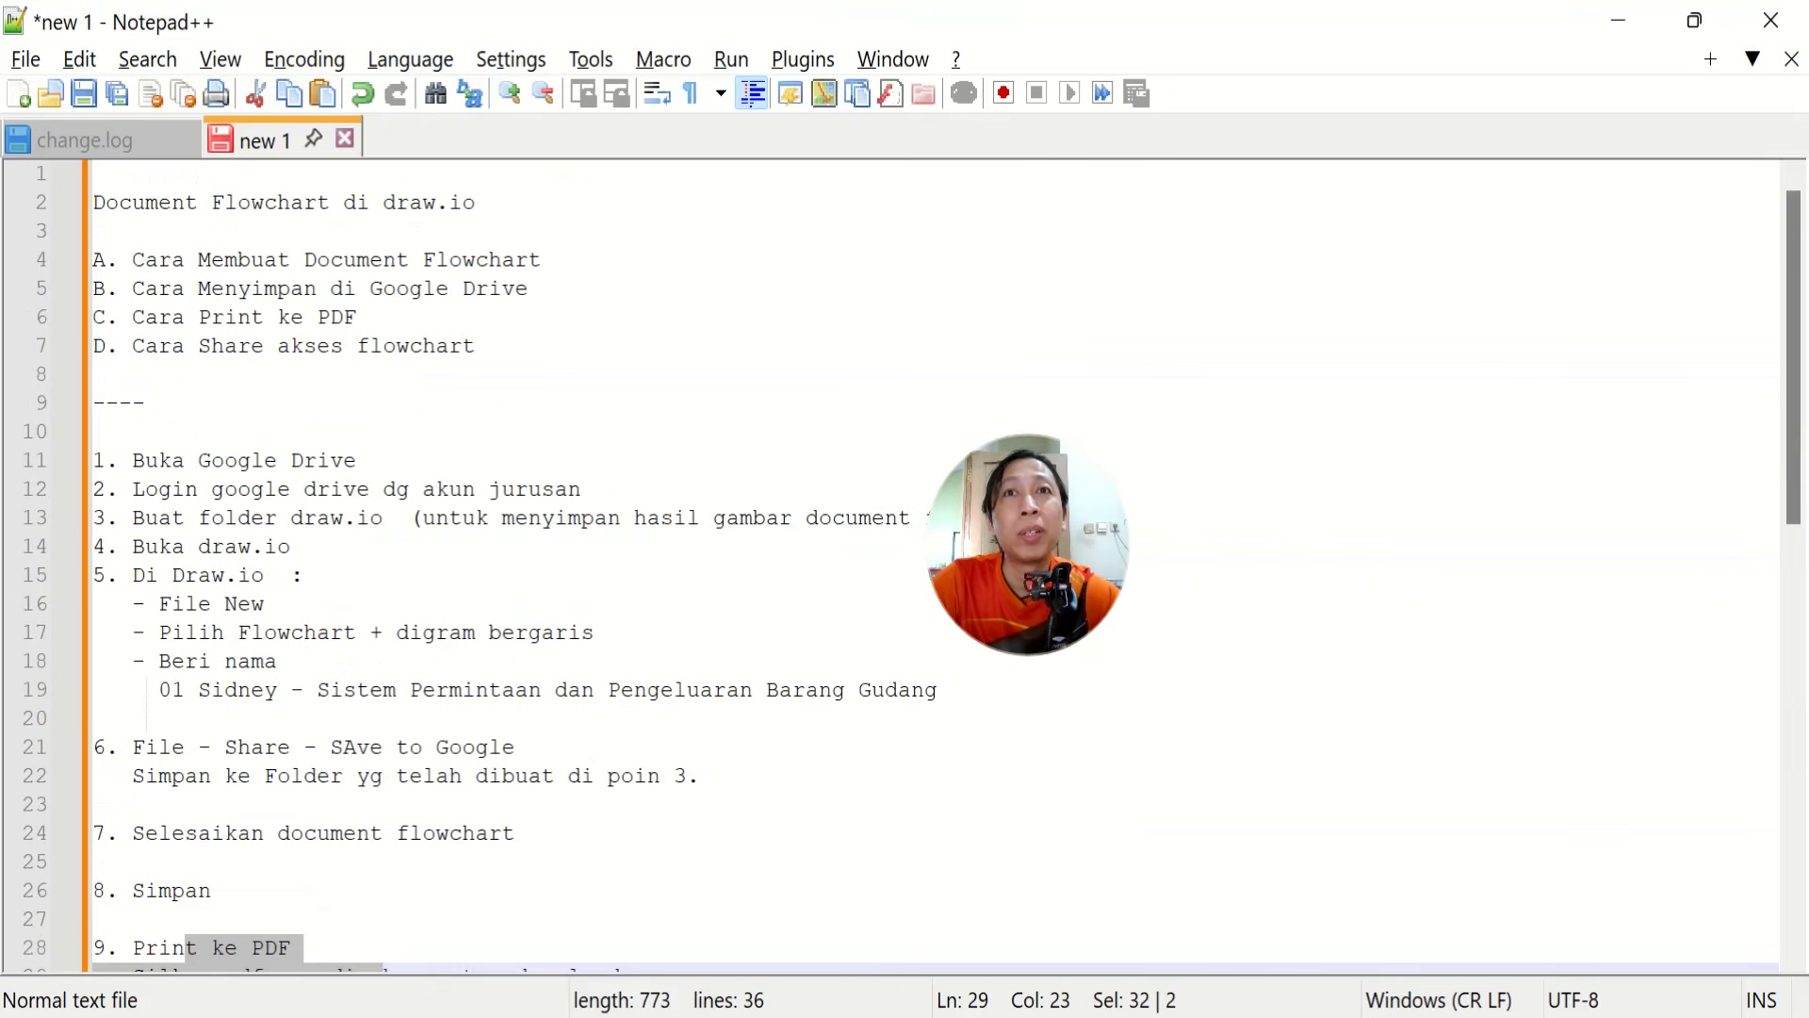
{"action": "key", "text": "alt+Tab"}
{"action": "left_click_drag", "start_coordinate": [1027, 556], "coordinate": [1461, 388]}
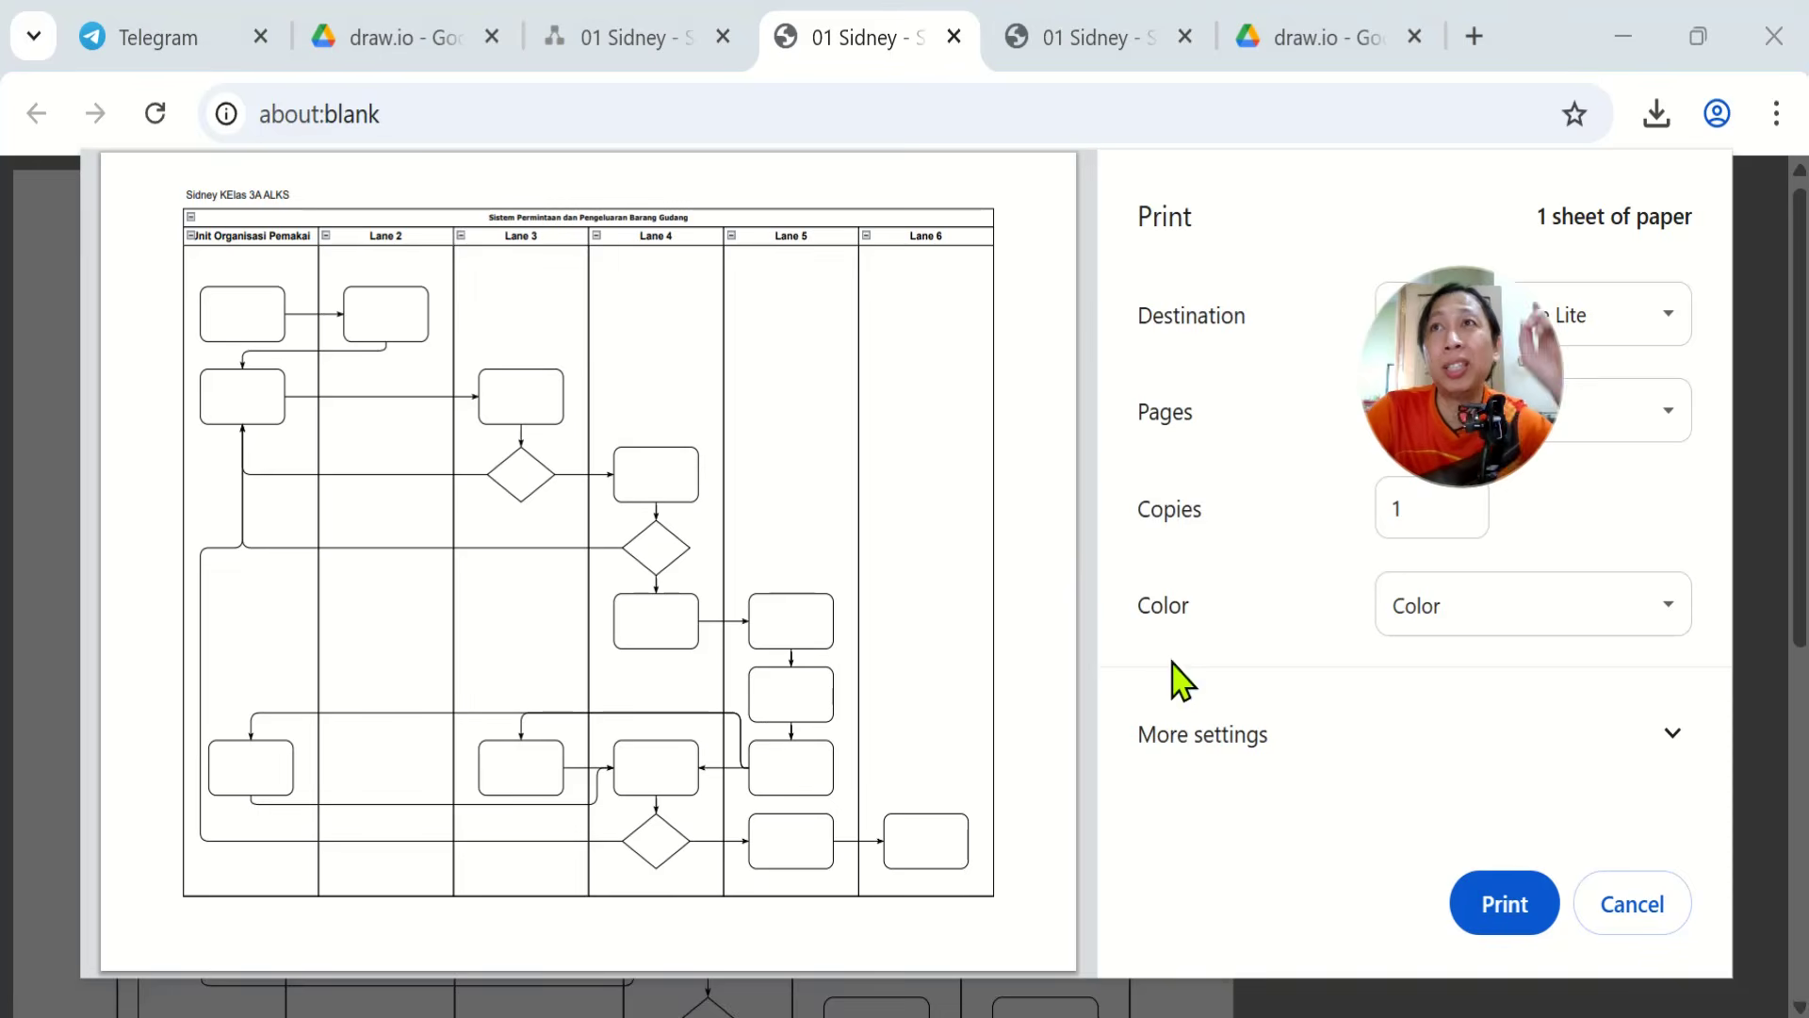